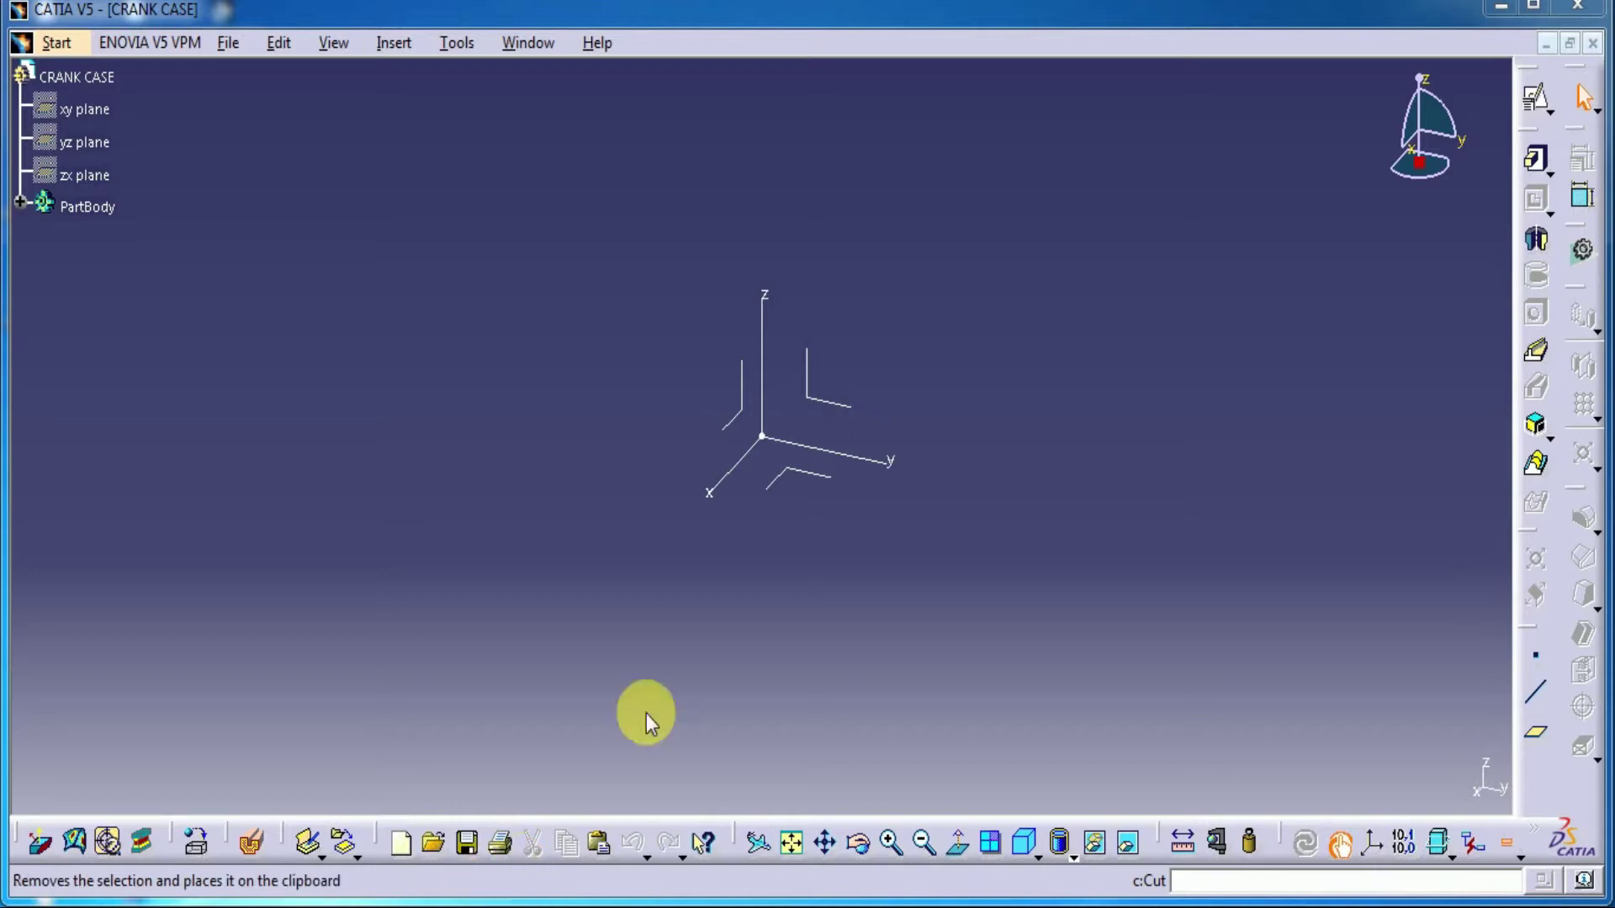
Create a positioned sketch on the yz plane and draw a rectangle about 118 mm wide and 104 mm high above the horizontal axis.
left_click(818, 400)
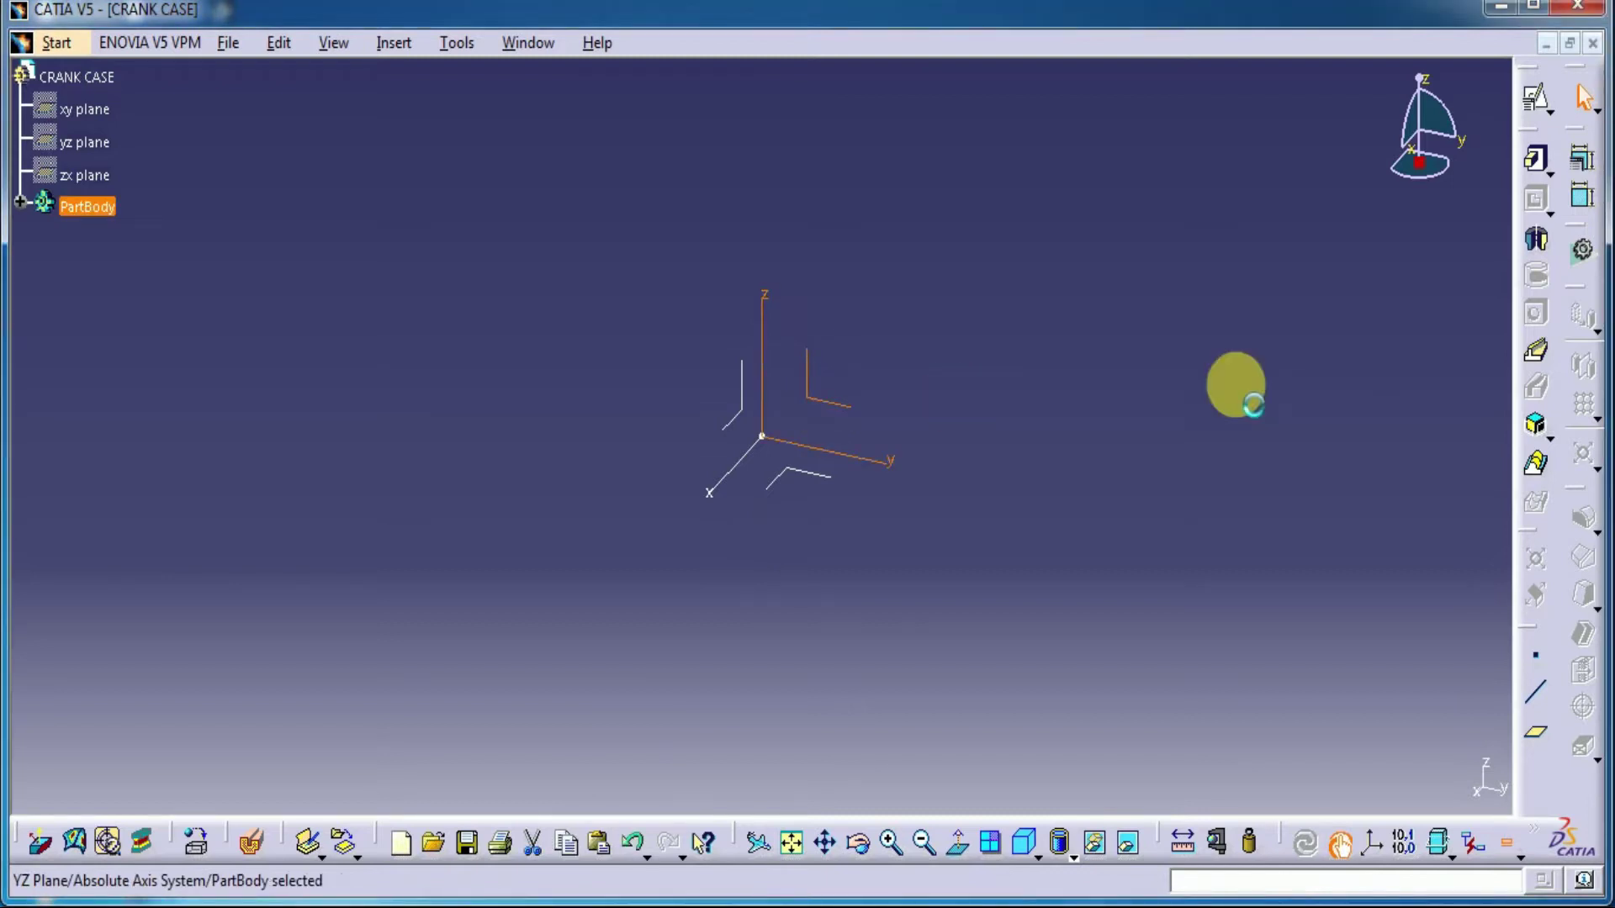
left_click(1509, 126)
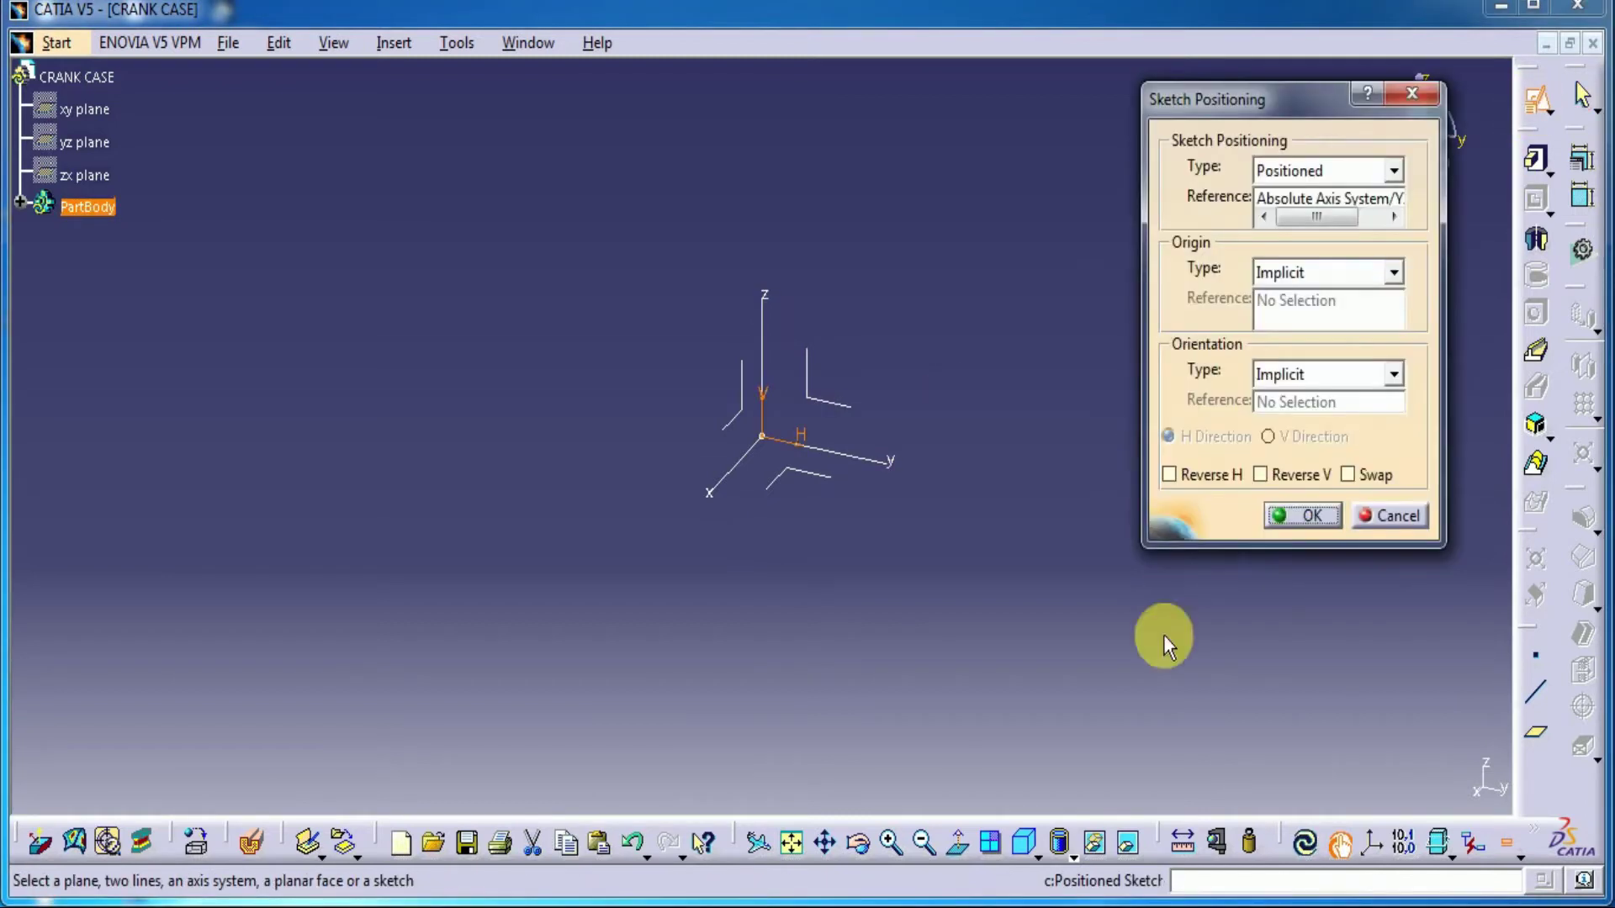
left_click(1309, 516)
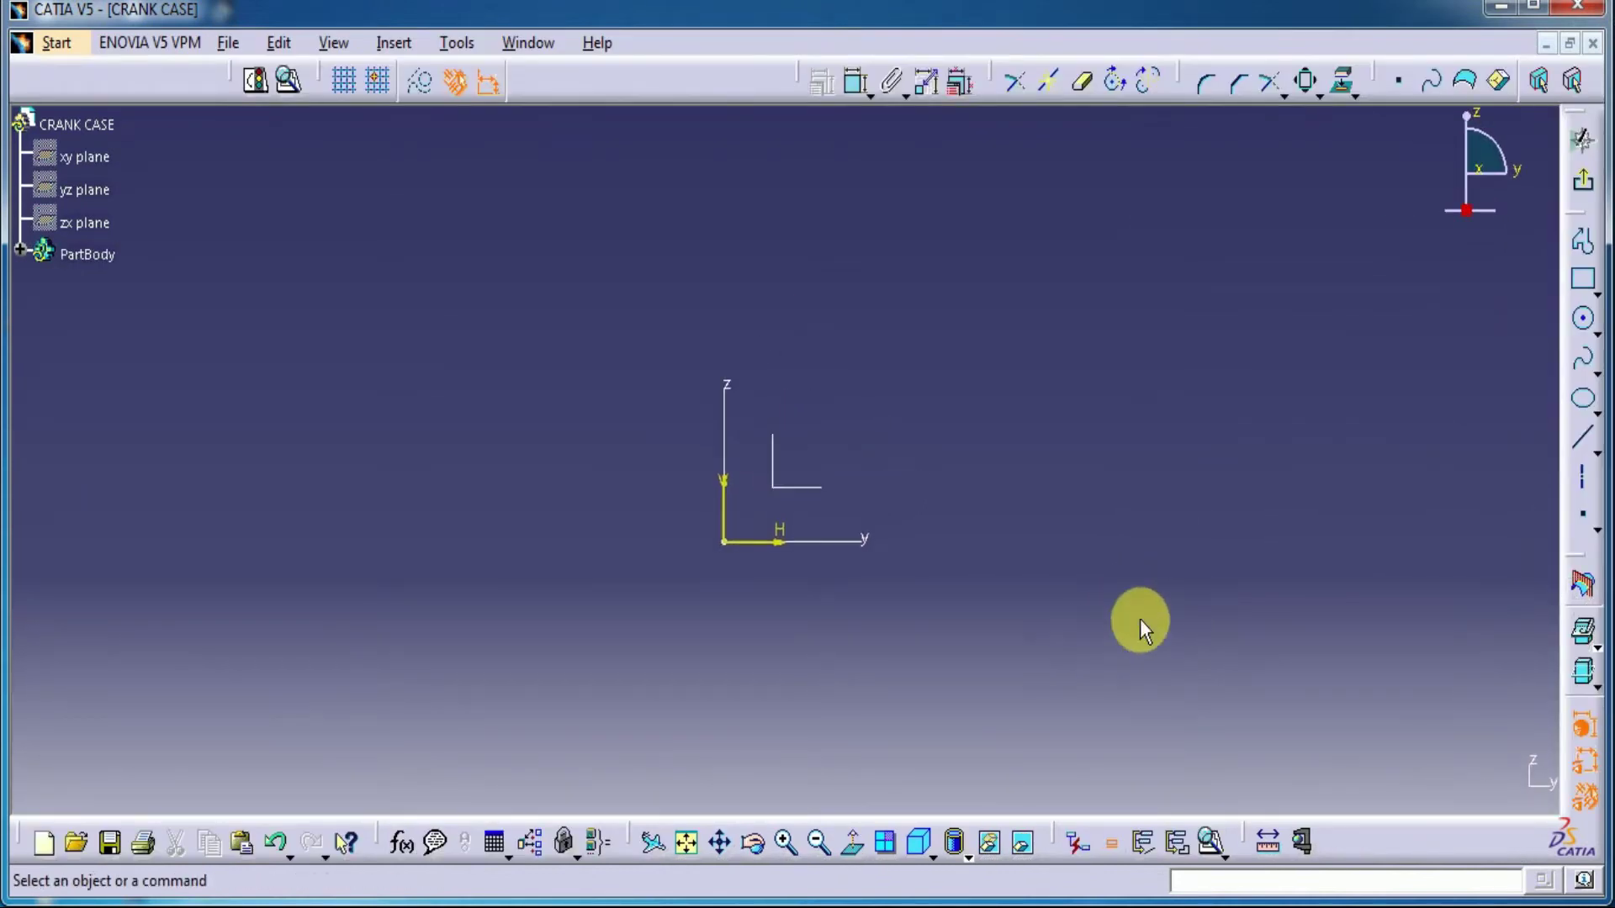
left_click(1583, 279)
left_click(589, 190)
left_click(899, 496)
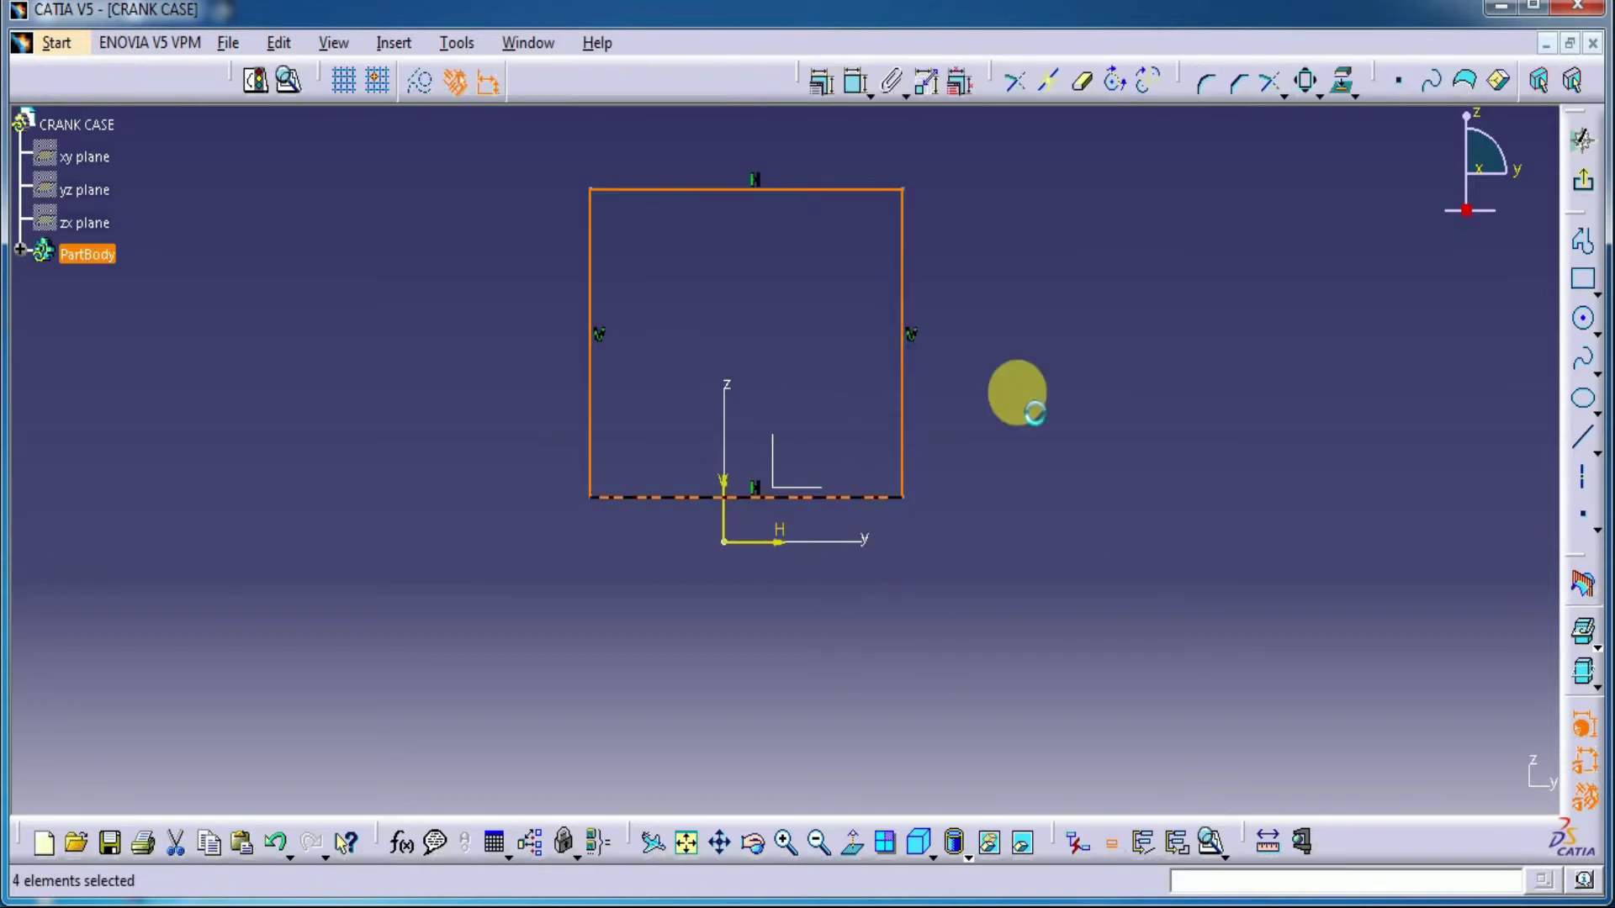
Make the rectangle's bottom edge coincident with the sketch's horizontal axis.
left_click(855, 82)
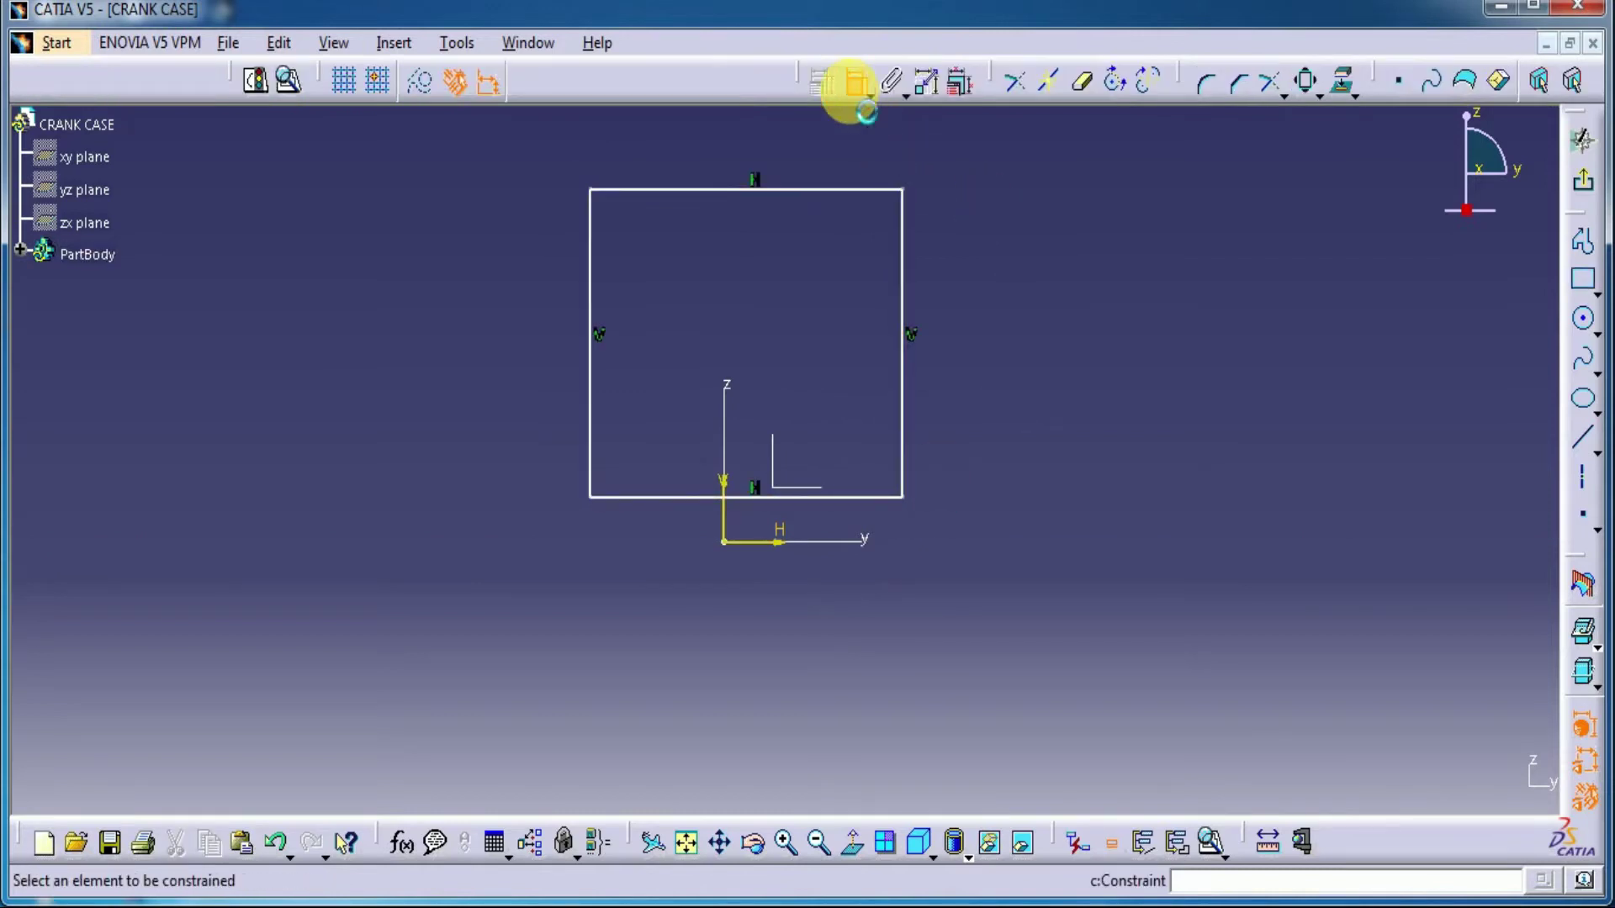
left_click(852, 497)
left_click(751, 545)
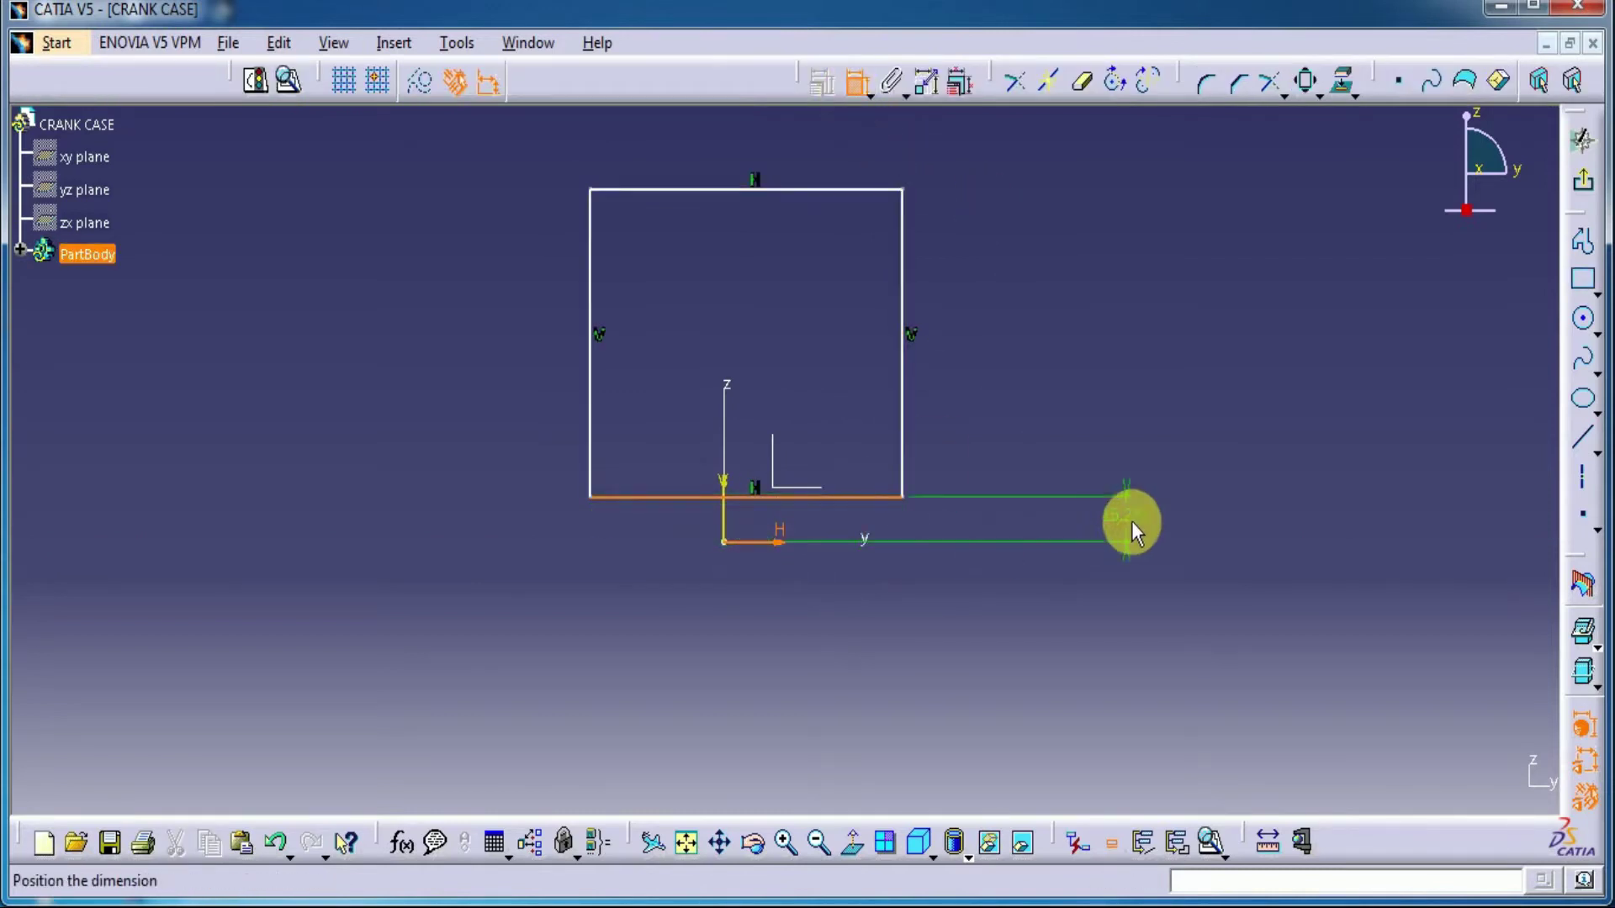
right_click(1128, 526)
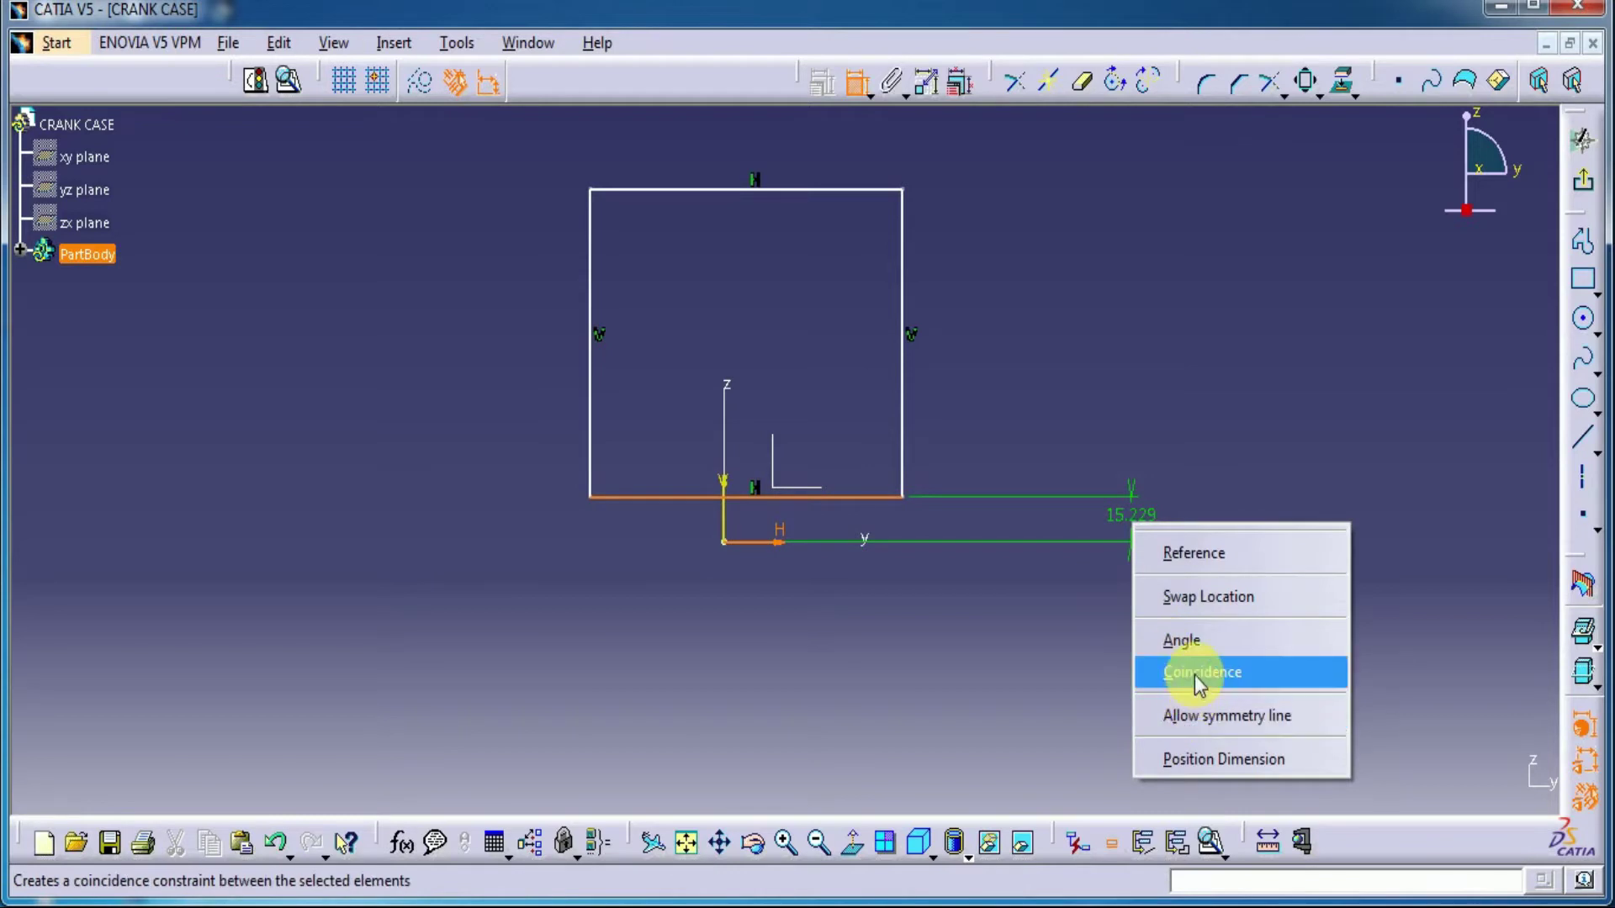
left_click(1201, 672)
Constrain the rectangle's two vertical sides to be symmetric about the vertical axis.
left_click(902, 461)
left_click(598, 461)
right_click(1152, 439)
left_click(1210, 697)
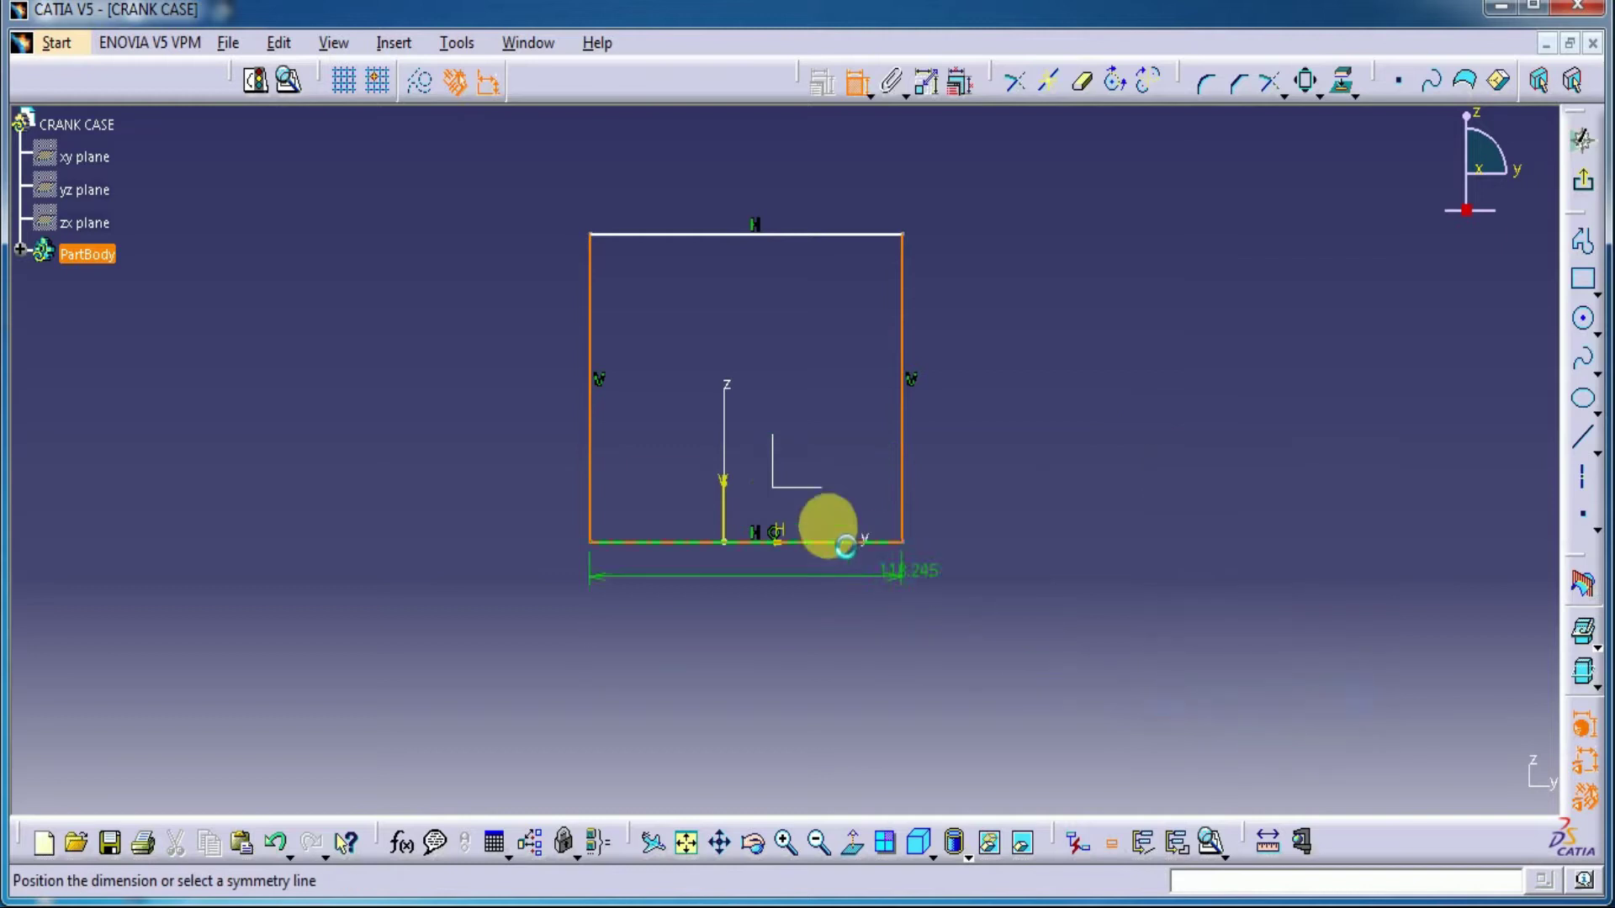
left_click(724, 504)
middle_click_drag(1056, 535, 1041, 539)
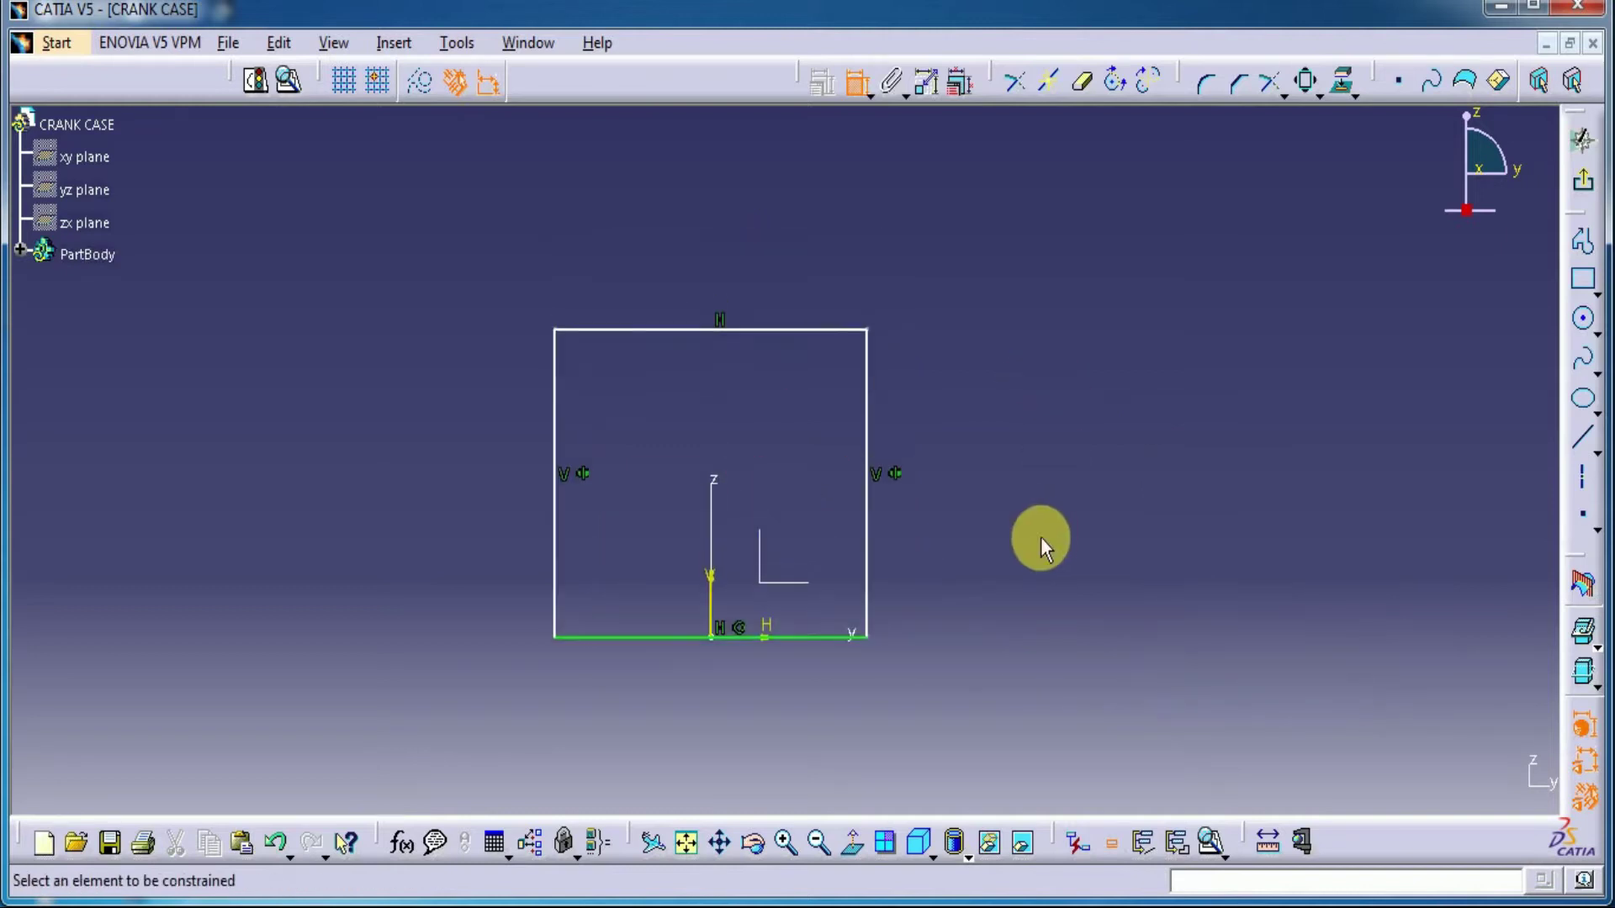
Dimension the rectangle's height and set it to 52 mm.
left_click(868, 432)
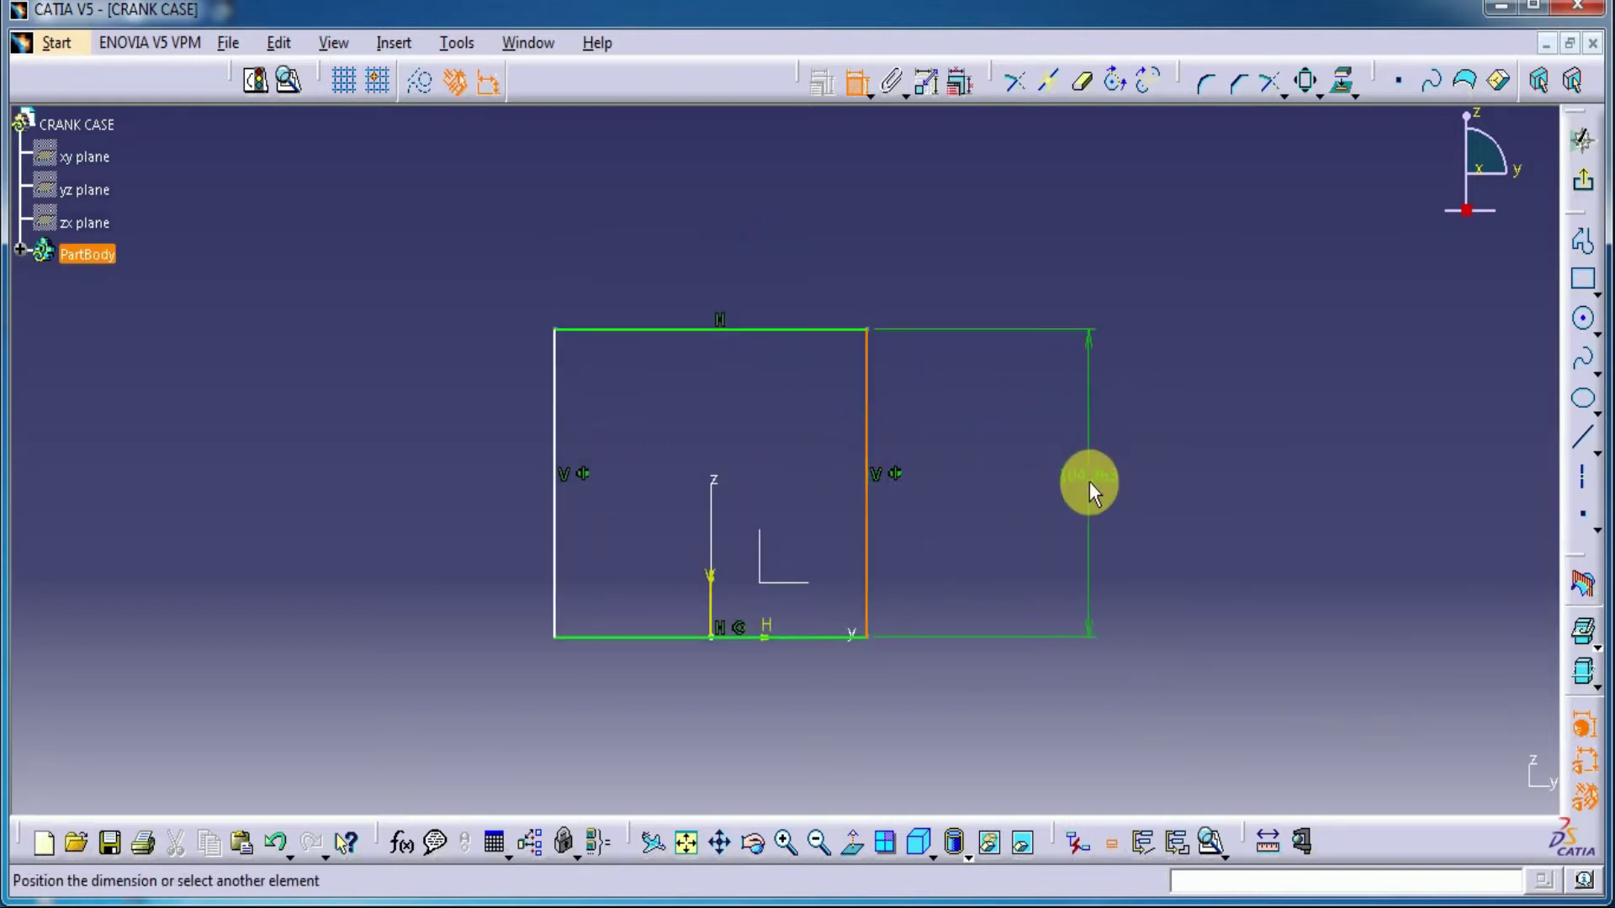
left_click(1096, 490)
double_click(1096, 491)
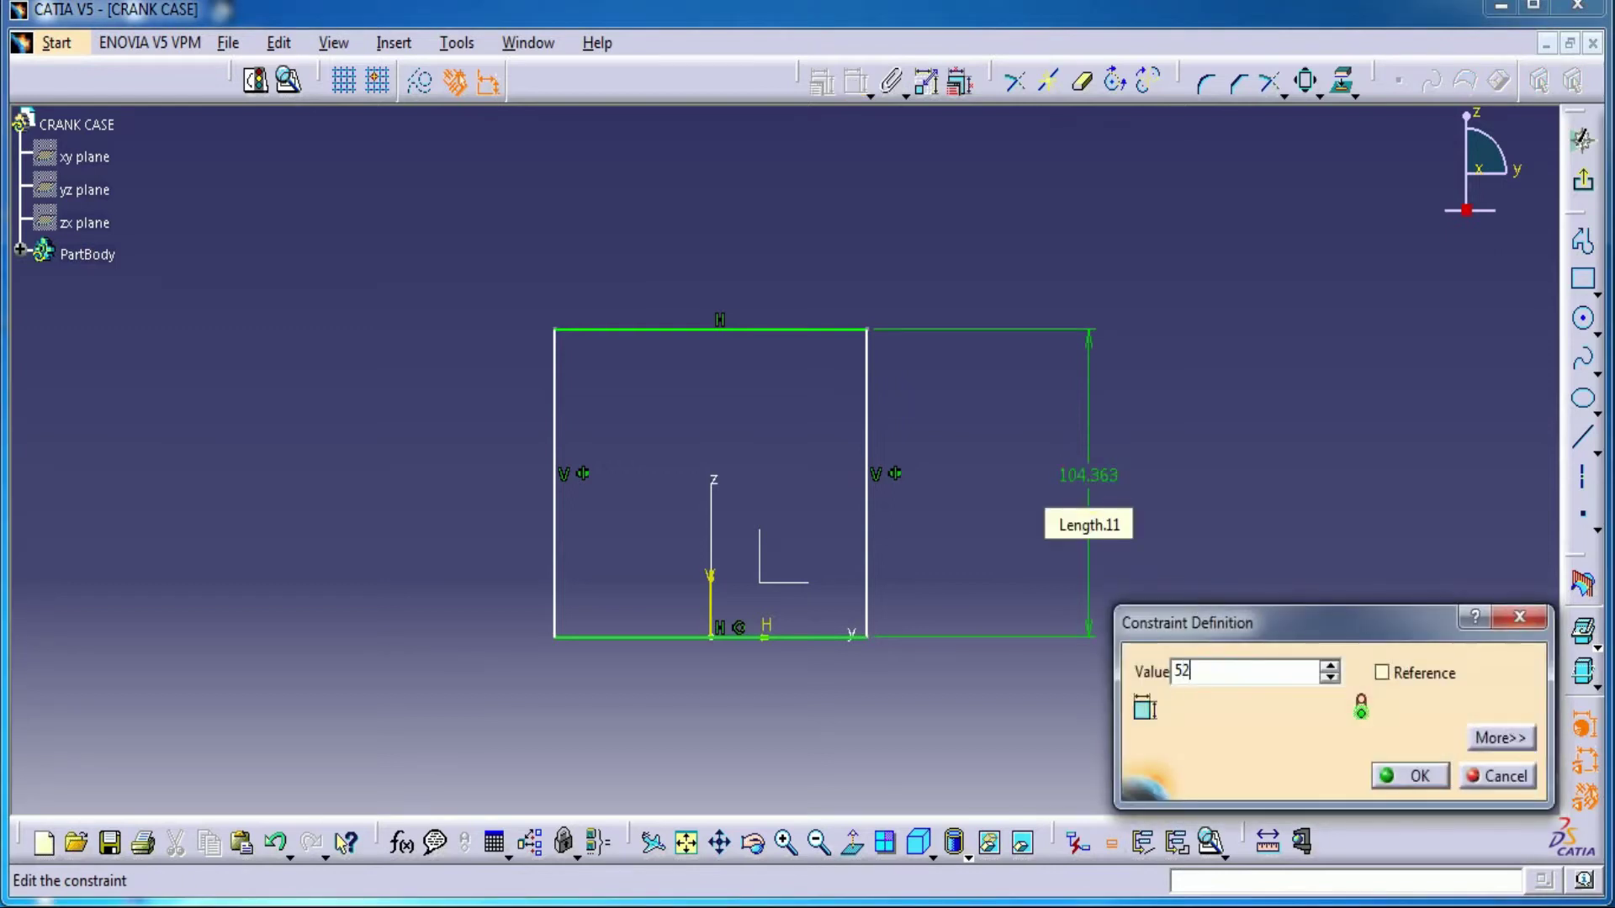
type("52")
key("Return")
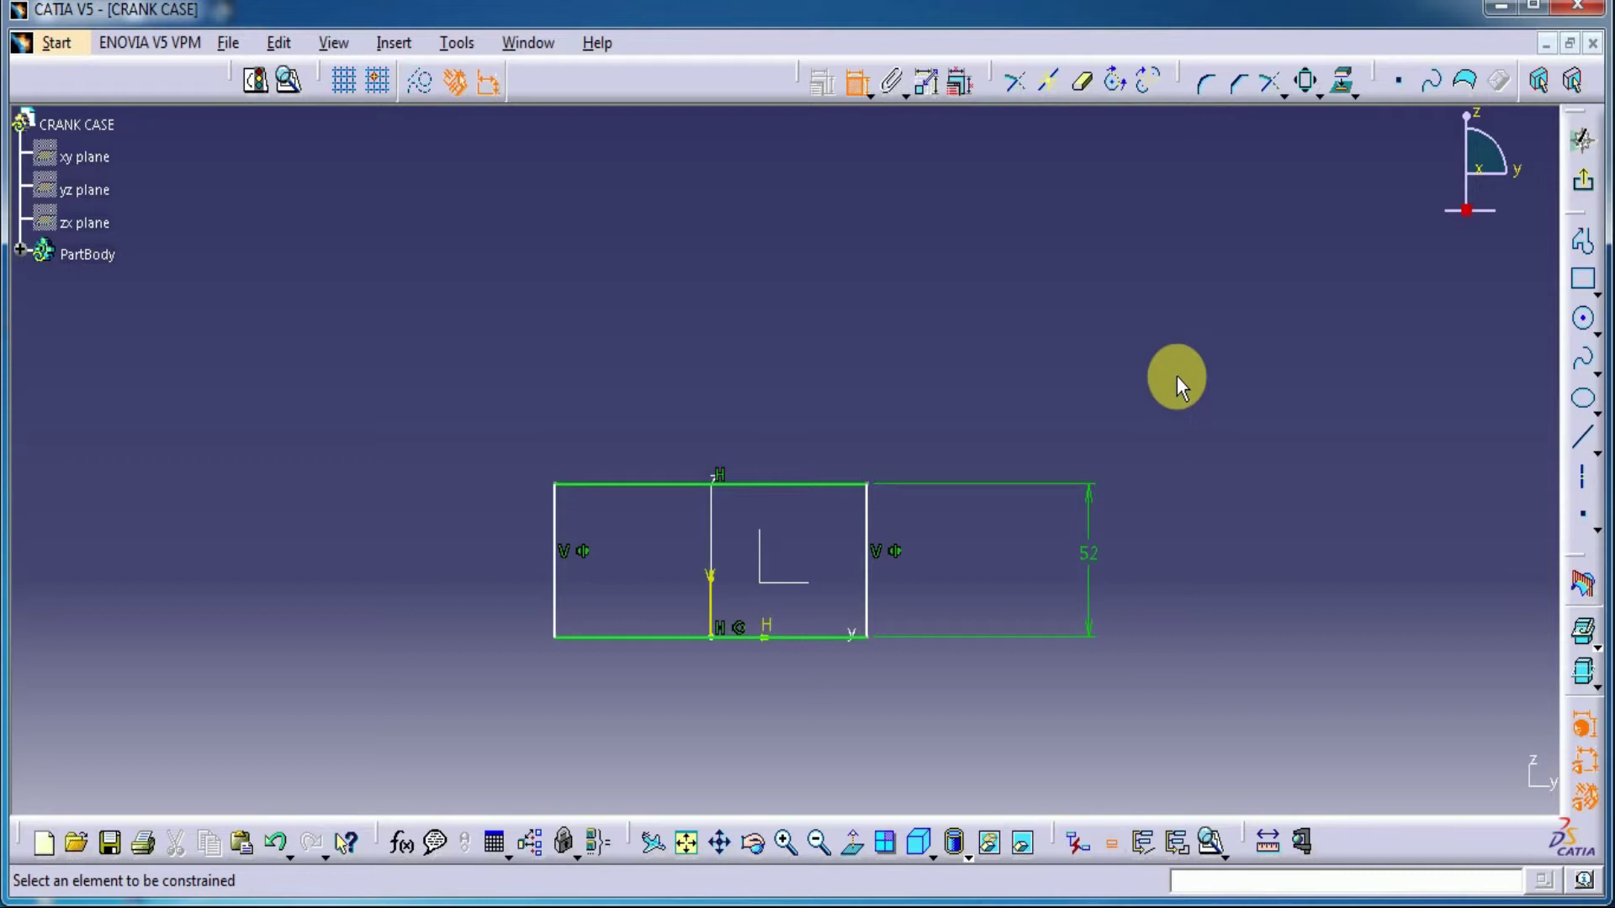
Dimension the rectangle's width along its top edge and set it to 52 mm.
left_click(813, 484)
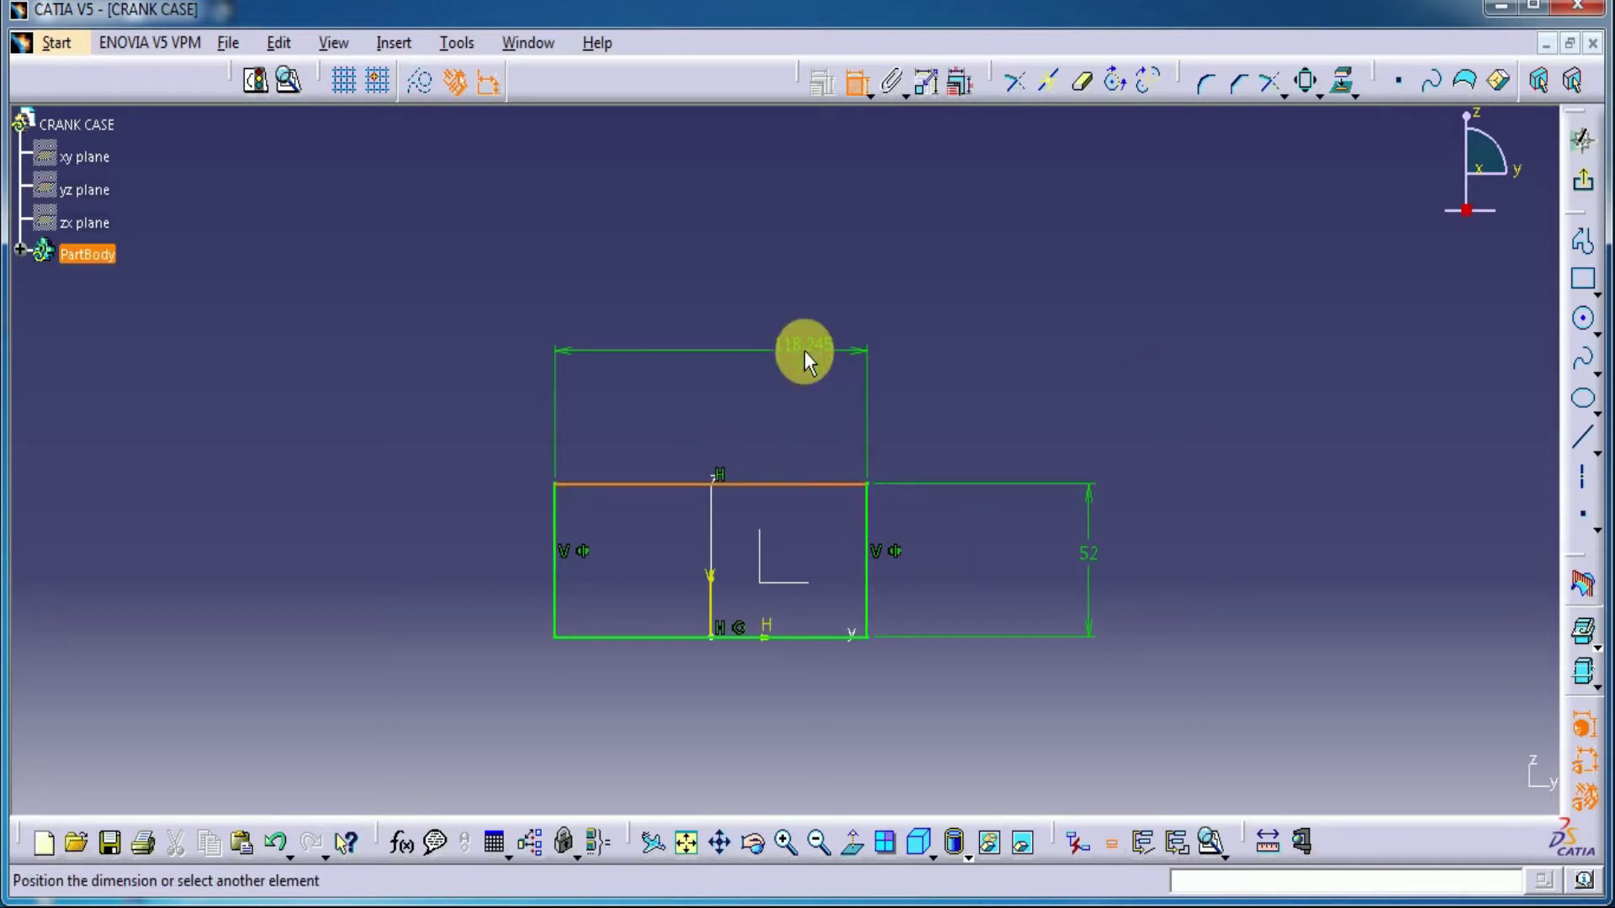
left_click(804, 351)
double_click(804, 346)
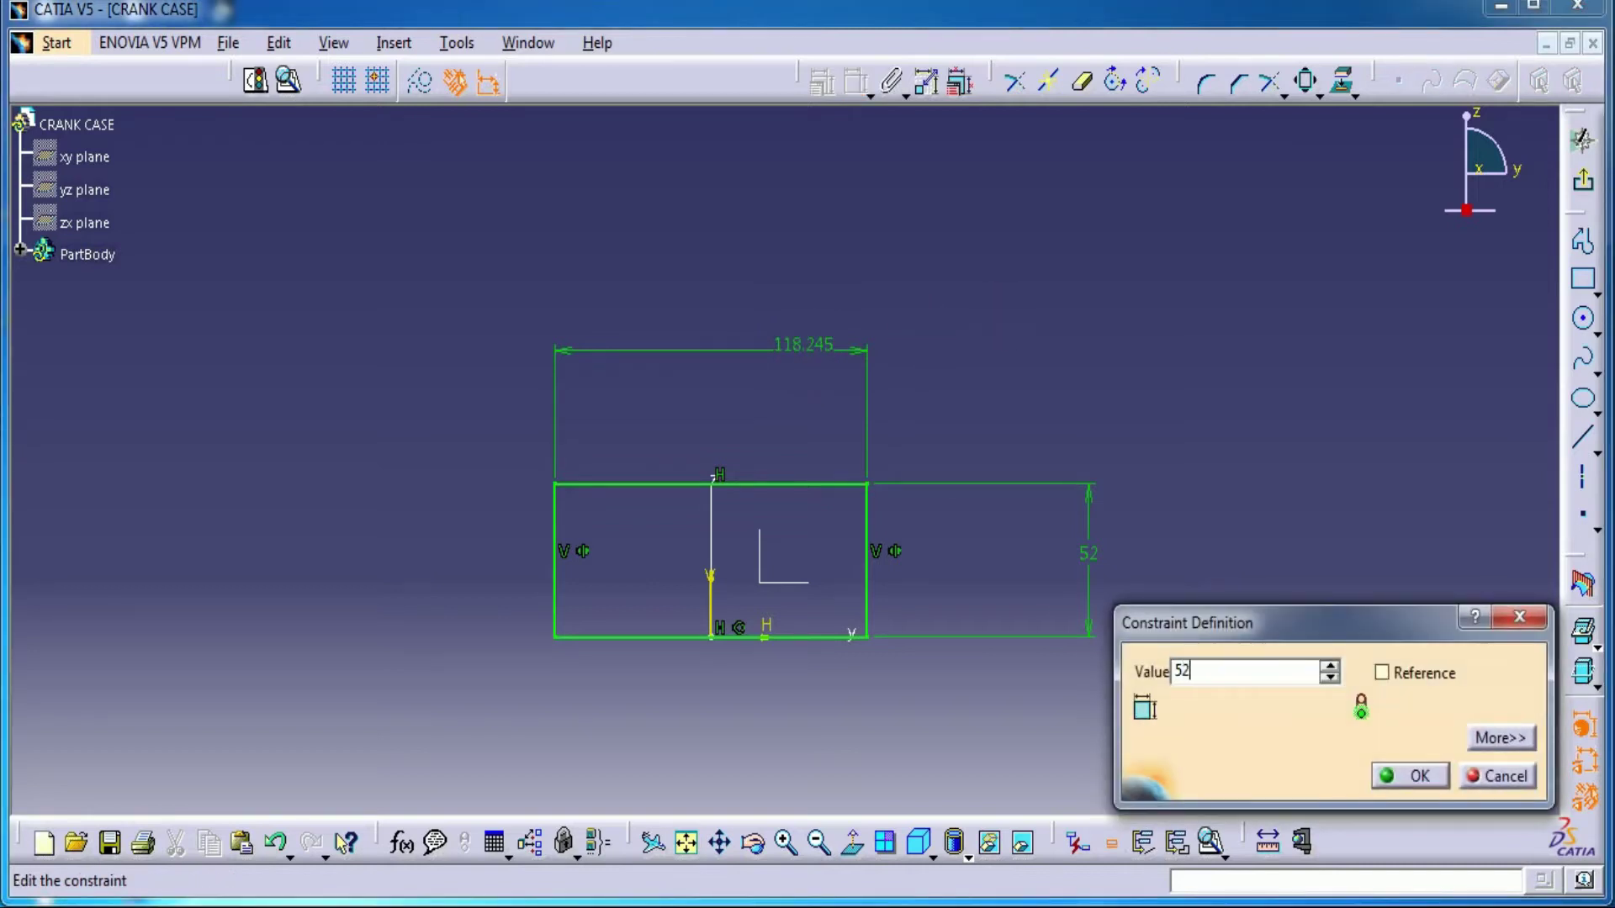
key("Return")
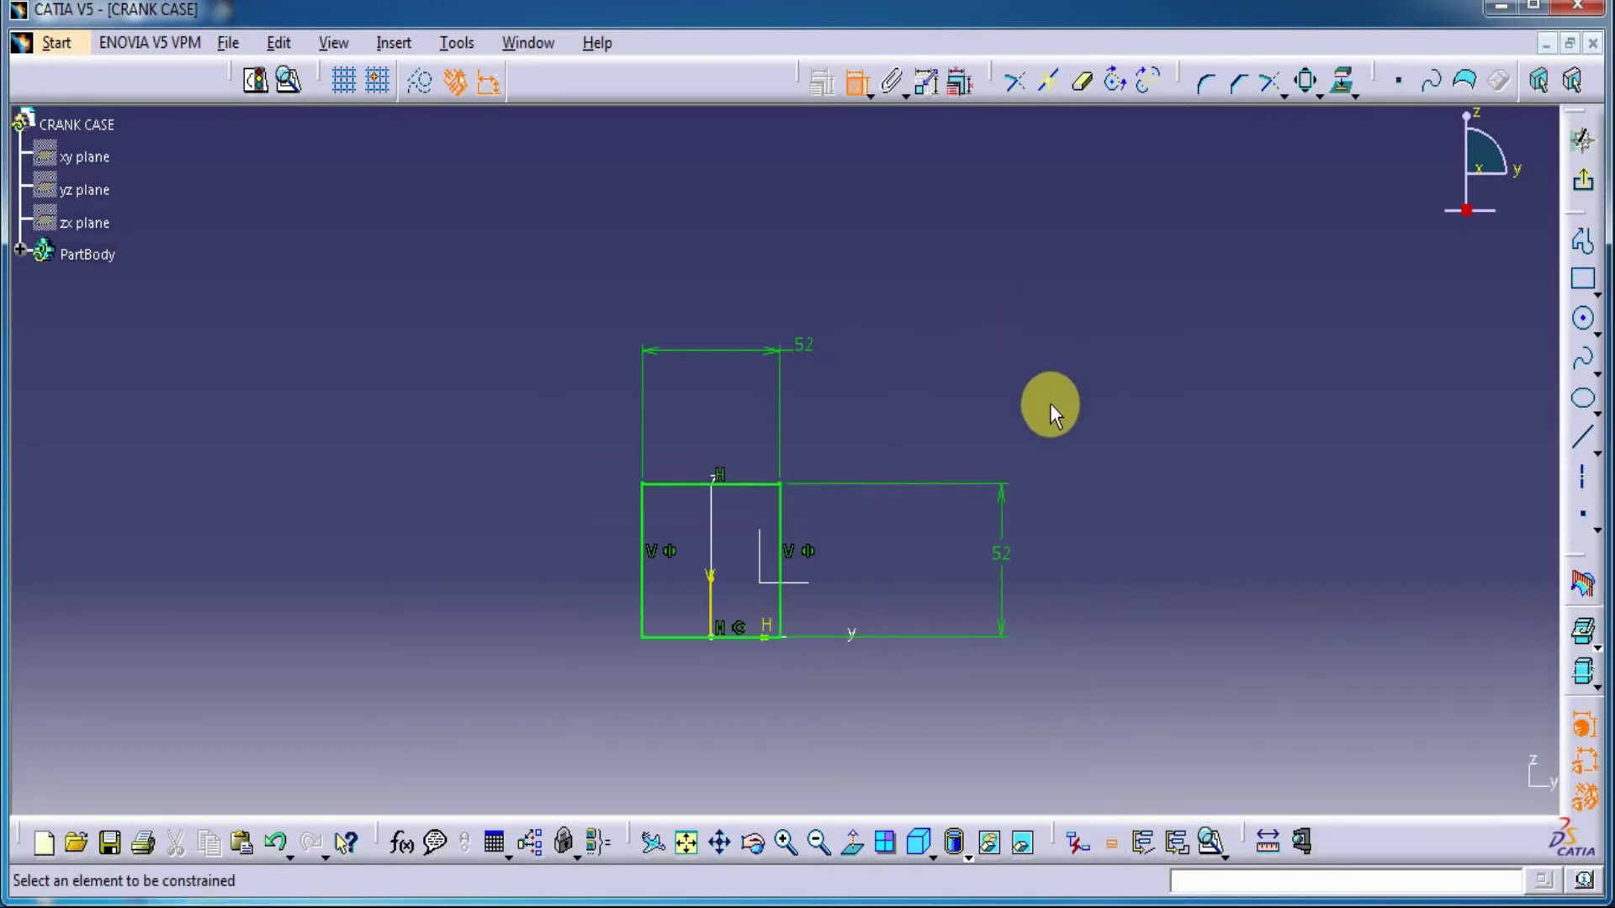
left_click(870, 569)
Round the rectangle's upper-left corner with a 6 mm radius, agreeing to convert the edge's length constraint into a distance.
mouse_move(831, 723)
middle_mouse_down()
mouse_move(840, 504)
mouse_move(1153, 216)
middle_mouse_up()
left_click(1205, 84)
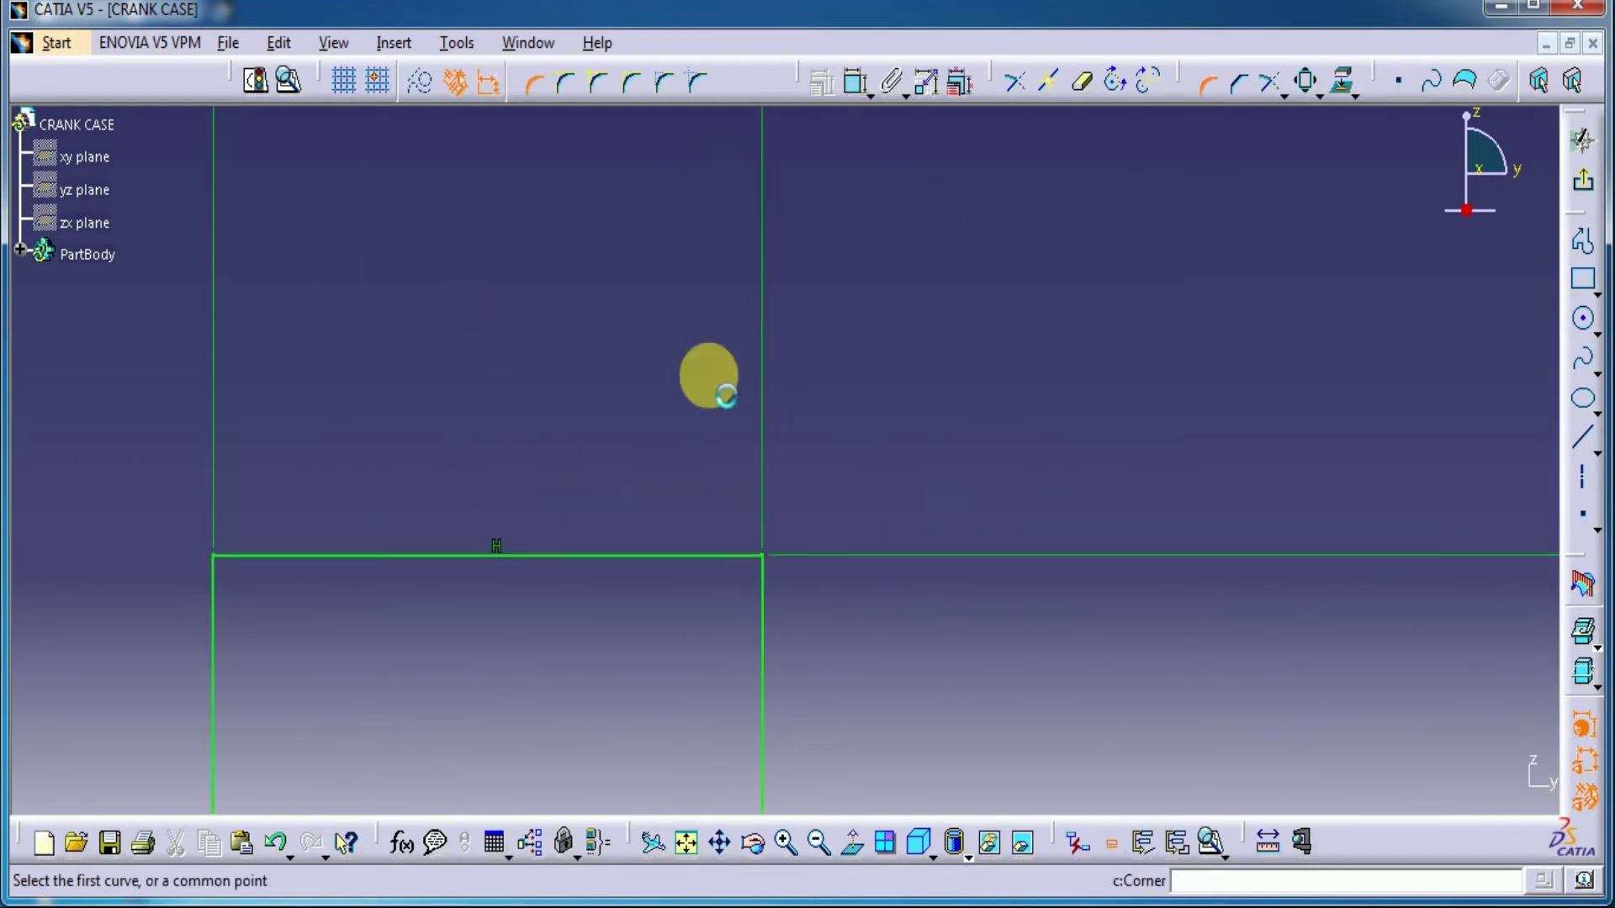
left_click(212, 601)
left_click(238, 555)
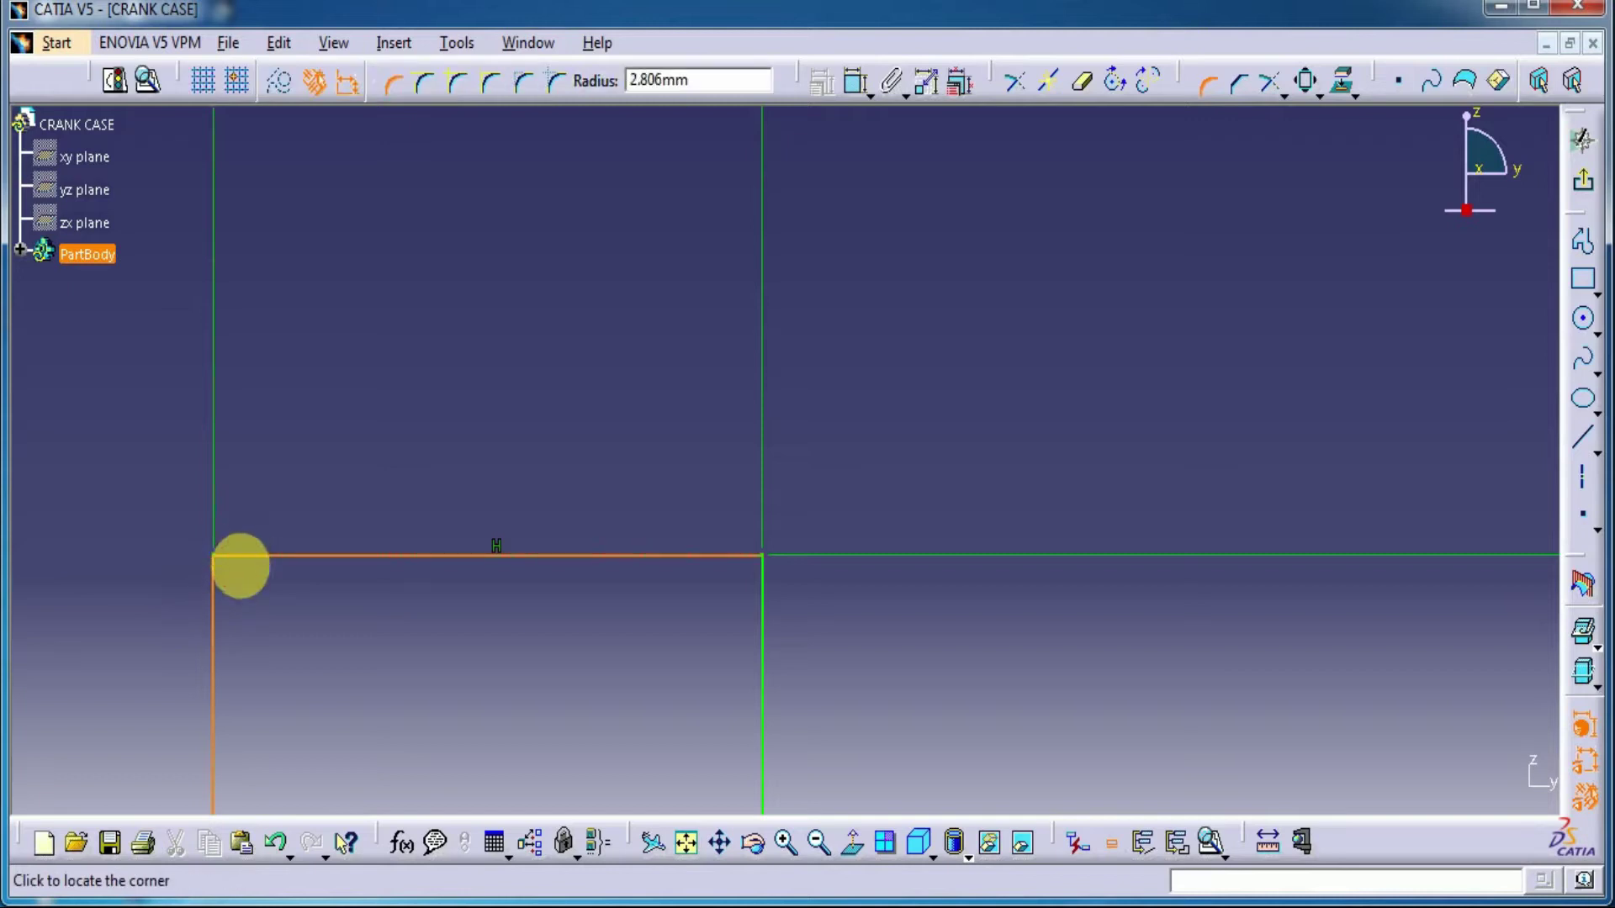
key("Tab")
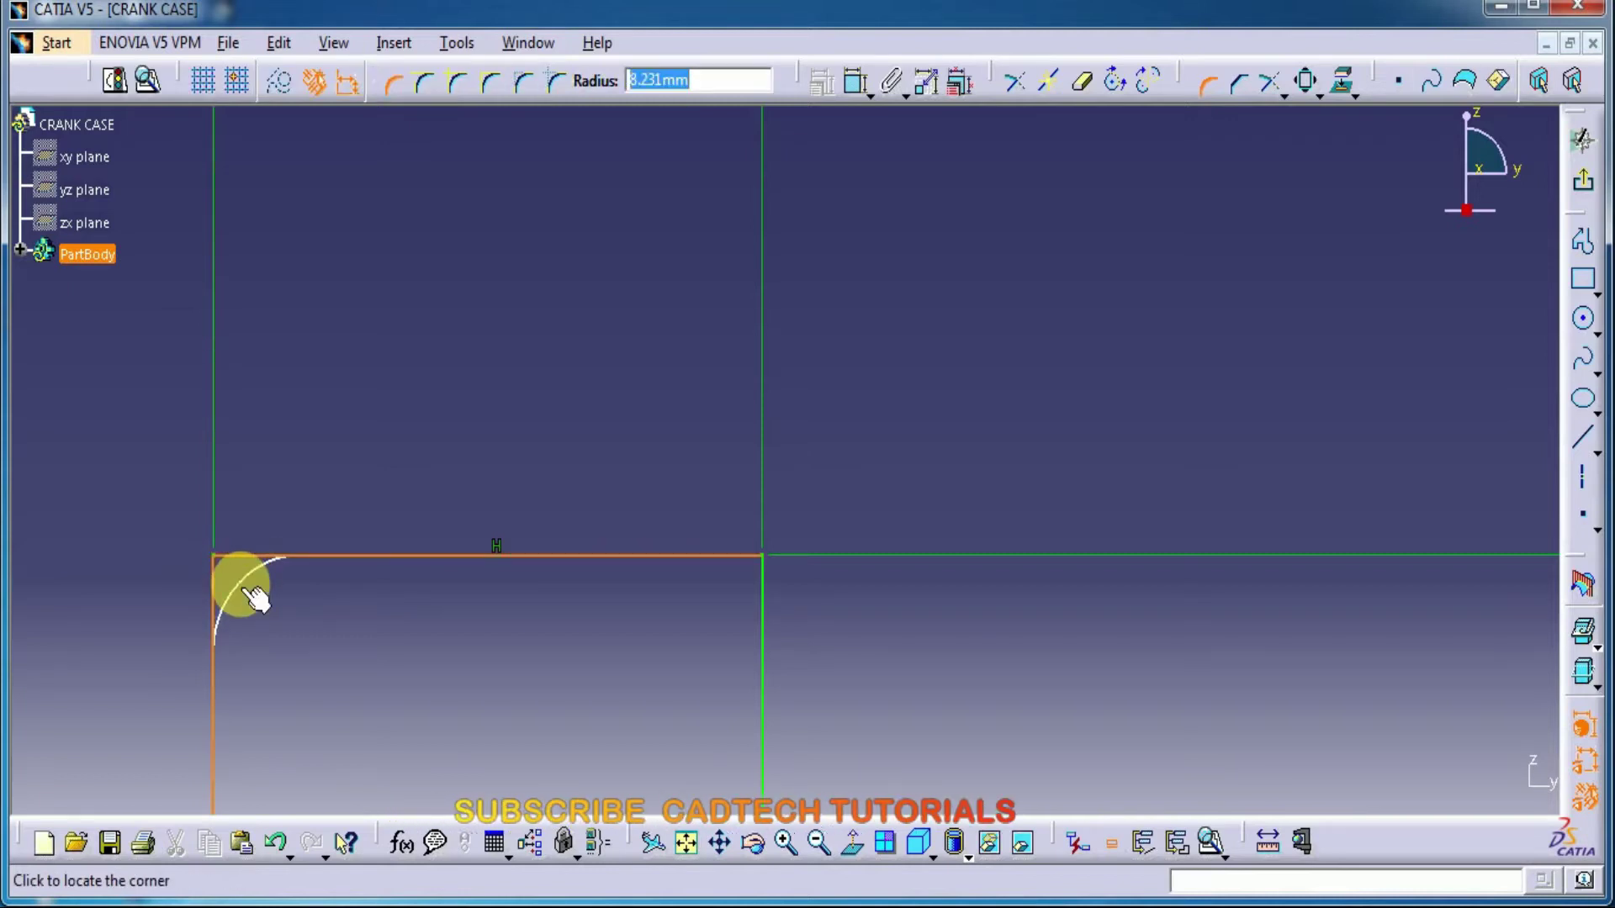
type("6")
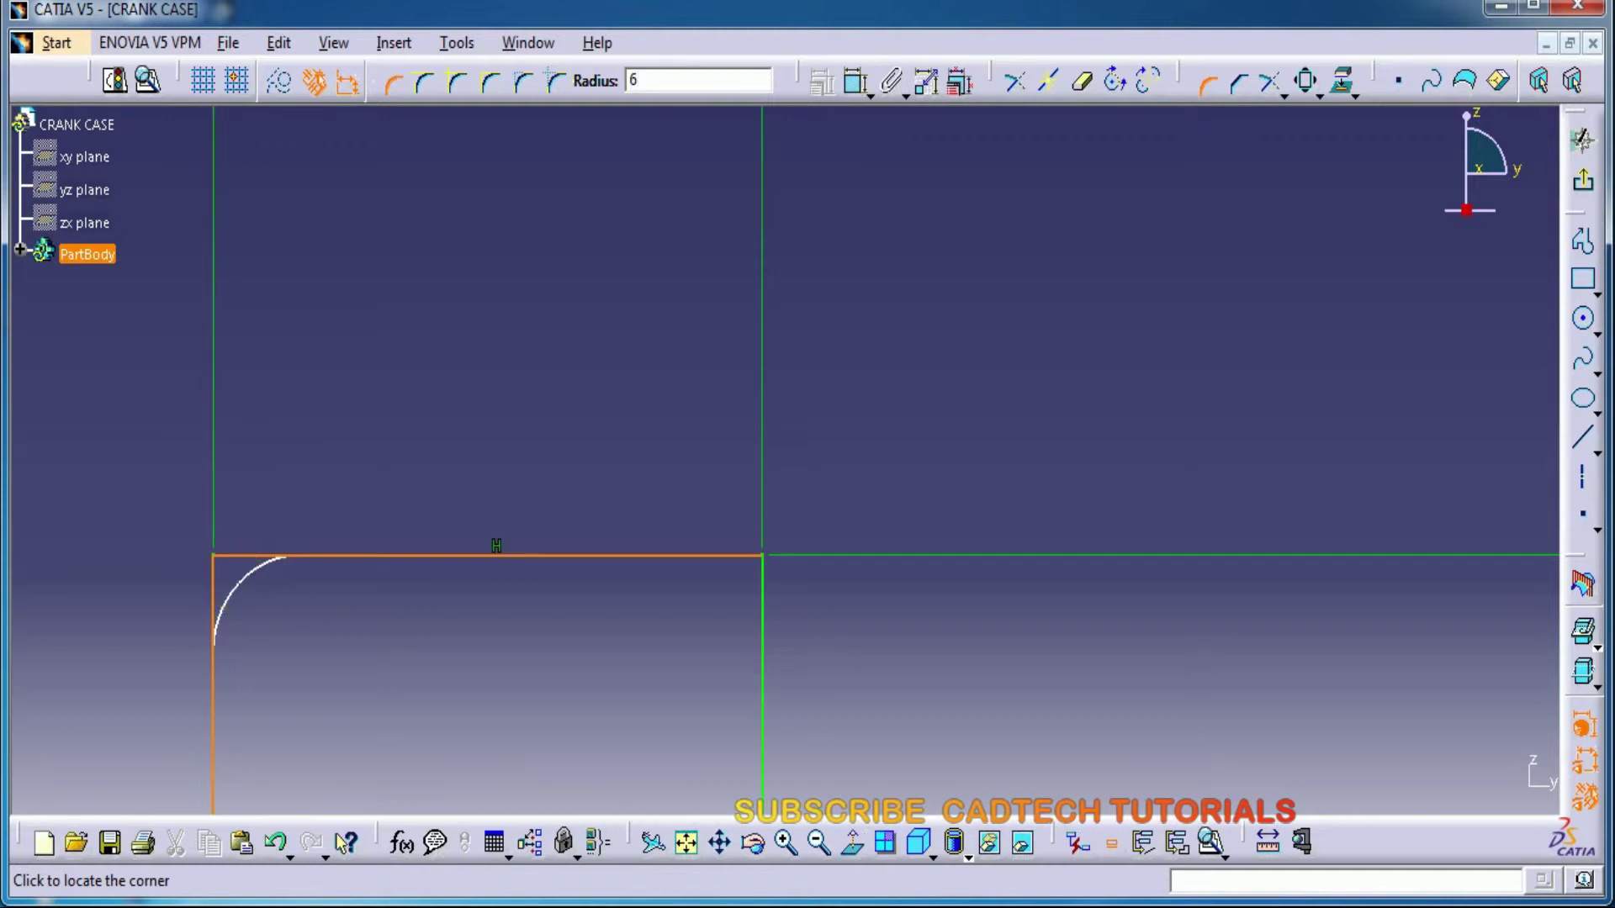
key("Return")
left_click(907, 525)
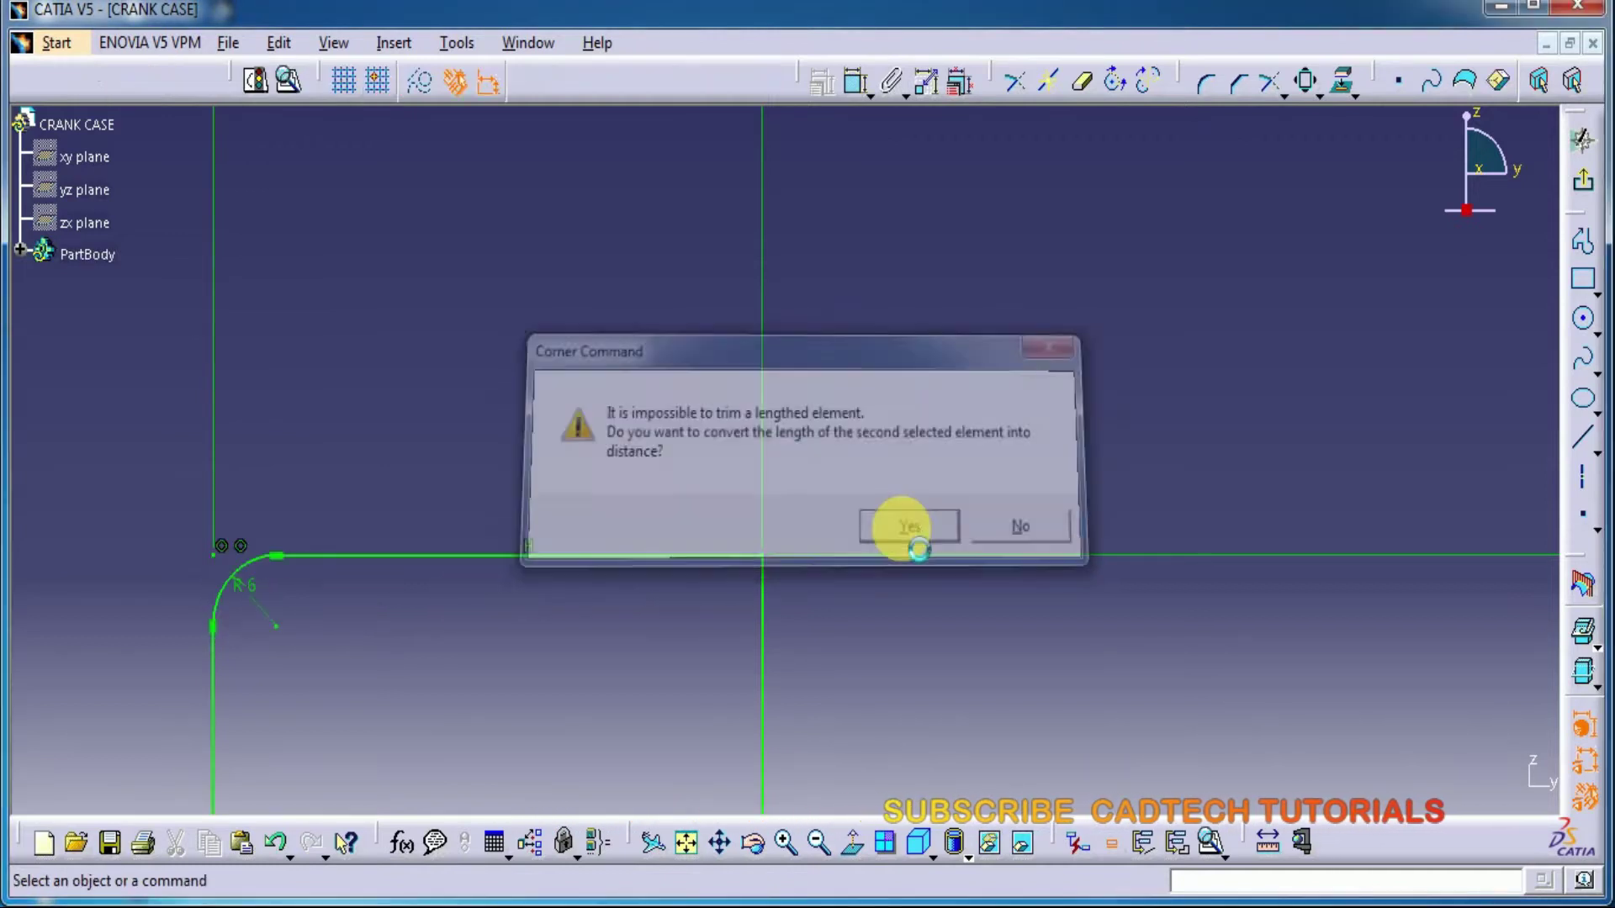
Round the rectangle's upper-right corner with a 6 mm radius and exit the sketch.
left_click(1206, 82)
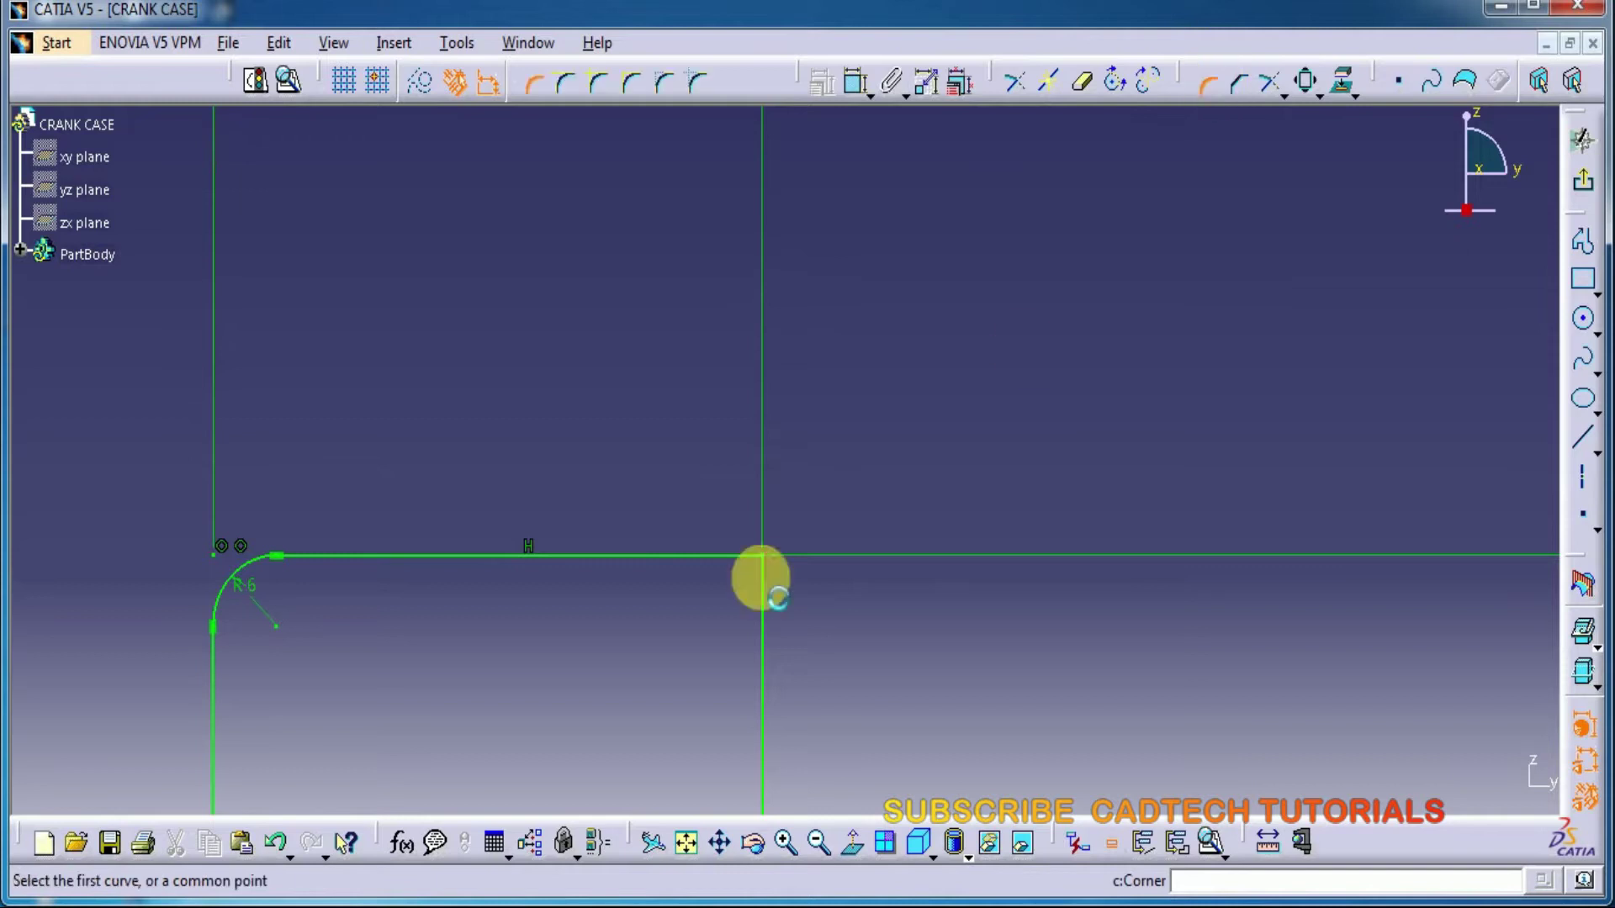
left_click(715, 555)
left_click(762, 632)
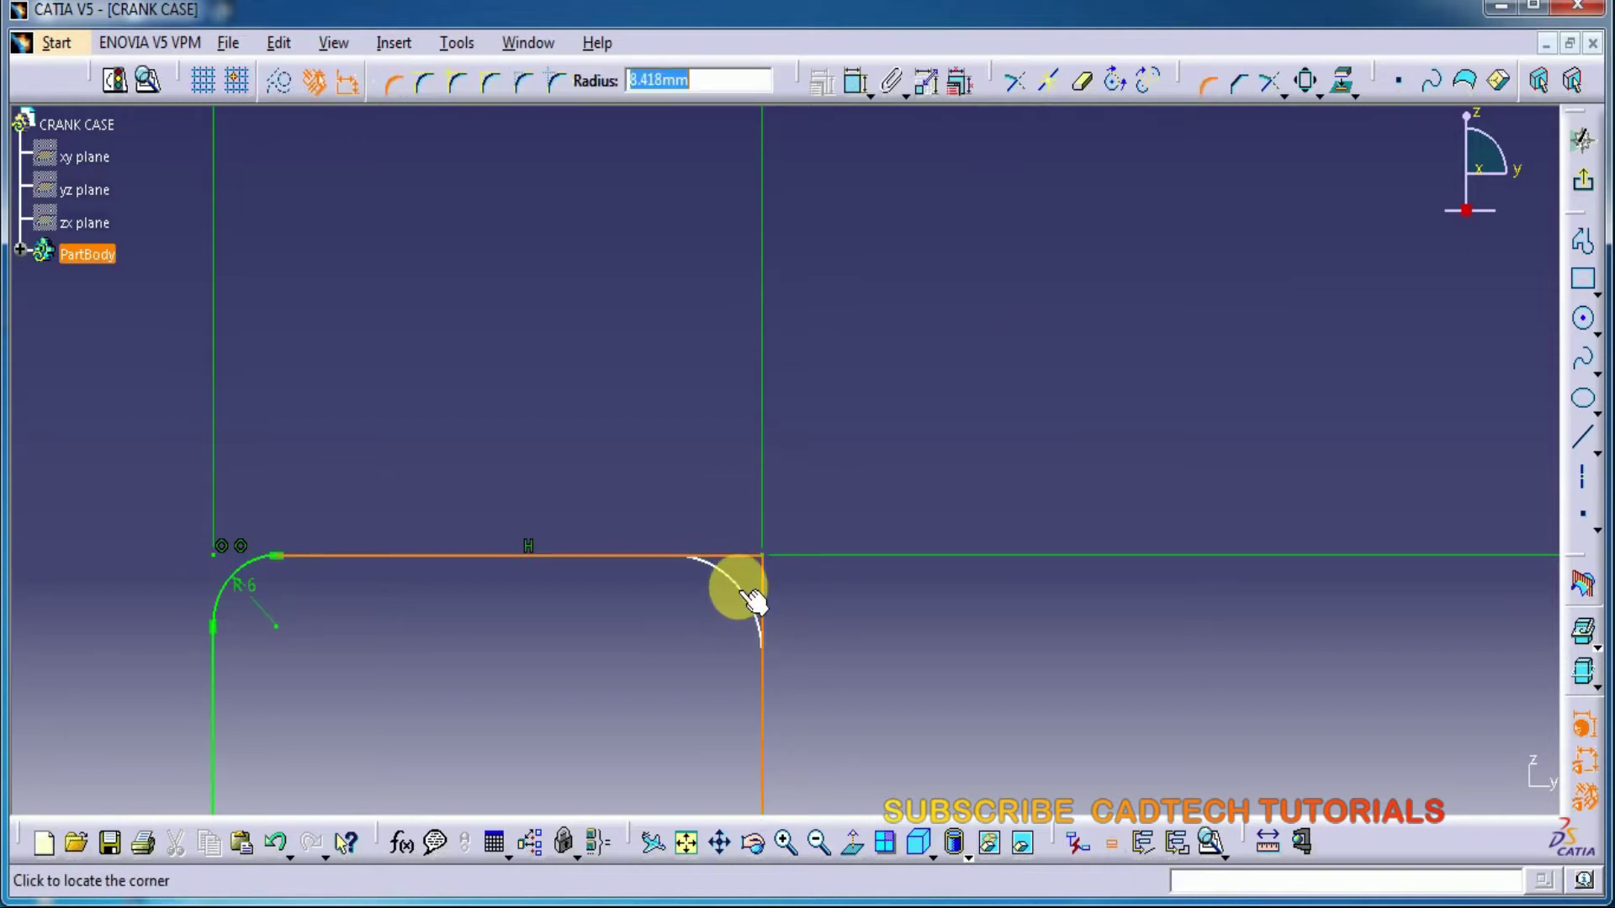
left_click(748, 596)
key("Return")
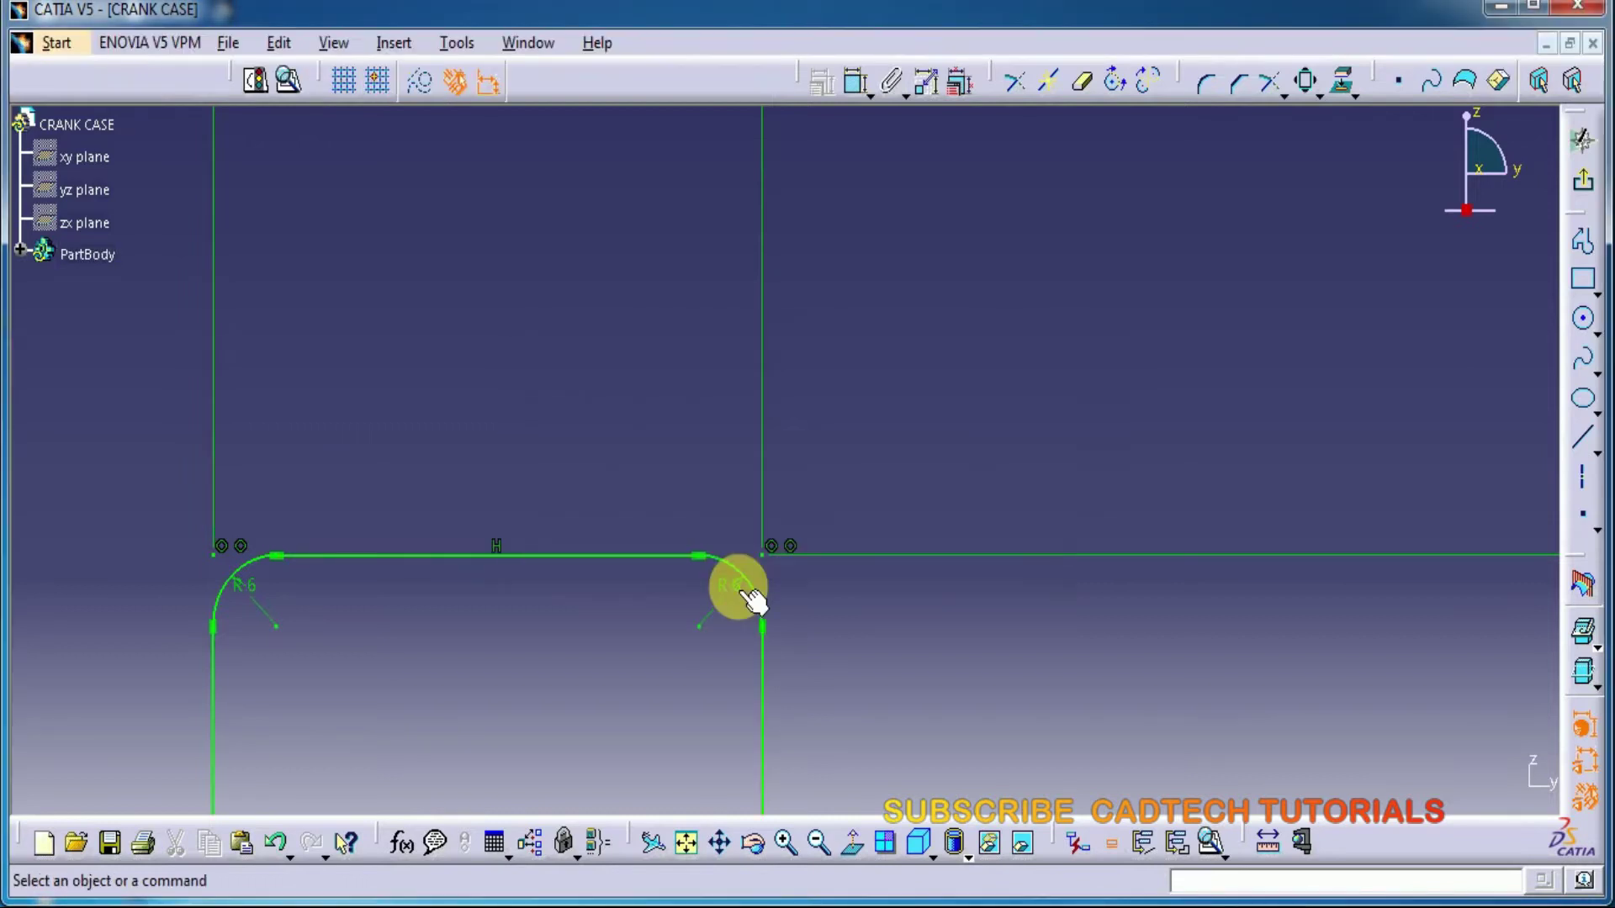
mouse_move(1290, 346)
middle_mouse_down("ctrl")
mouse_move(1276, 510)
mouse_move(1219, 596)
mouse_move(1207, 513)
middle_mouse_up("ctrl")
left_click(1584, 181)
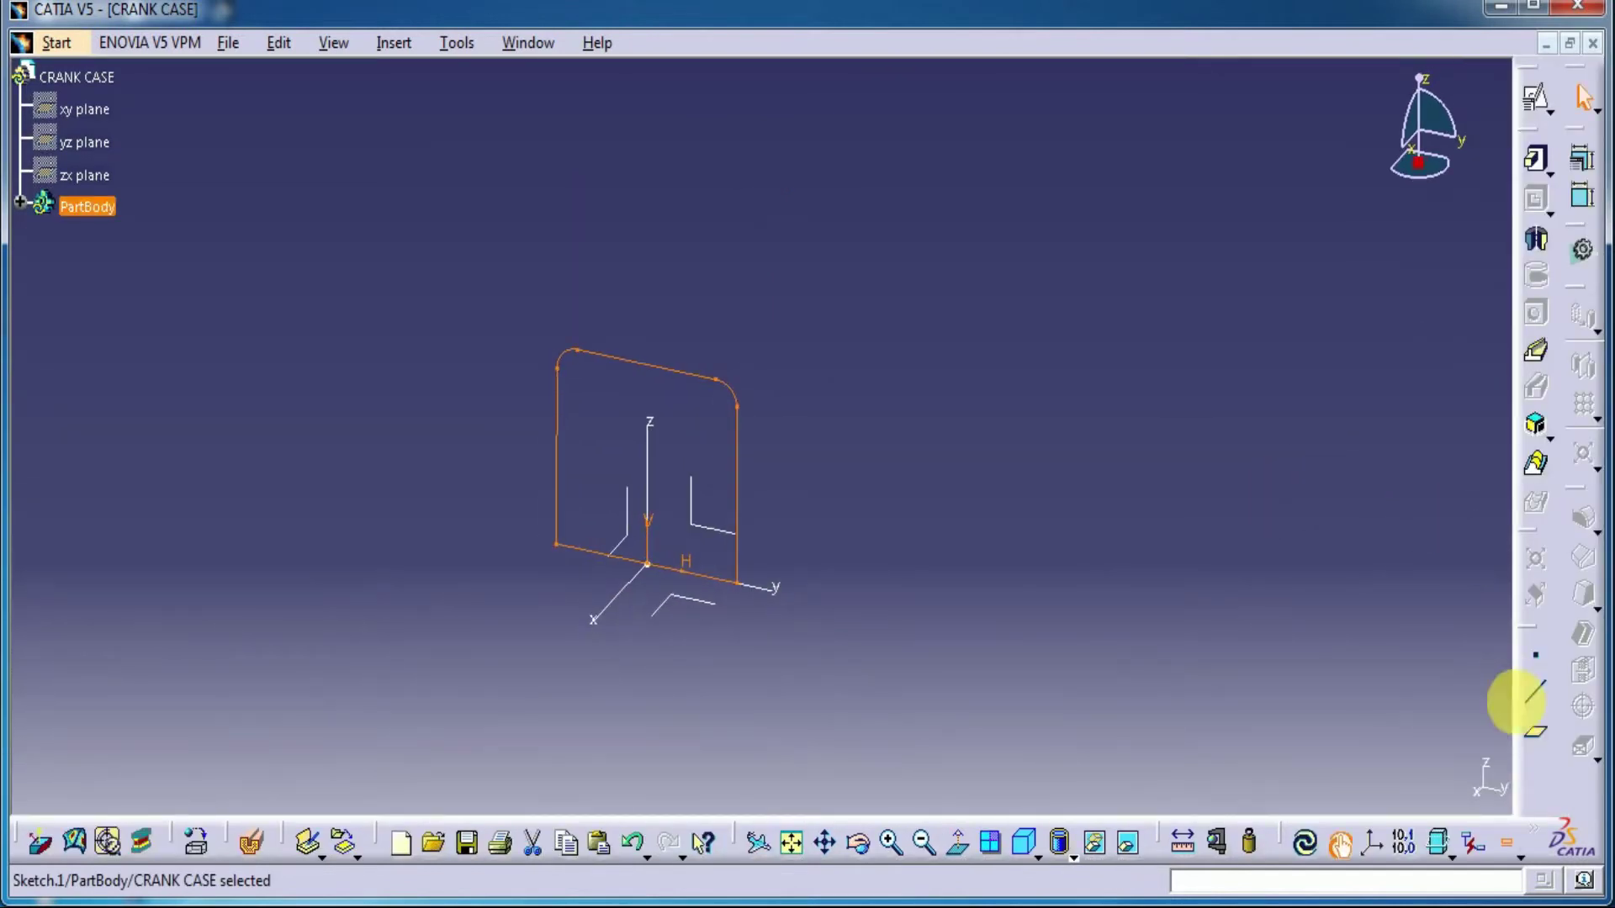
Create a reference plane of type Offset from plane, 46 mm from the yz plane.
left_click(1536, 733)
left_click(1034, 563)
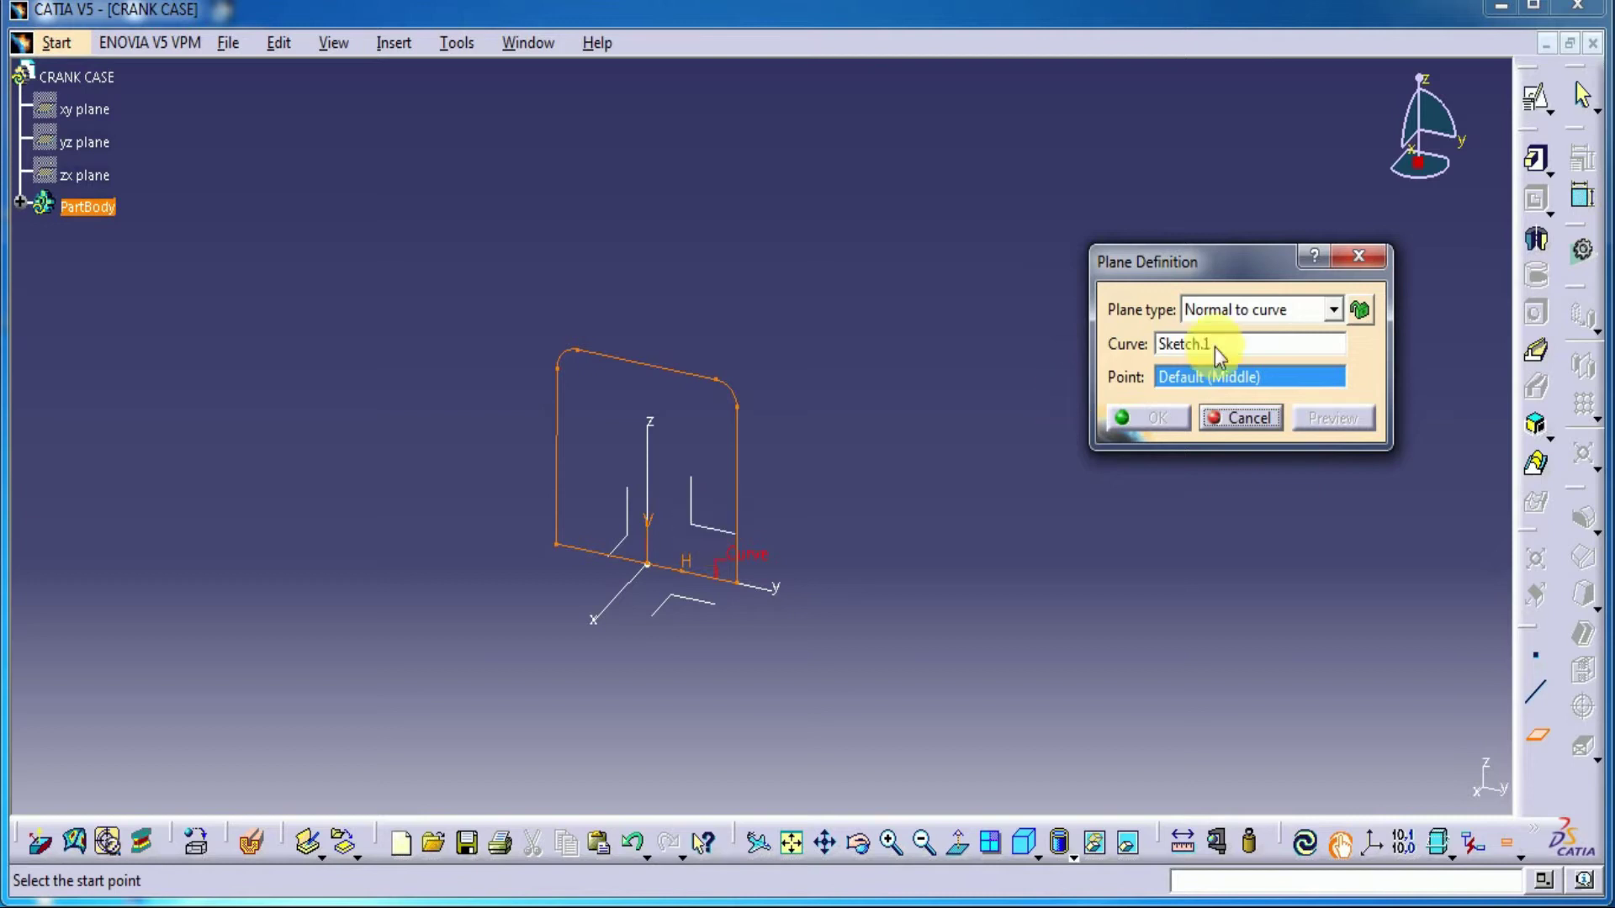
left_click(1333, 309)
left_click(1299, 329)
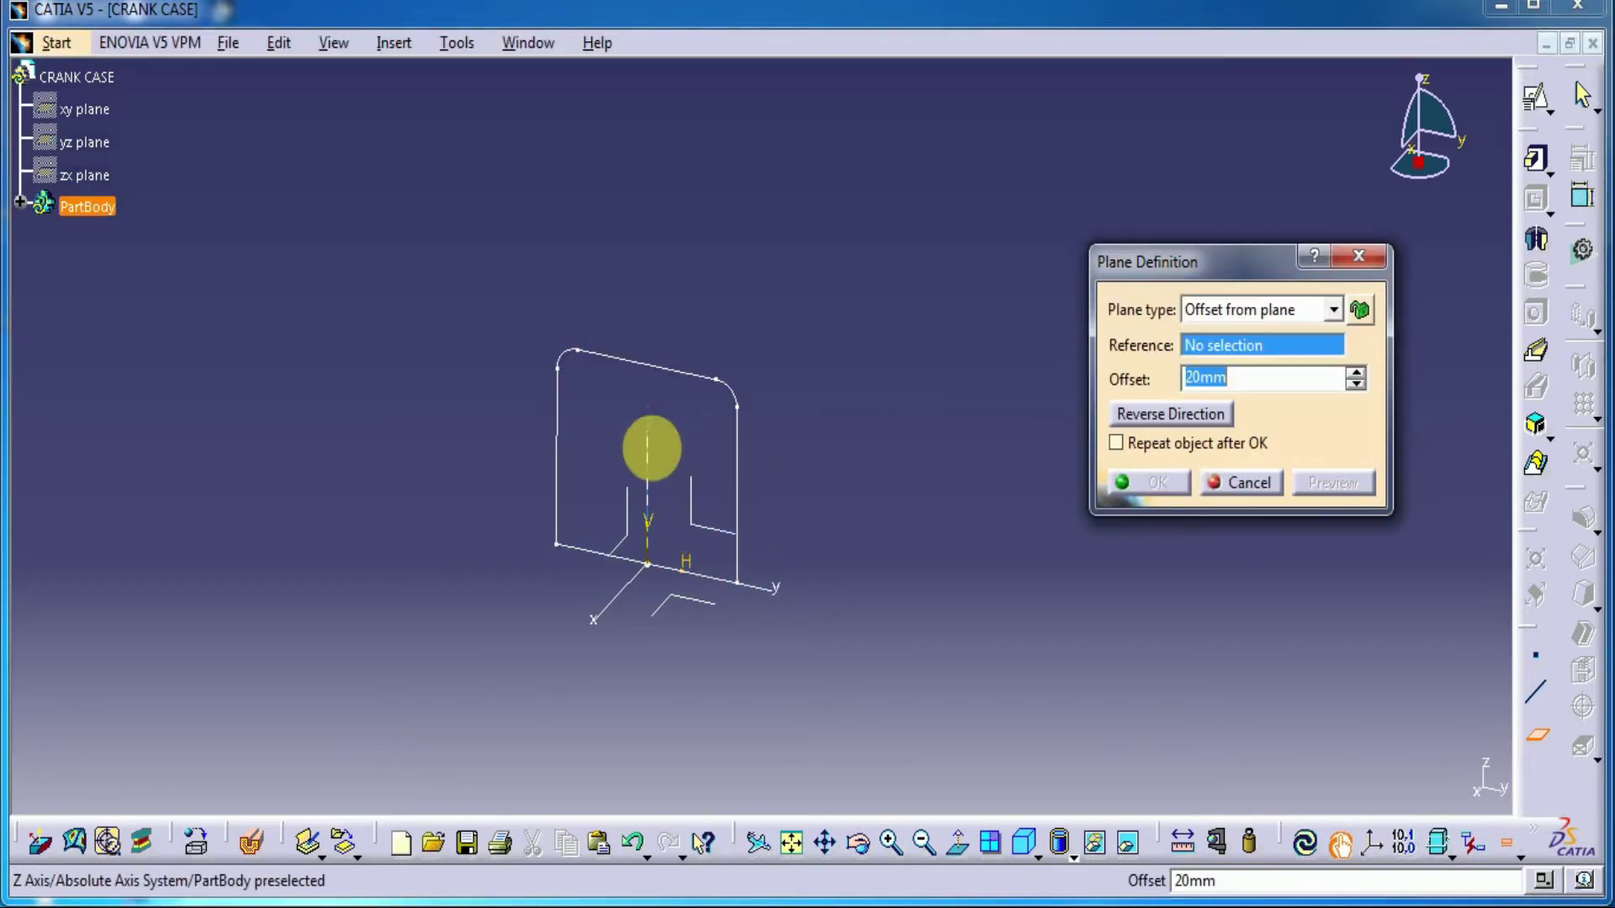
left_click(710, 521)
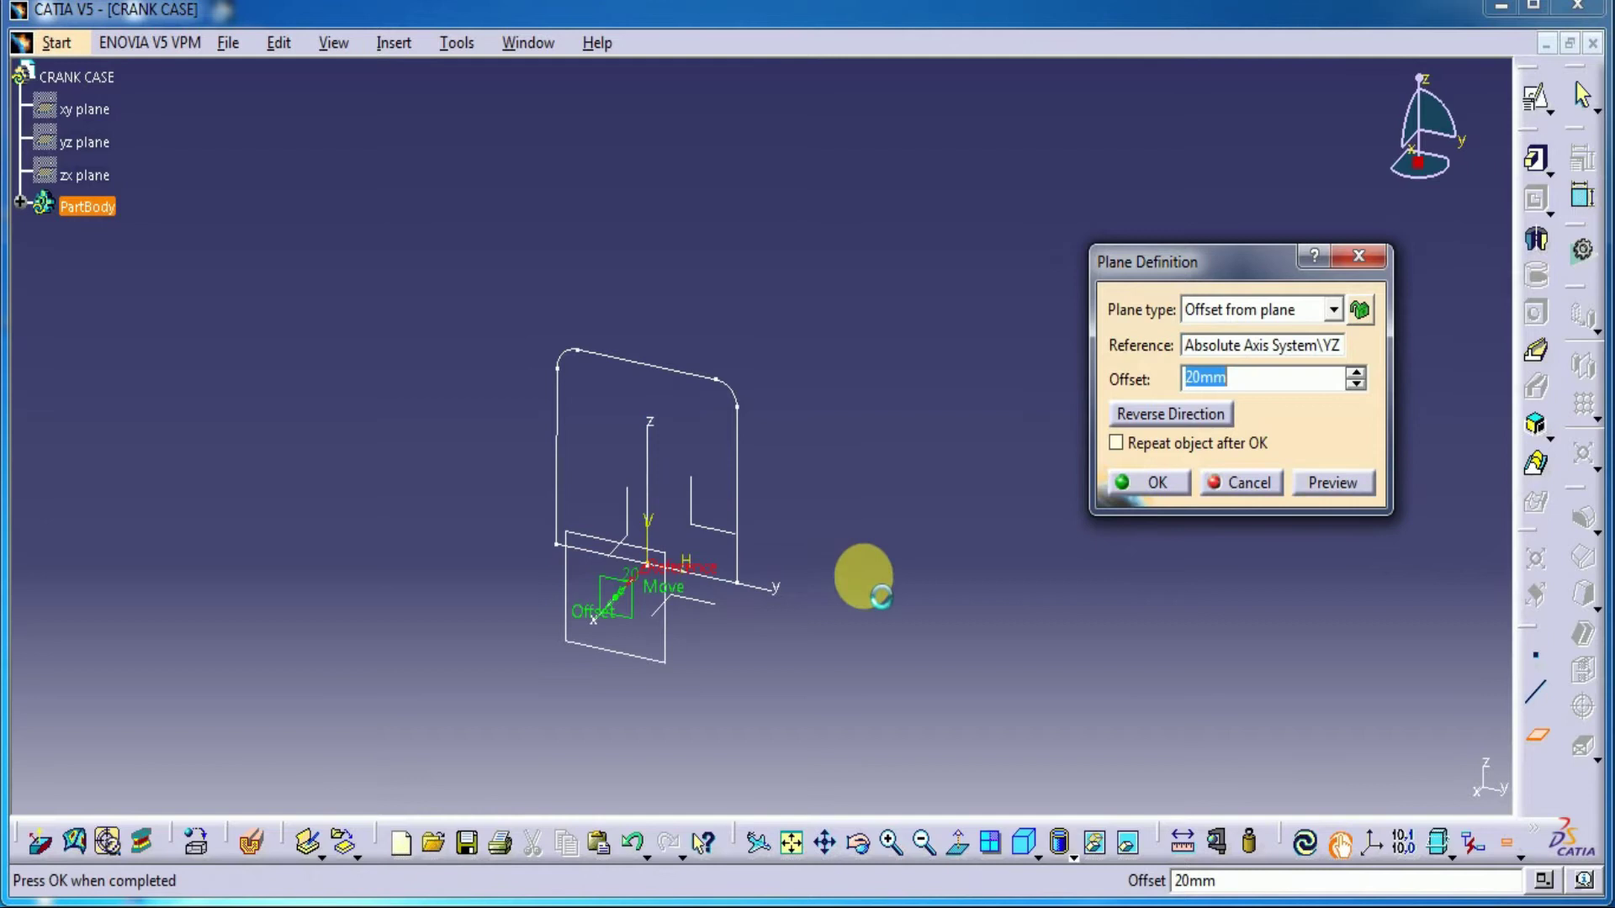
middle_click_drag(862, 598, 898, 548)
left_click_drag(1234, 384, 1110, 395)
type("46")
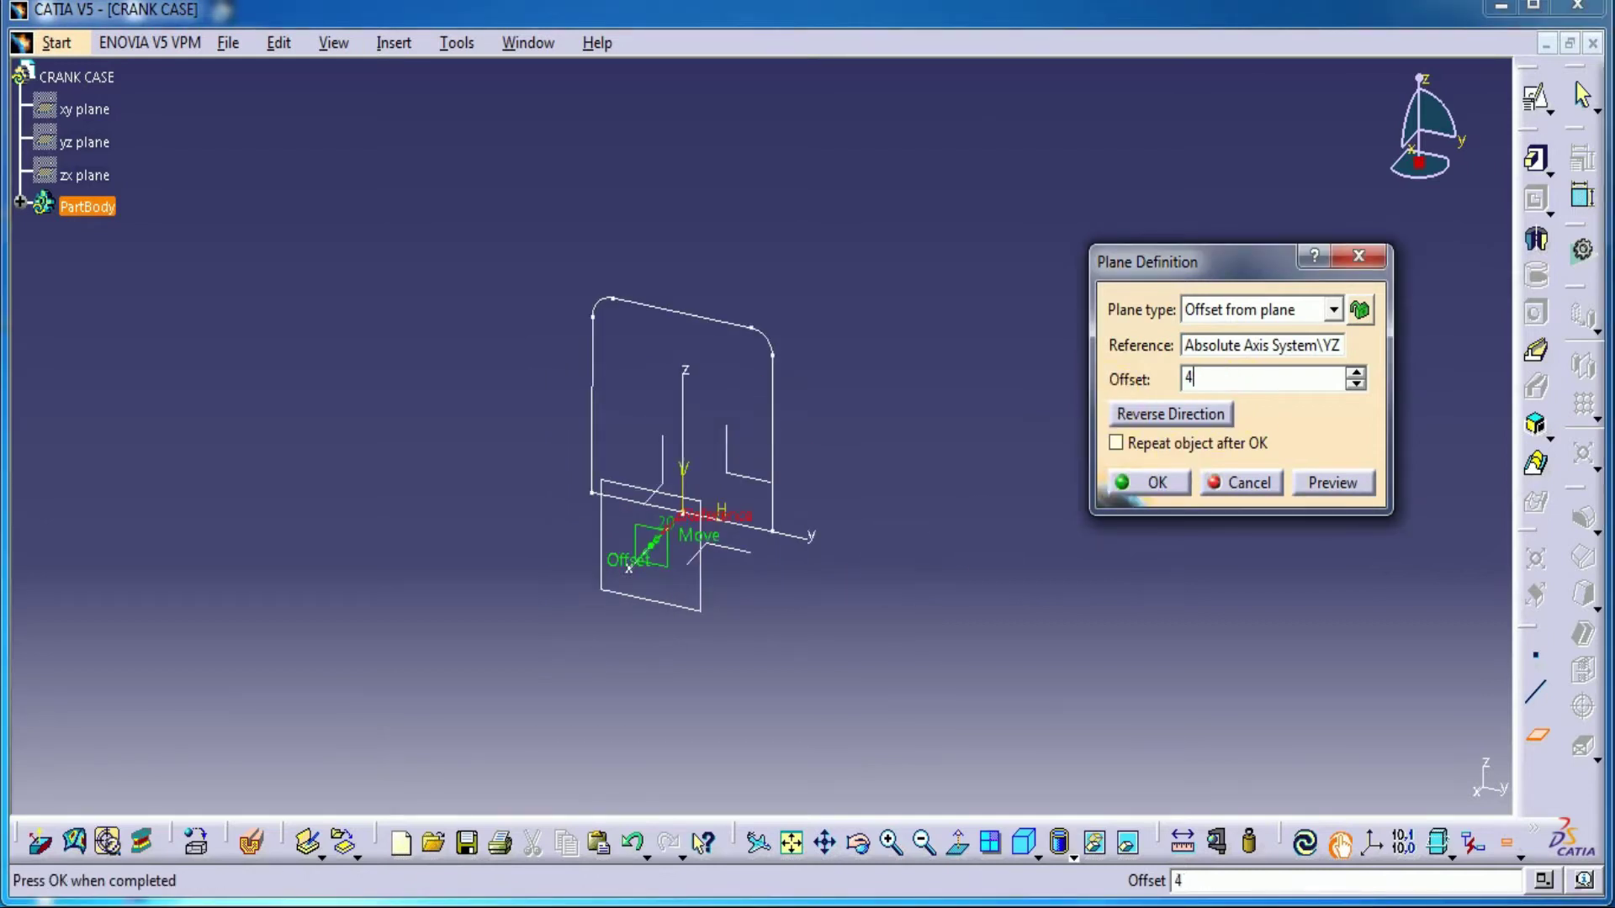
left_click(1342, 487)
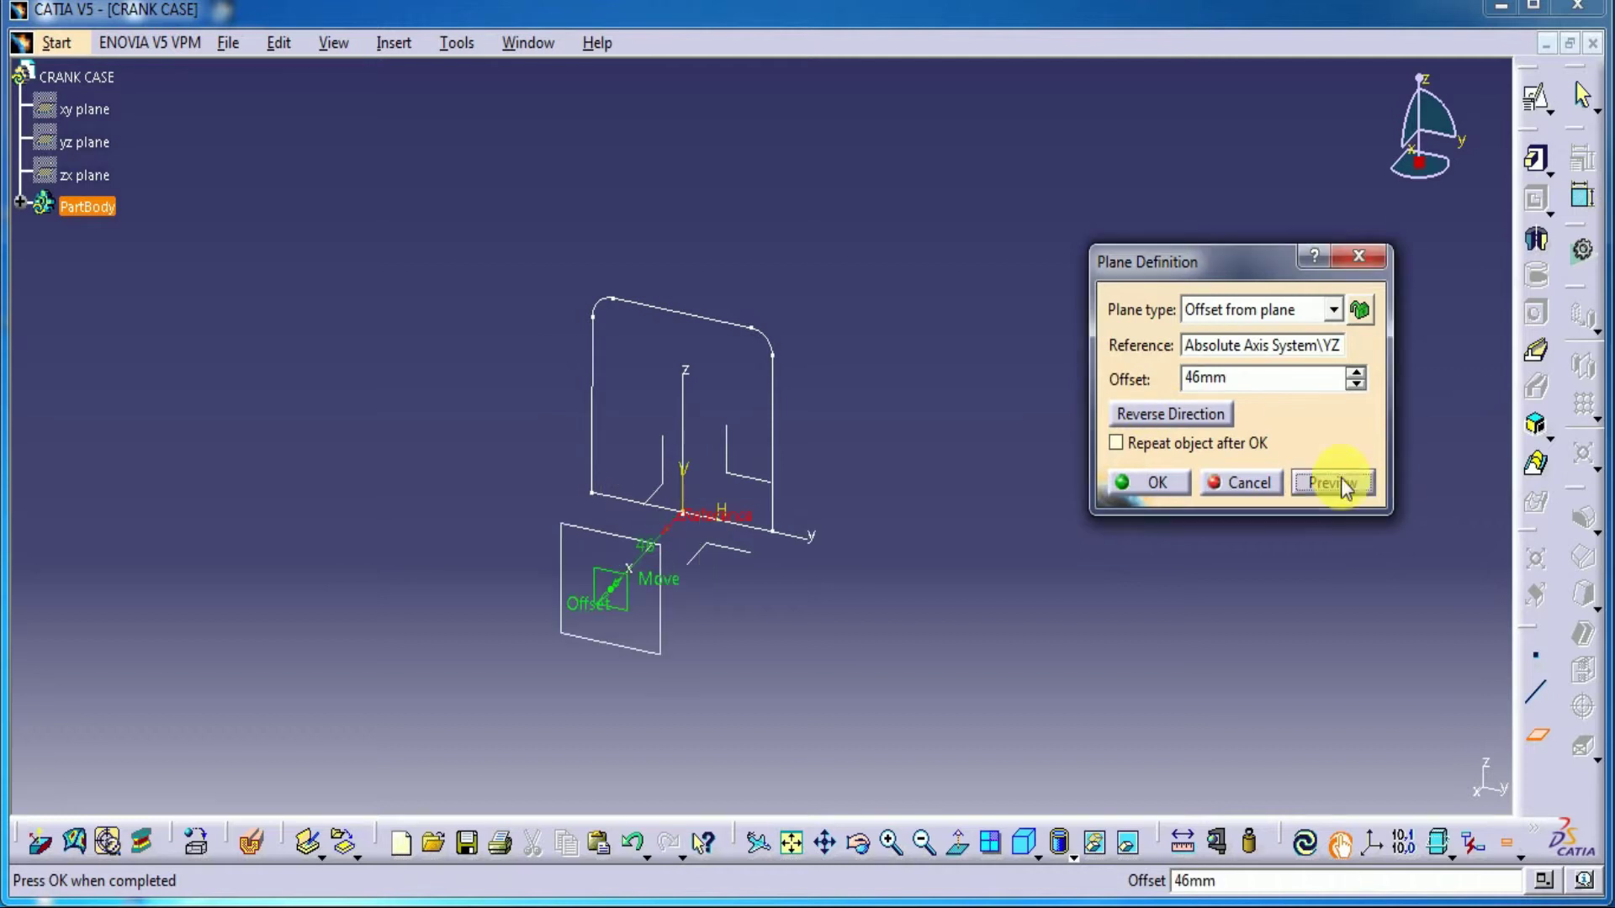
left_click(1148, 482)
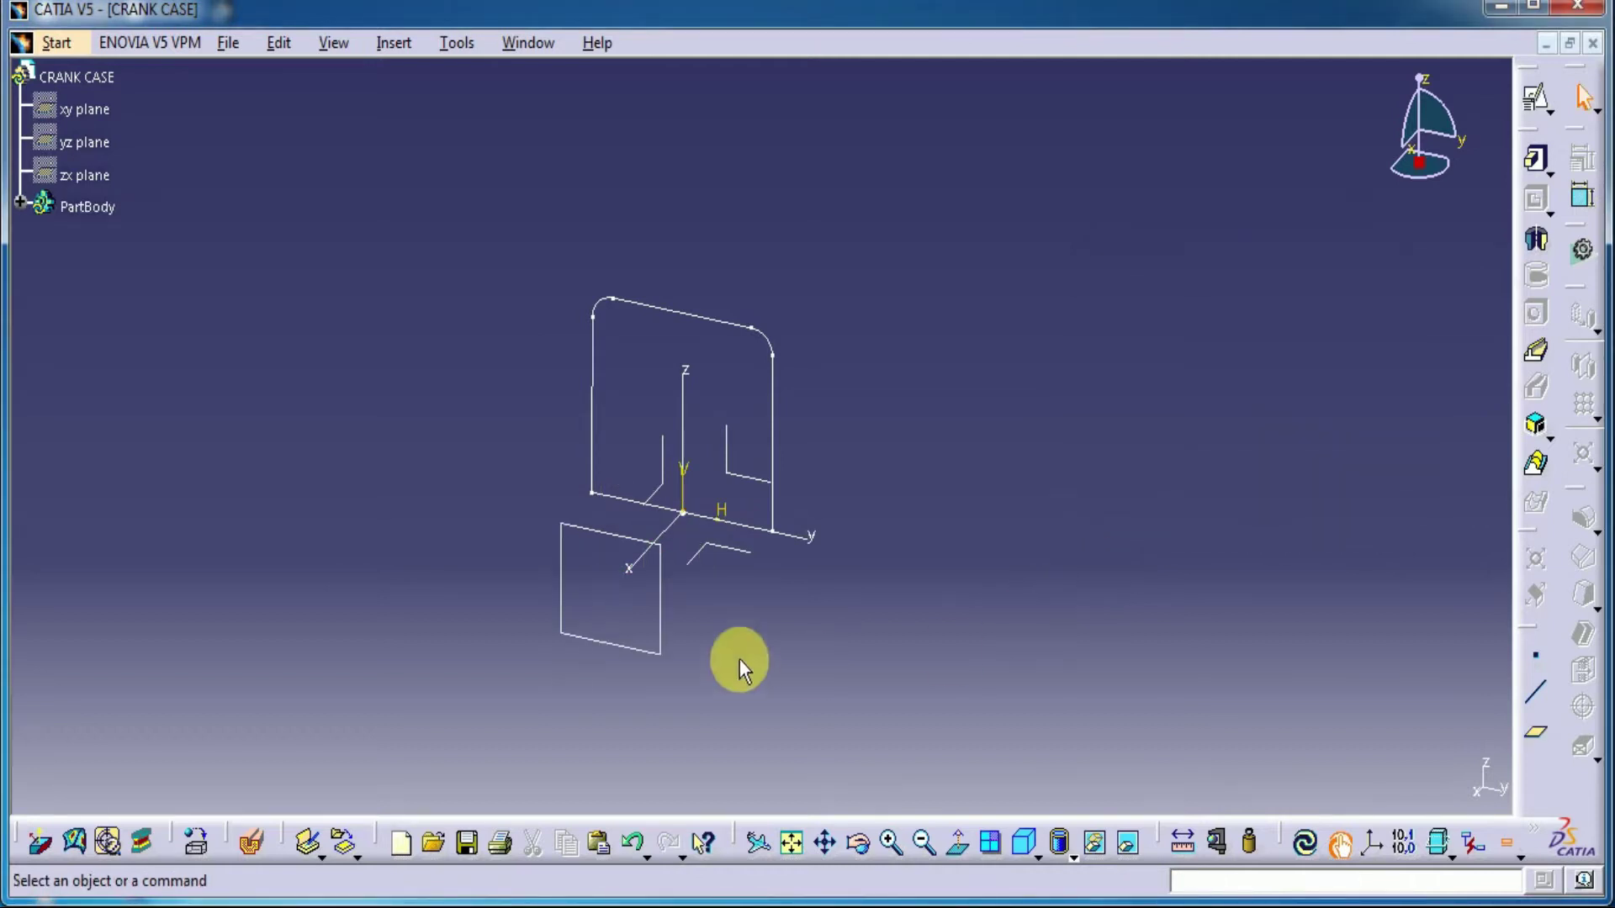
Create a positioned sketch on the offset plane and draw an upright rectangle inside the rounded profile's outline, above the horizontal axis.
left_click(660, 613)
left_click(1535, 100)
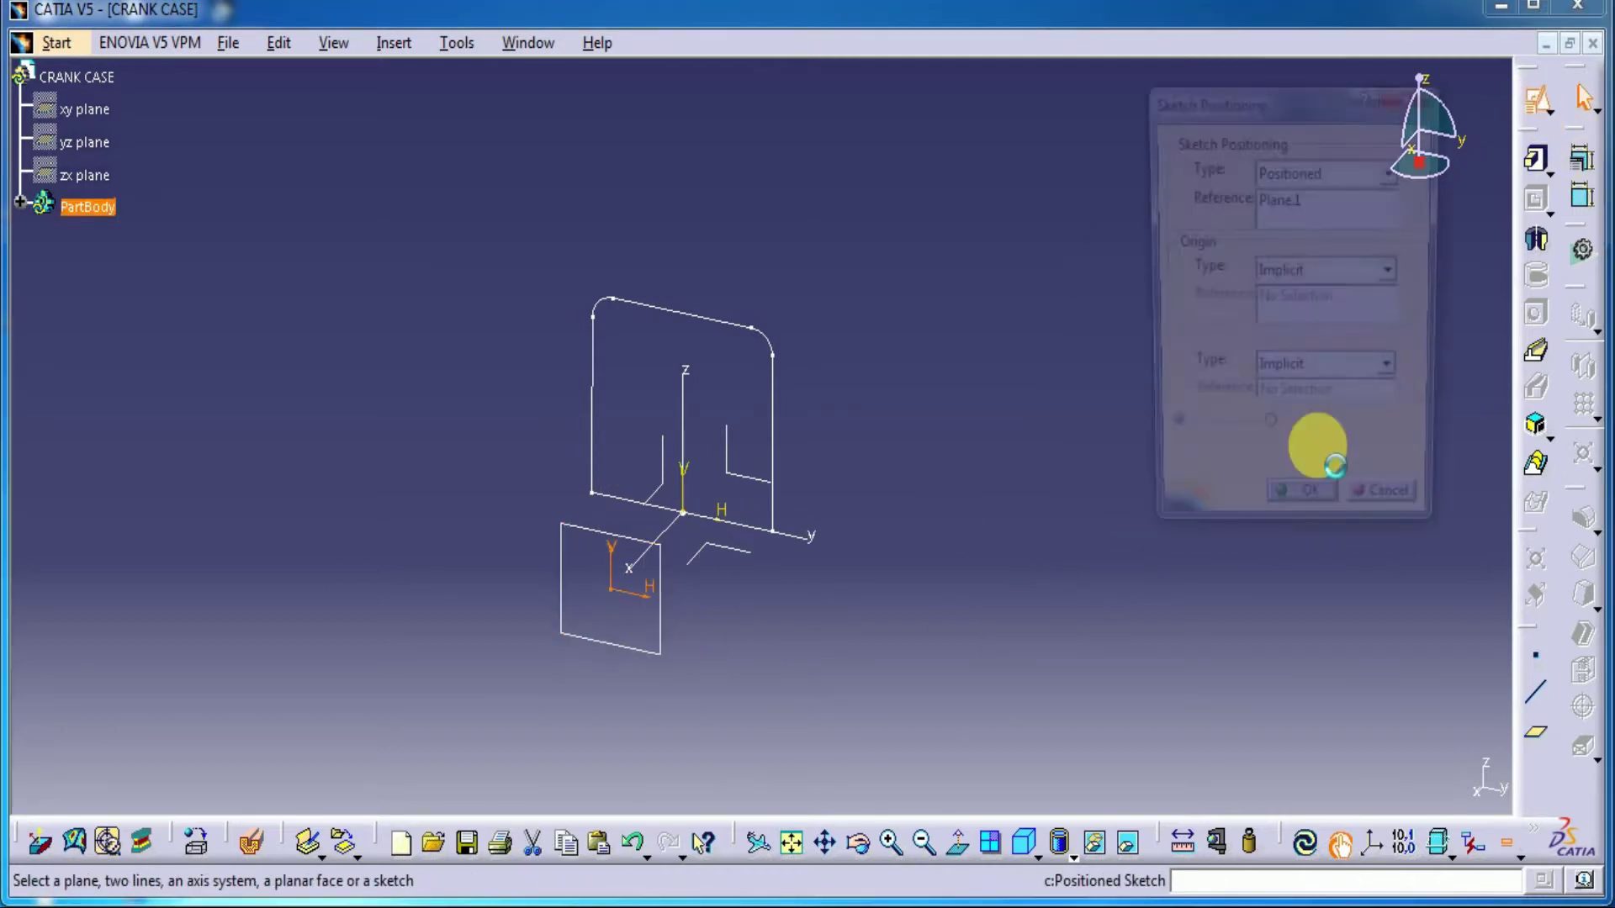
left_click(1316, 517)
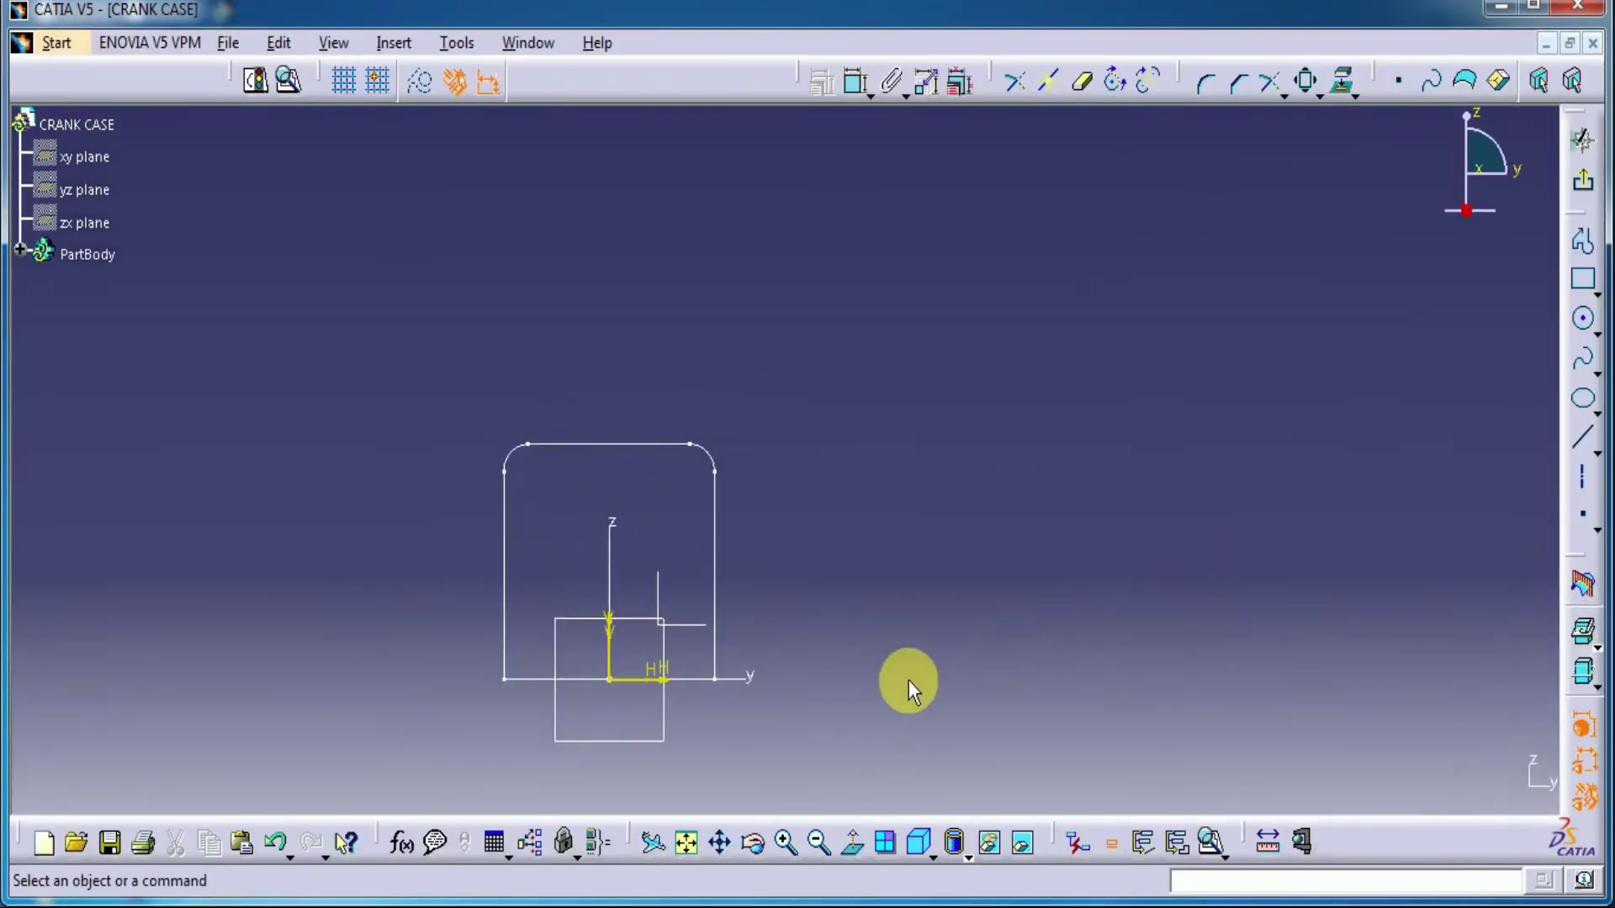
middle_click_drag(909, 683, 1092, 624)
left_click(1581, 278)
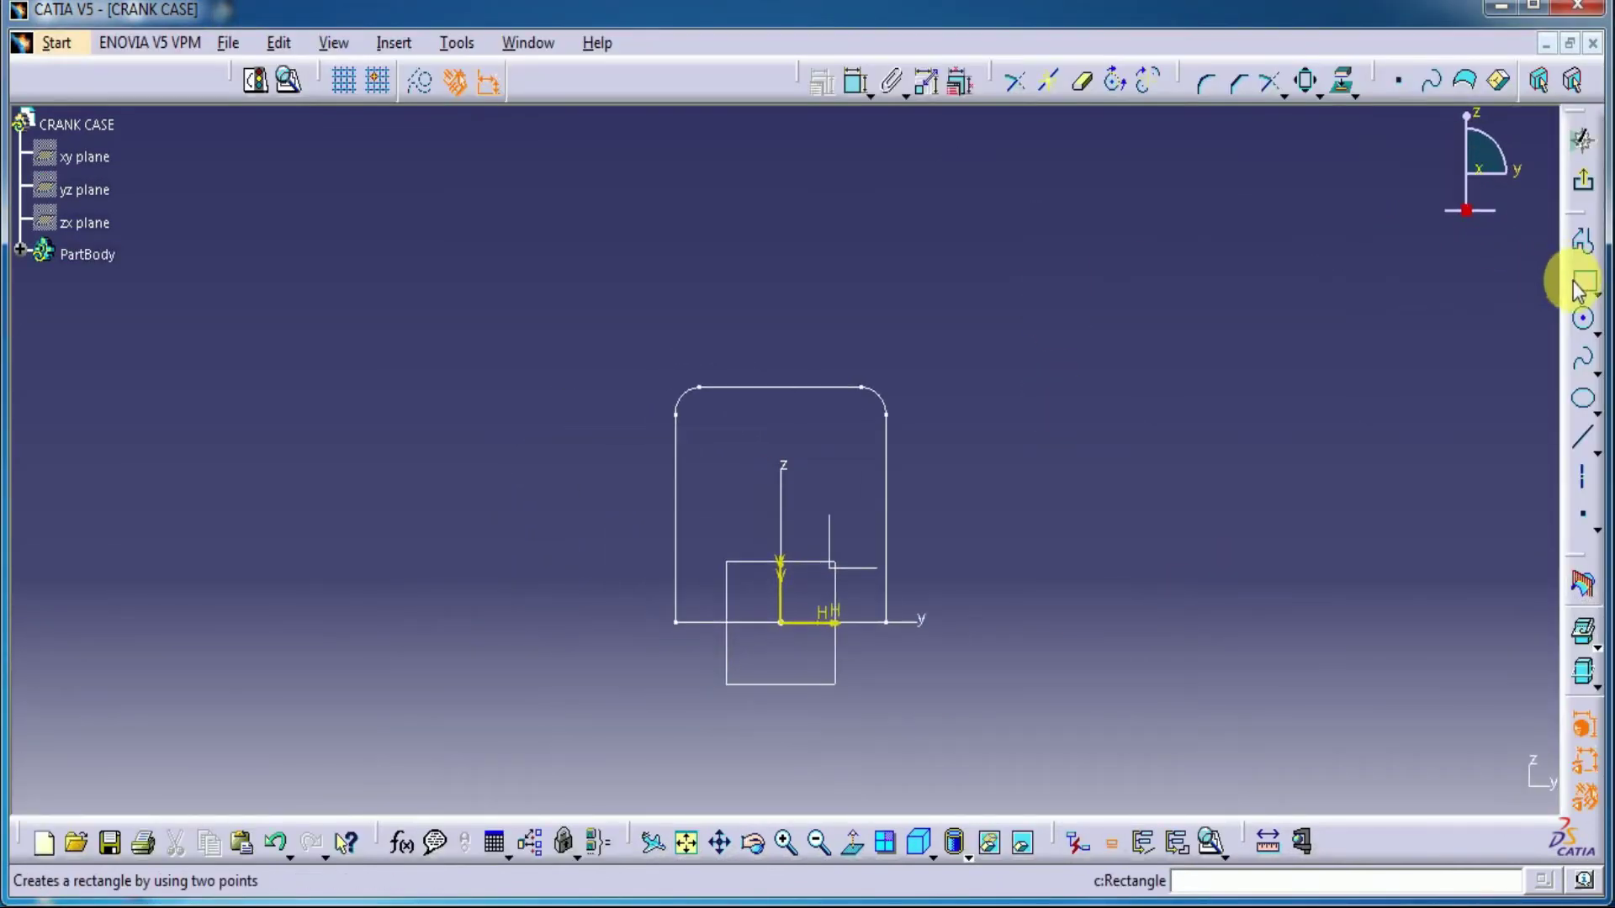
left_click(733, 418)
left_click(822, 588)
middle_click_drag(987, 573, 1009, 469, "ctrl")
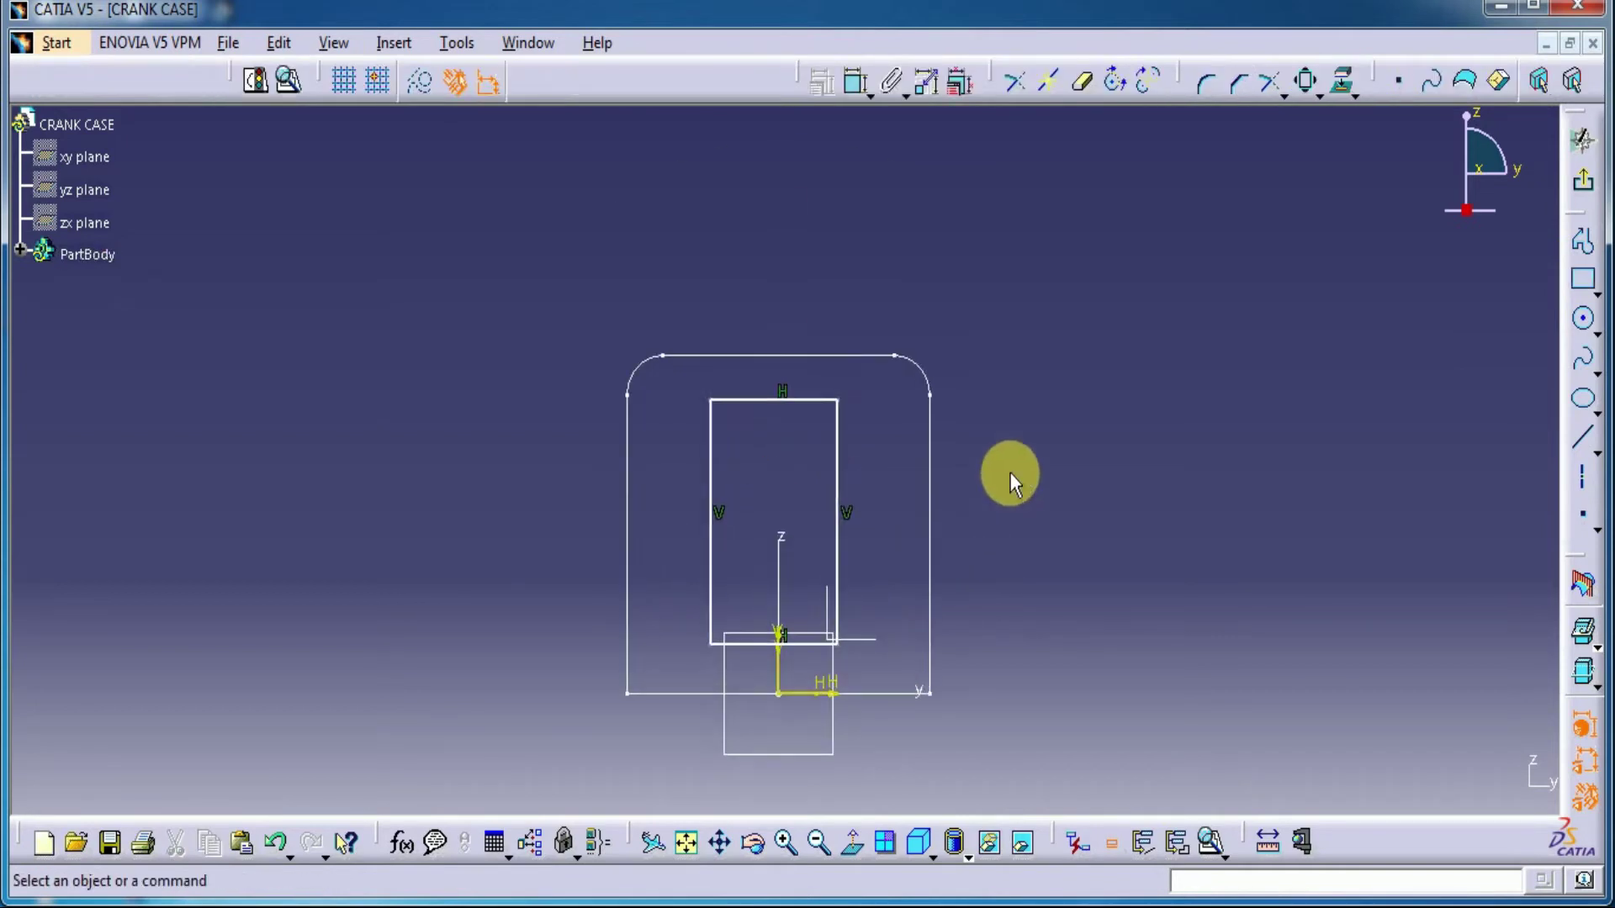
Constrain the rectangle's bottom edge to be coincident with the sketch's horizontal axis.
left_click(855, 82)
left_click(808, 655)
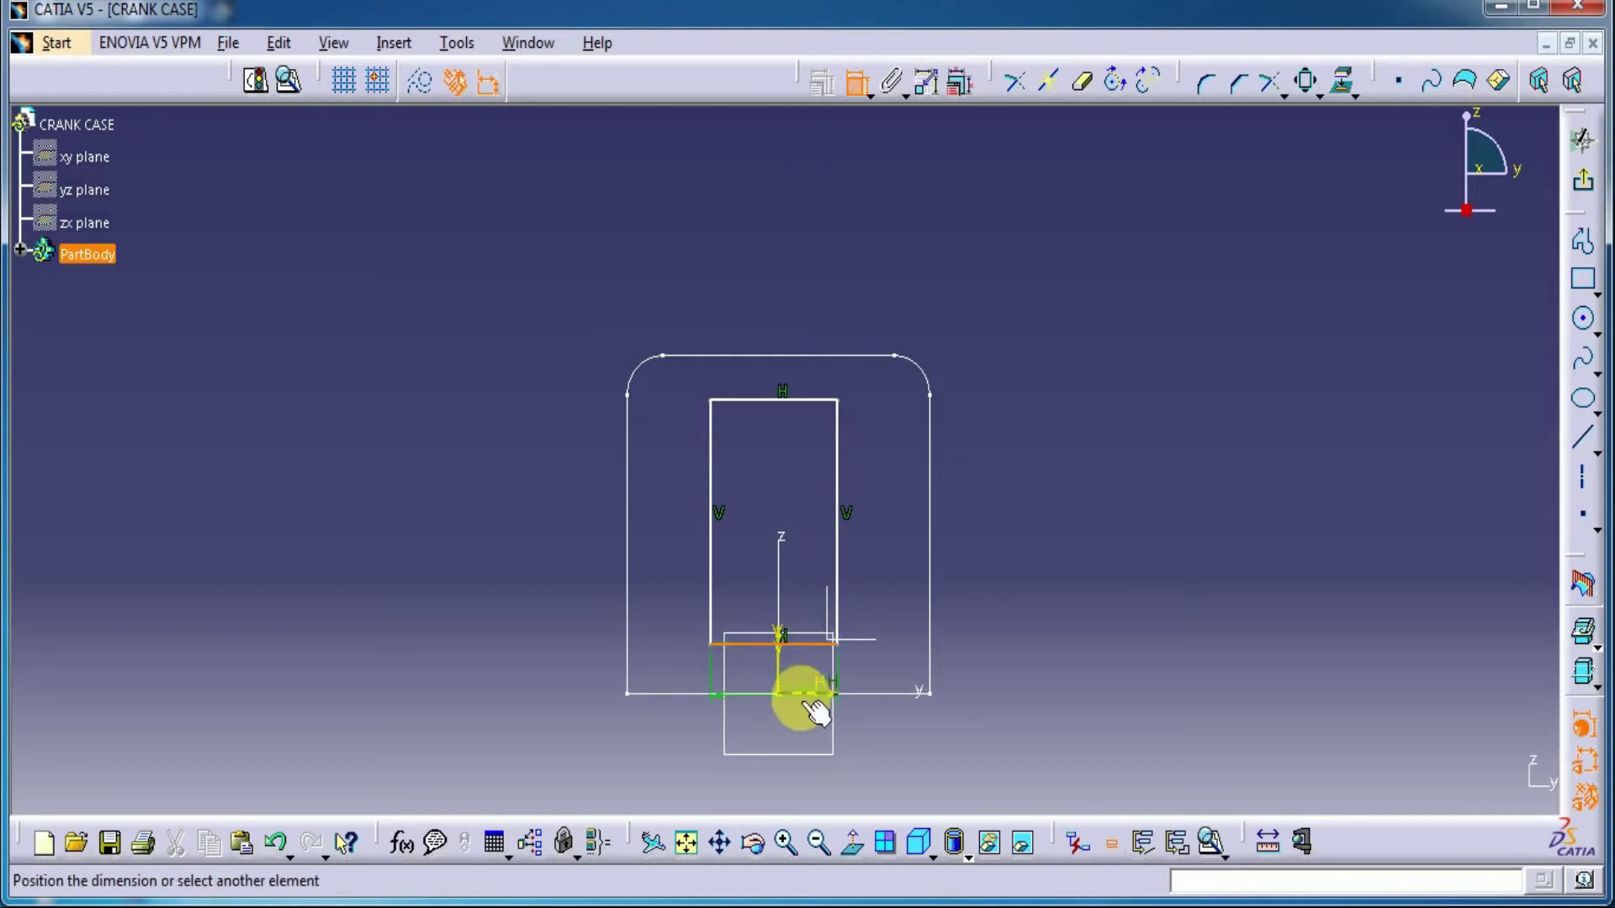
right_click(1107, 653)
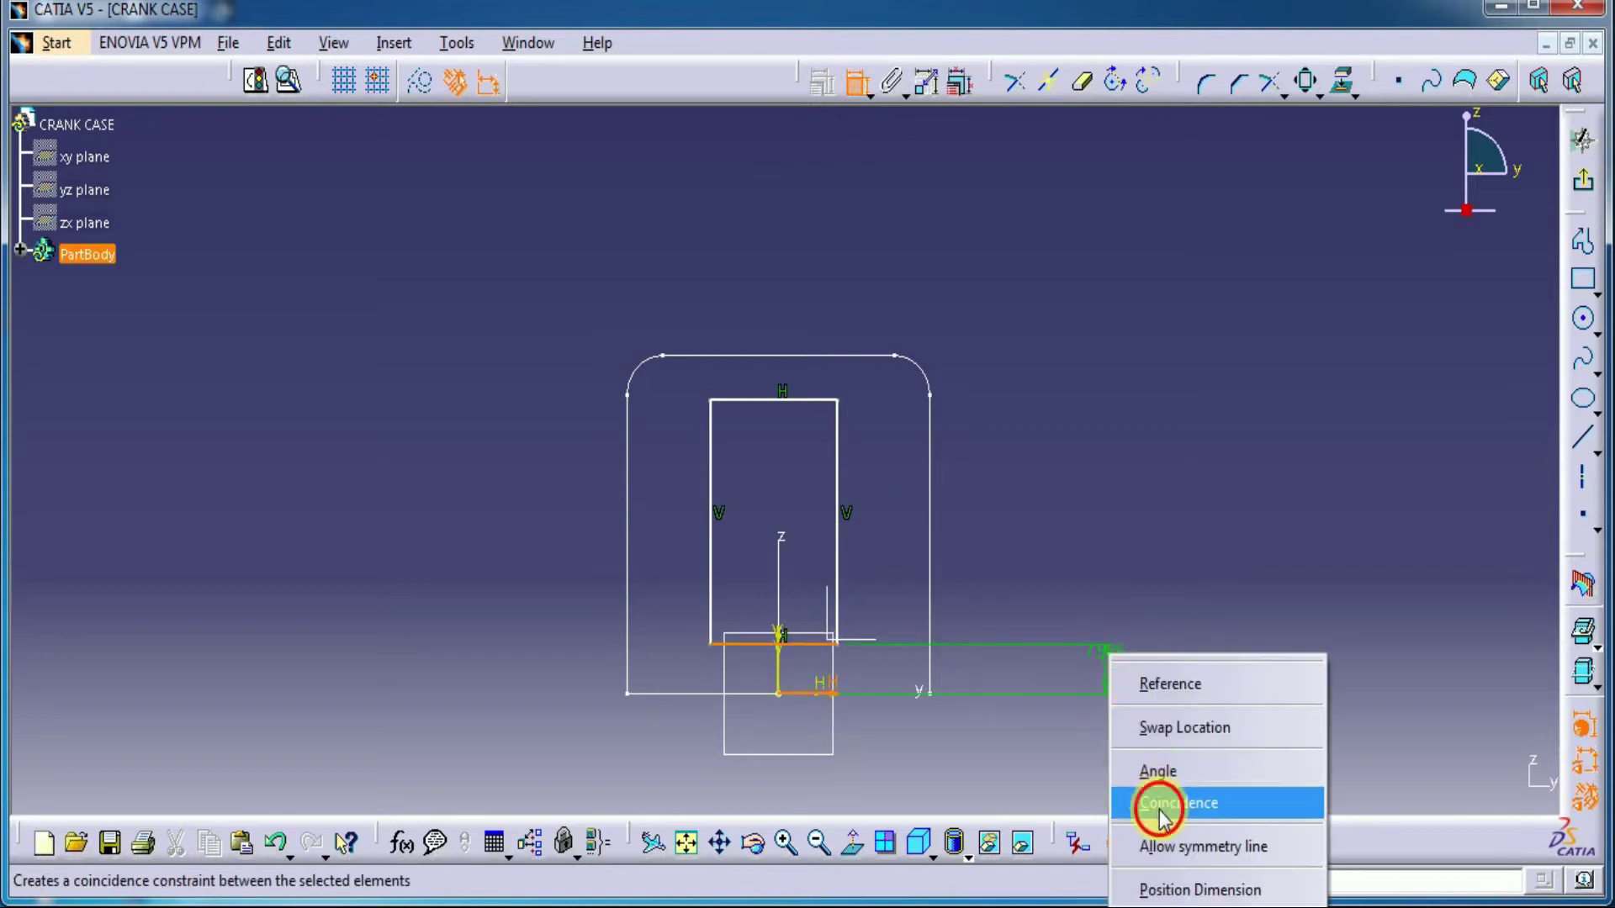
left_click(1158, 814)
Make the rectangle's two vertical sides symmetric about the sketch's vertical axis.
left_click(836, 497)
left_click(714, 526)
right_click(1118, 415)
left_click(1127, 671)
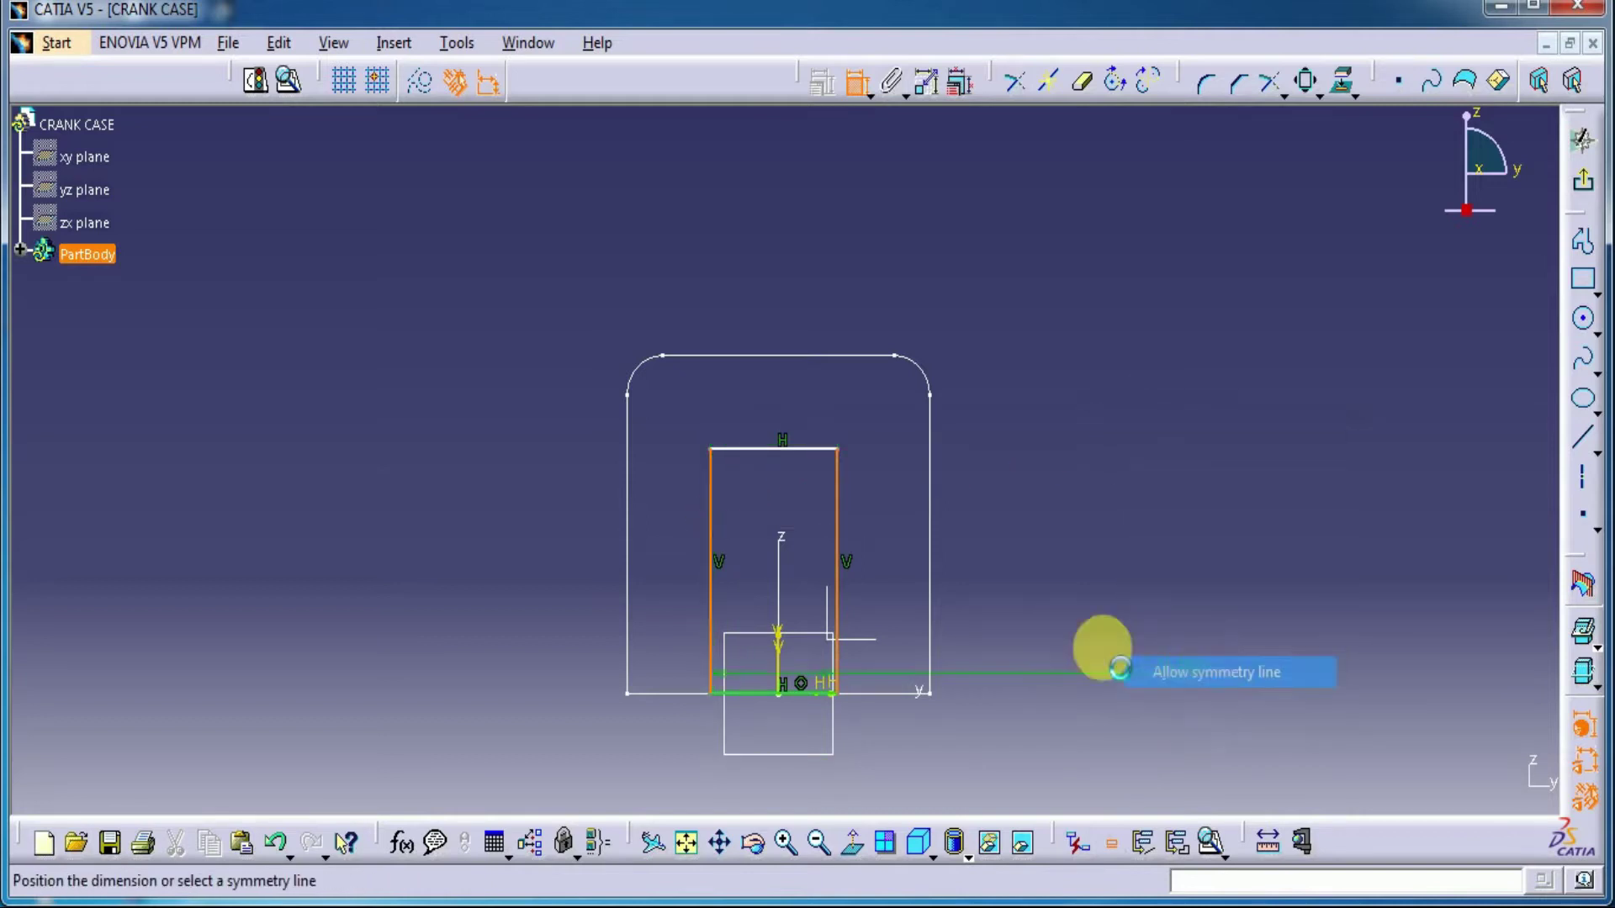
left_click(782, 565)
left_click(784, 582)
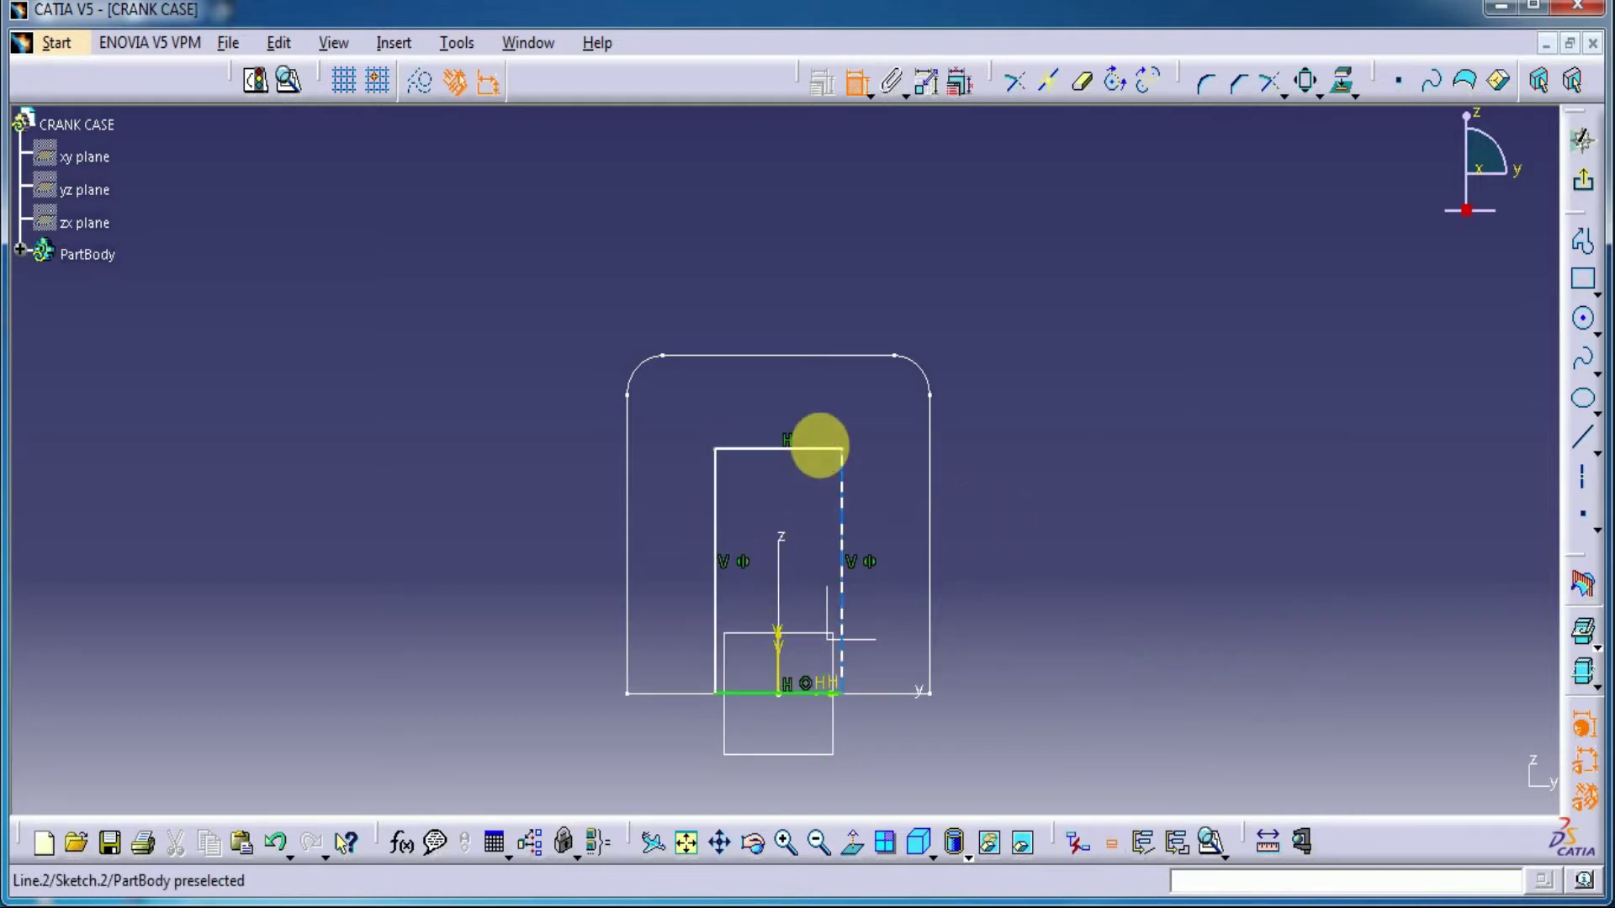
Dimension the rectangle's width along its top edge and set it to 35 mm.
left_click(819, 447)
left_click(977, 296)
double_click(992, 293)
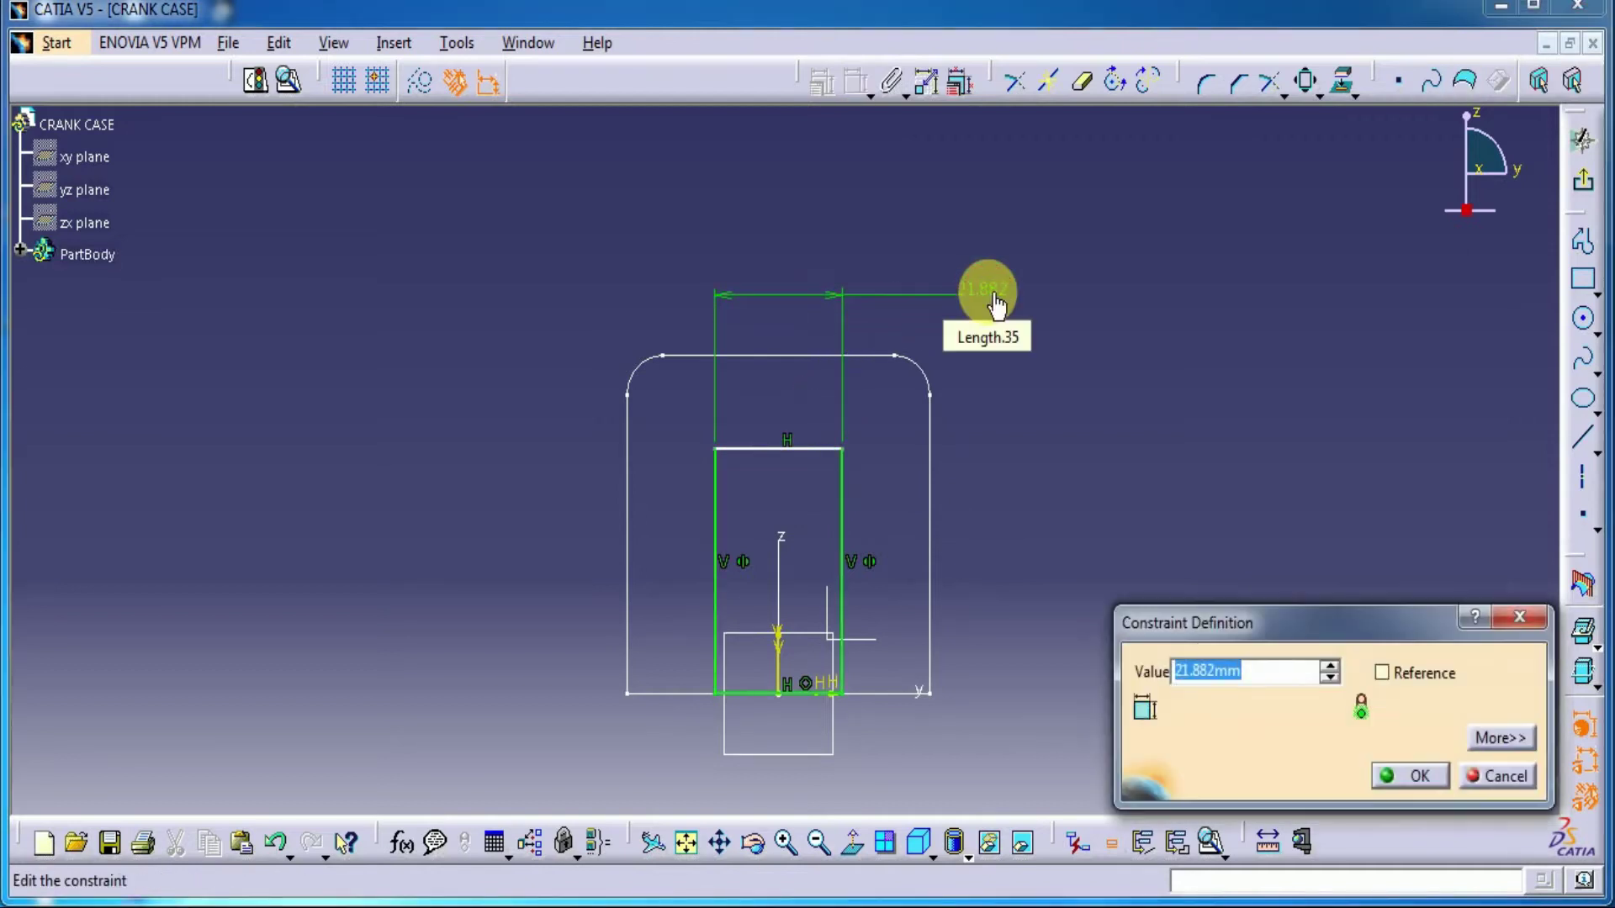
type("35")
key("Return")
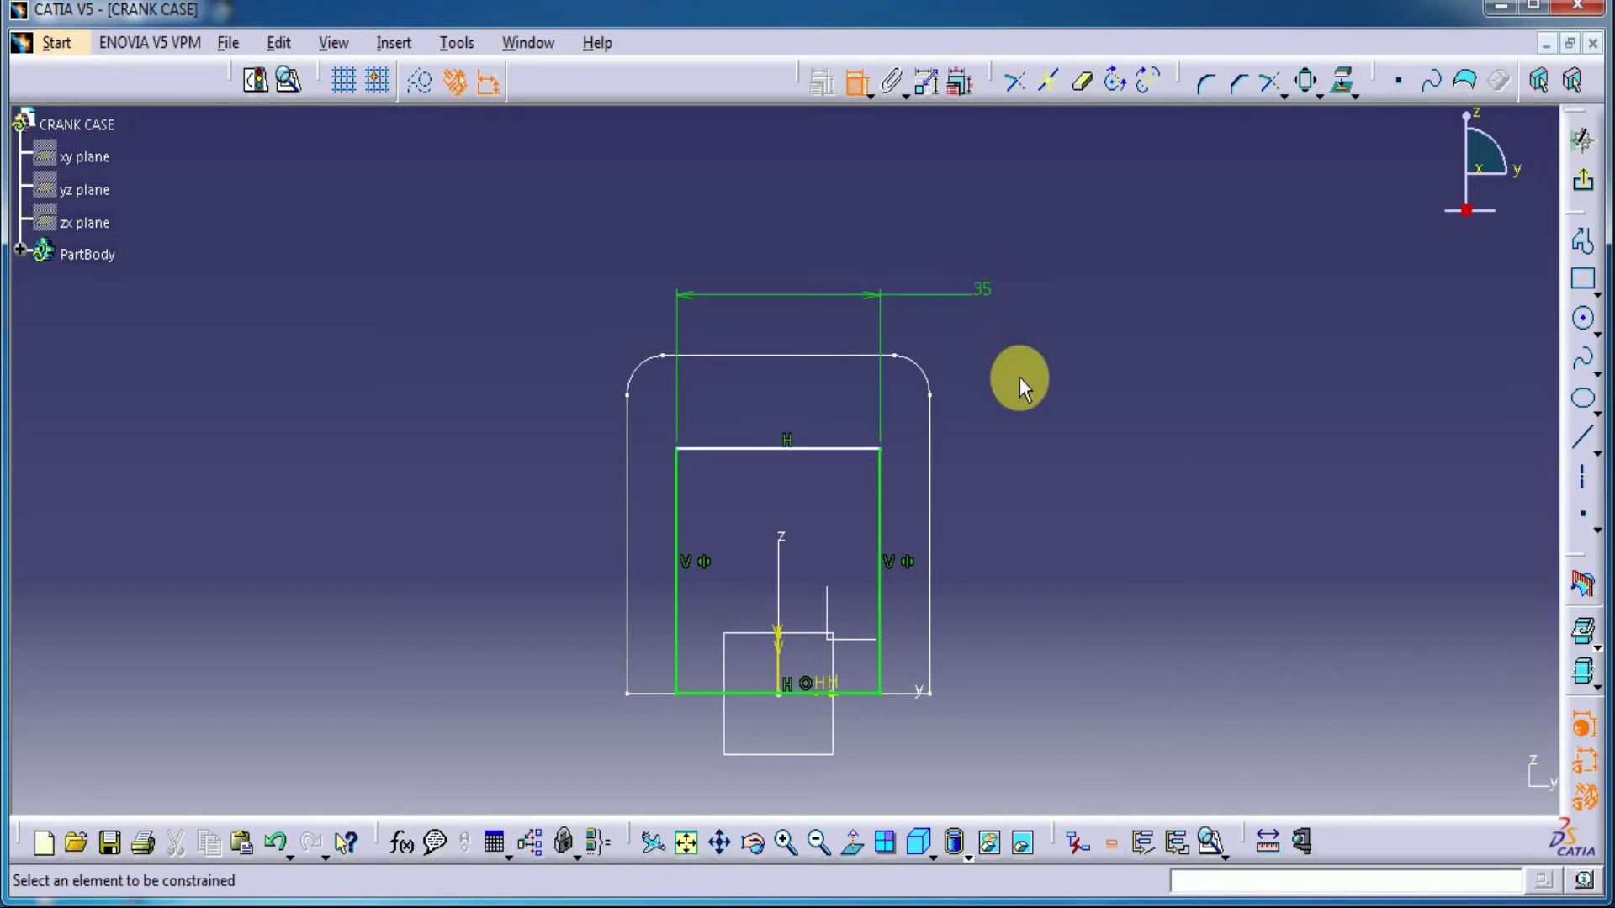
left_click(1007, 465)
Dimension the rectangle's height along its right side and set it to 41.5 mm.
left_click(855, 93)
left_click(880, 511)
left_click(1041, 538)
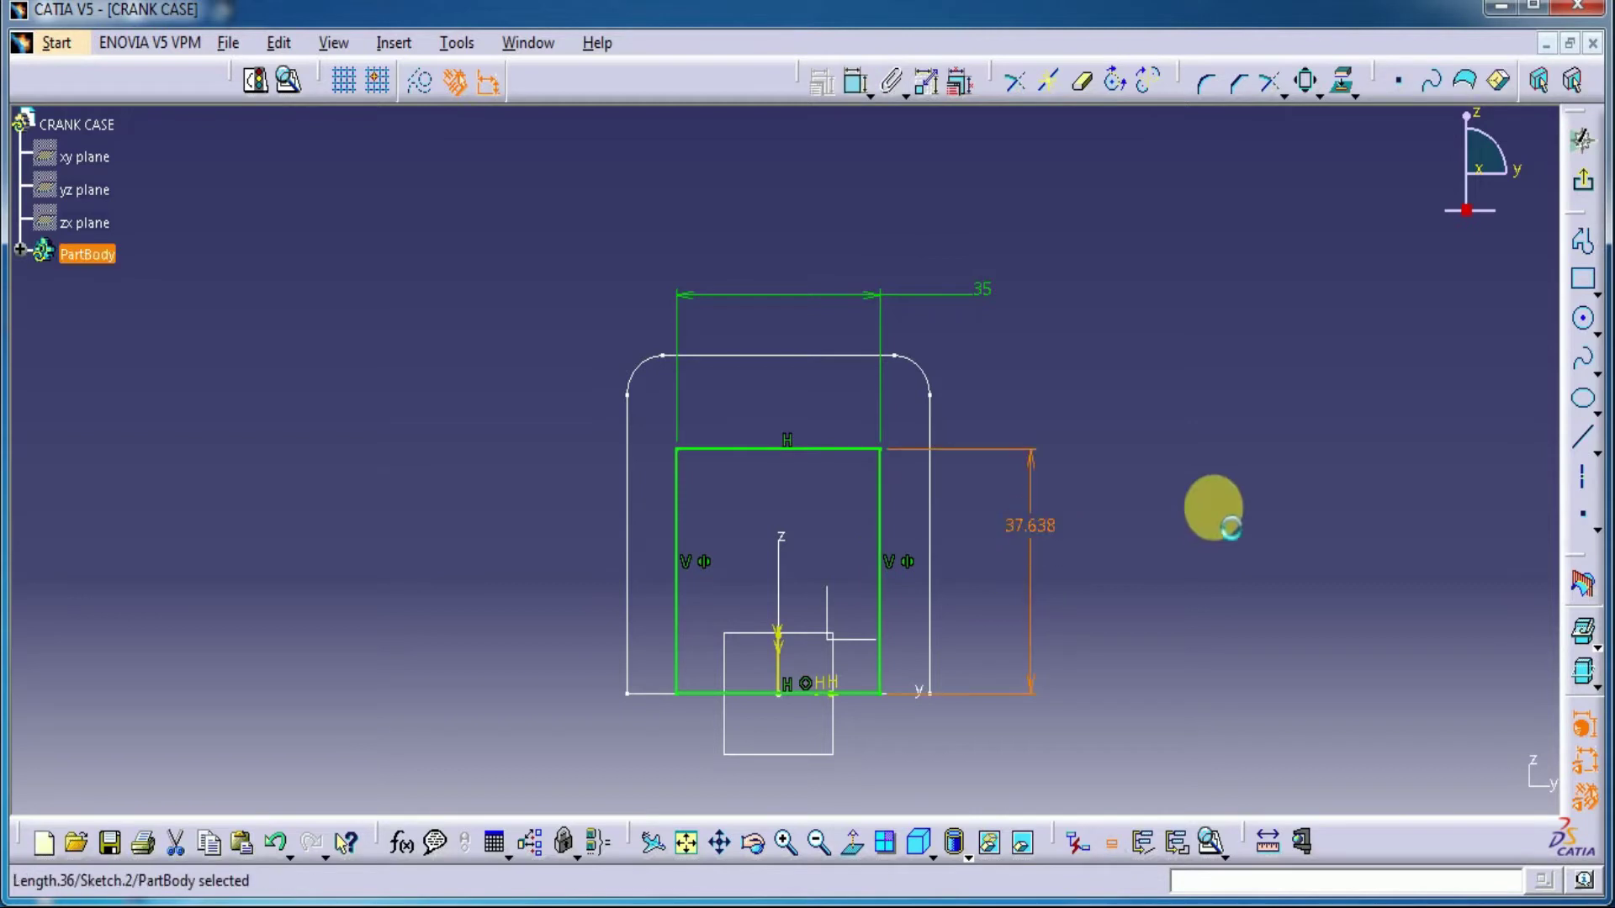
double_click(1038, 525)
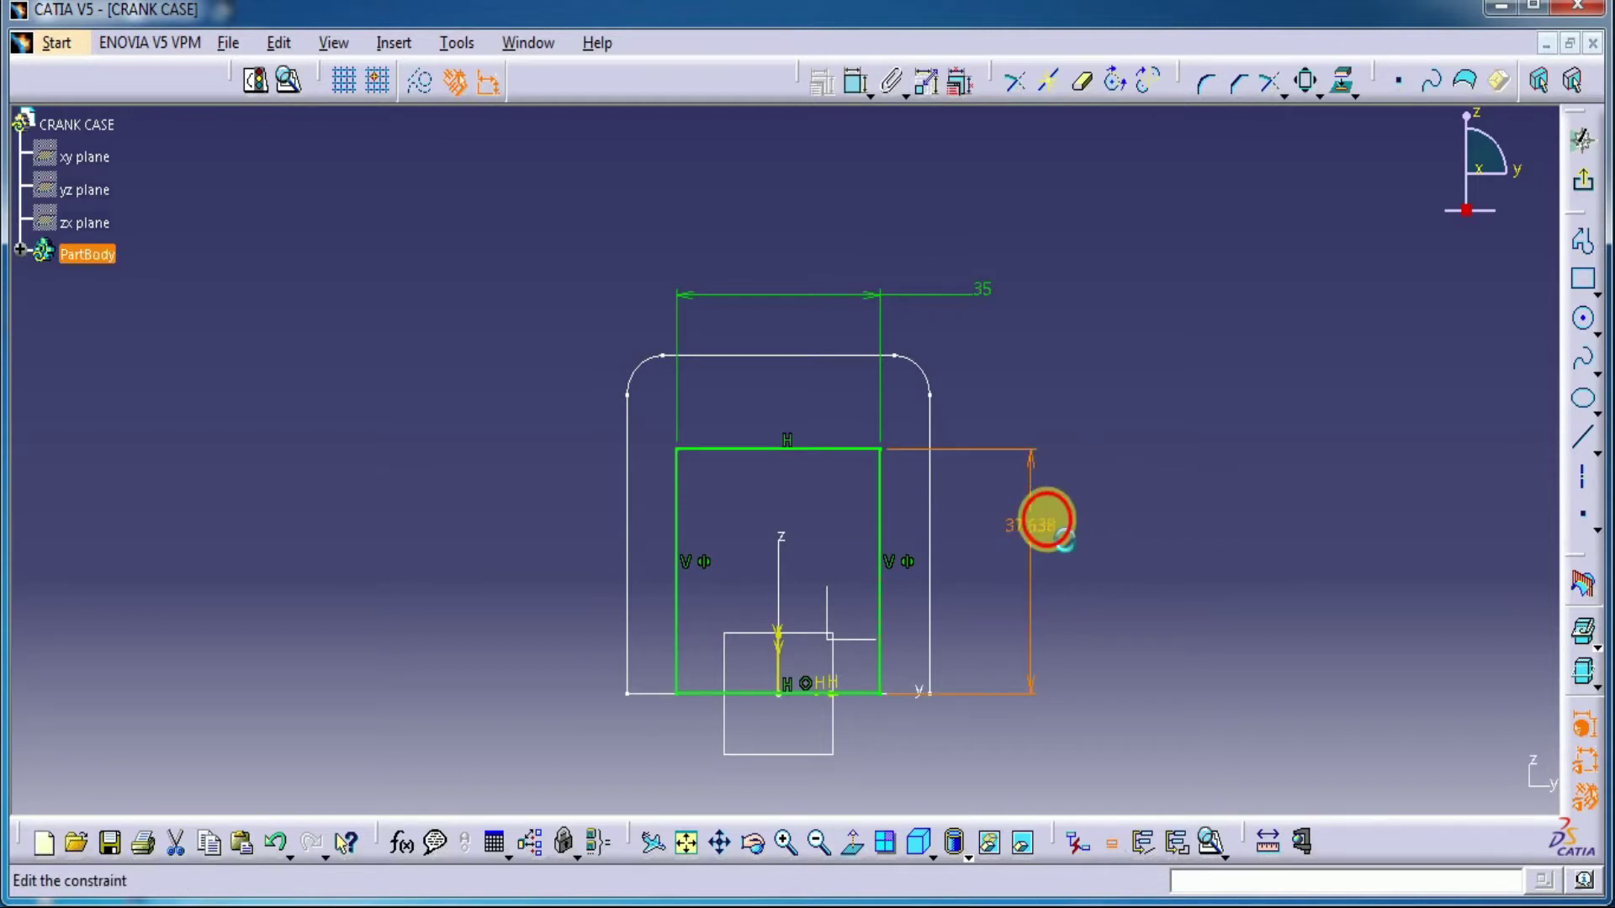
type("41")
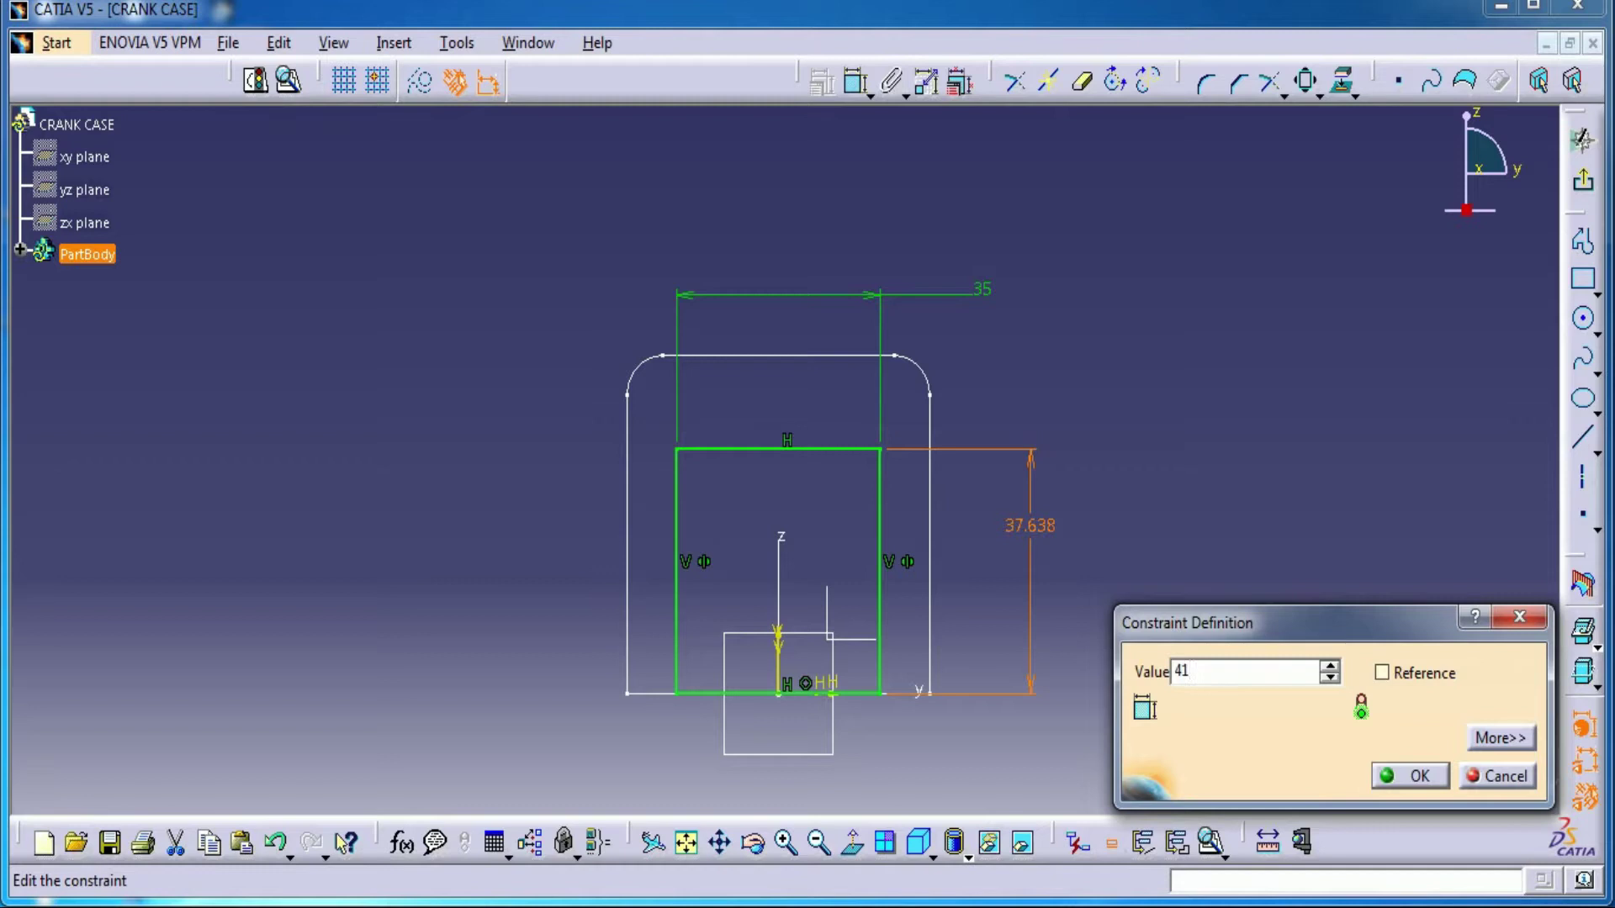
key("Return")
left_click(1191, 455)
Draw an arc of about 19 mm radius centred on the vertical axis, bulging above the rectangle's top edge.
mouse_move(1030, 694)
middle_mouse_down()
mouse_move(1020, 605)
mouse_move(1076, 606)
middle_mouse_up()
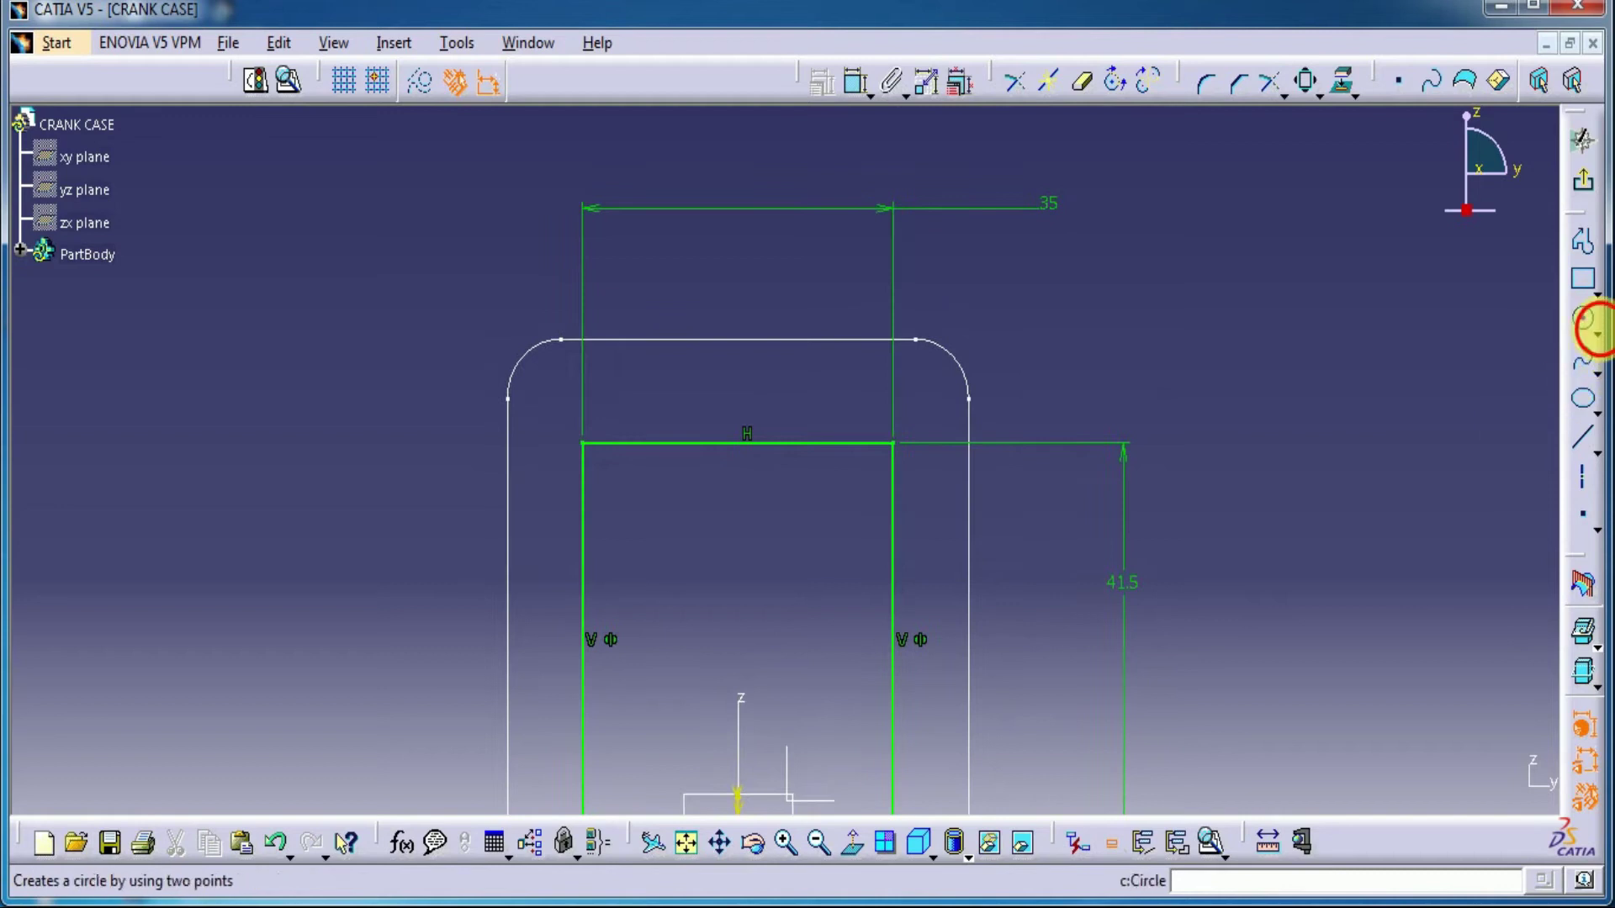
left_click(1596, 333)
left_click(1594, 355)
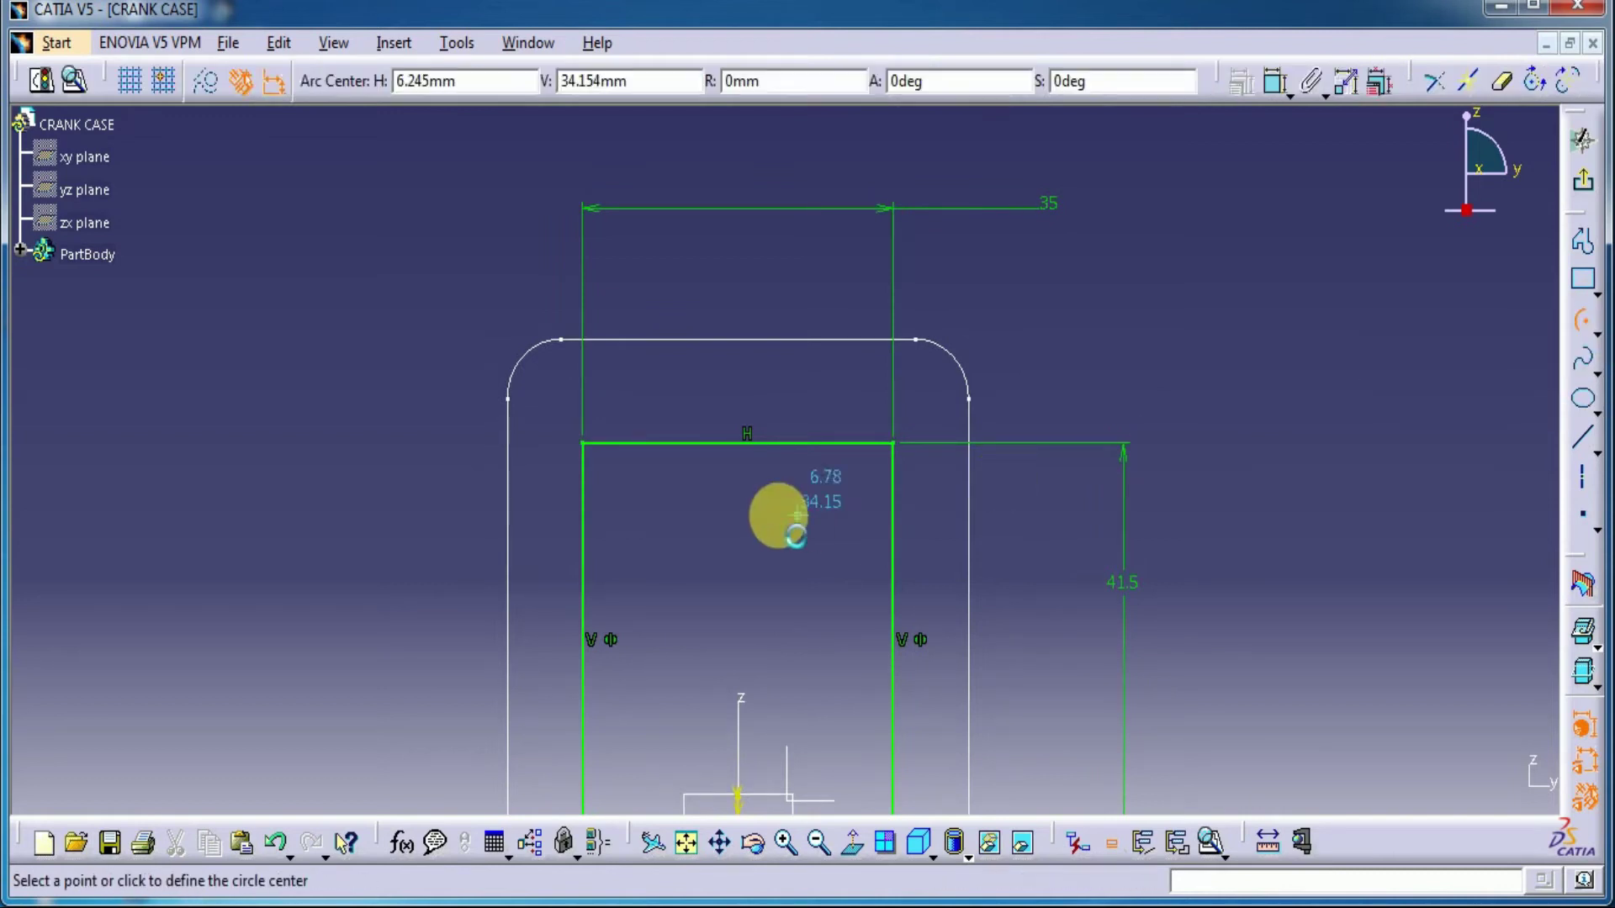
left_click(730, 514)
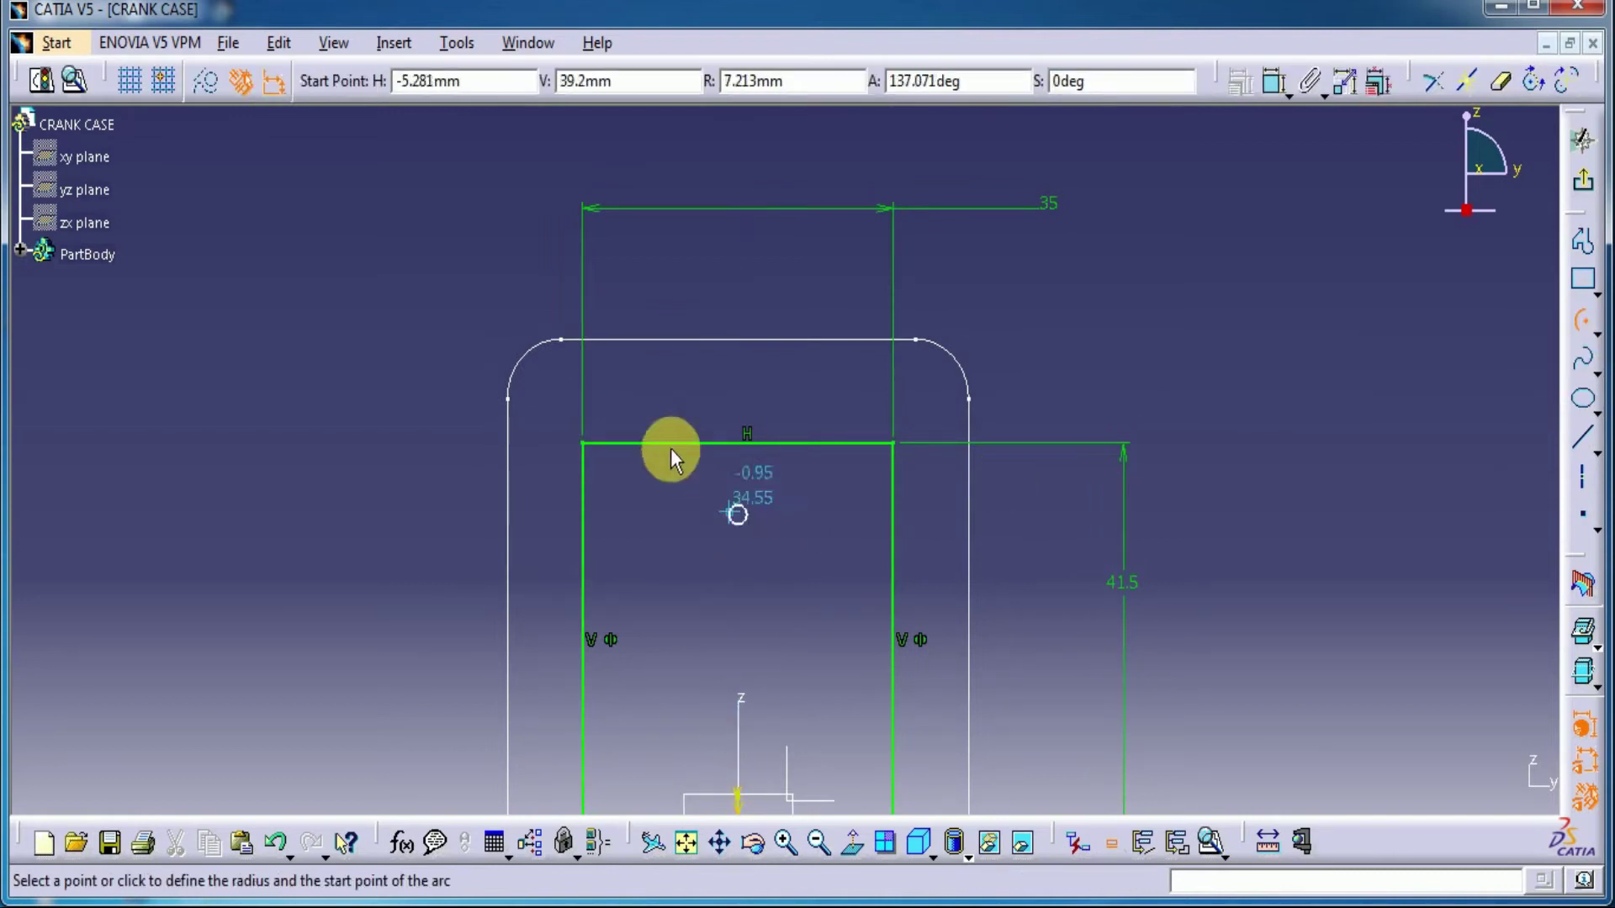
left_click(608, 391)
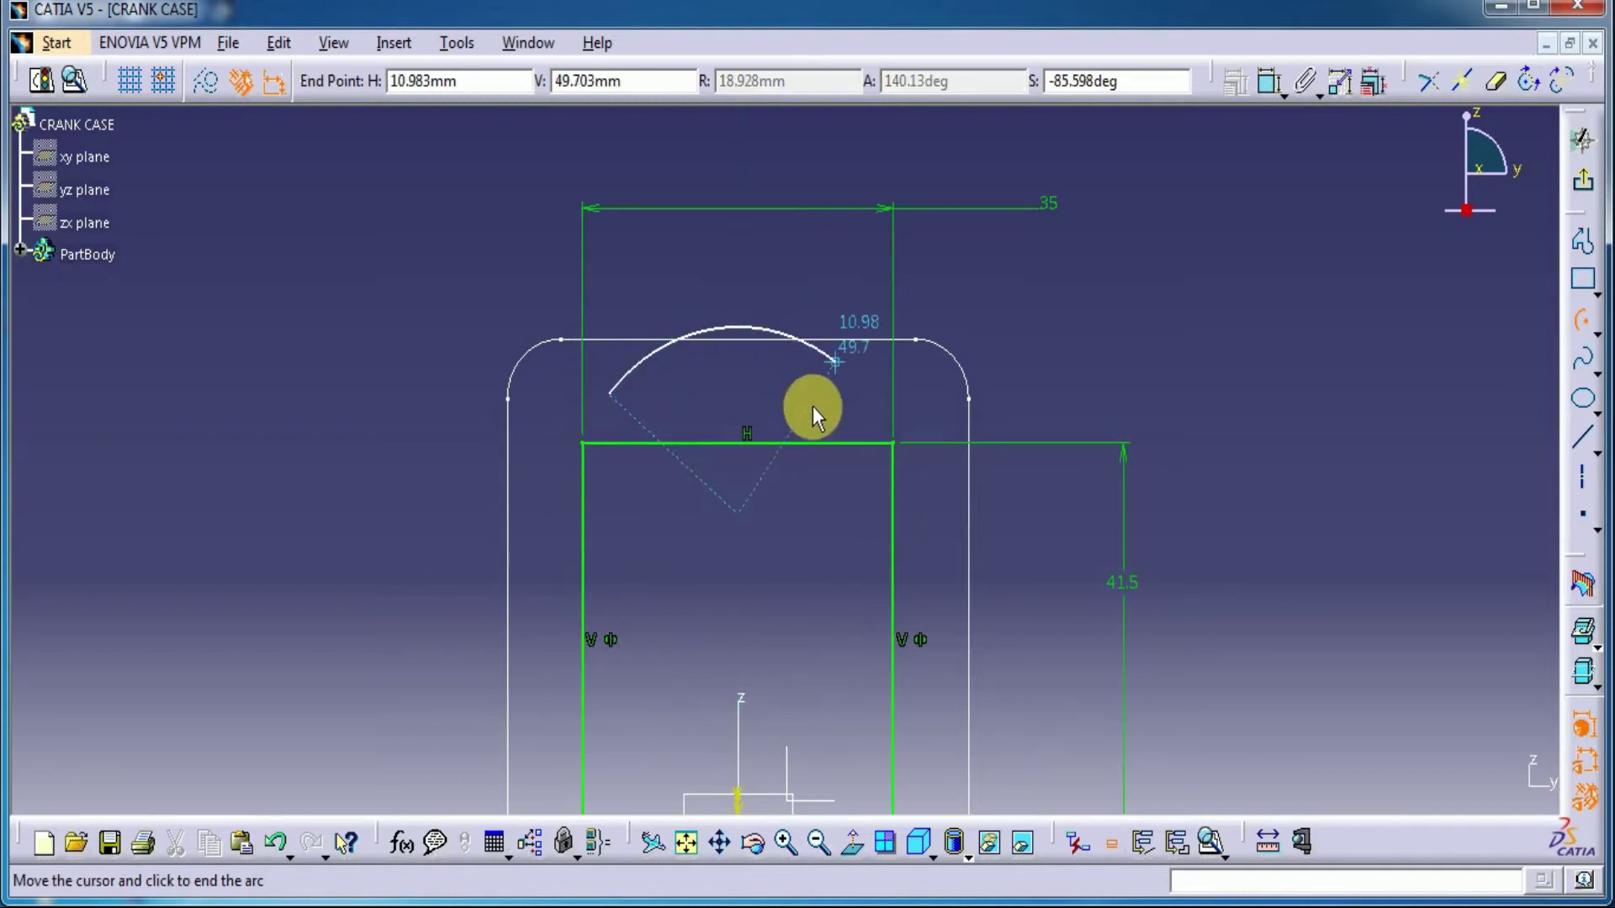
left_click(834, 425)
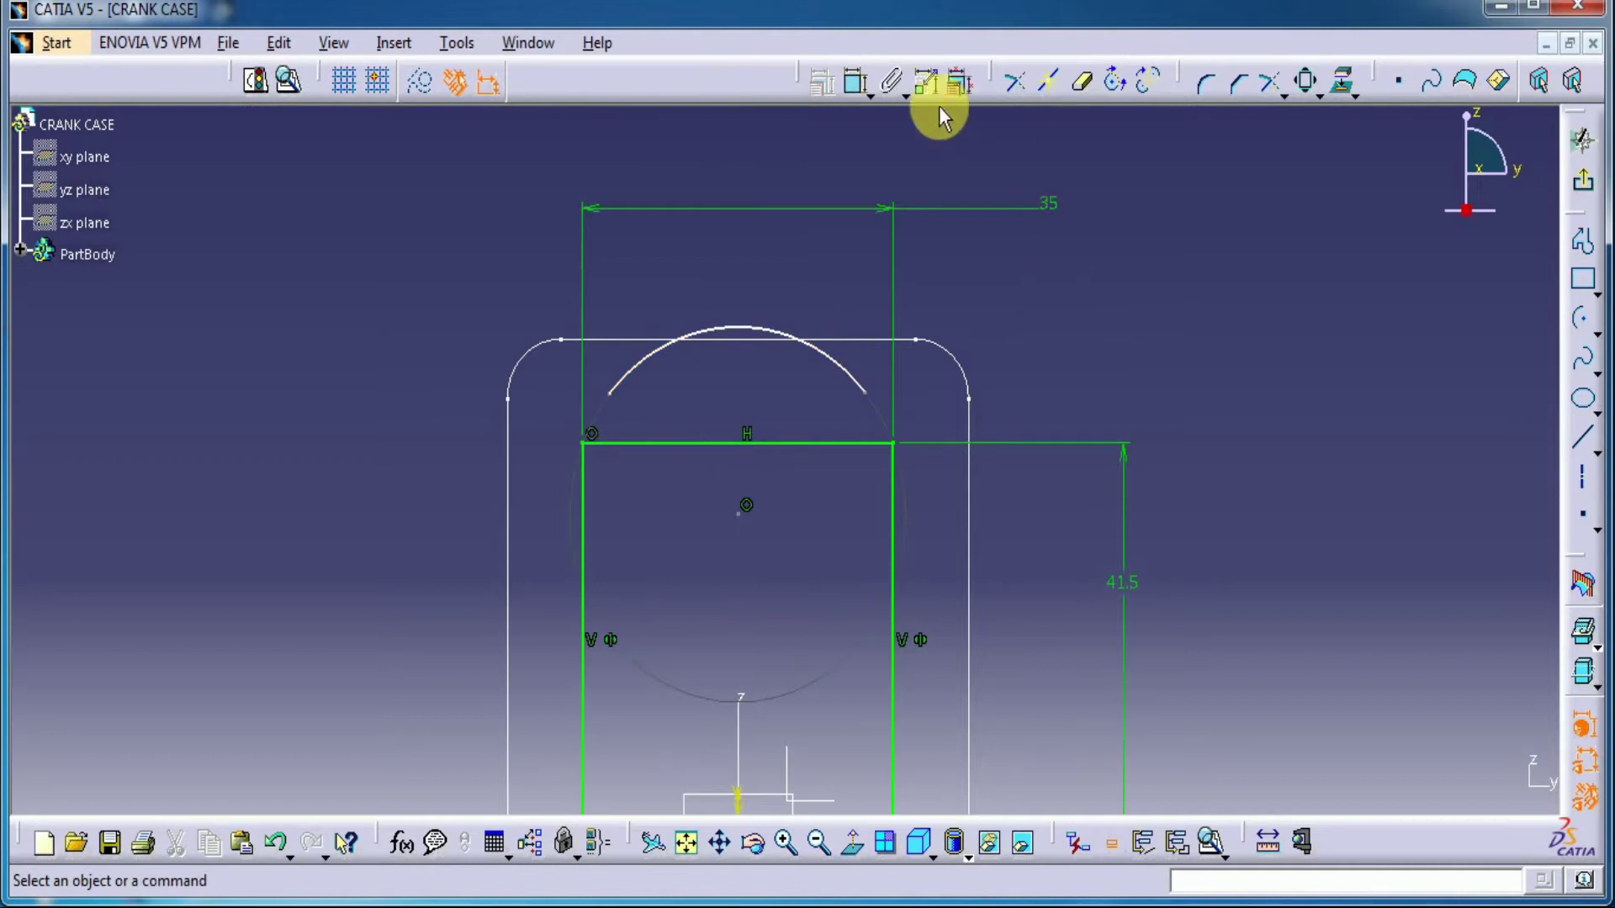
Dimension the arc's radius and set it to 20 mm.
left_click(855, 81)
left_click(739, 328)
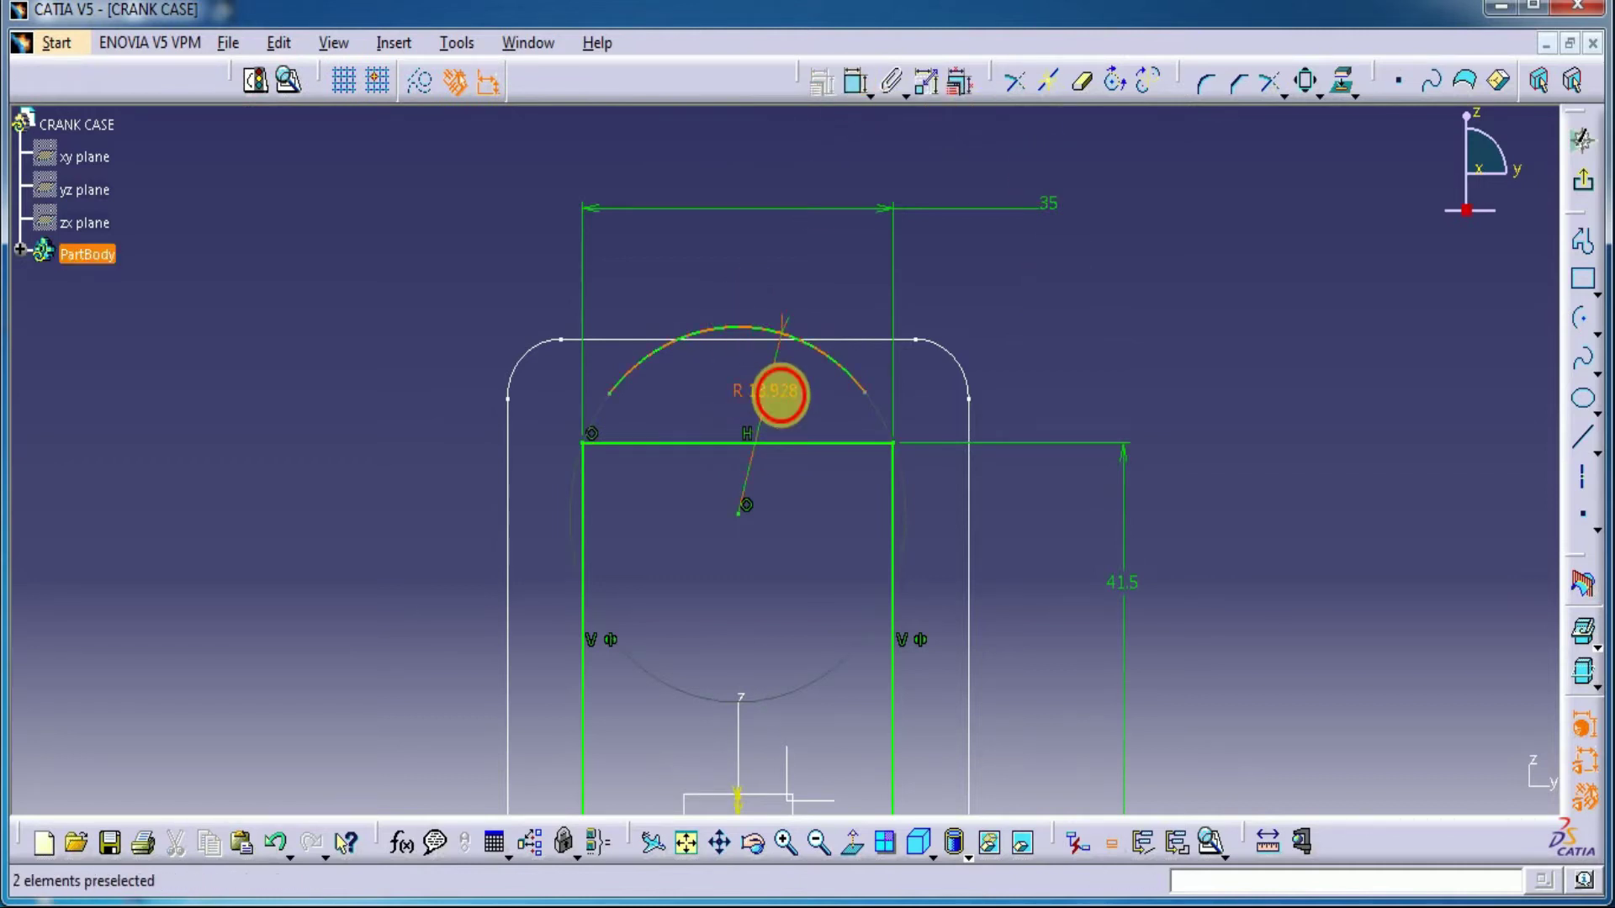
double_click(784, 397)
type("20")
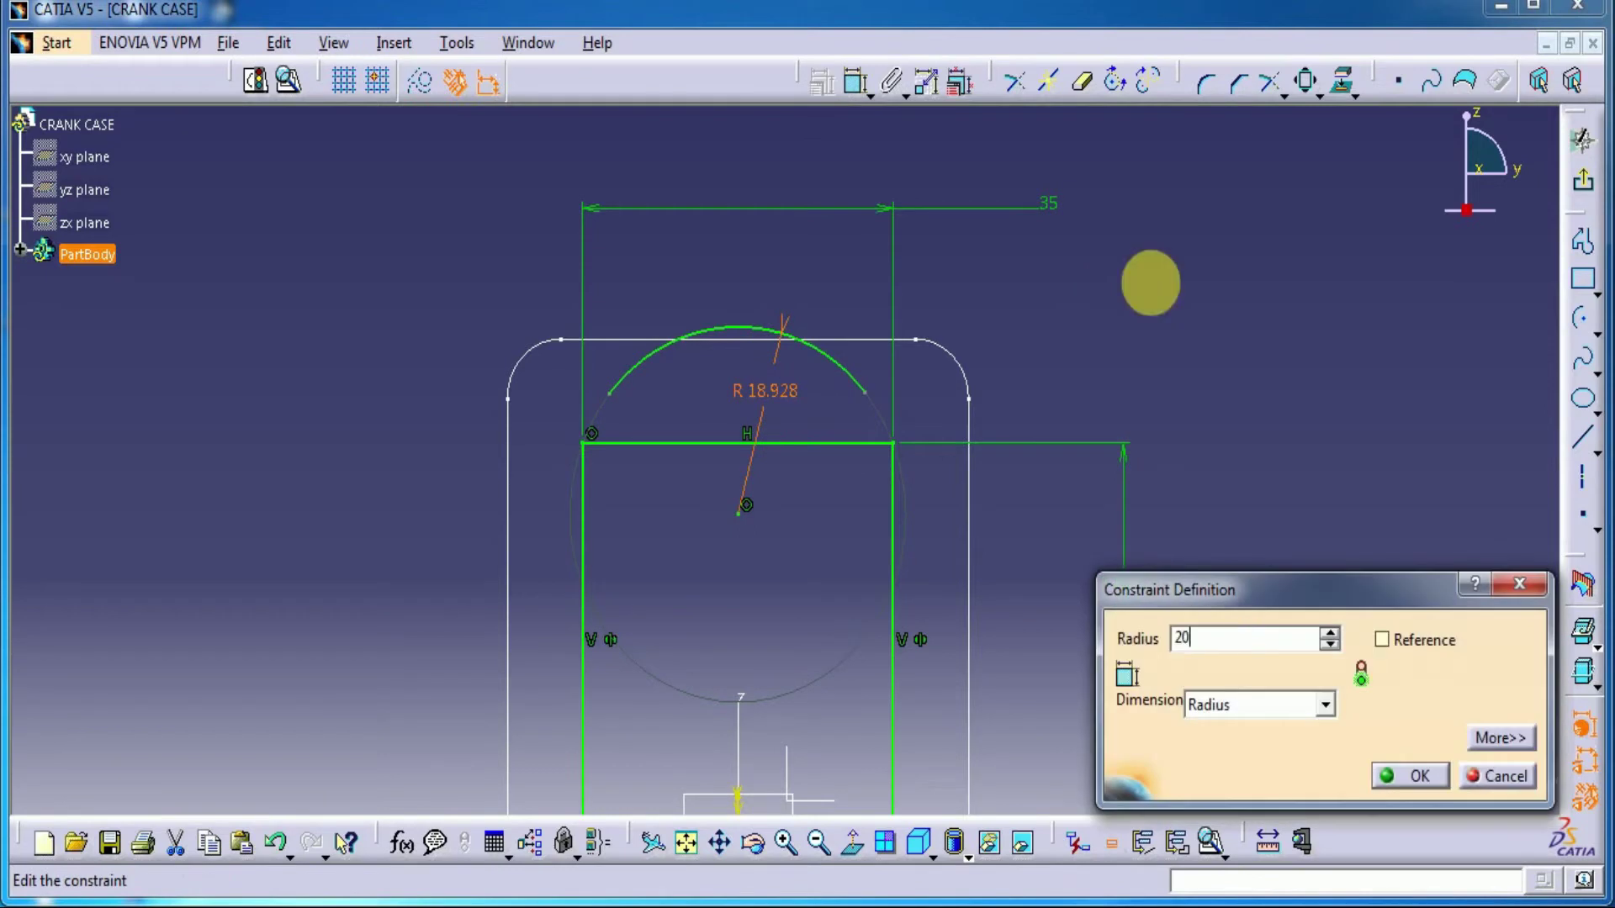
key("Return")
Constrain the arc's right endpoint to be coincident with the rectangle's upper-right corner.
left_click(855, 81)
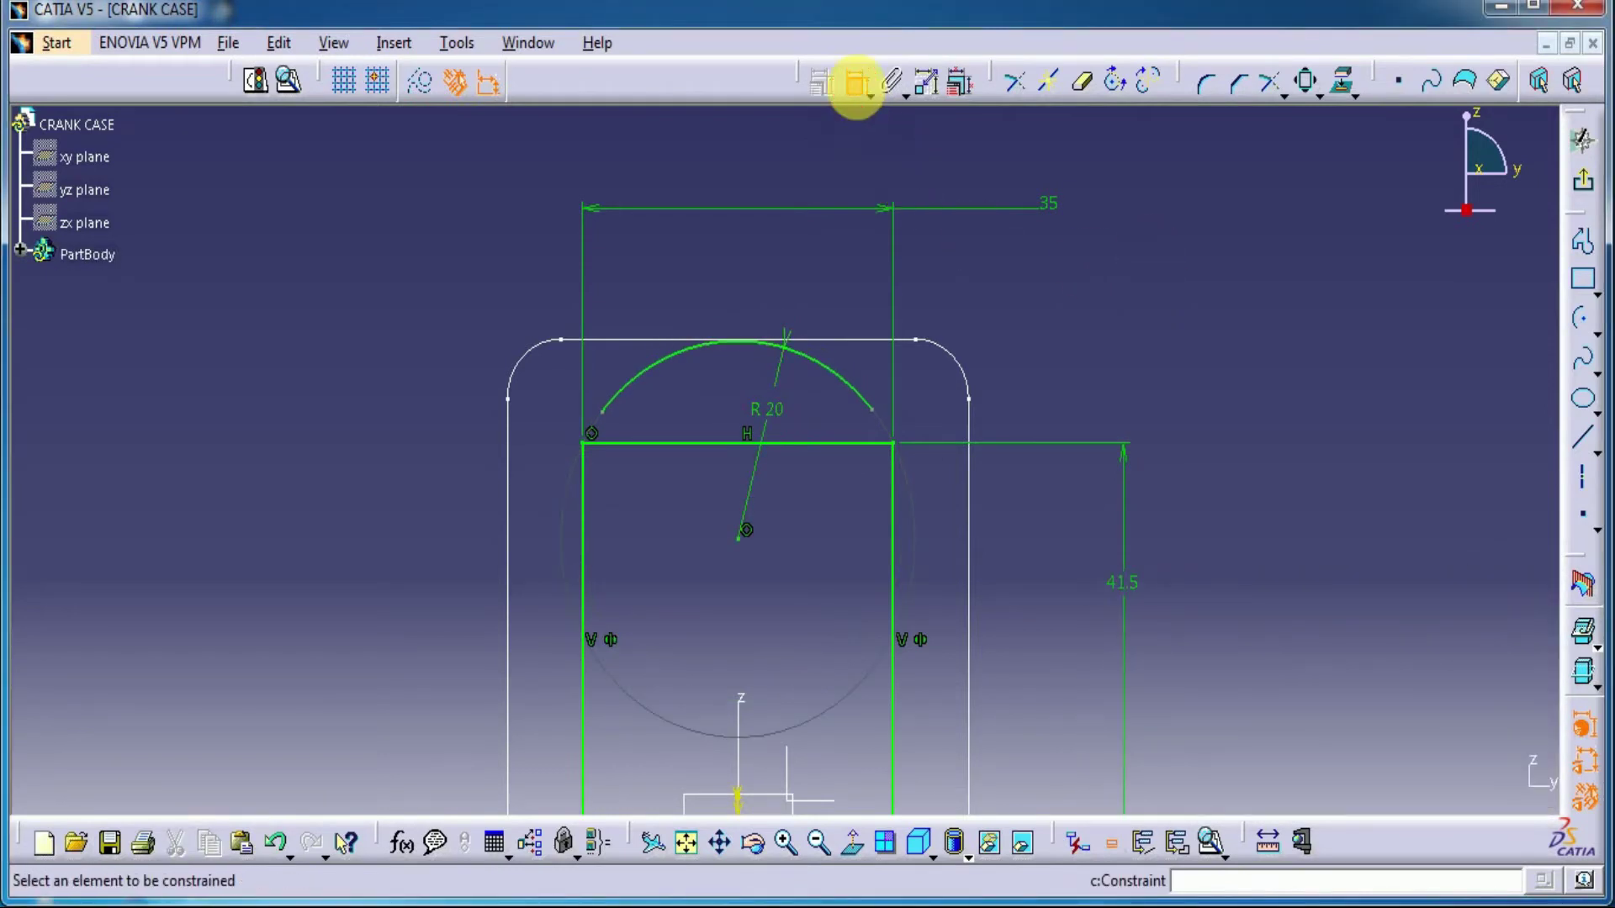
left_click(885, 420)
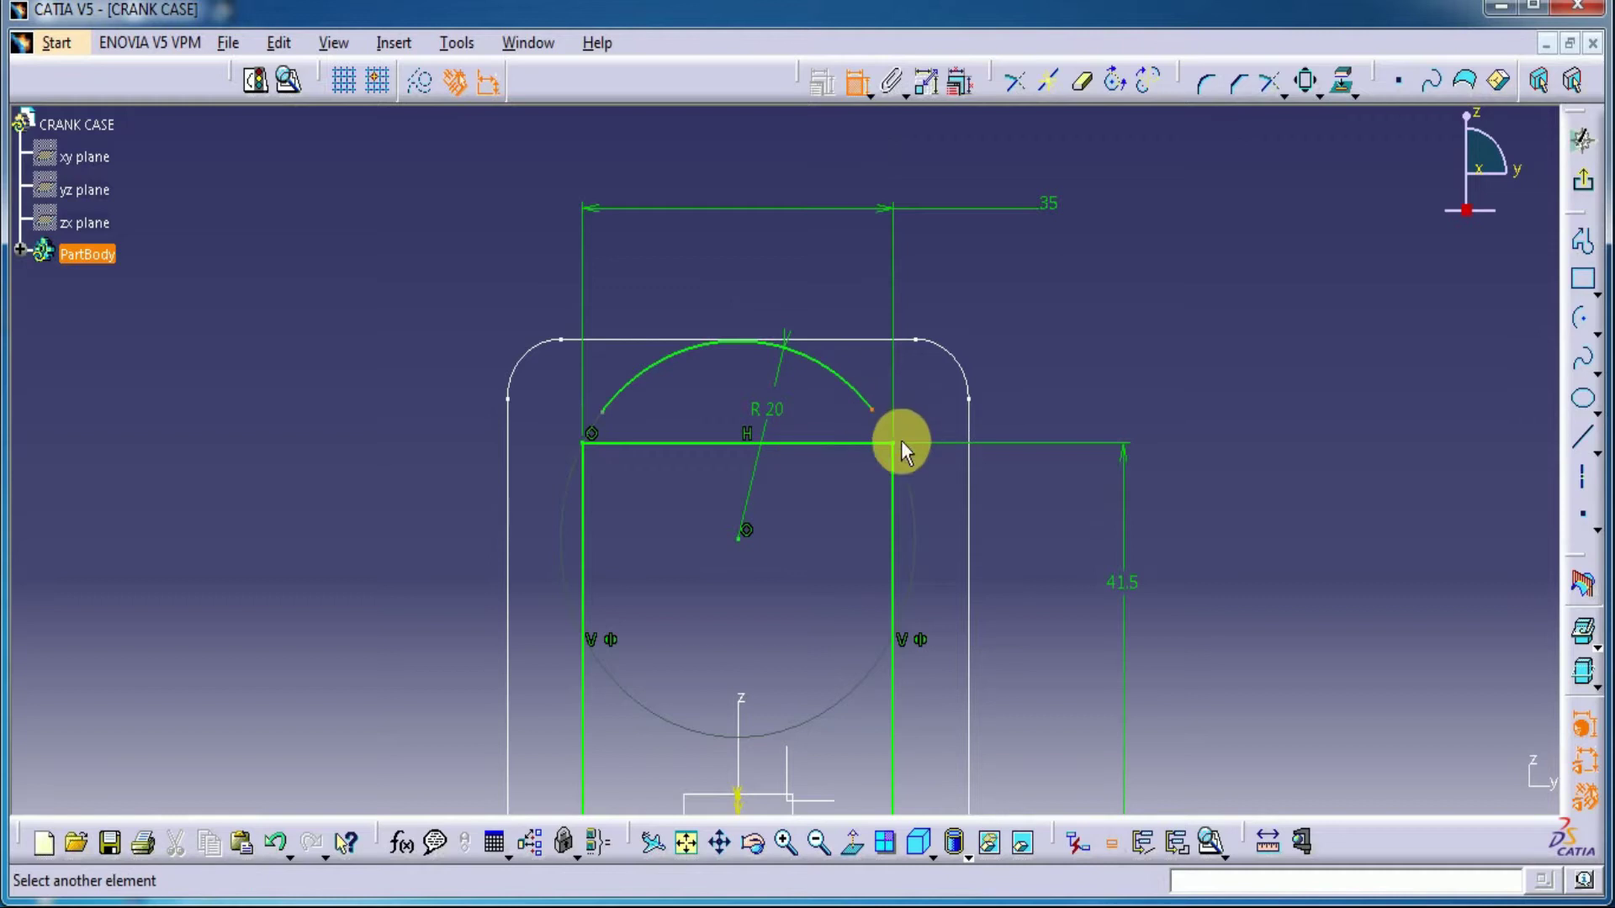
left_click(894, 445)
right_click(1177, 380)
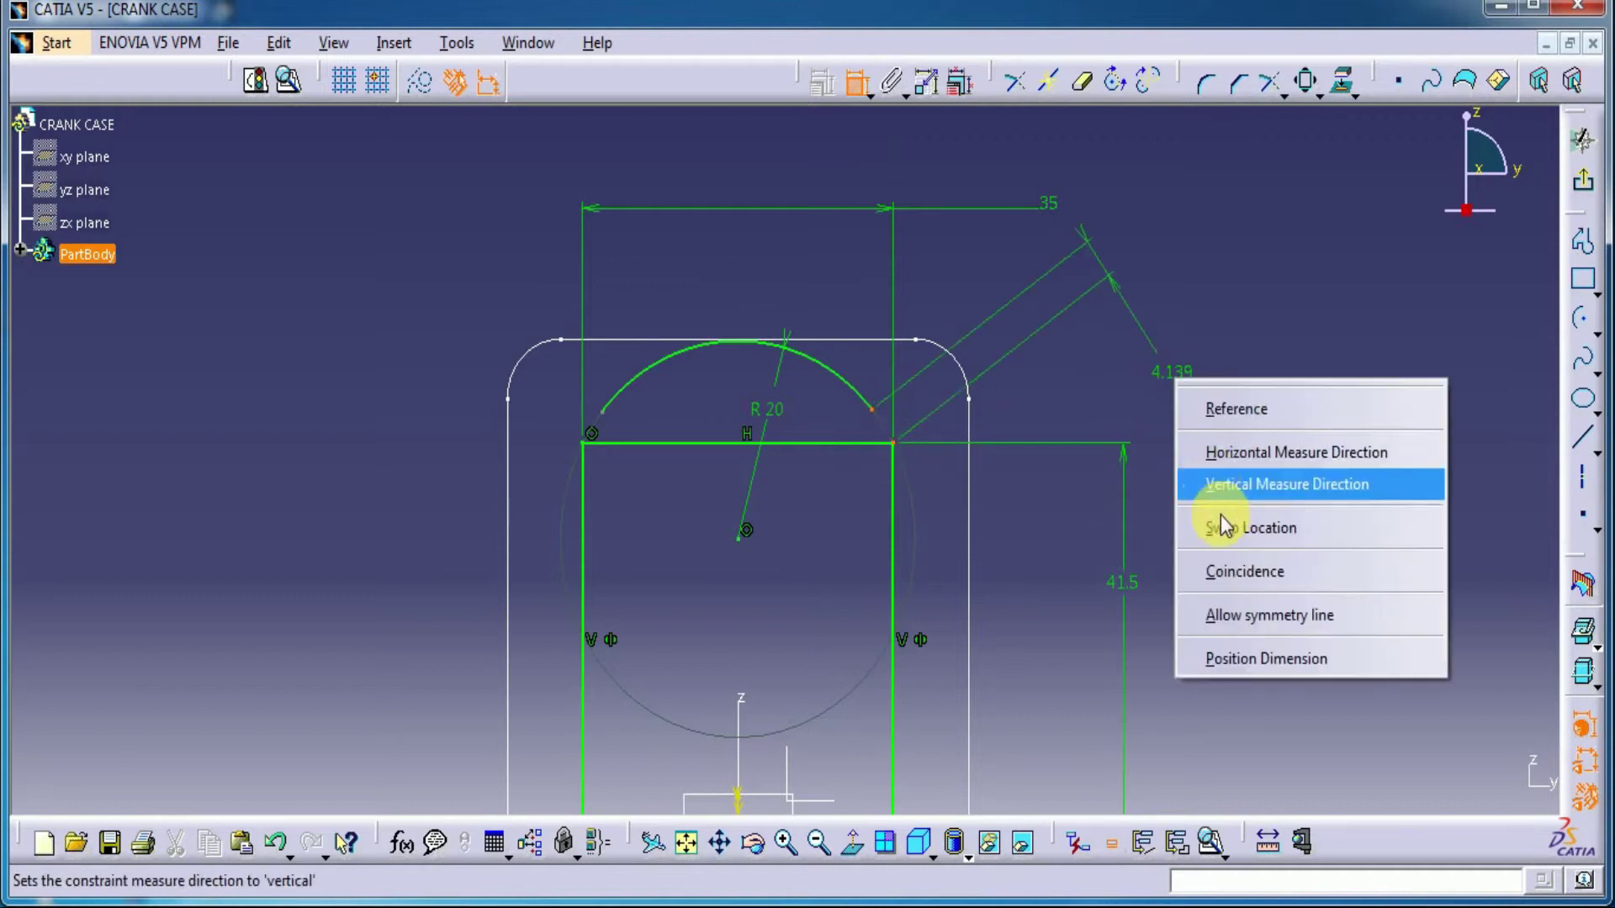
left_click(1239, 571)
Constrain the arc's left endpoint to be coincident with the rectangle's upper-left corner.
left_click(602, 410)
left_click(855, 80)
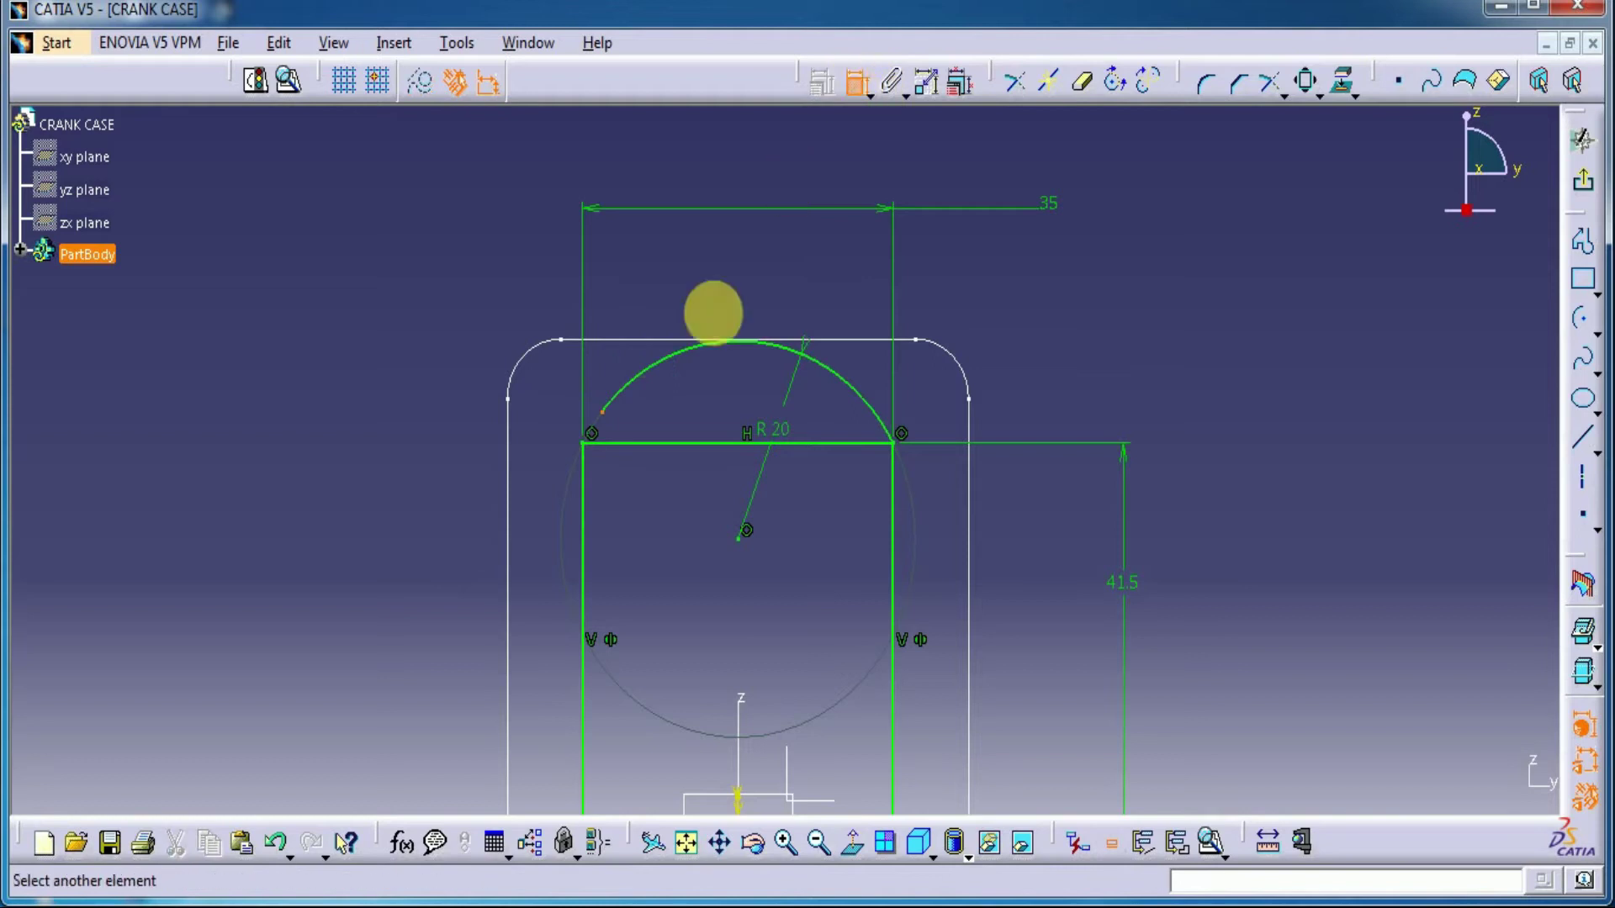
left_click(584, 444)
right_click(388, 258)
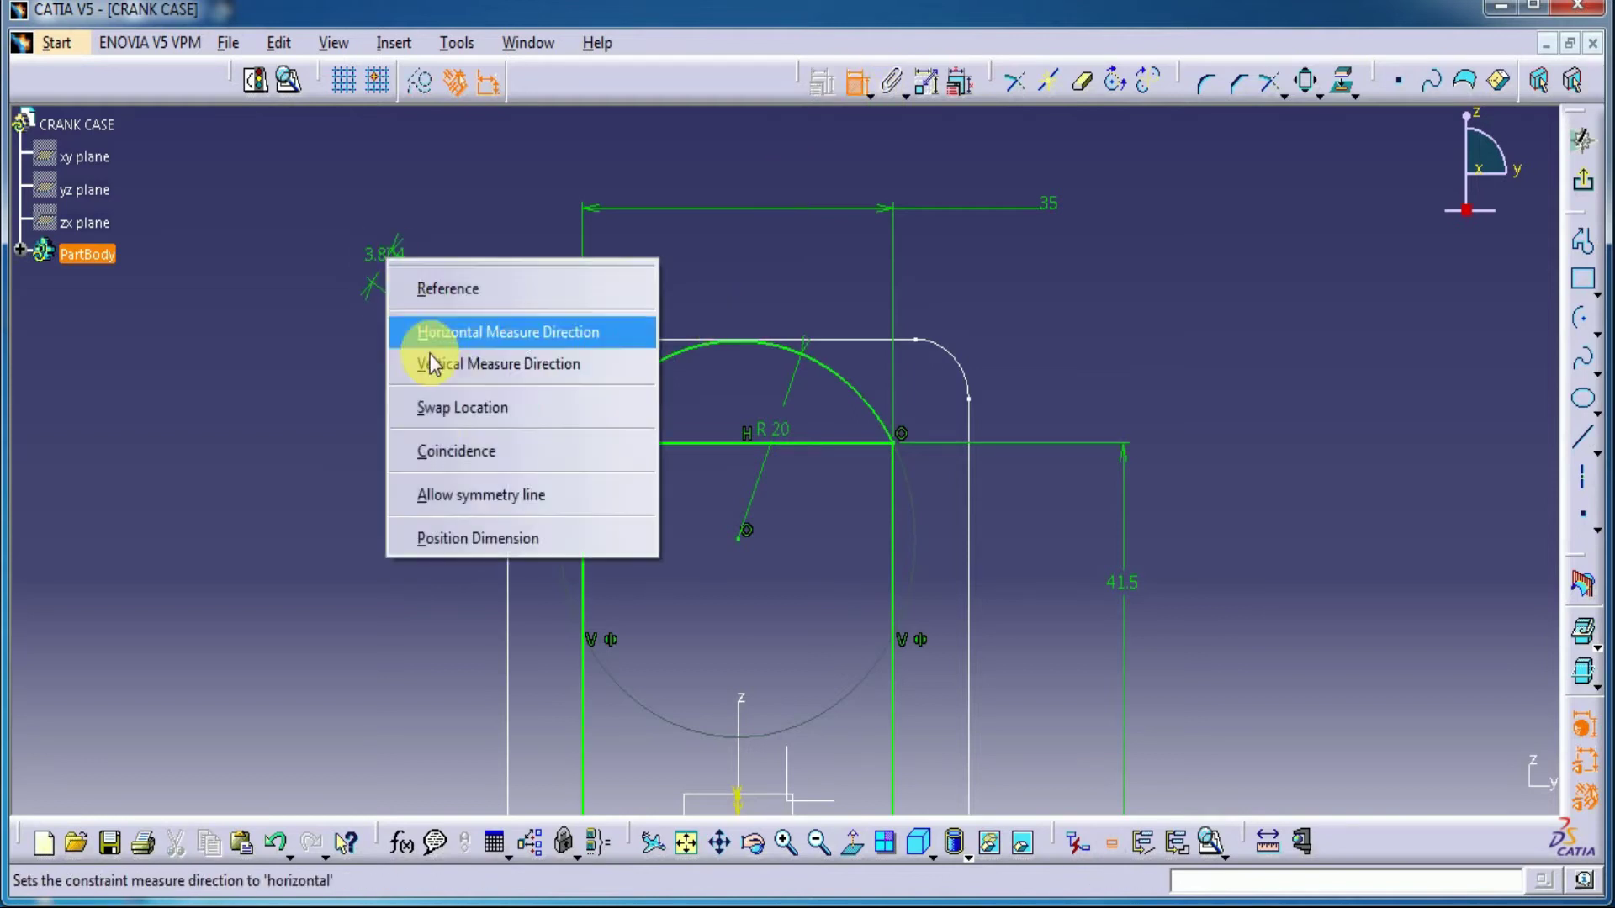
left_click(434, 450)
middle_click_drag(1160, 340, 1153, 378)
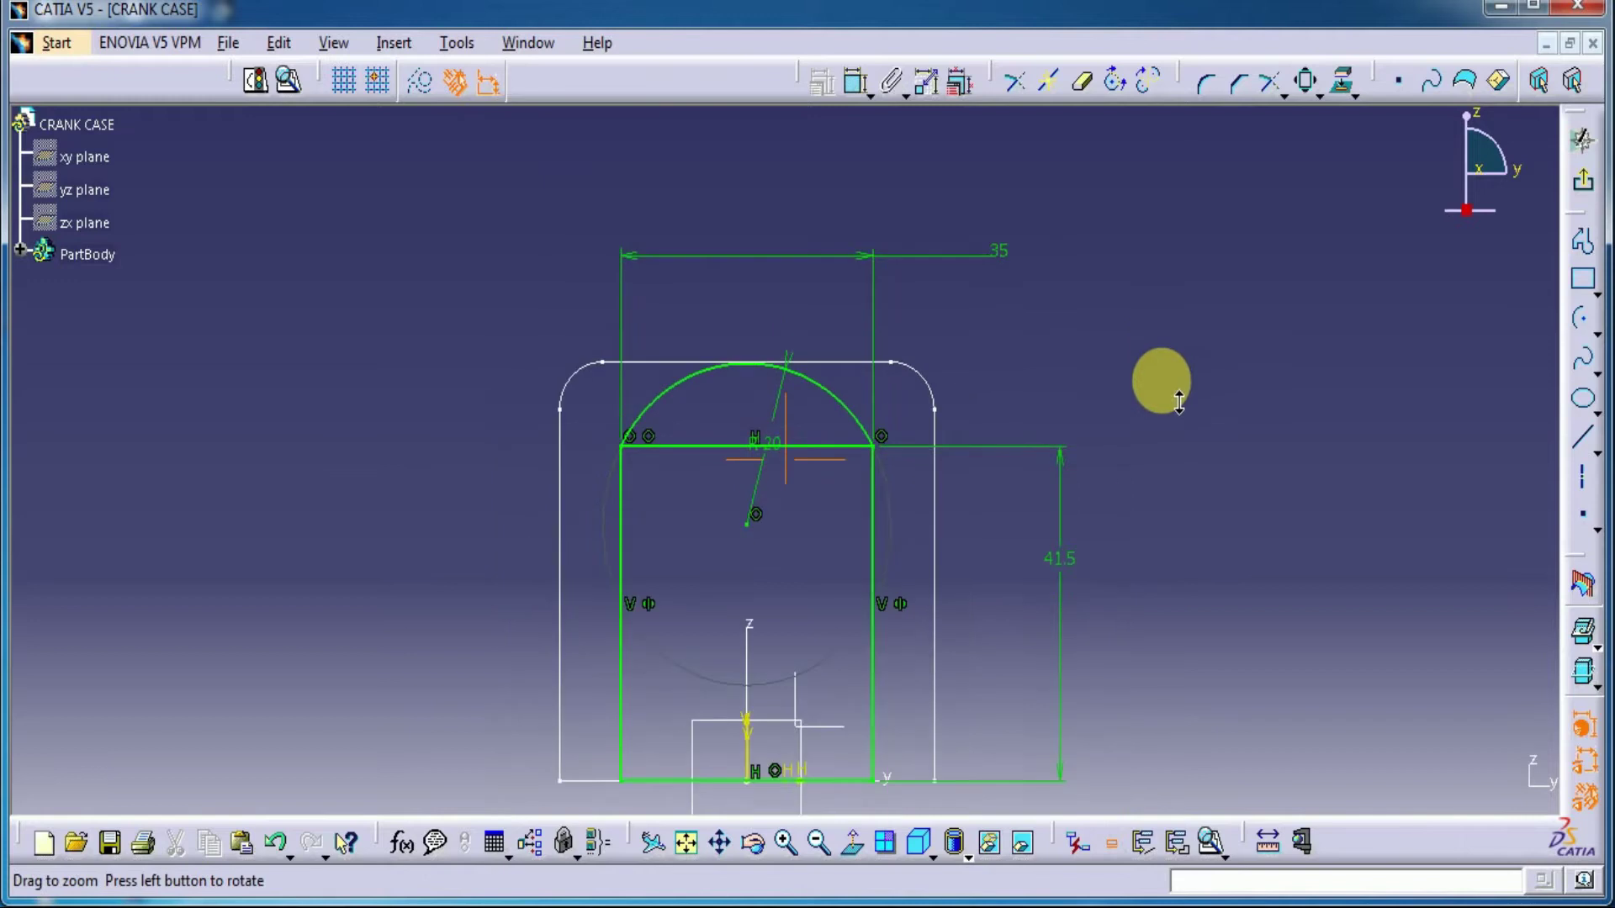
Convert the rectangle's top edge to a construction element and exit the sketch.
left_click(711, 446)
left_click(421, 81)
middle_click_drag(1266, 321, 1265, 382)
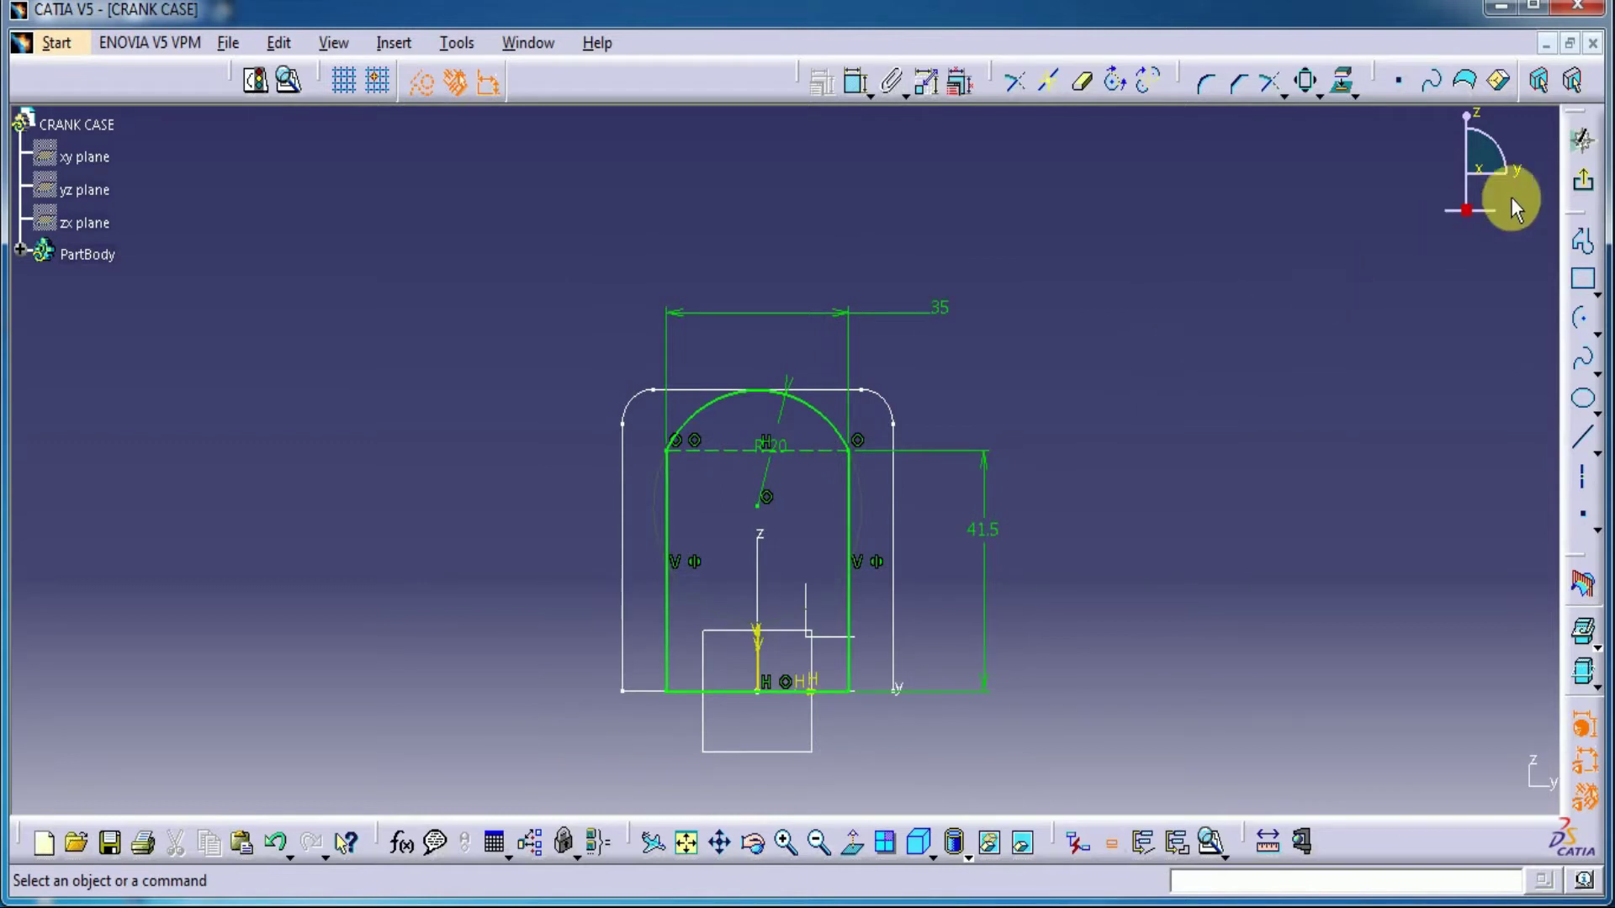
left_click(1582, 179)
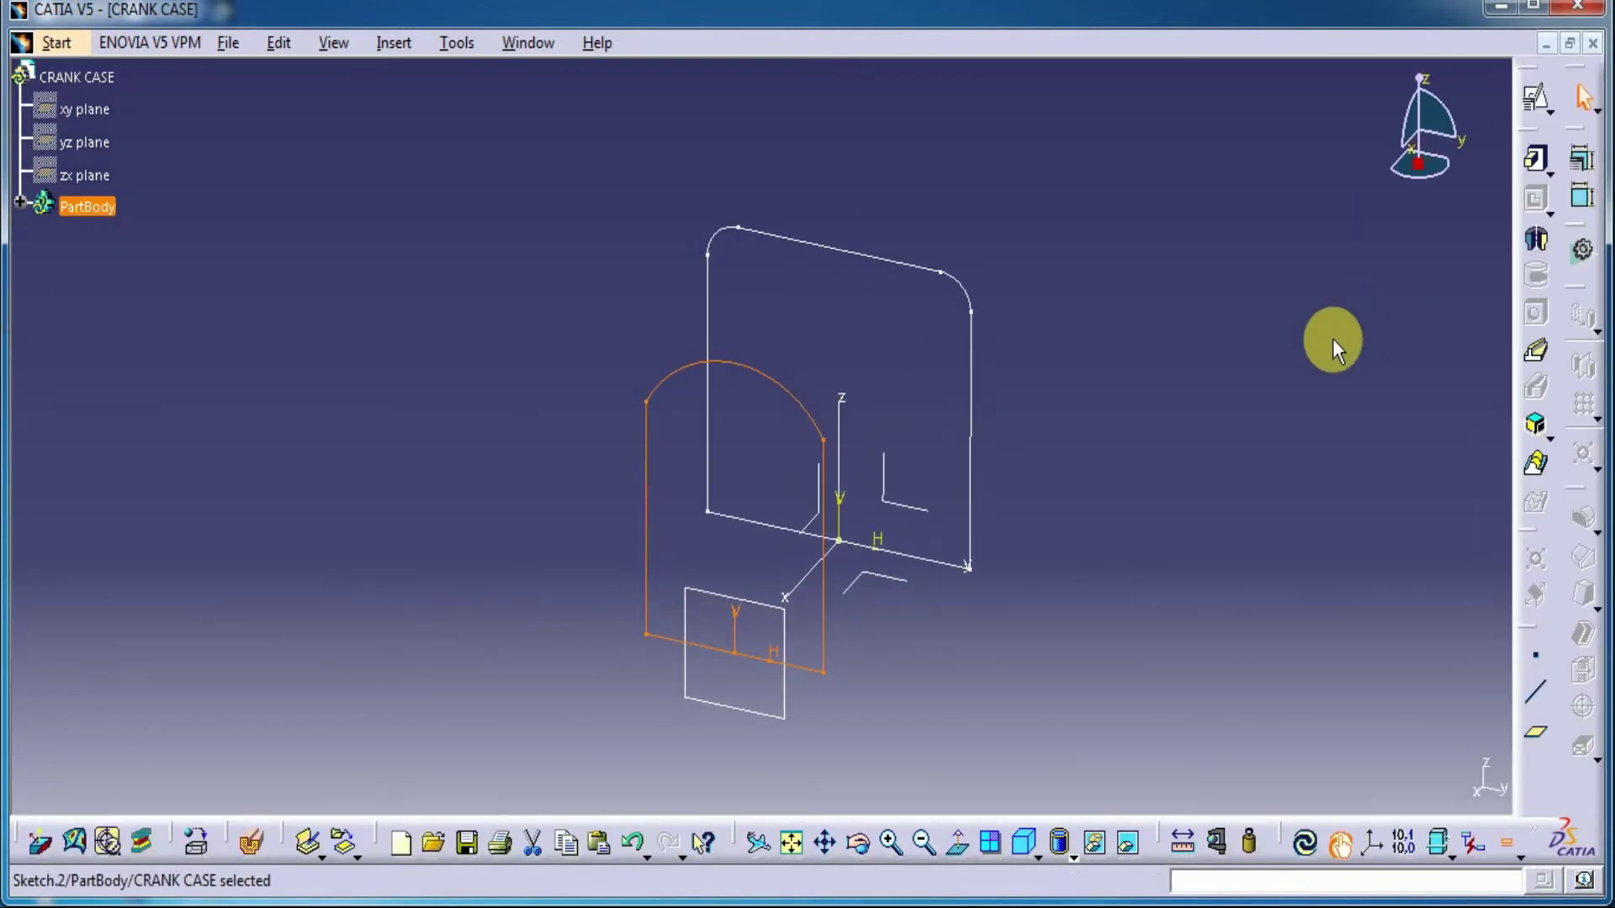
Try to create a multi-sections solid between the rounded and arched profiles, replacing the rounded profile's closing point with its upper-right corner vertex.
left_click(1537, 467)
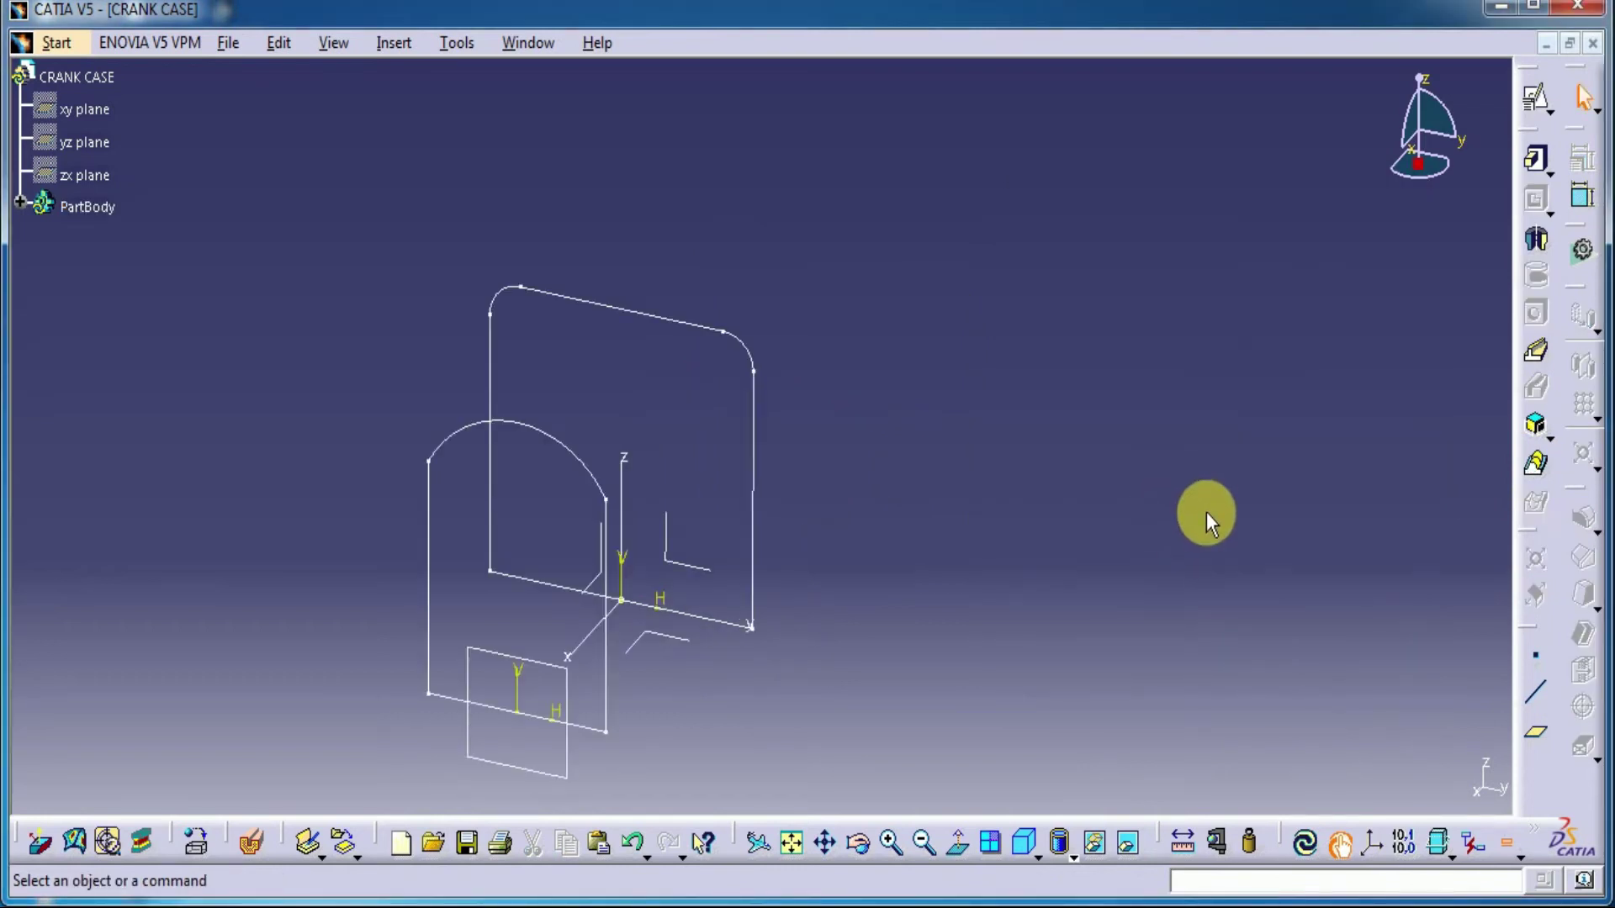
left_click(1535, 464)
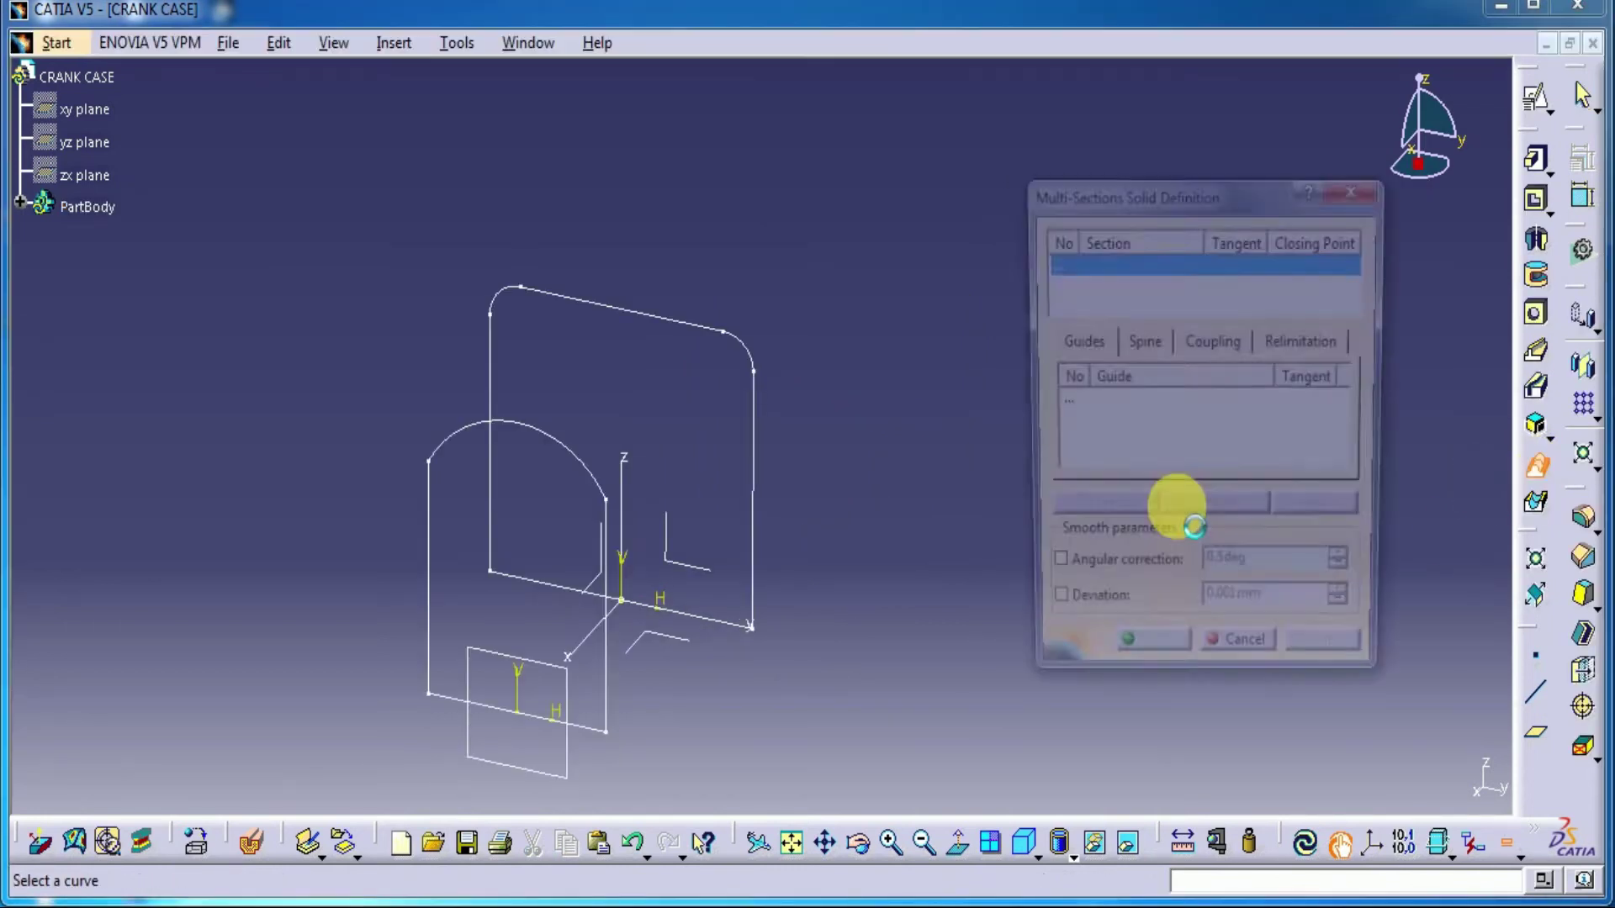
left_click(753, 447)
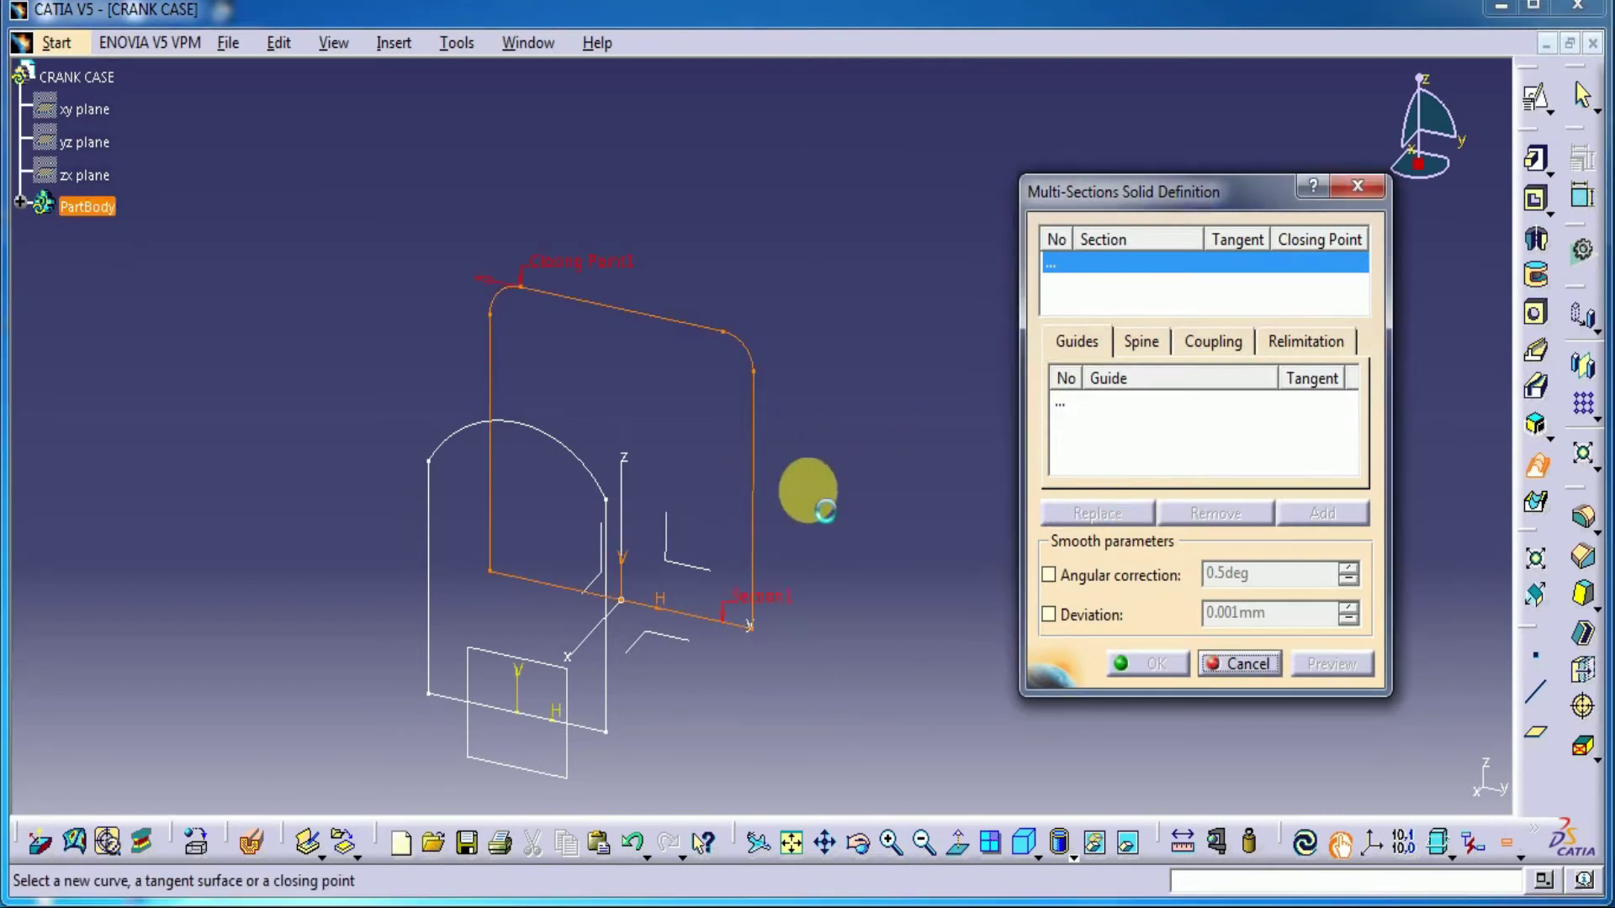
left_click(604, 497)
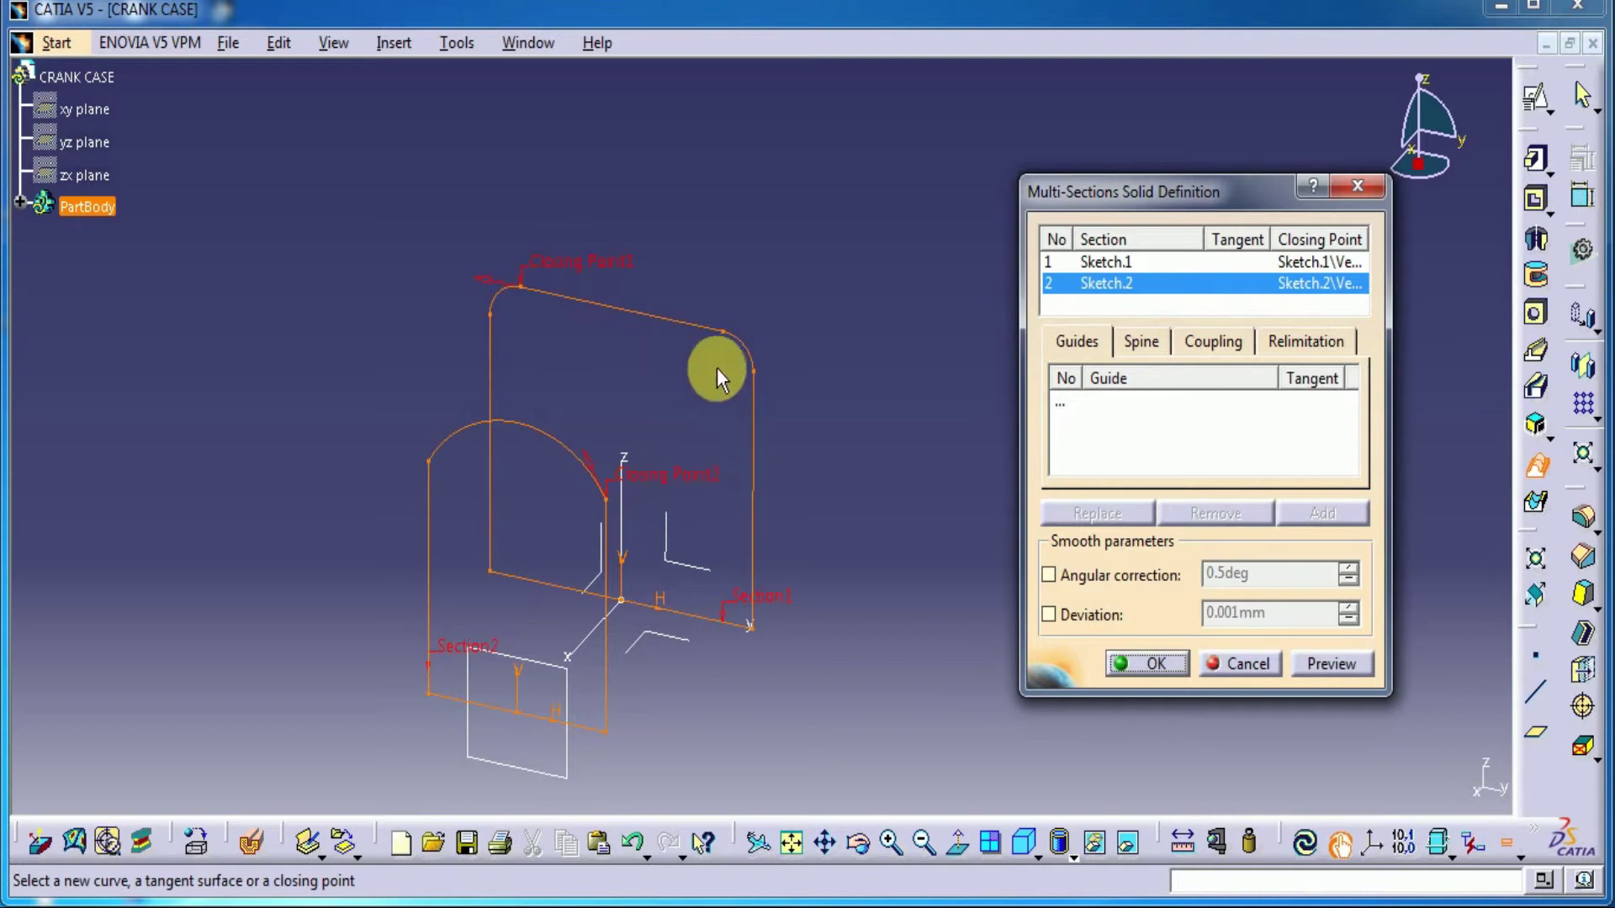
right_click(591, 262)
left_click(688, 419)
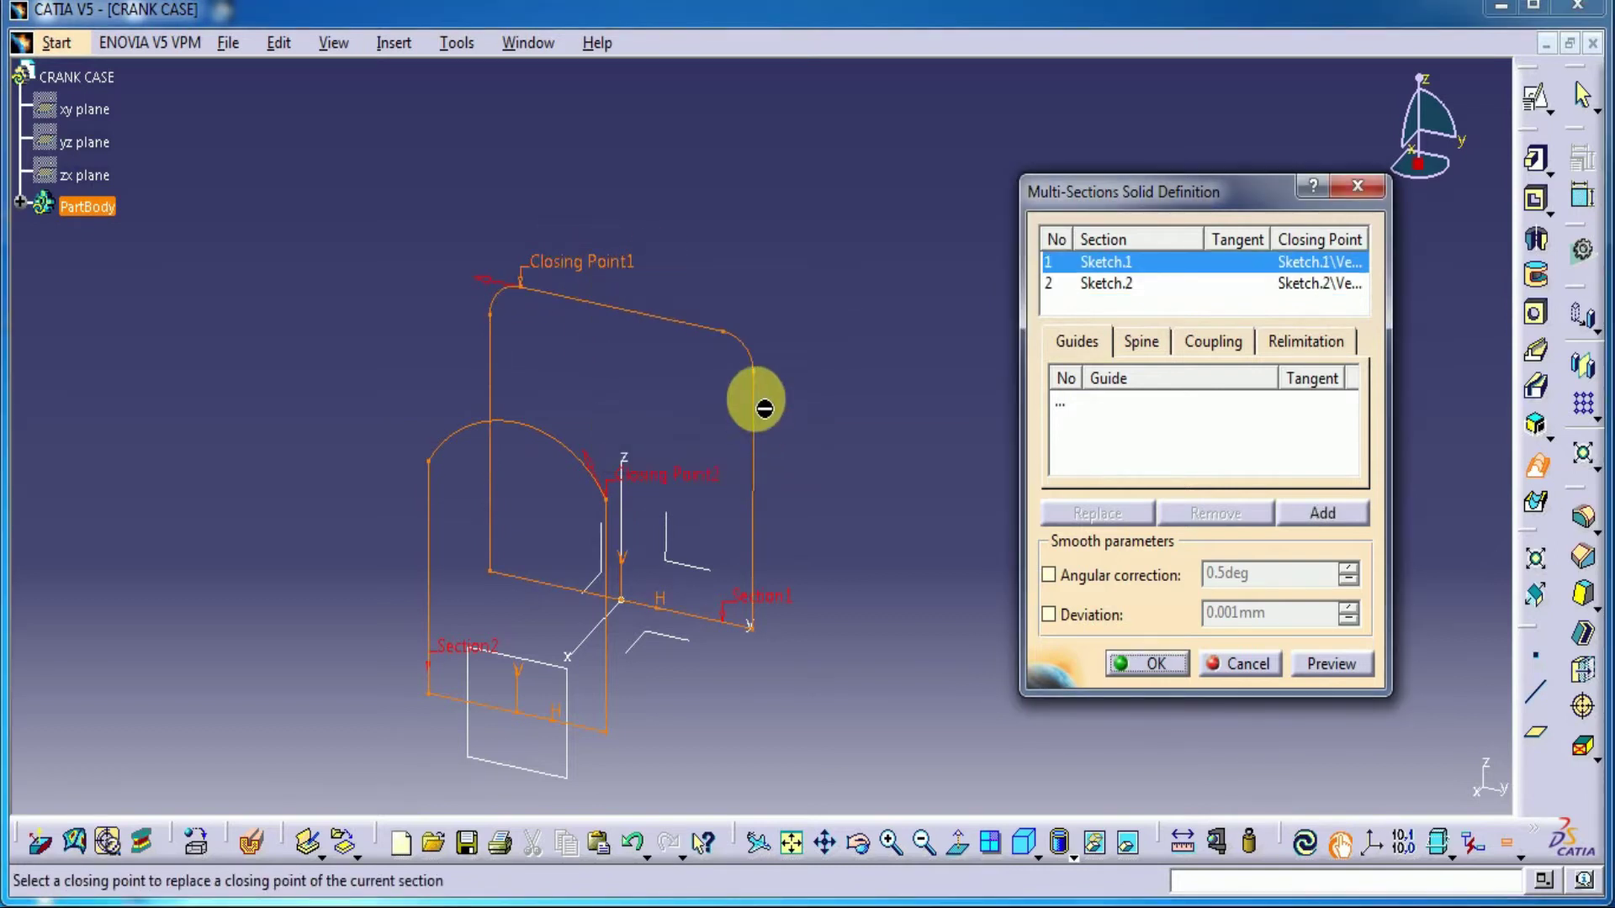
left_click(751, 371)
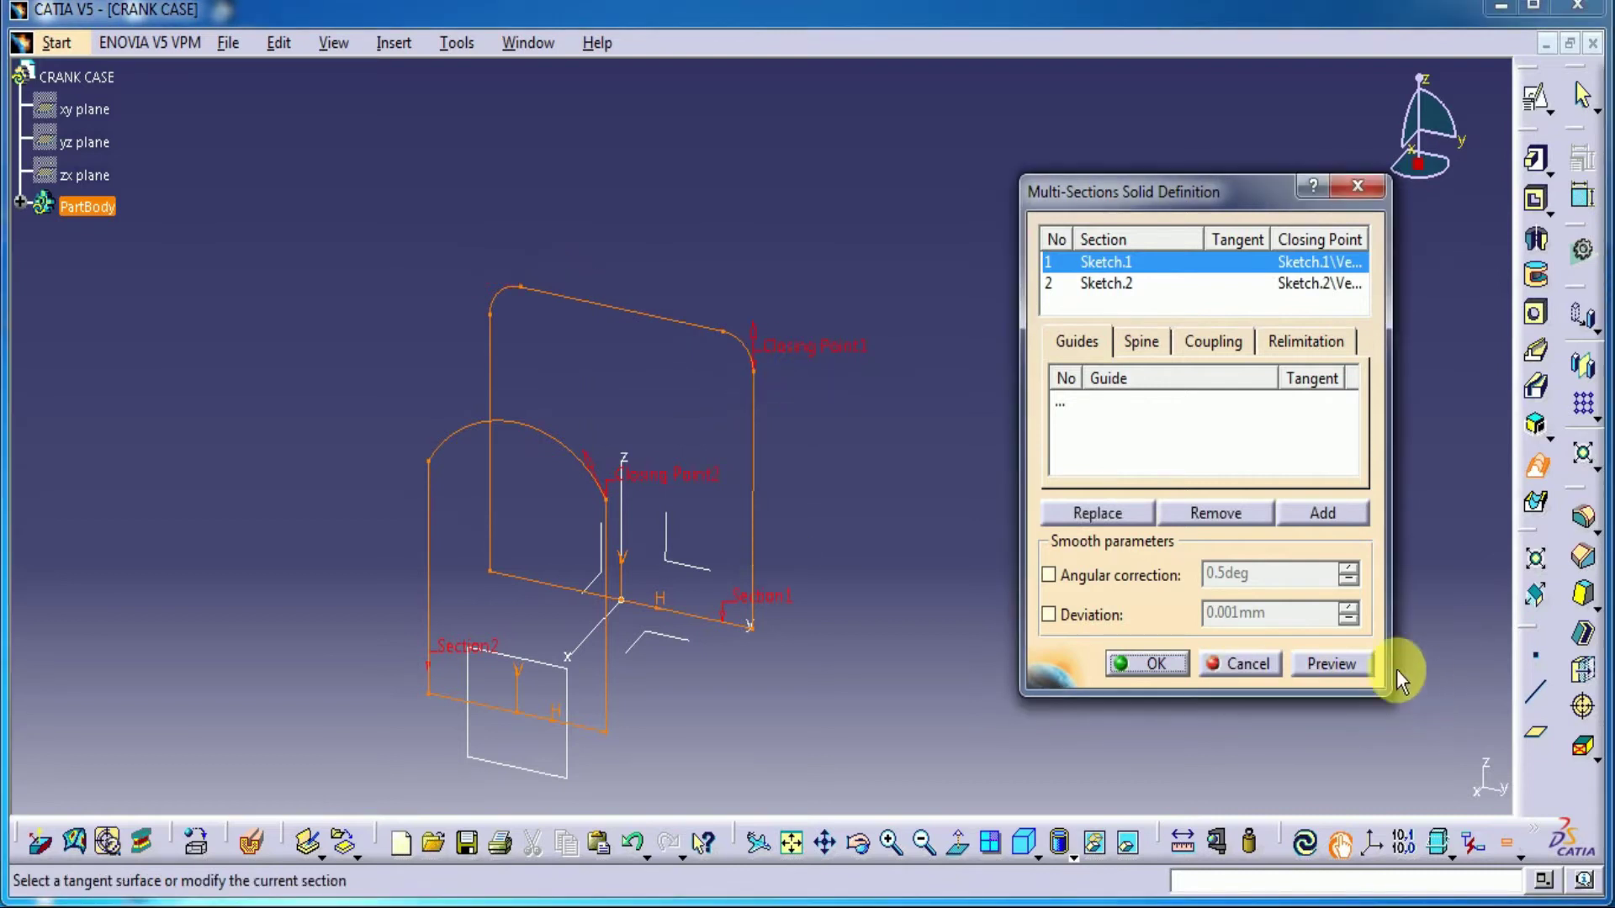
left_click(1350, 666)
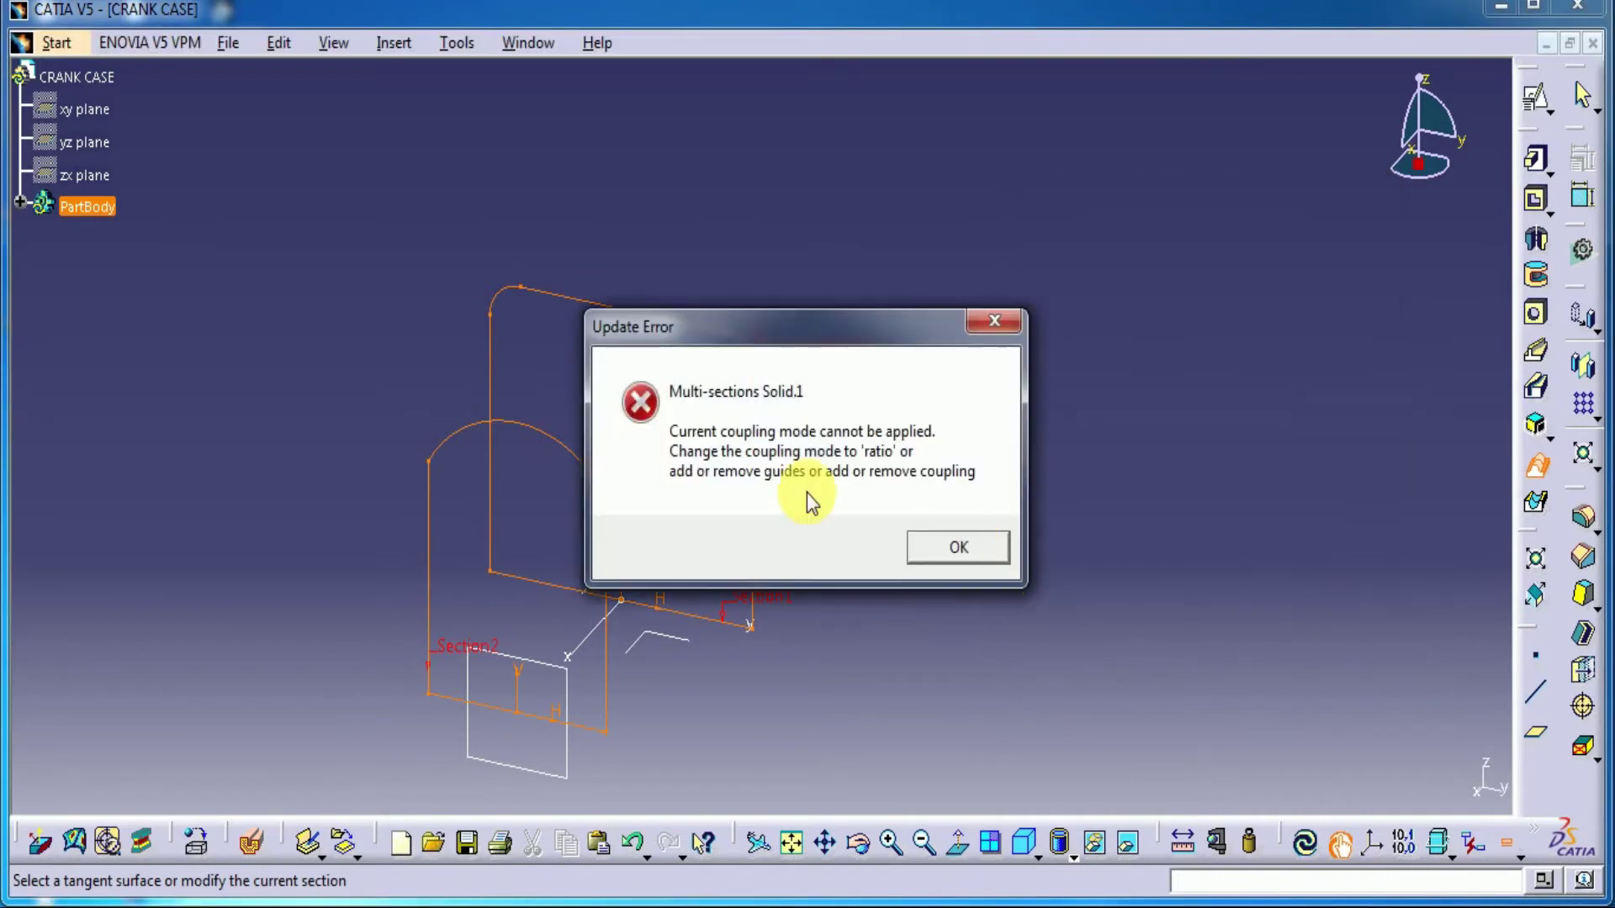
left_click(959, 547)
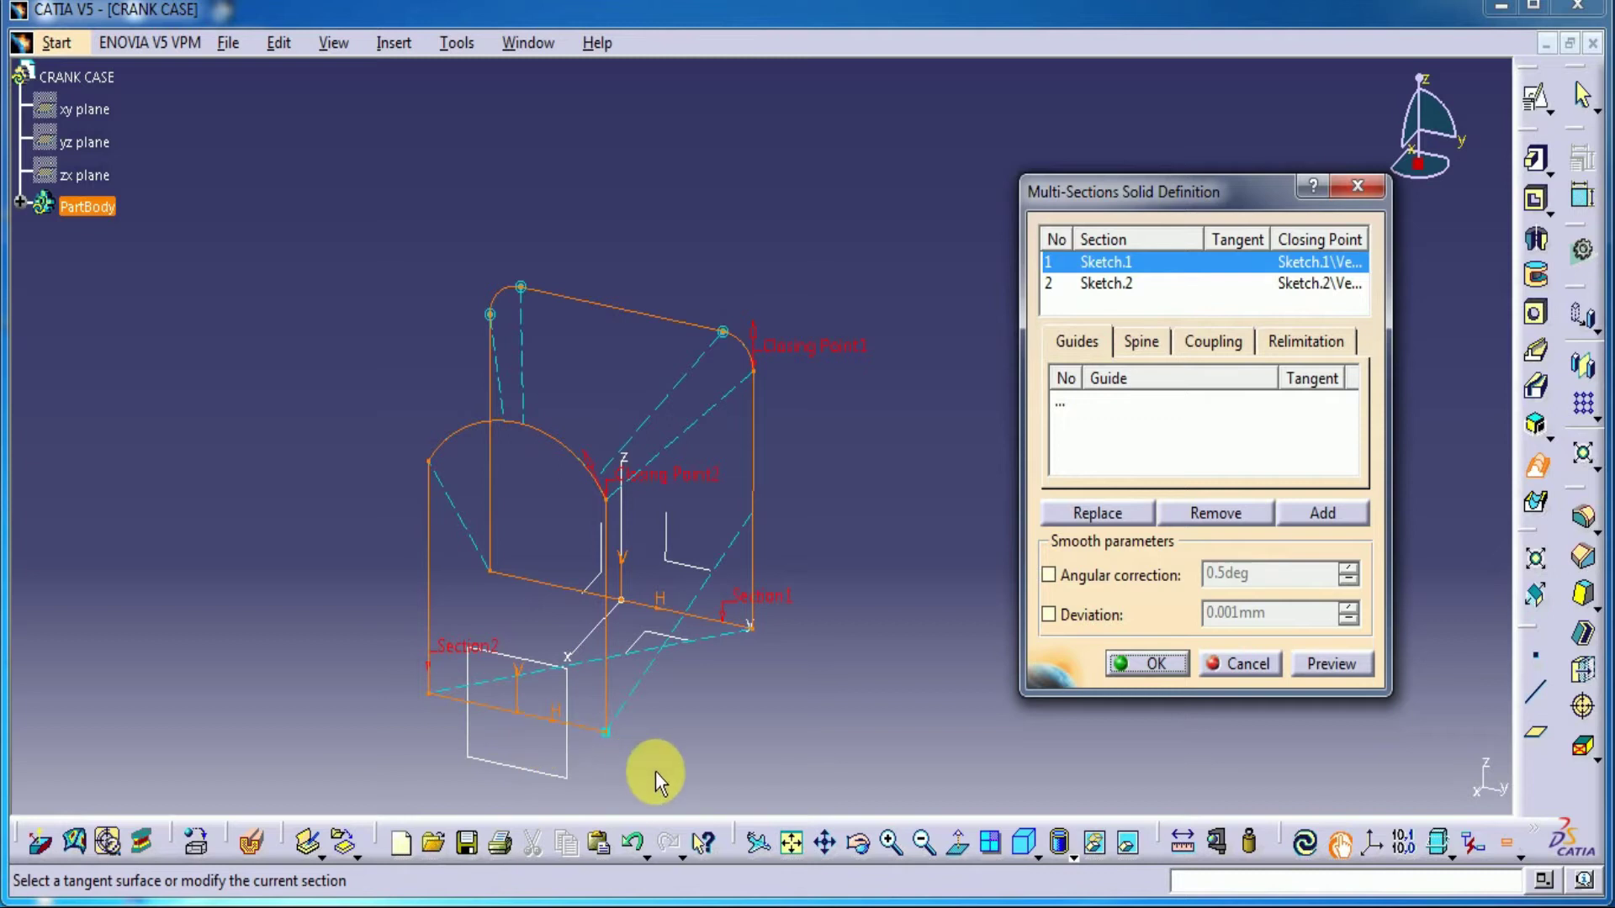
key("Escape")
left_click(1081, 605)
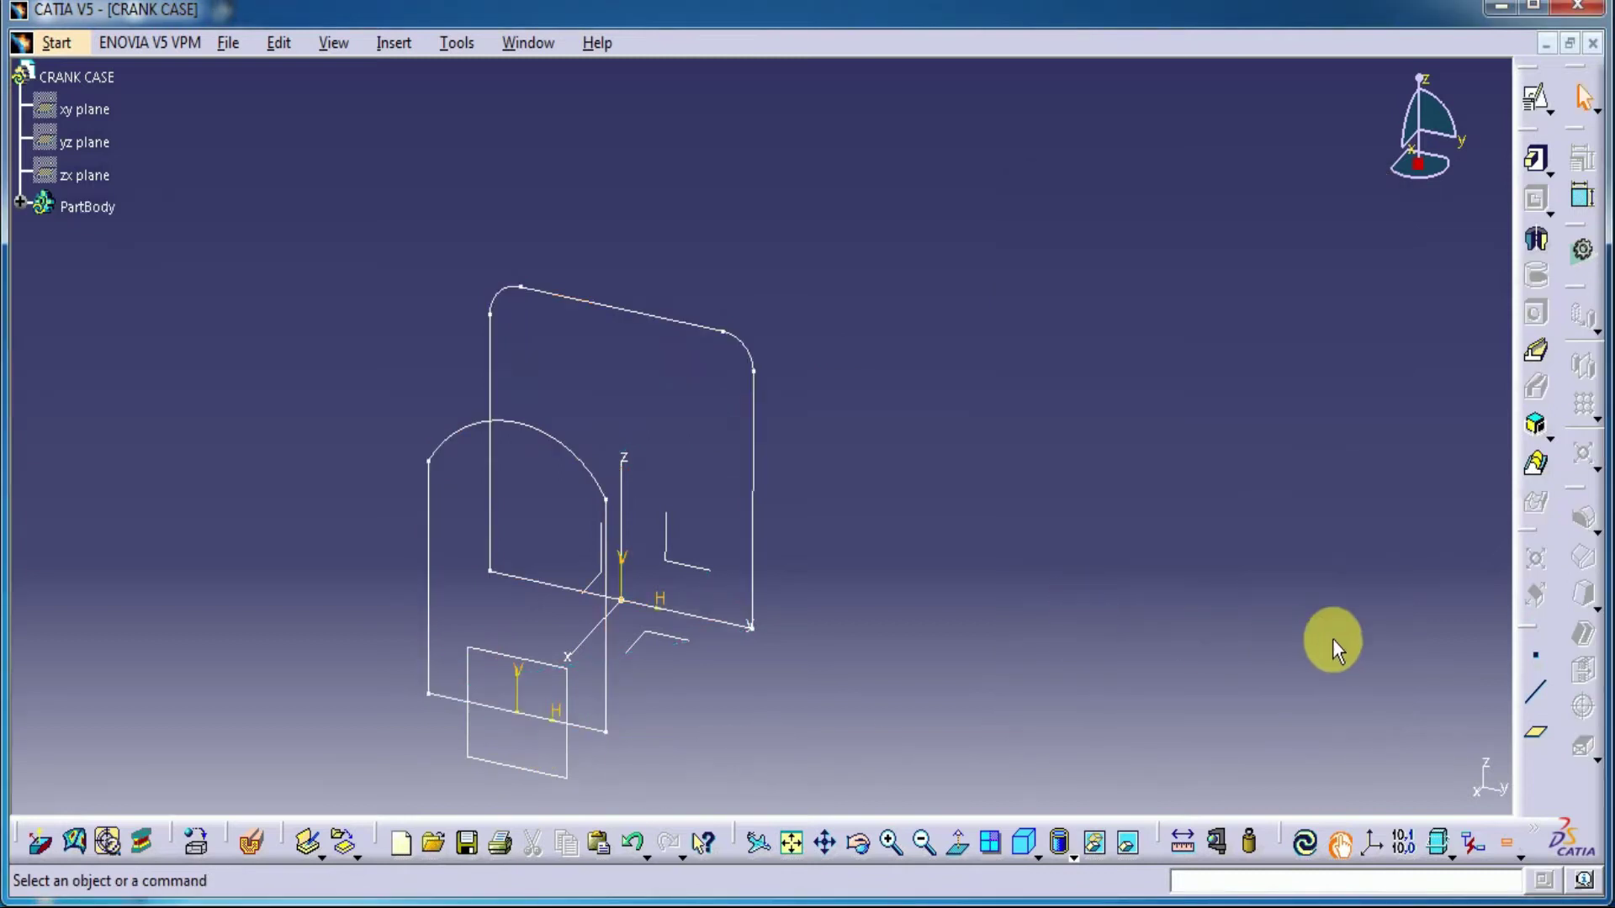
Create a Point-Point line joining the arched profile's lower-right corner to the rounded profile's lower-right corner.
left_click(1535, 691)
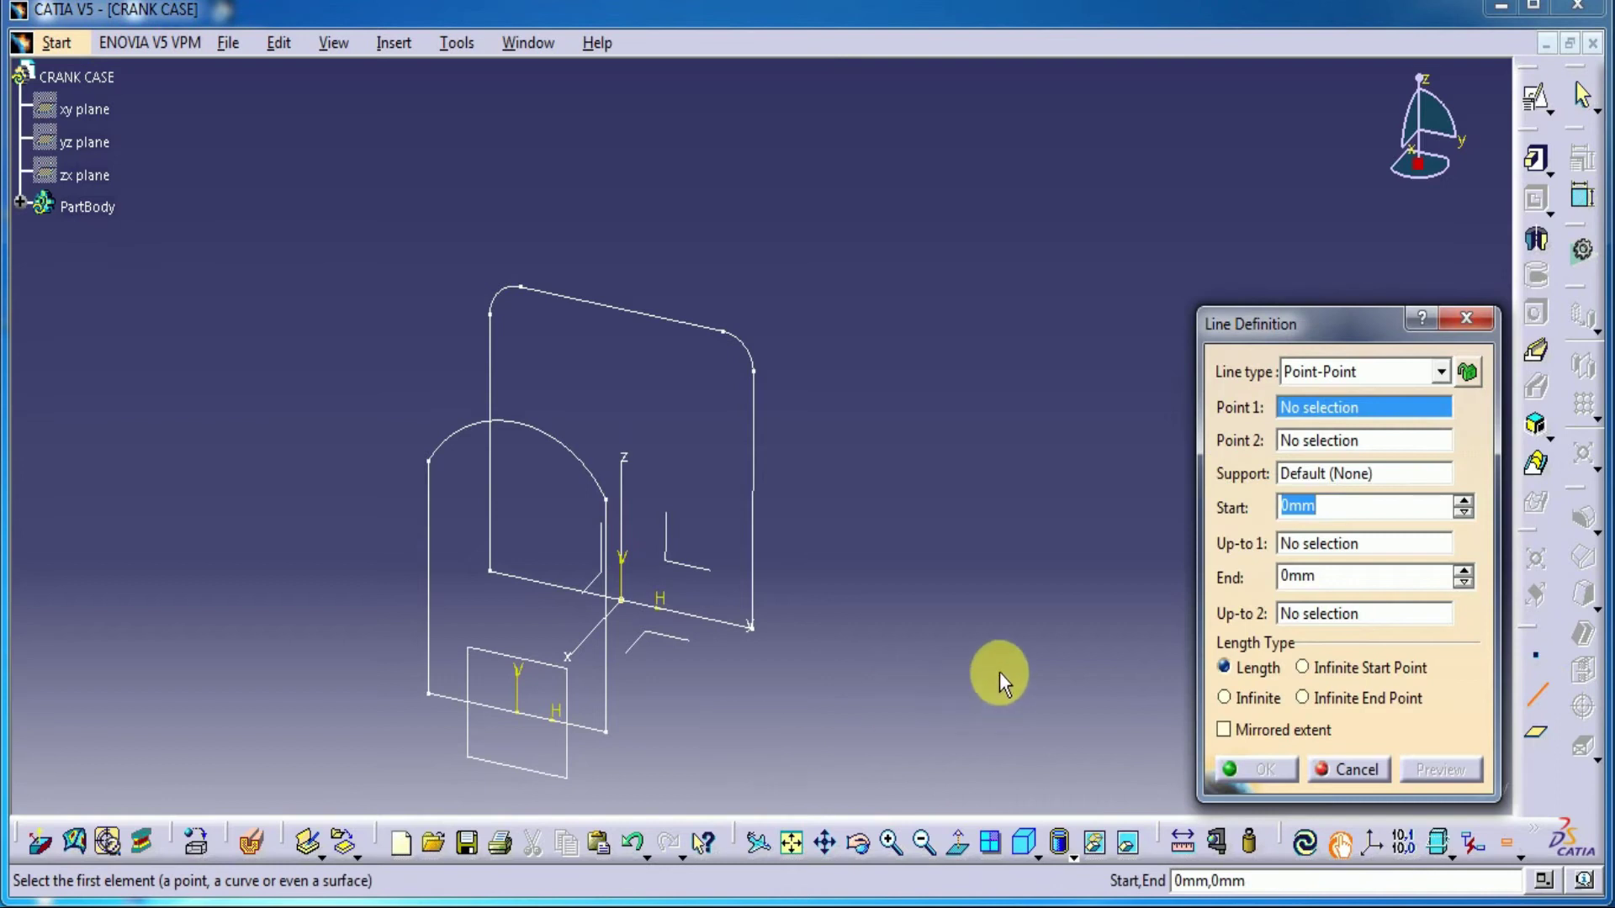
left_click(605, 728)
left_click(749, 626)
left_click(1274, 769)
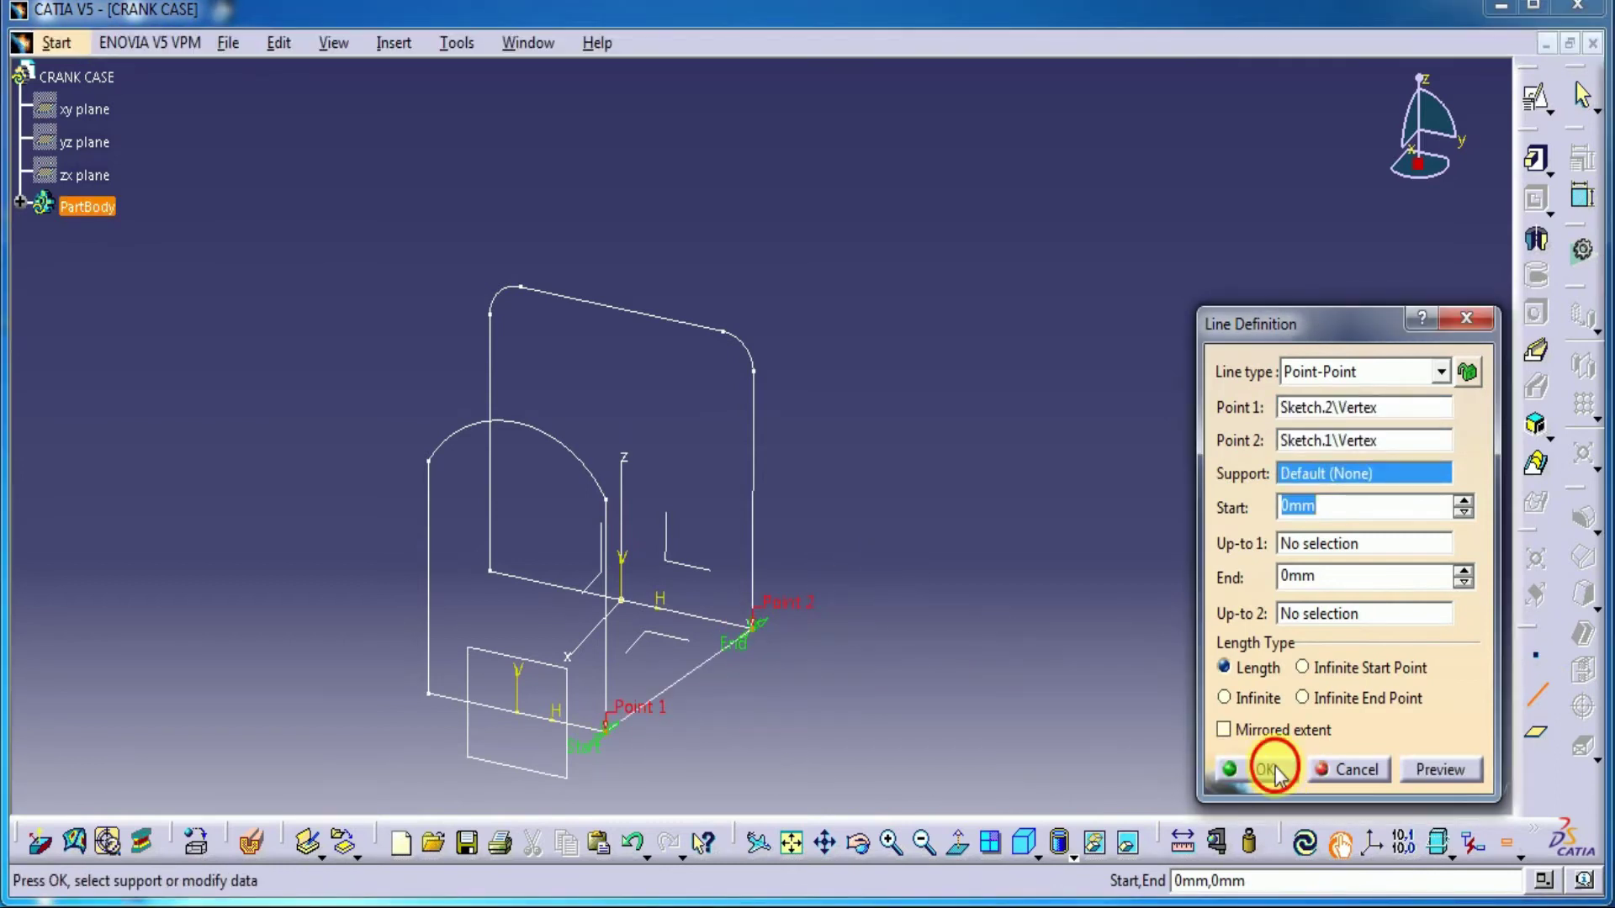
Create a Point-Point line from the arched profile's right arc endpoint to the rounded profile's upper-right corner vertex.
left_click(1535, 691)
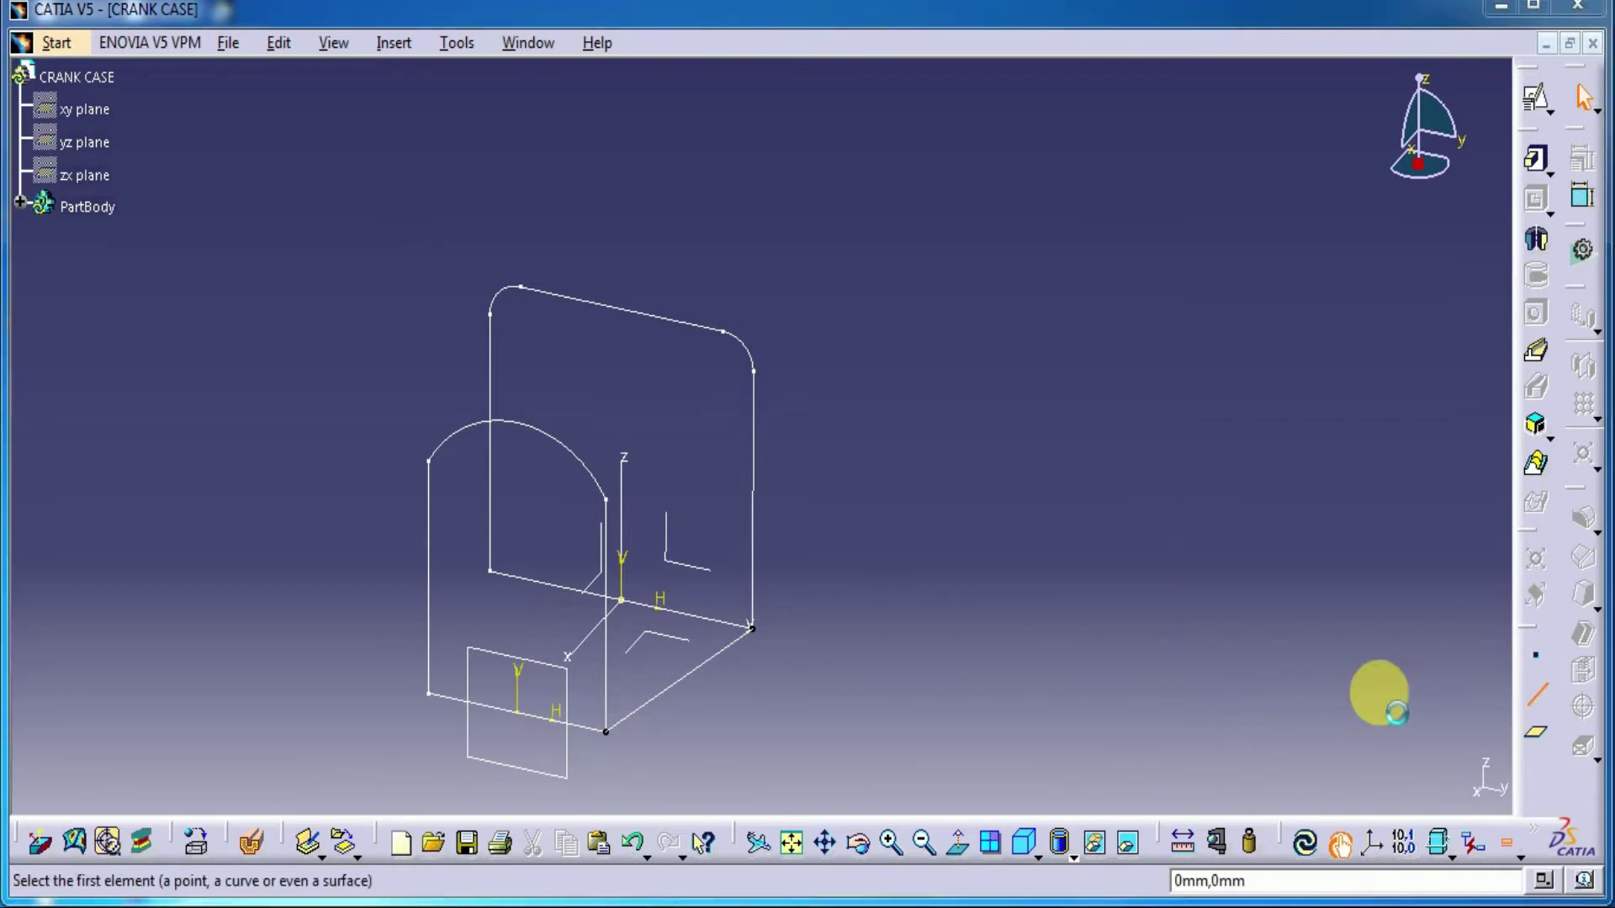
left_click(605, 499)
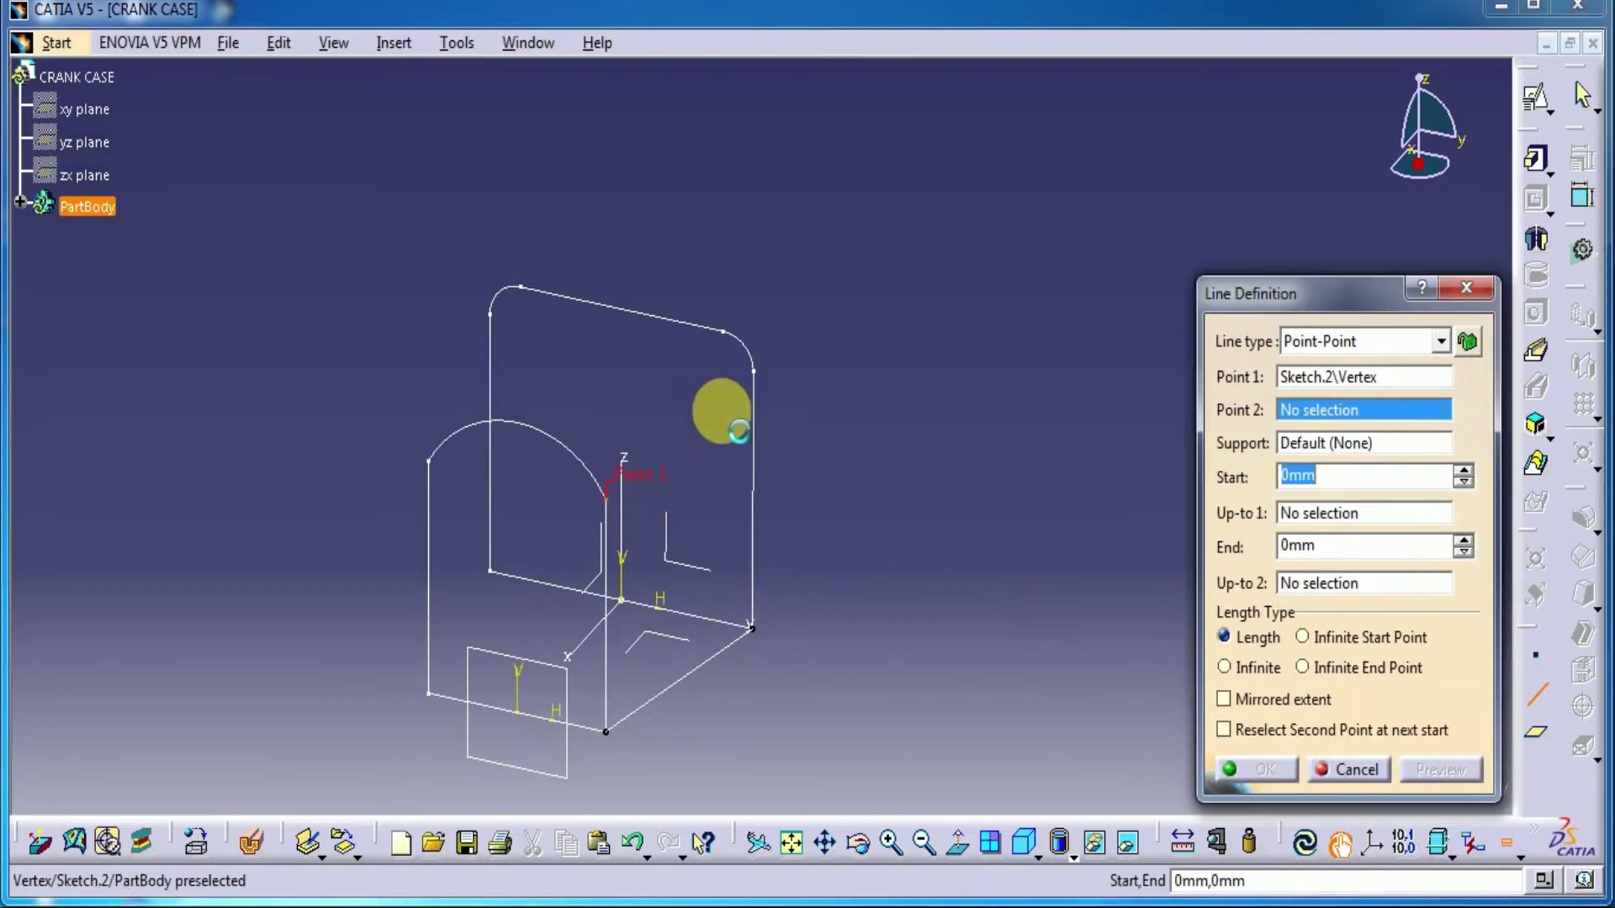
left_click(754, 374)
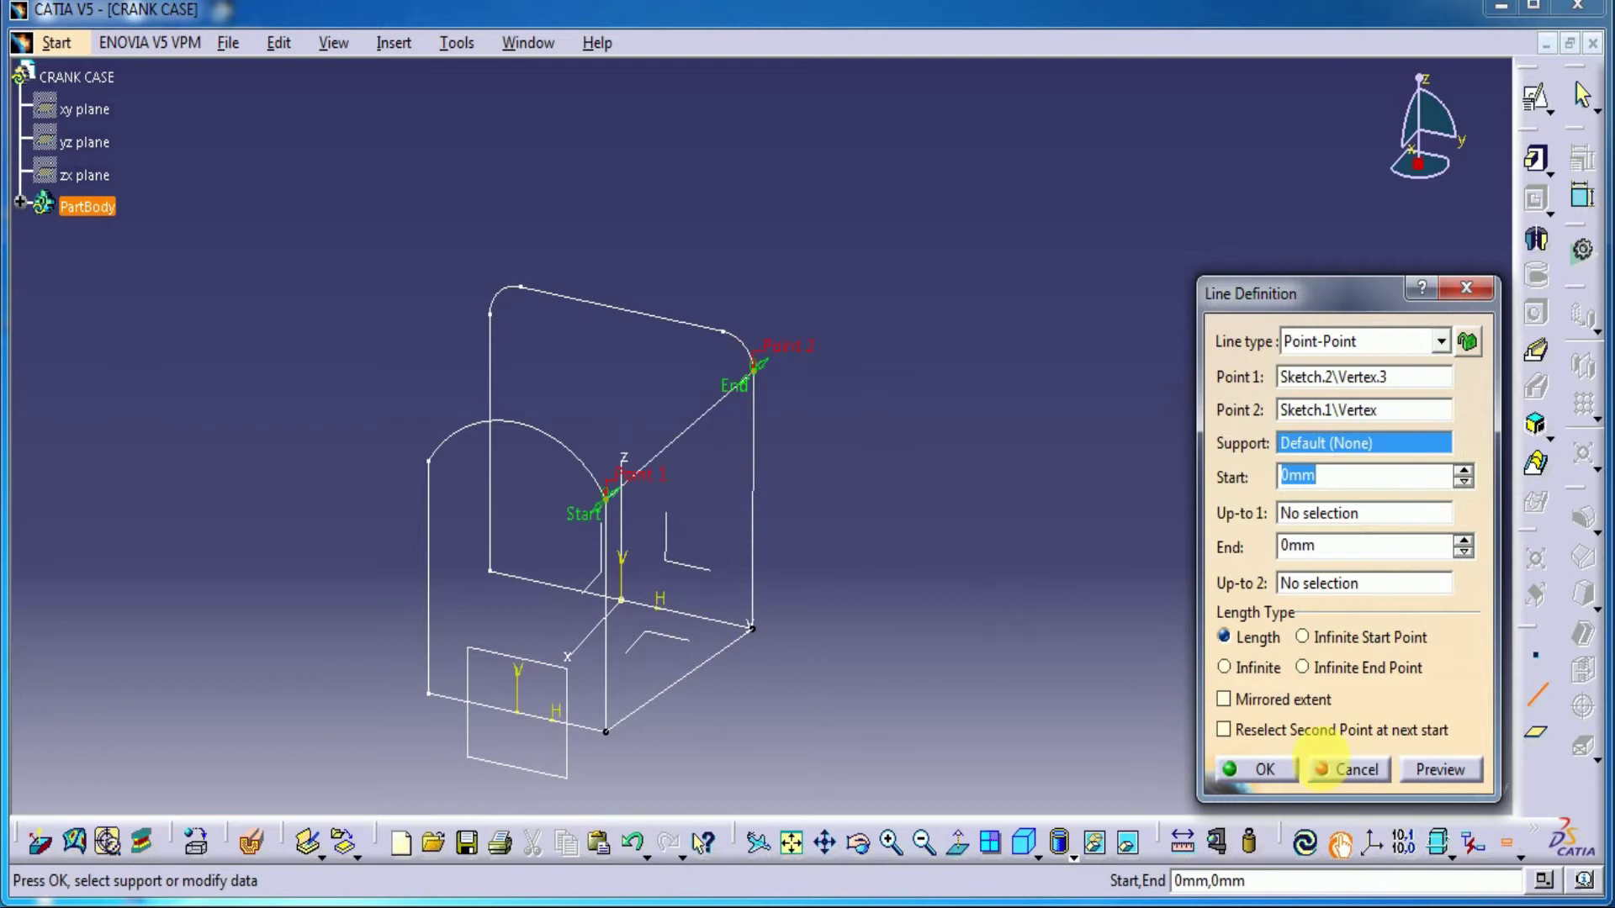
left_click(1293, 769)
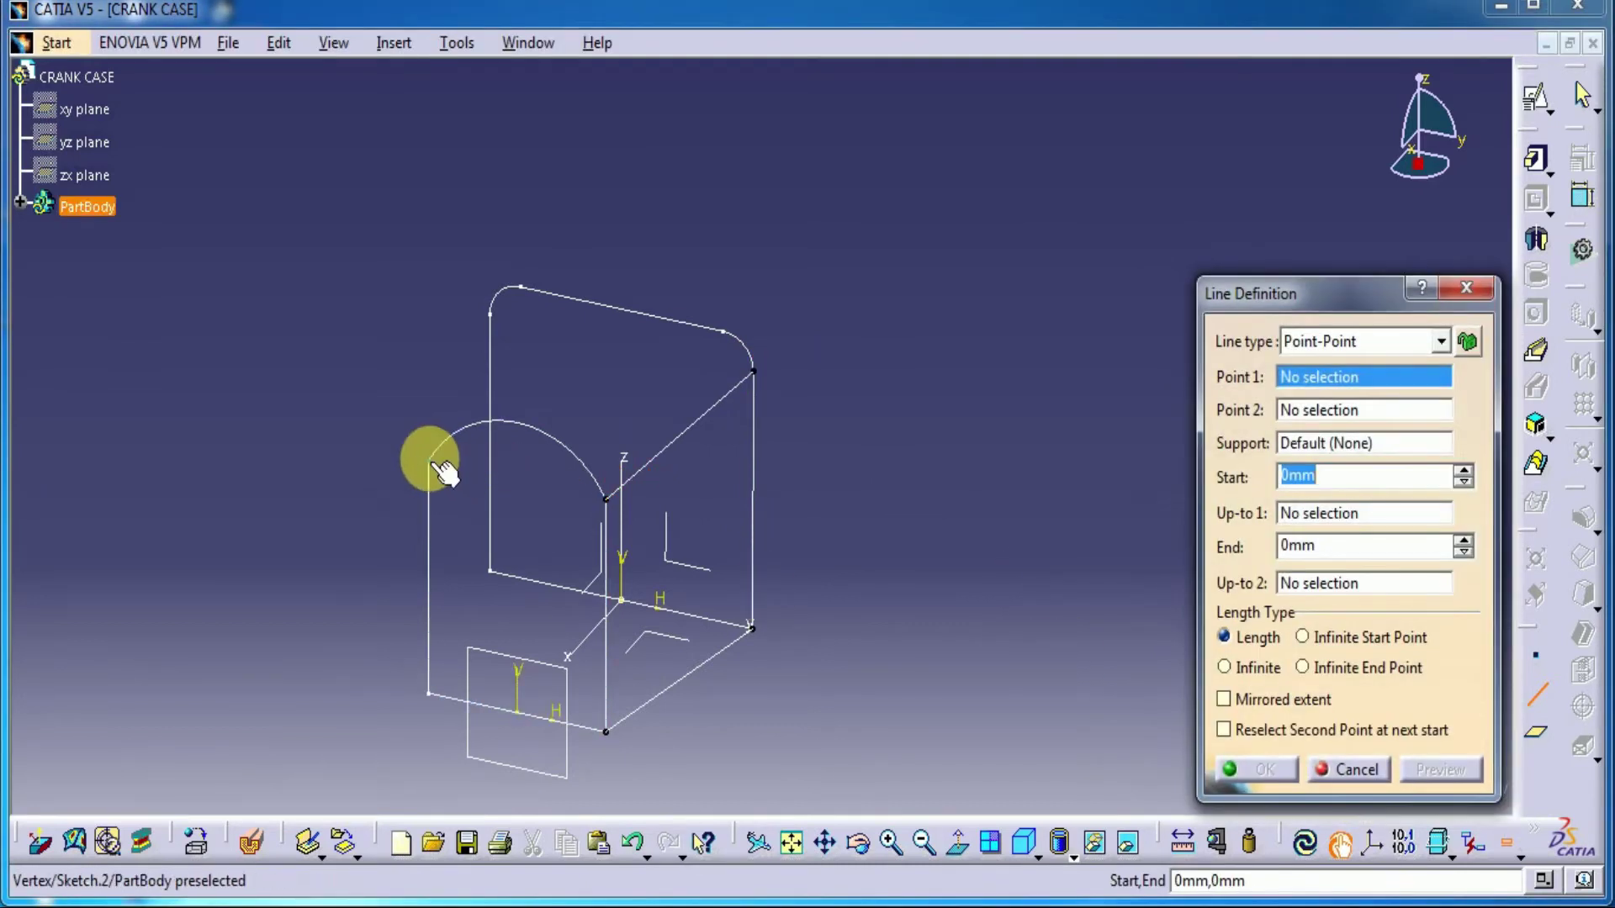
Create two Point-Point lines joining the arched profile's upper-left and lower-left vertices to the corresponding left vertices of the rounded profile.
left_click(430, 456)
left_click(491, 303)
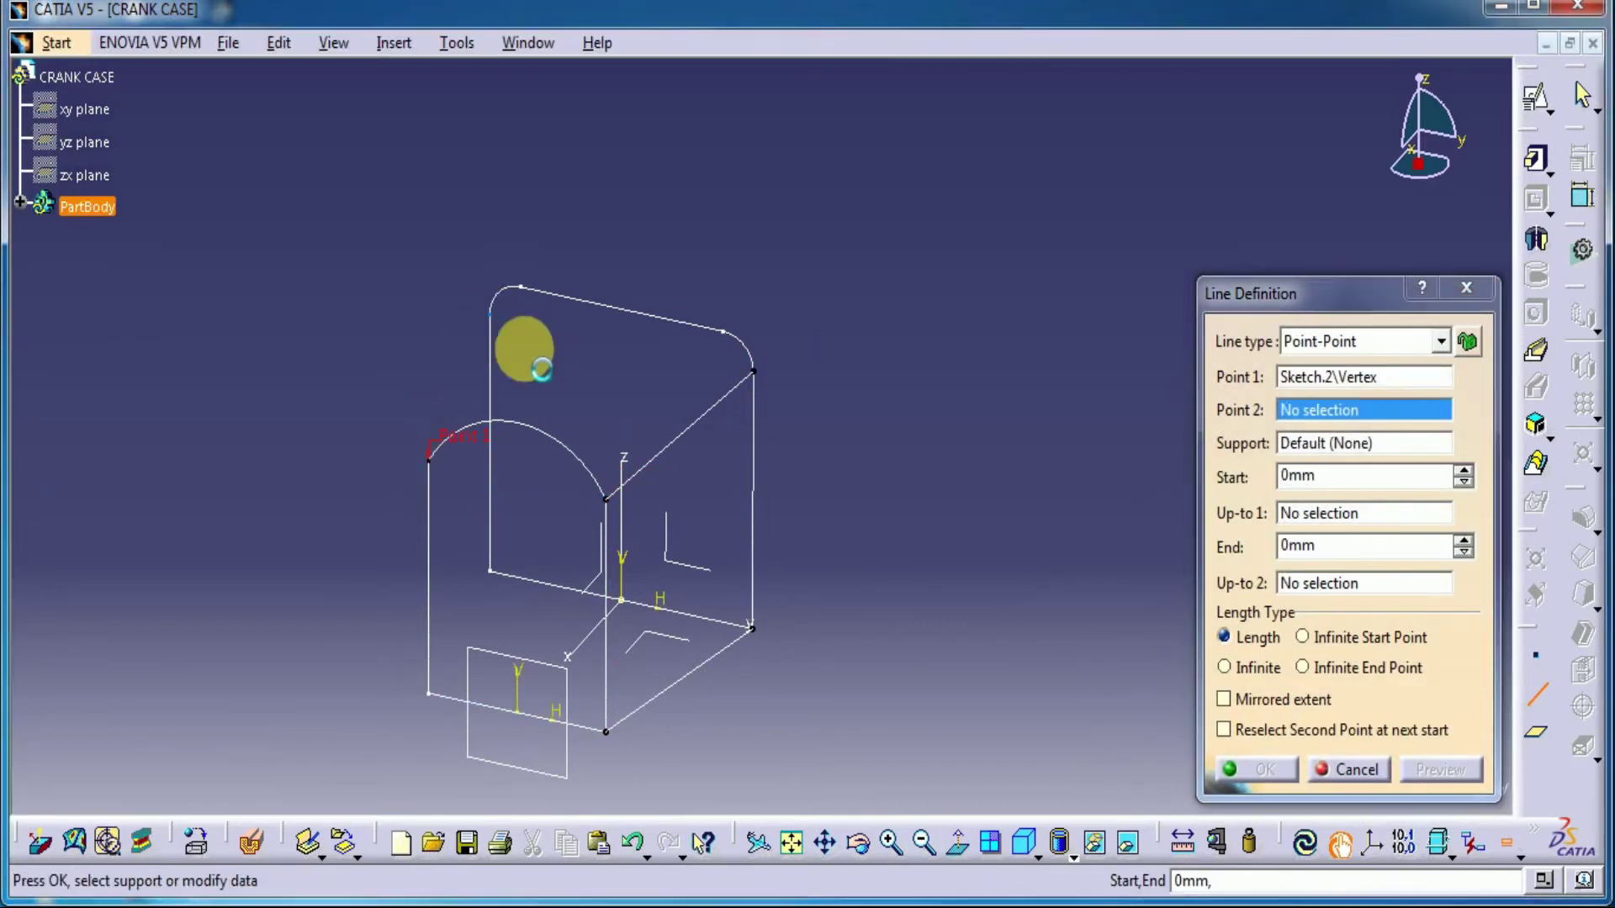
left_click(1265, 769)
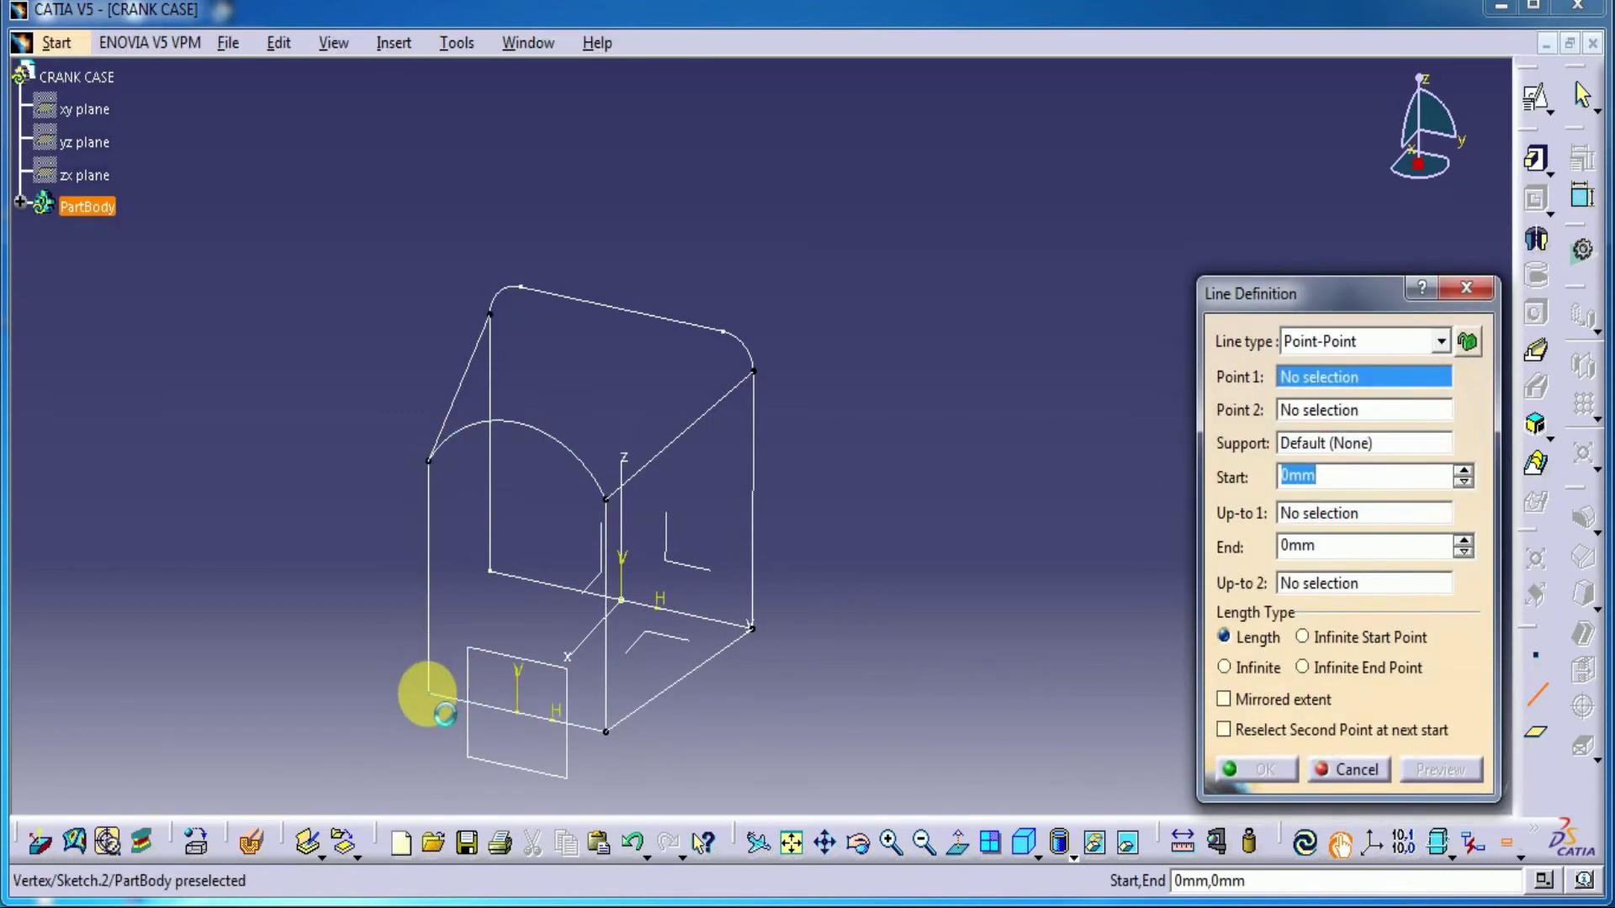
left_click(434, 677)
left_click(489, 570)
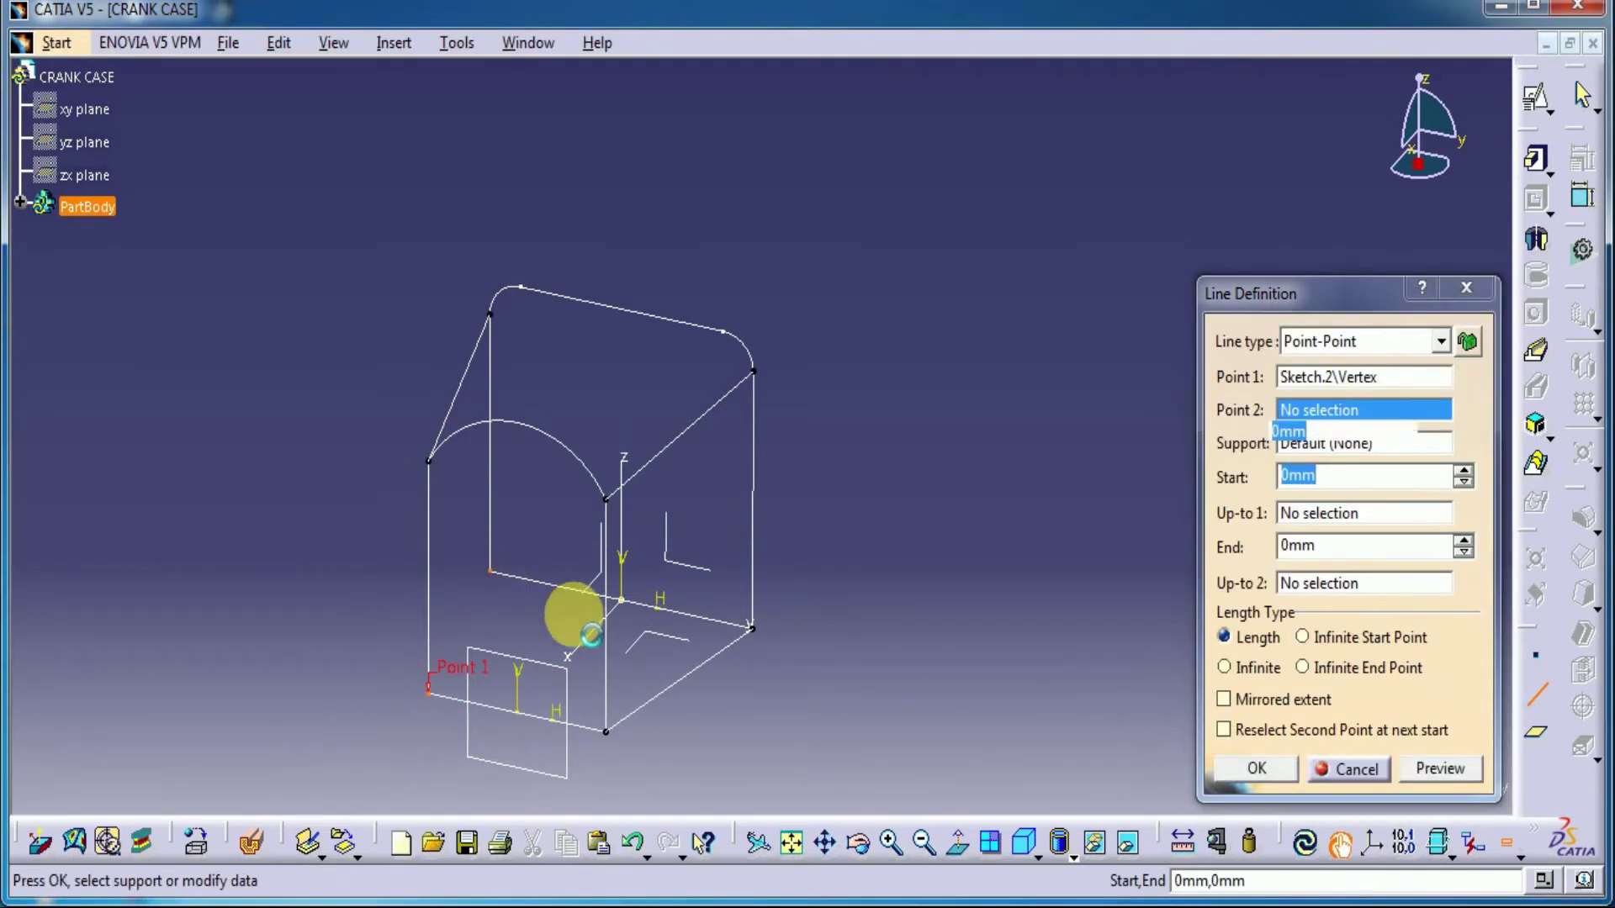
left_click(1263, 769)
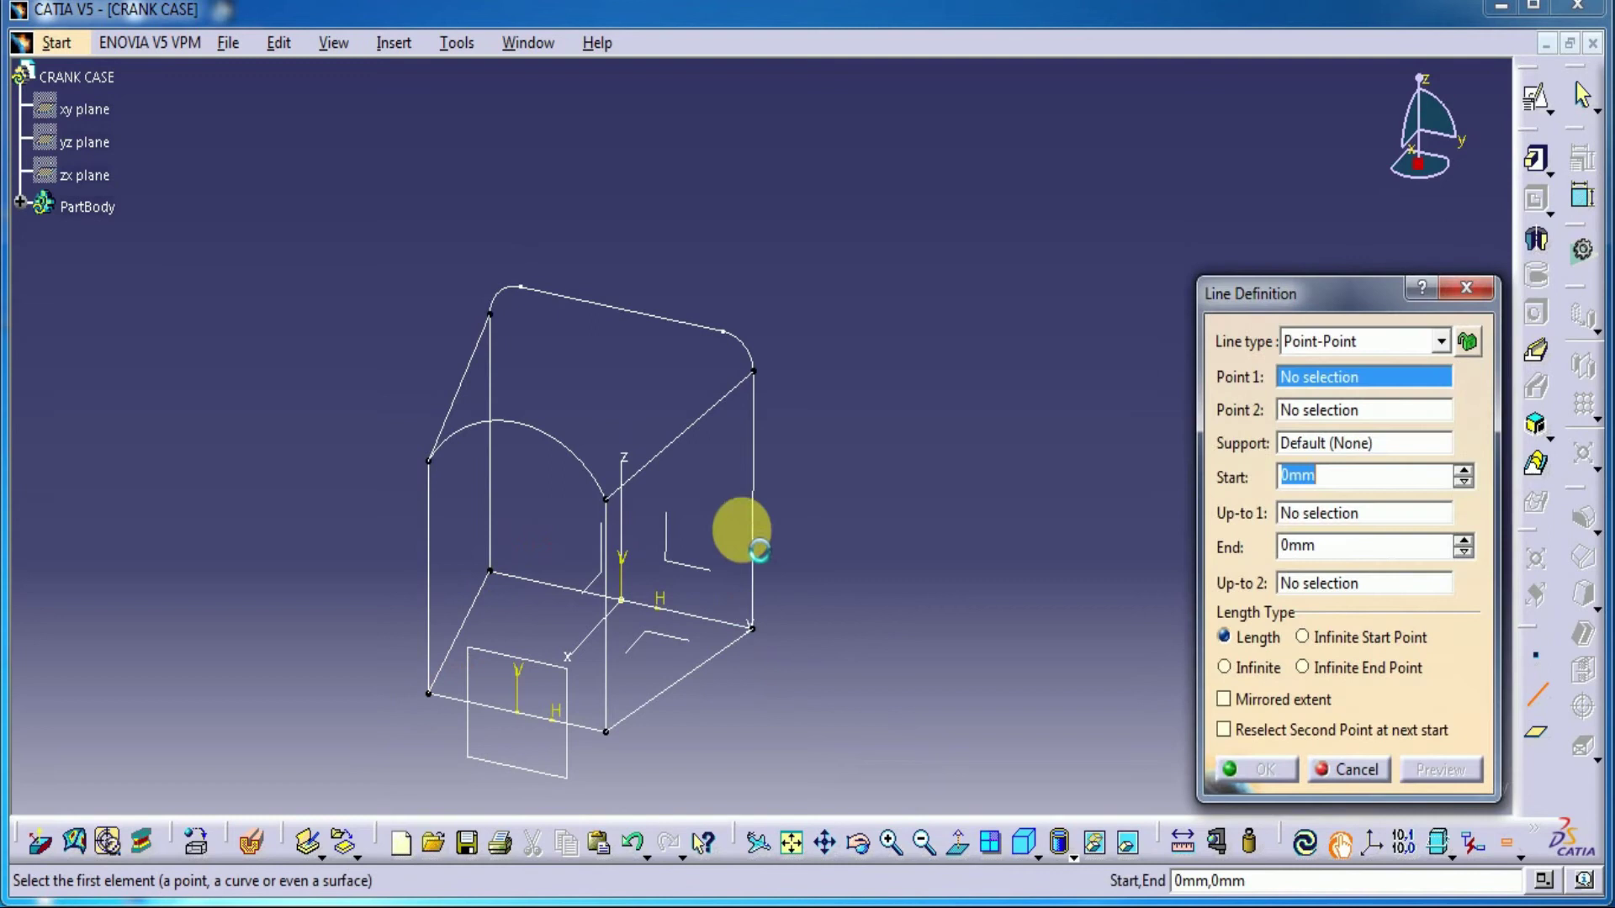
left_click(1356, 769)
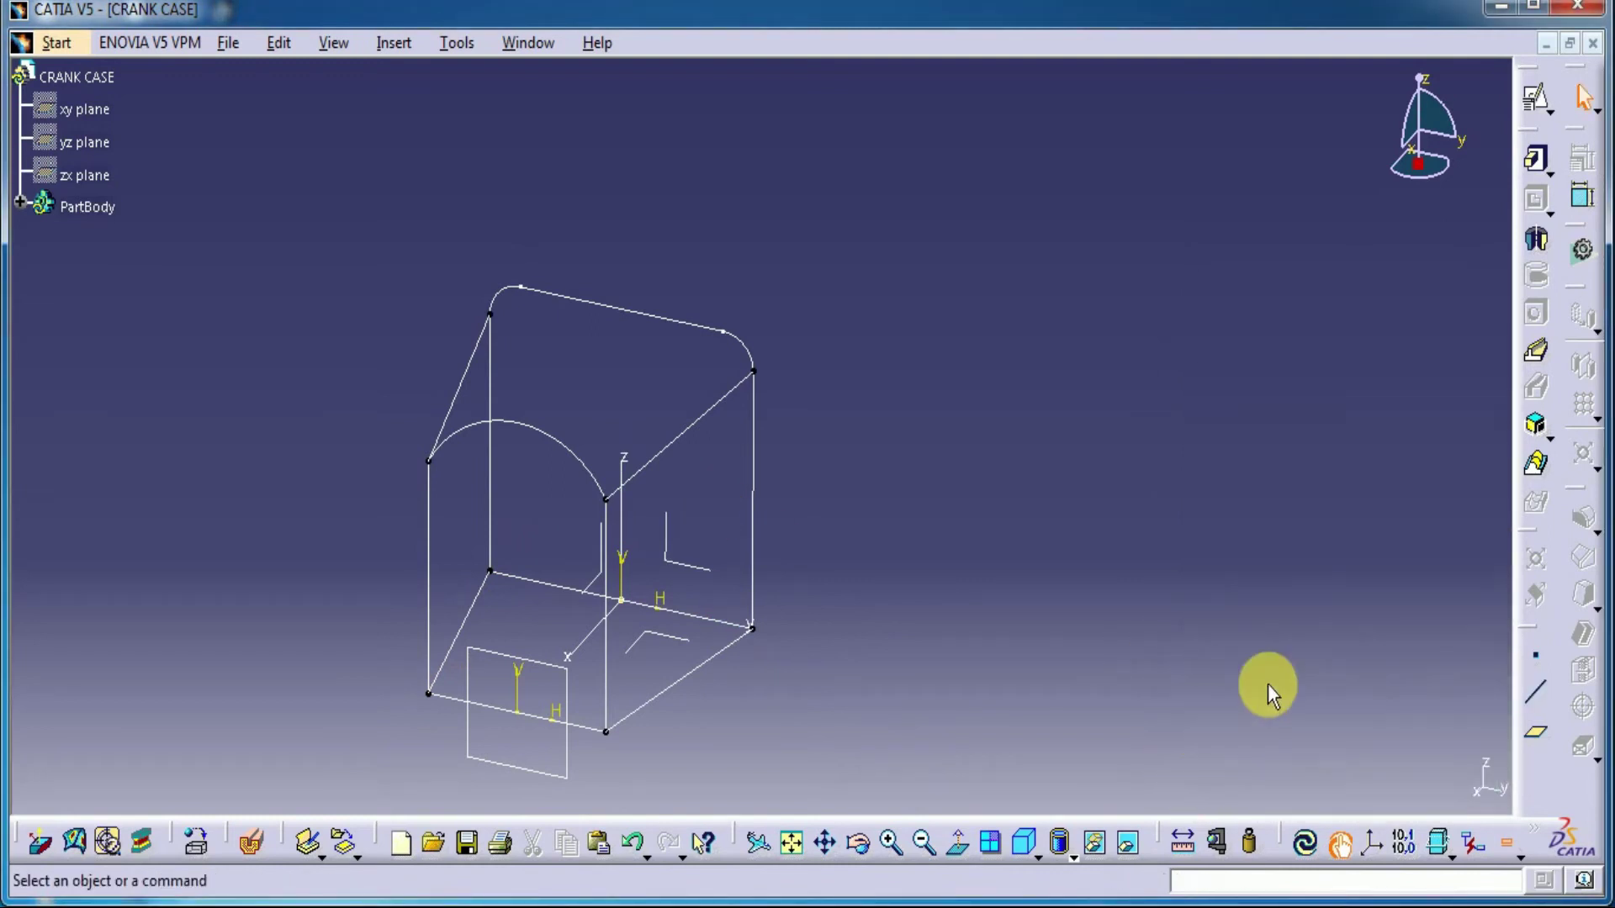
Start a multi-sections solid from the rounded and arched profiles, replacing the rounded profile's closing point with its upper-right corner vertex.
left_click(1536, 463)
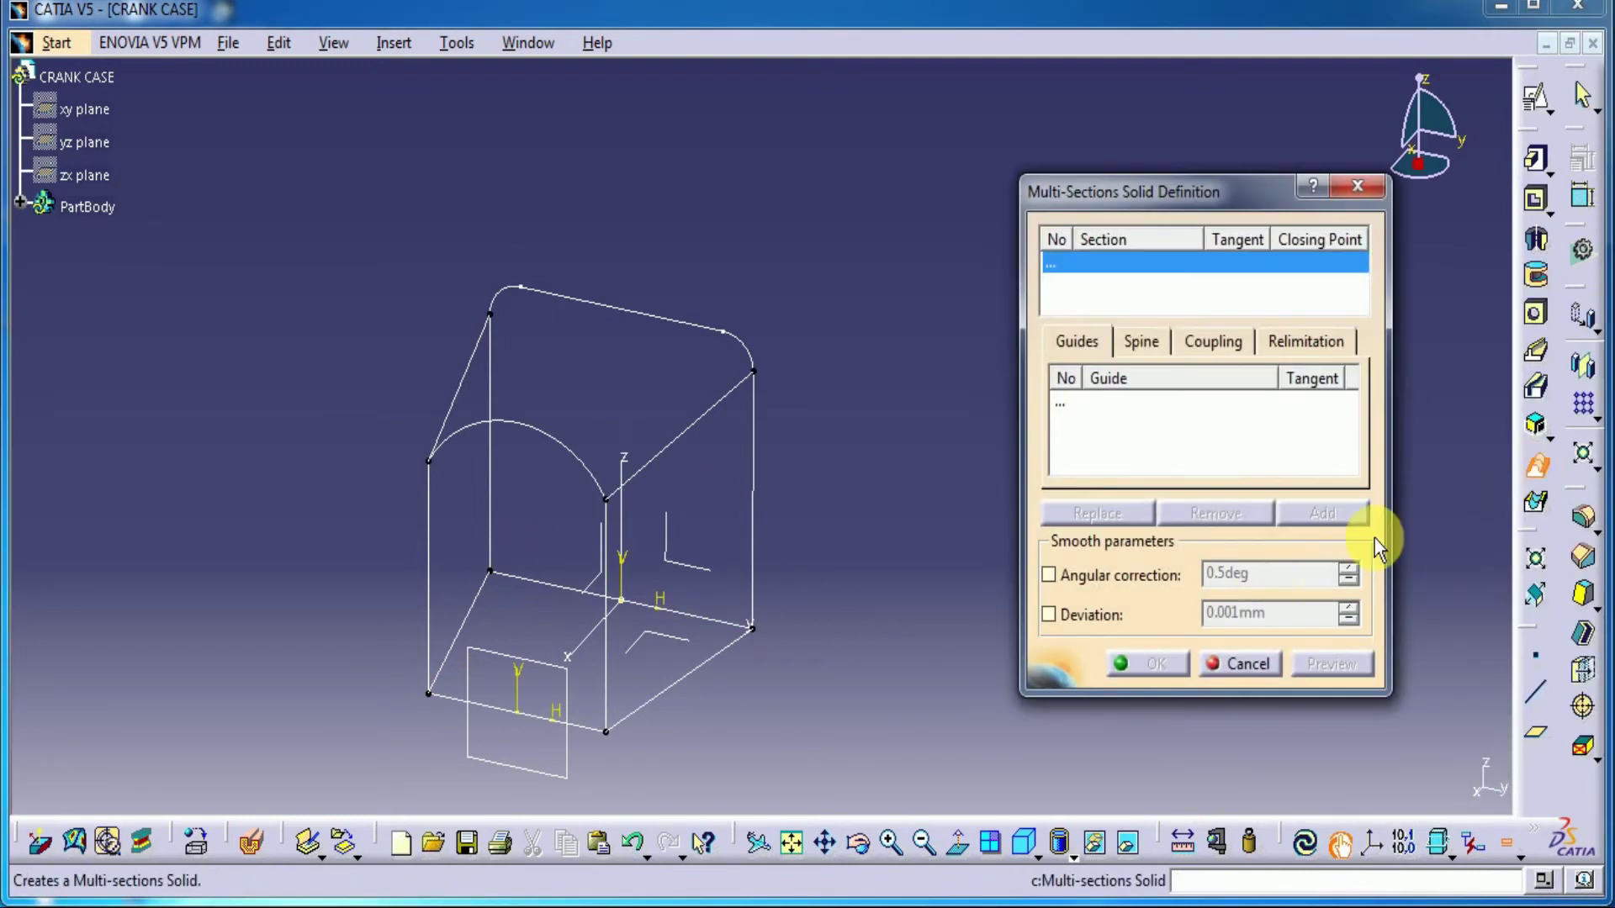
left_click(750, 470)
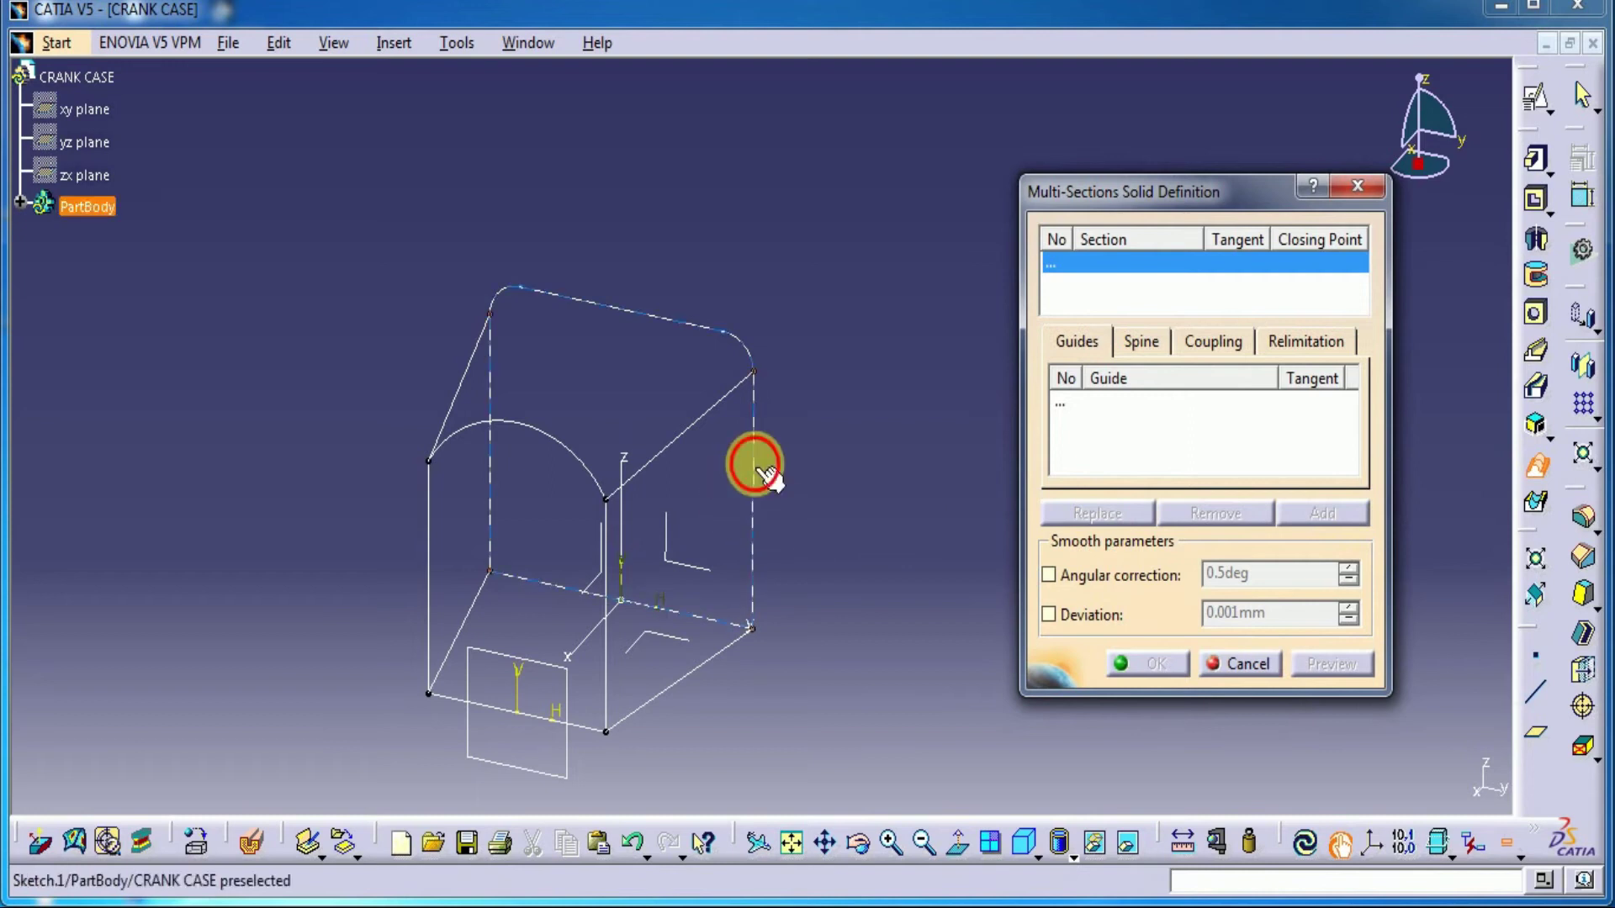
left_click(614, 693)
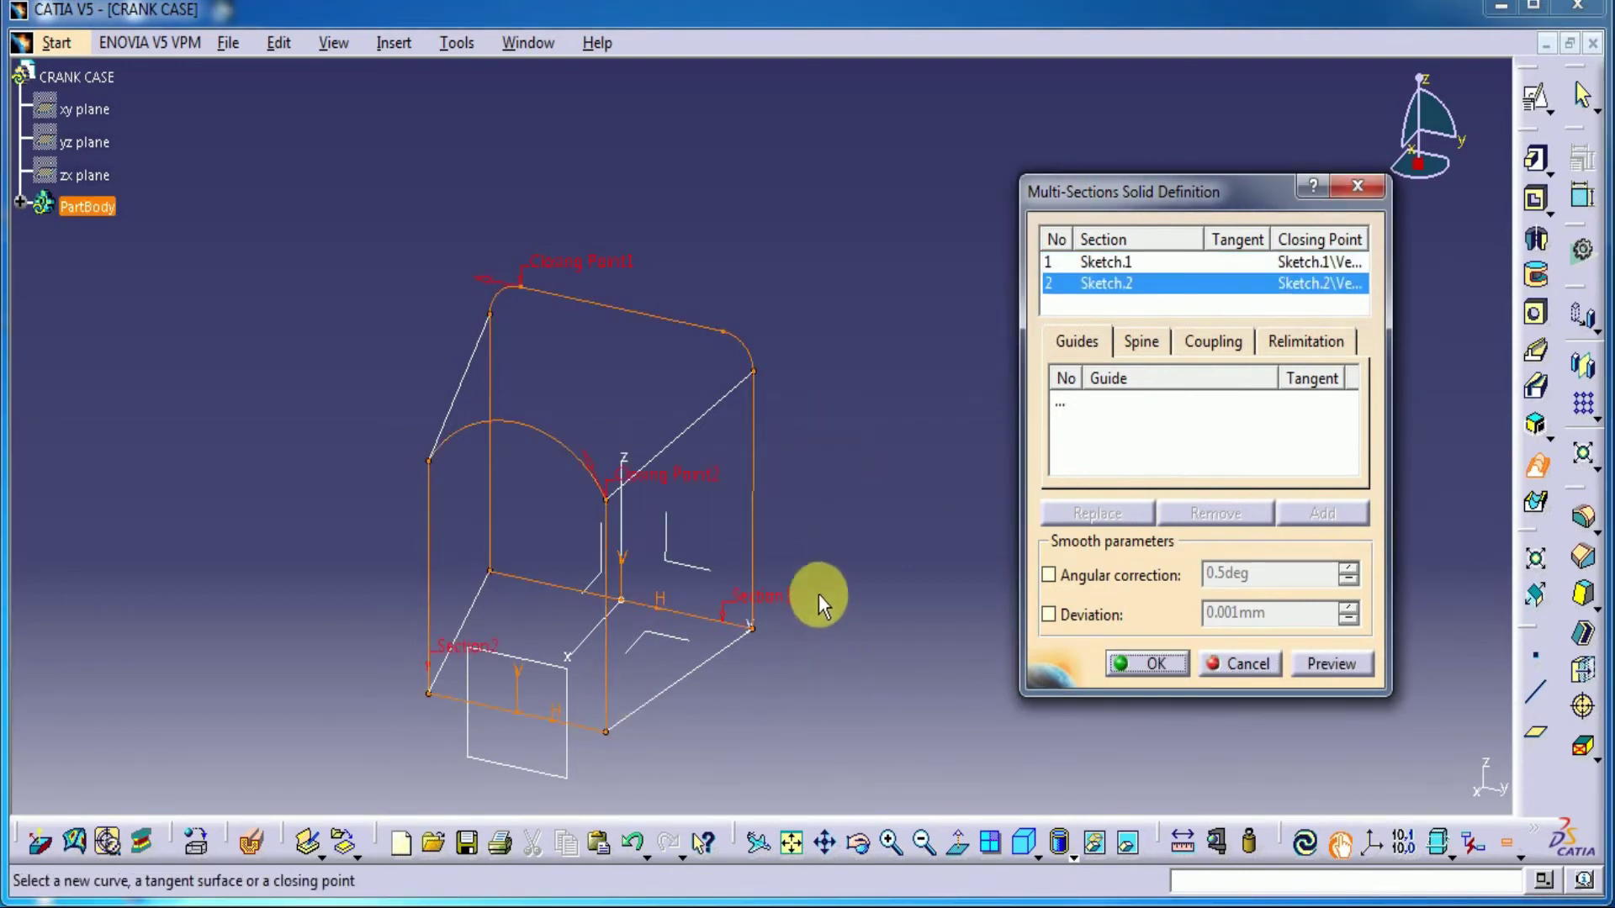
right_click(623, 277)
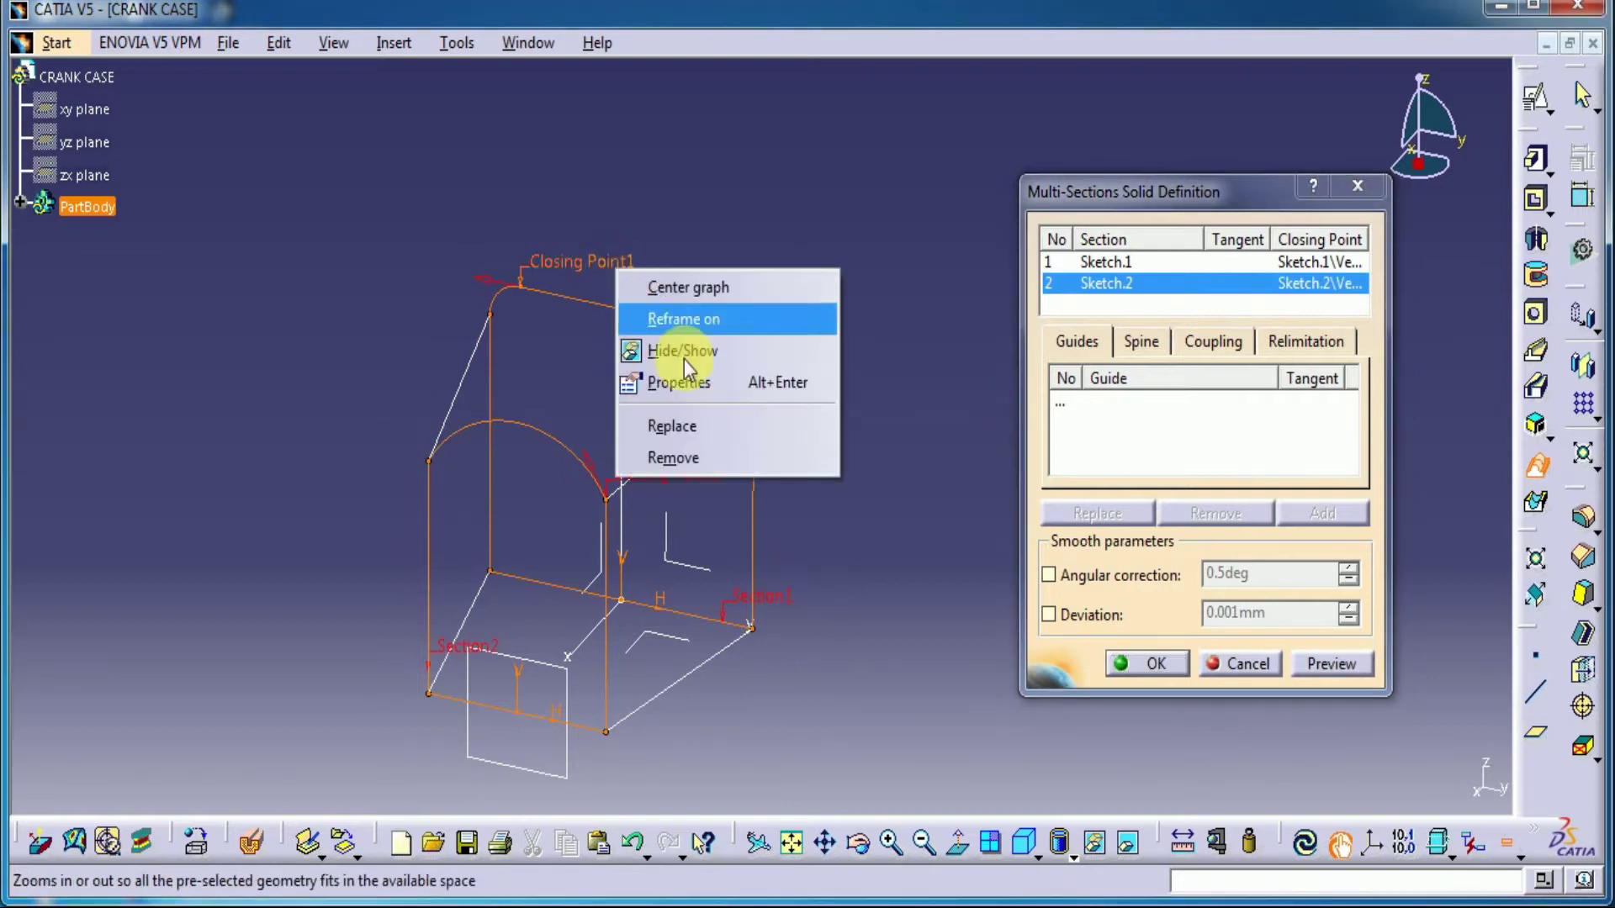
left_click(705, 422)
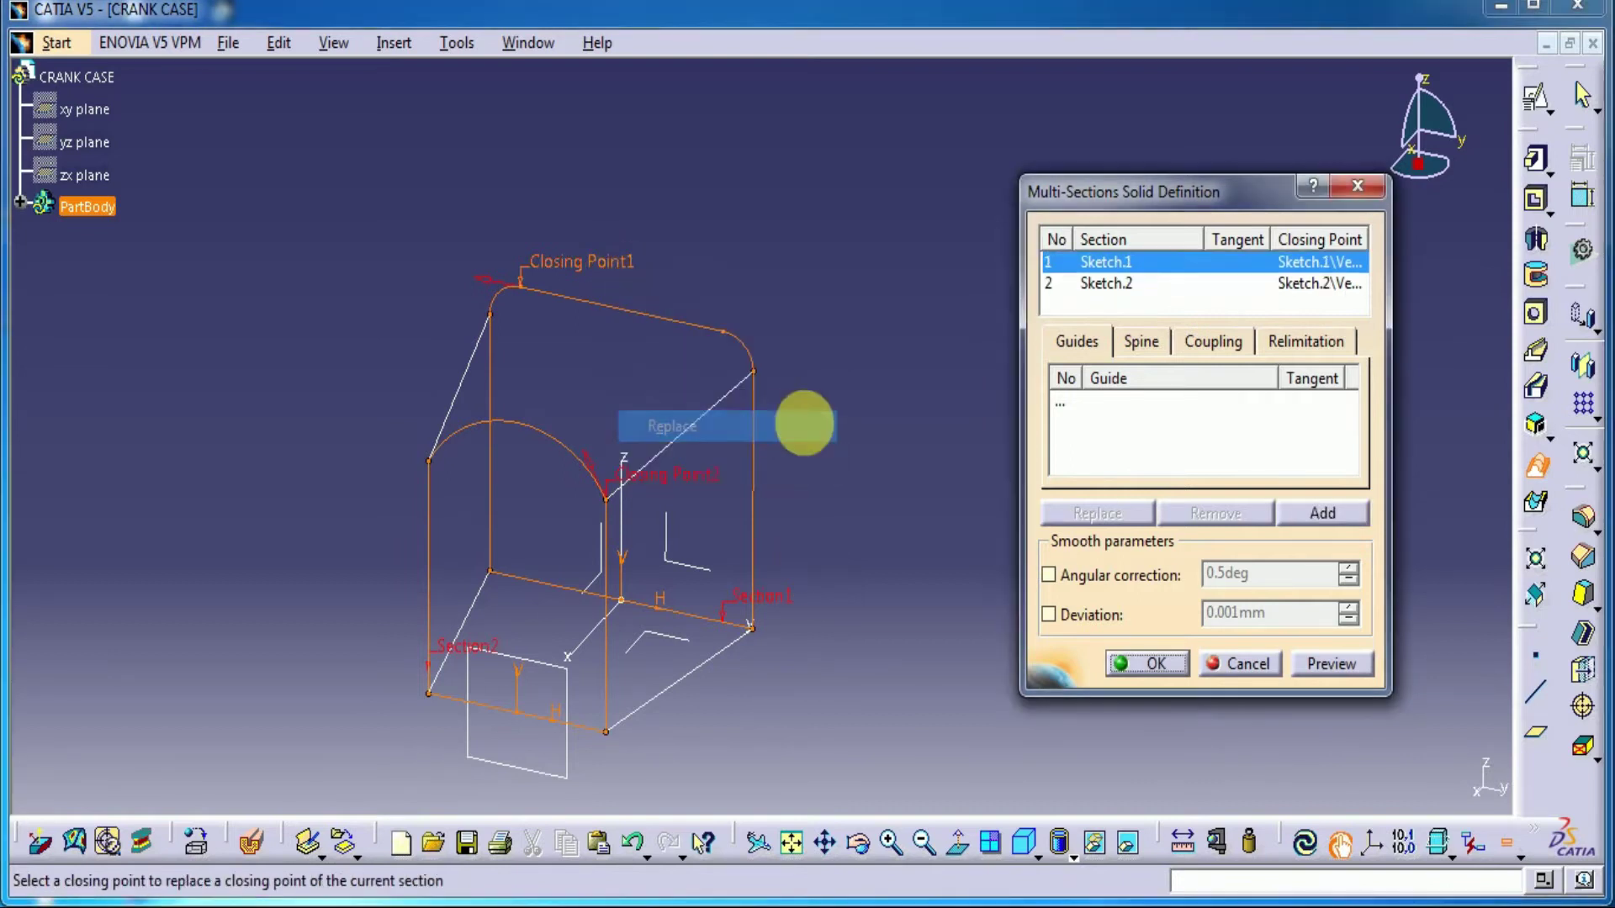
left_click(754, 371)
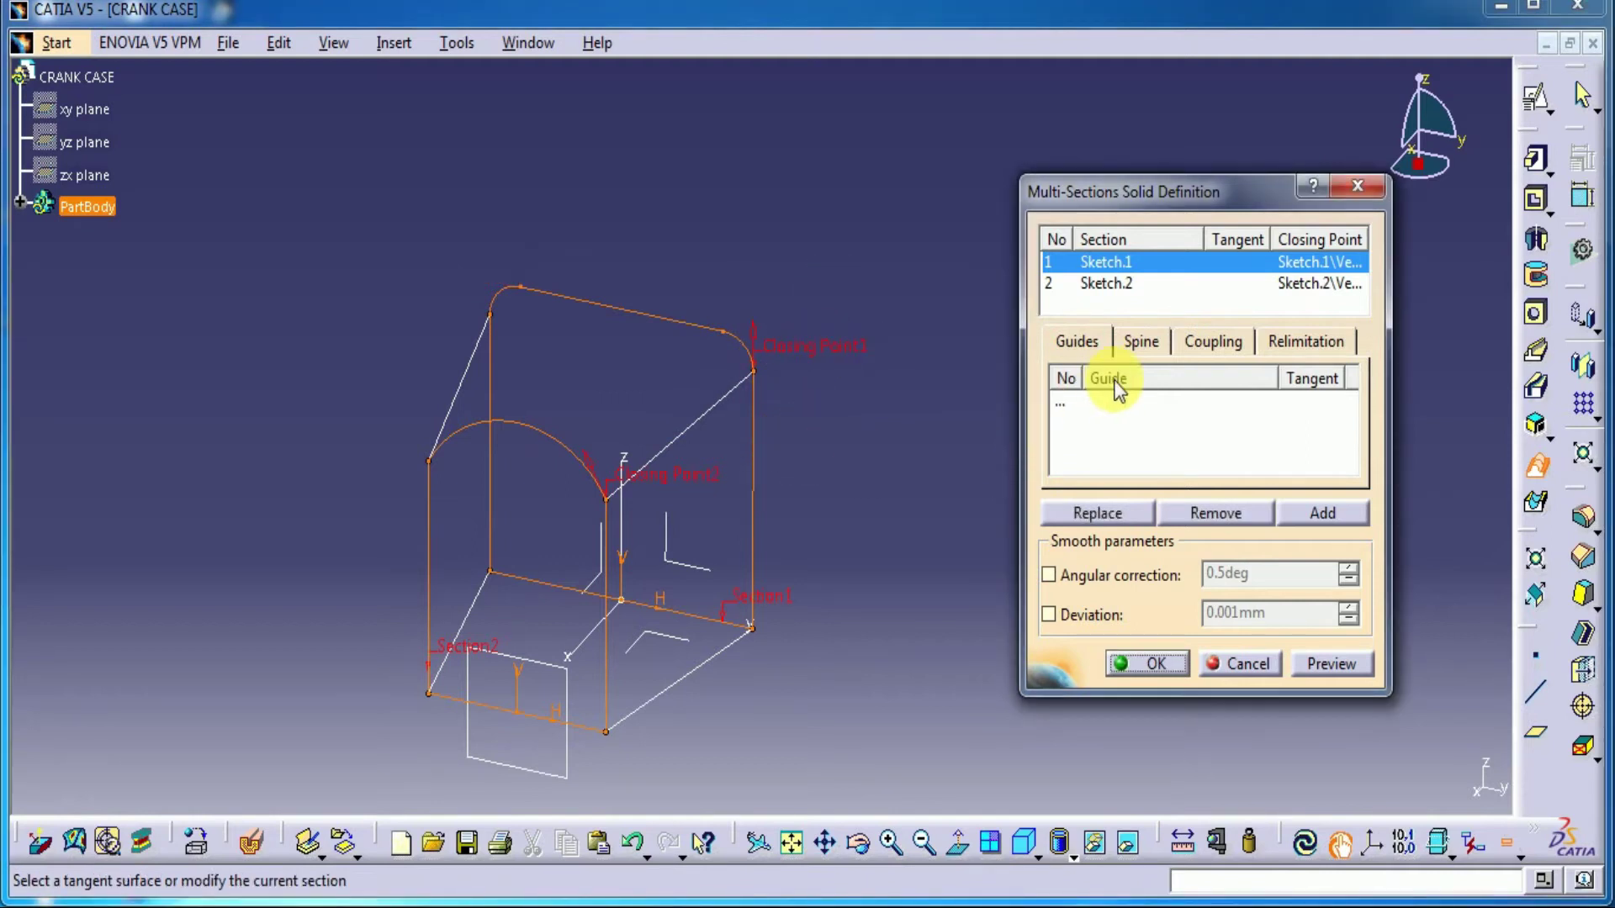
Add the four connecting lines as guides, in the order lower-right, upper-right, upper-left and lower-left.
left_click(1077, 344)
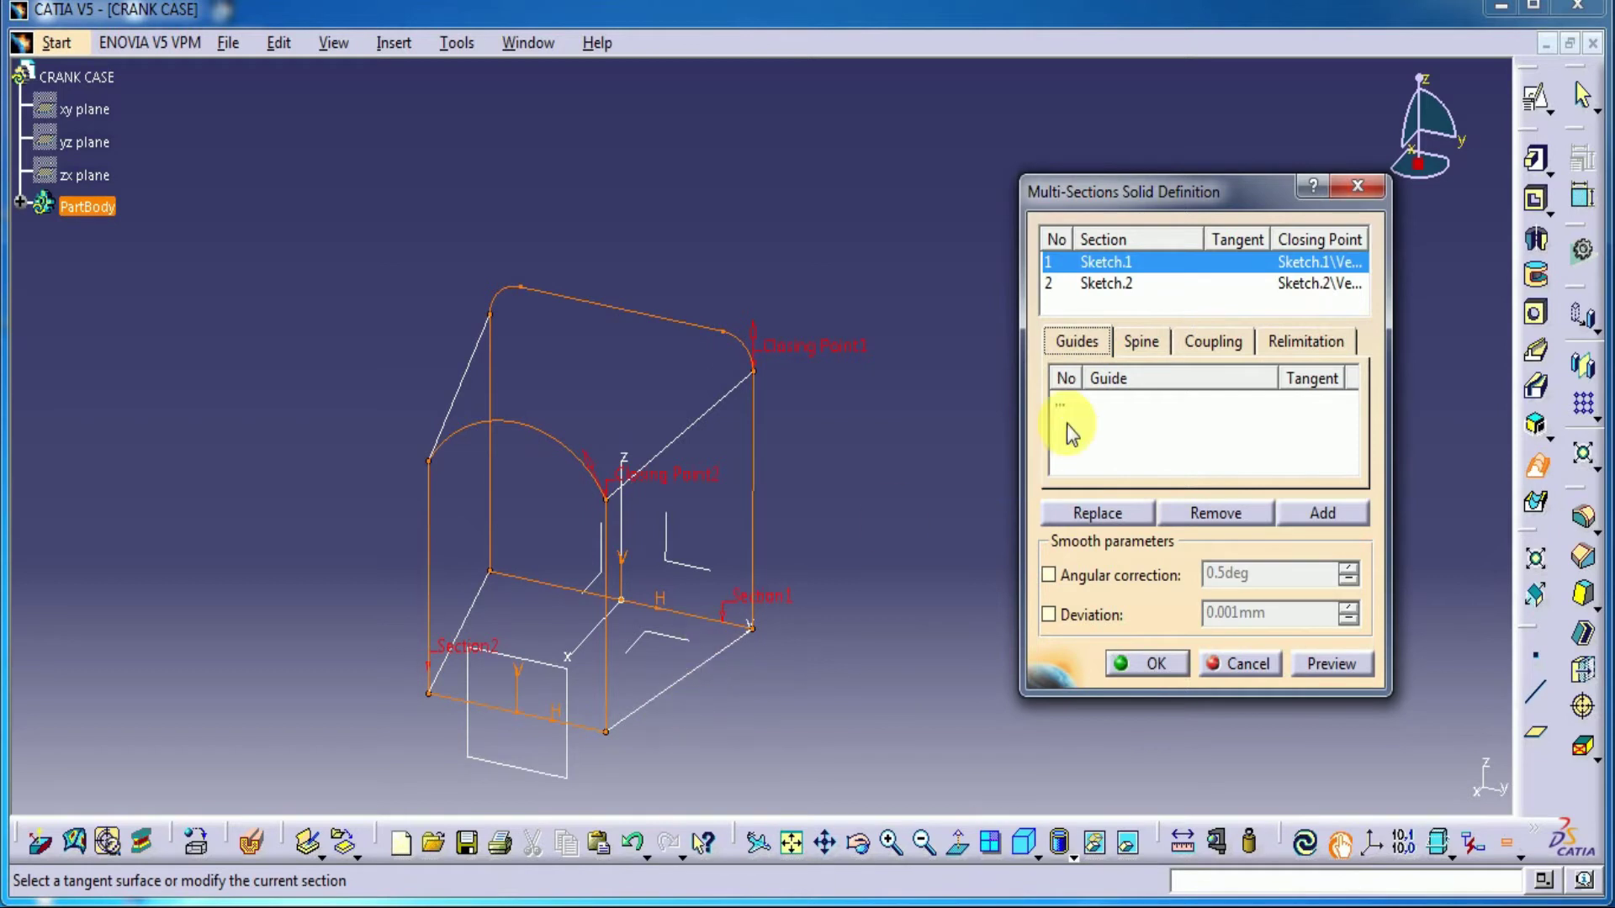
left_click(1120, 402)
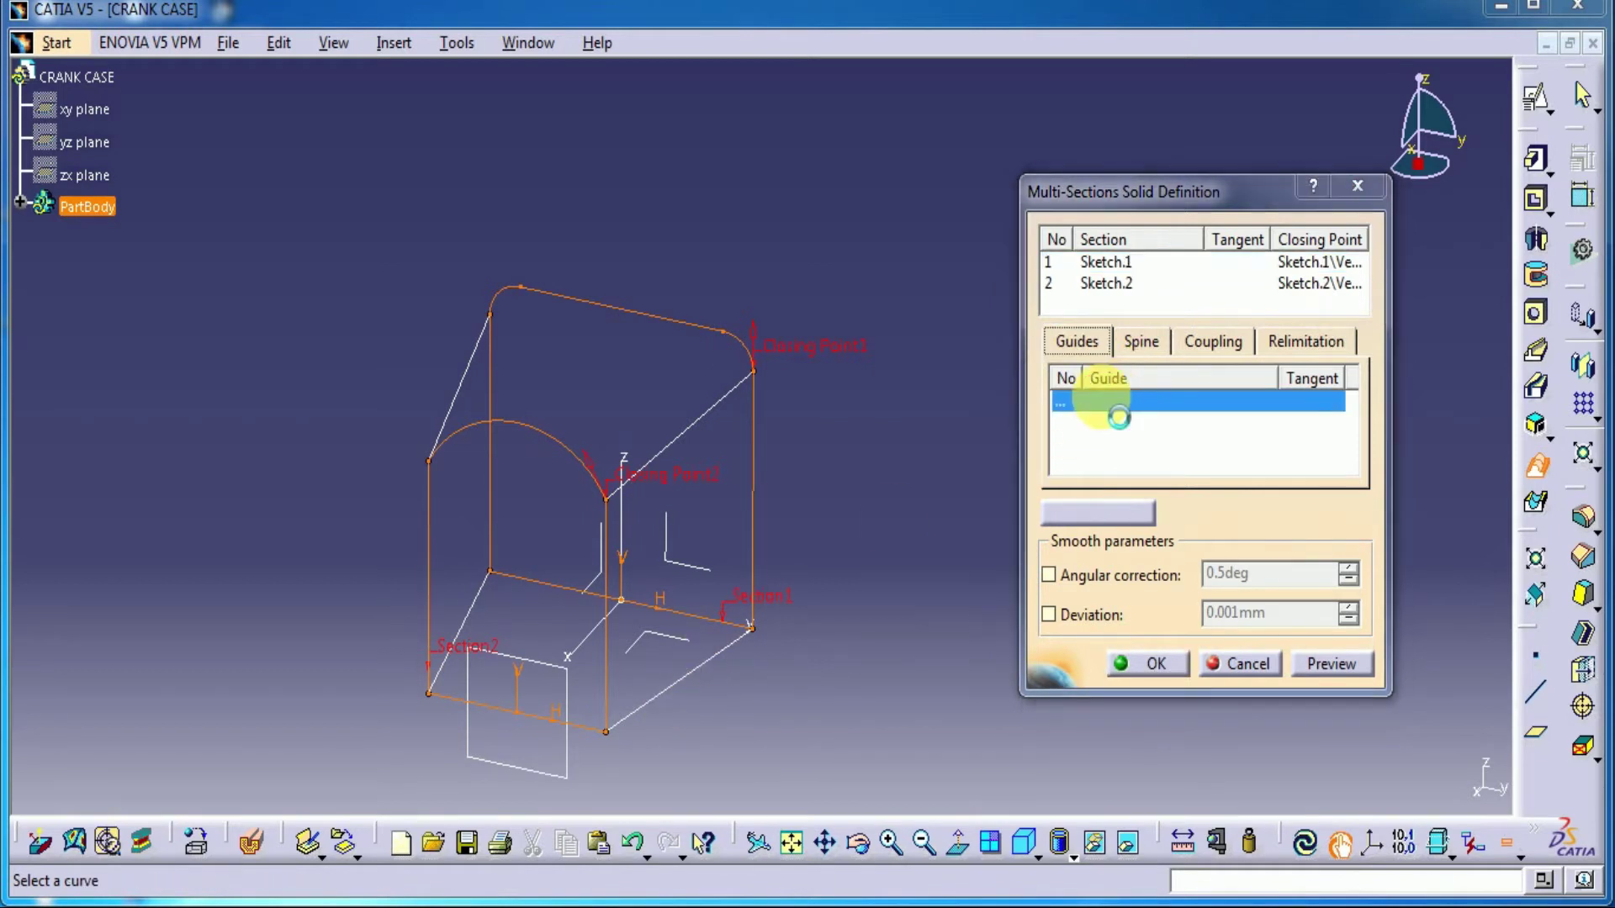
left_click(649, 700)
left_click(705, 413)
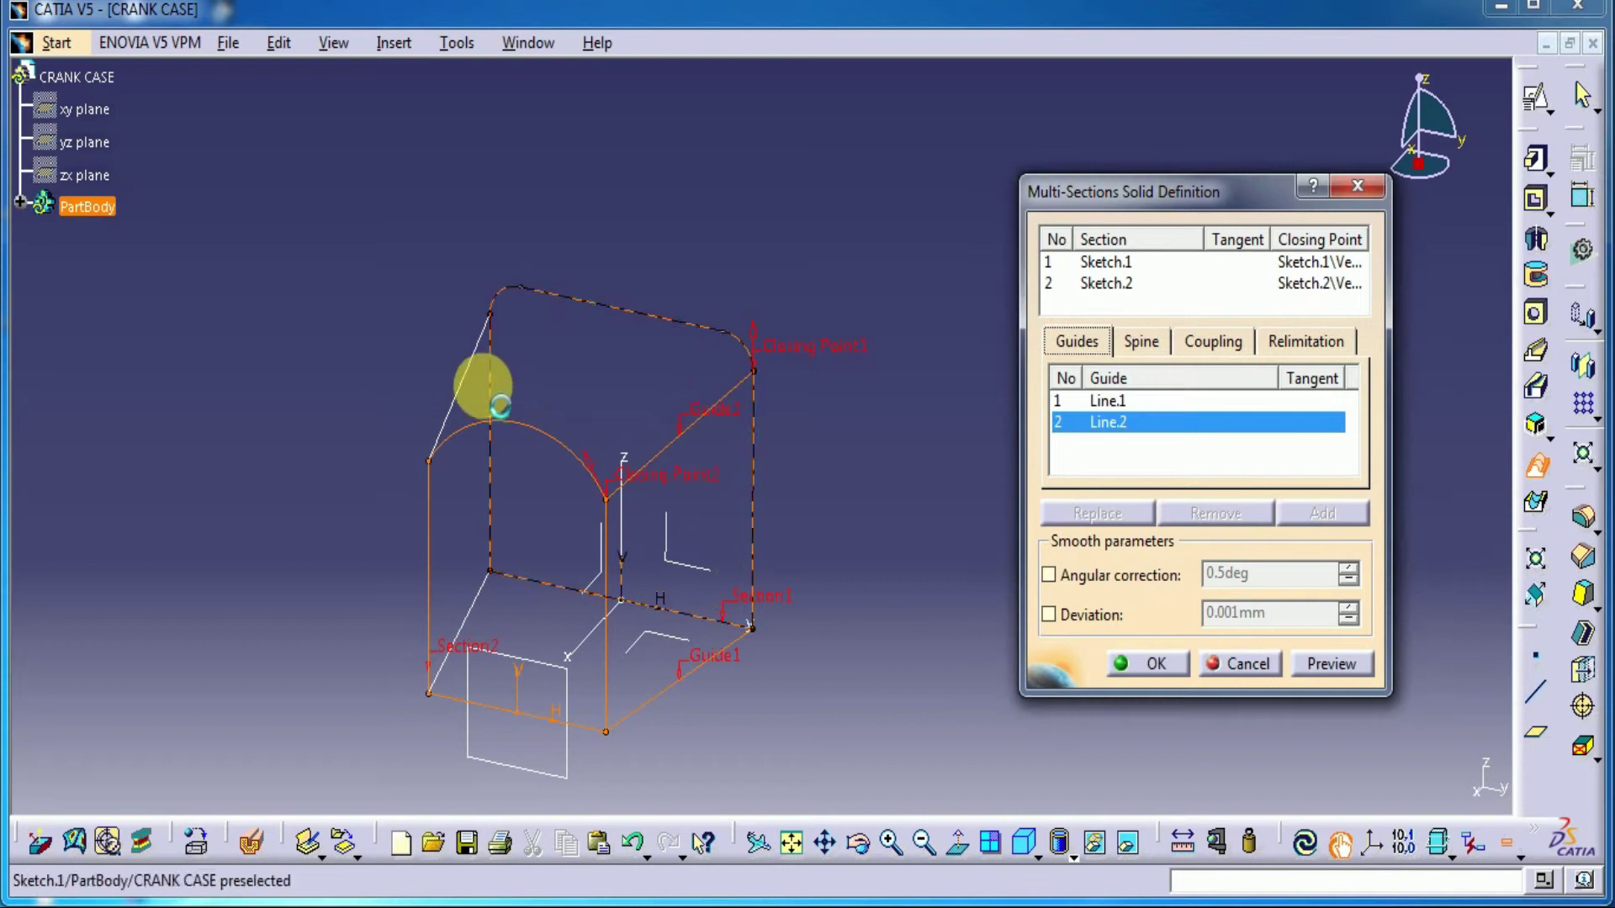
left_click(468, 390)
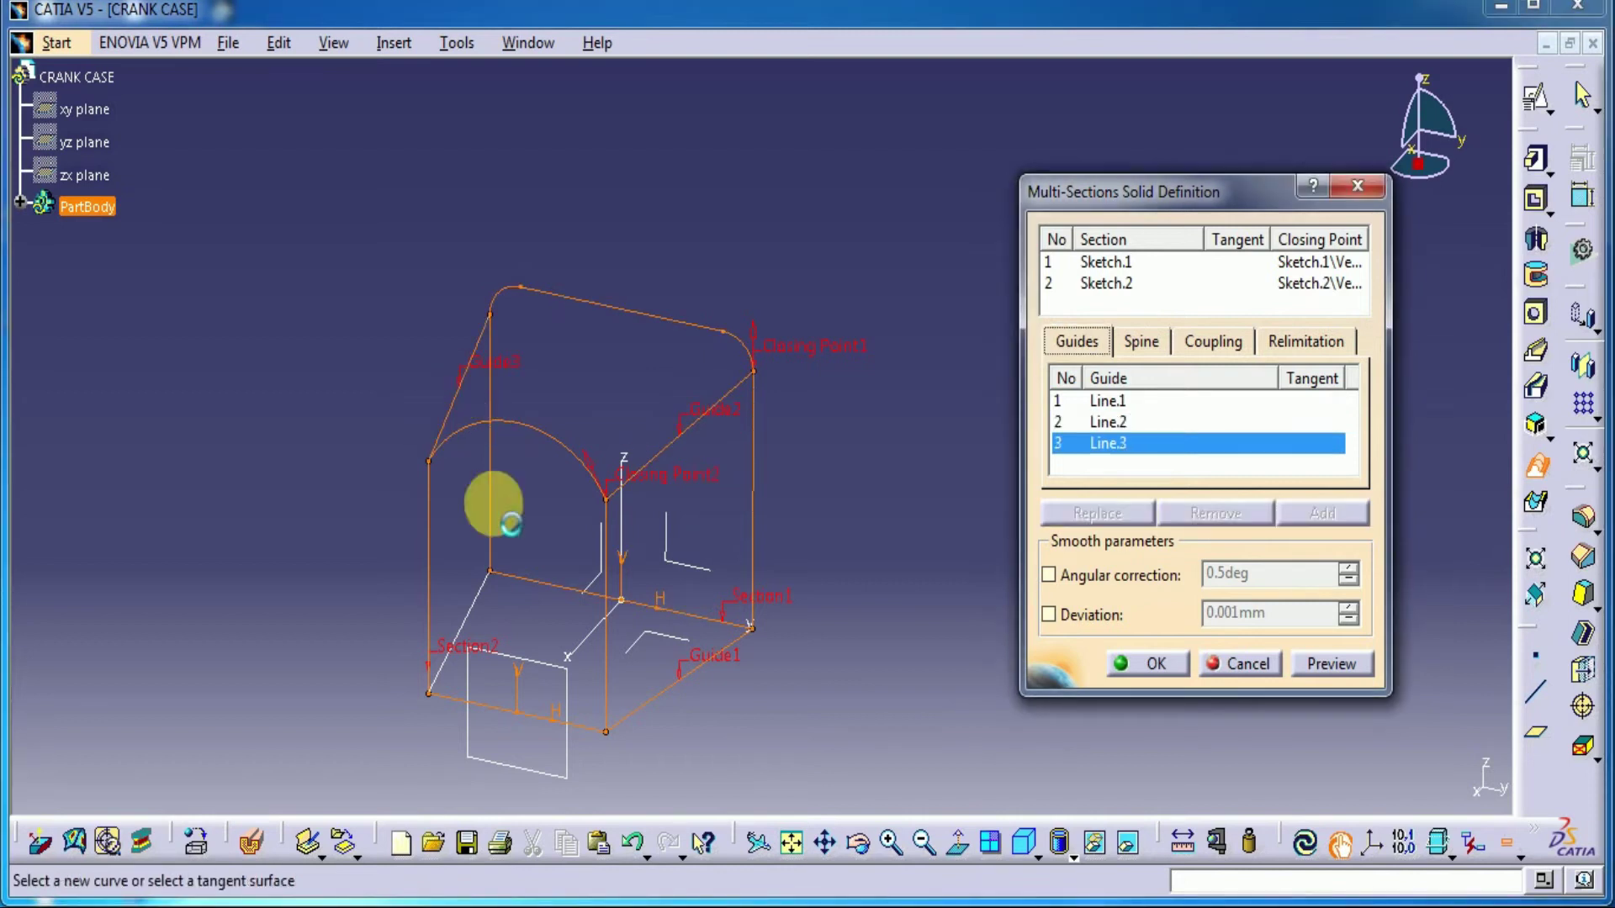
left_click(484, 616)
Try to preview and create the multi-sections solid with the Tangency then curvature section coupling.
left_click(1329, 664)
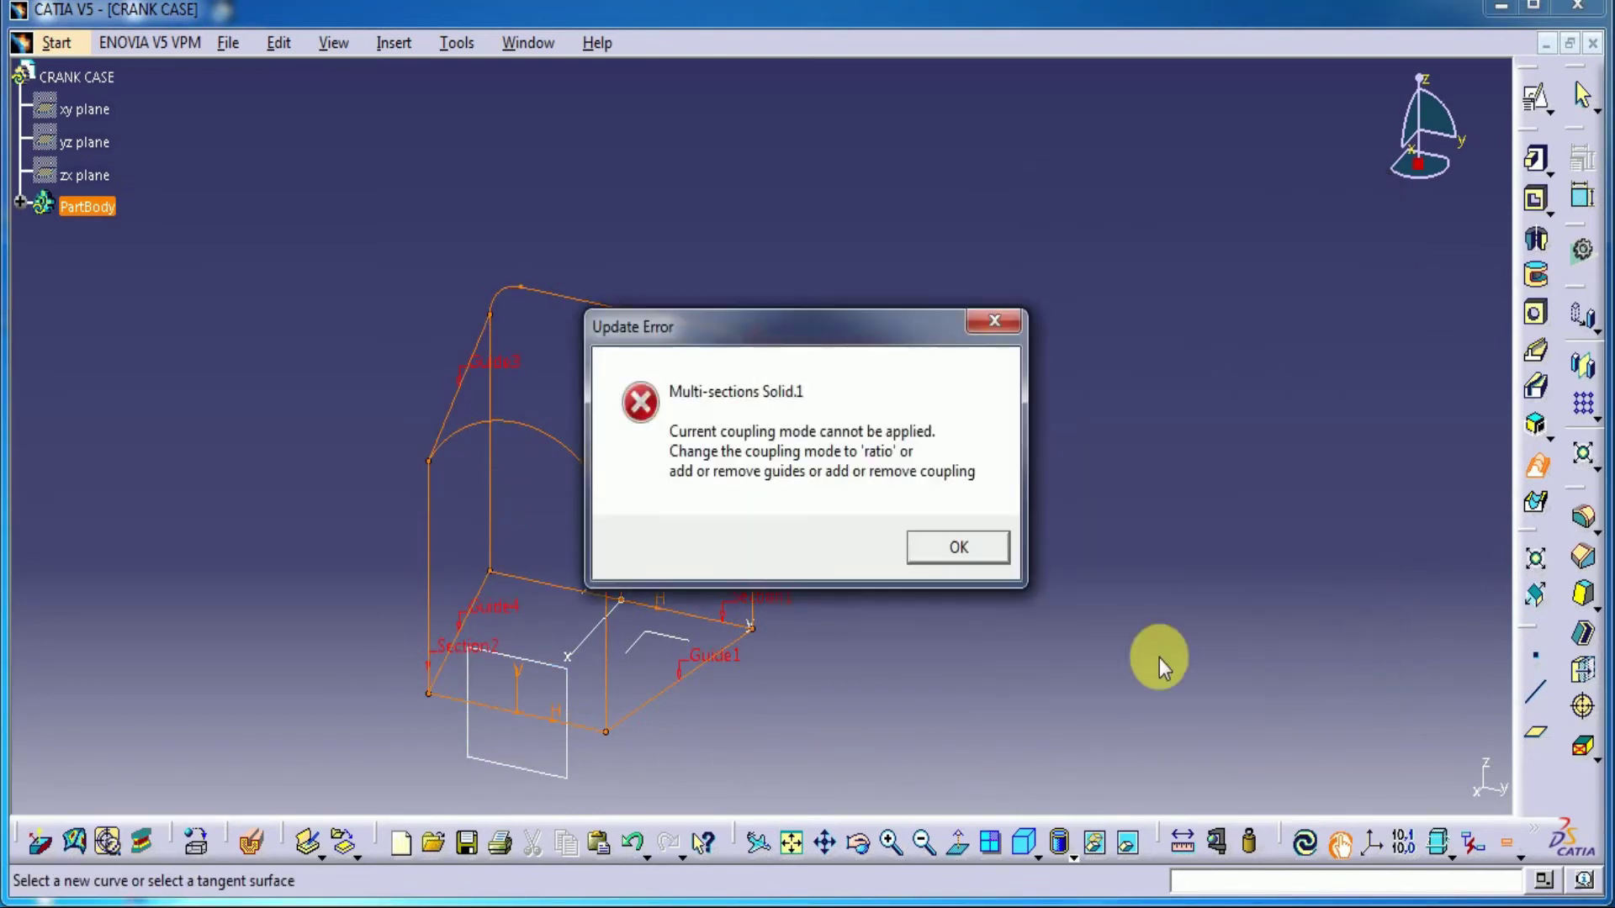
left_click(958, 547)
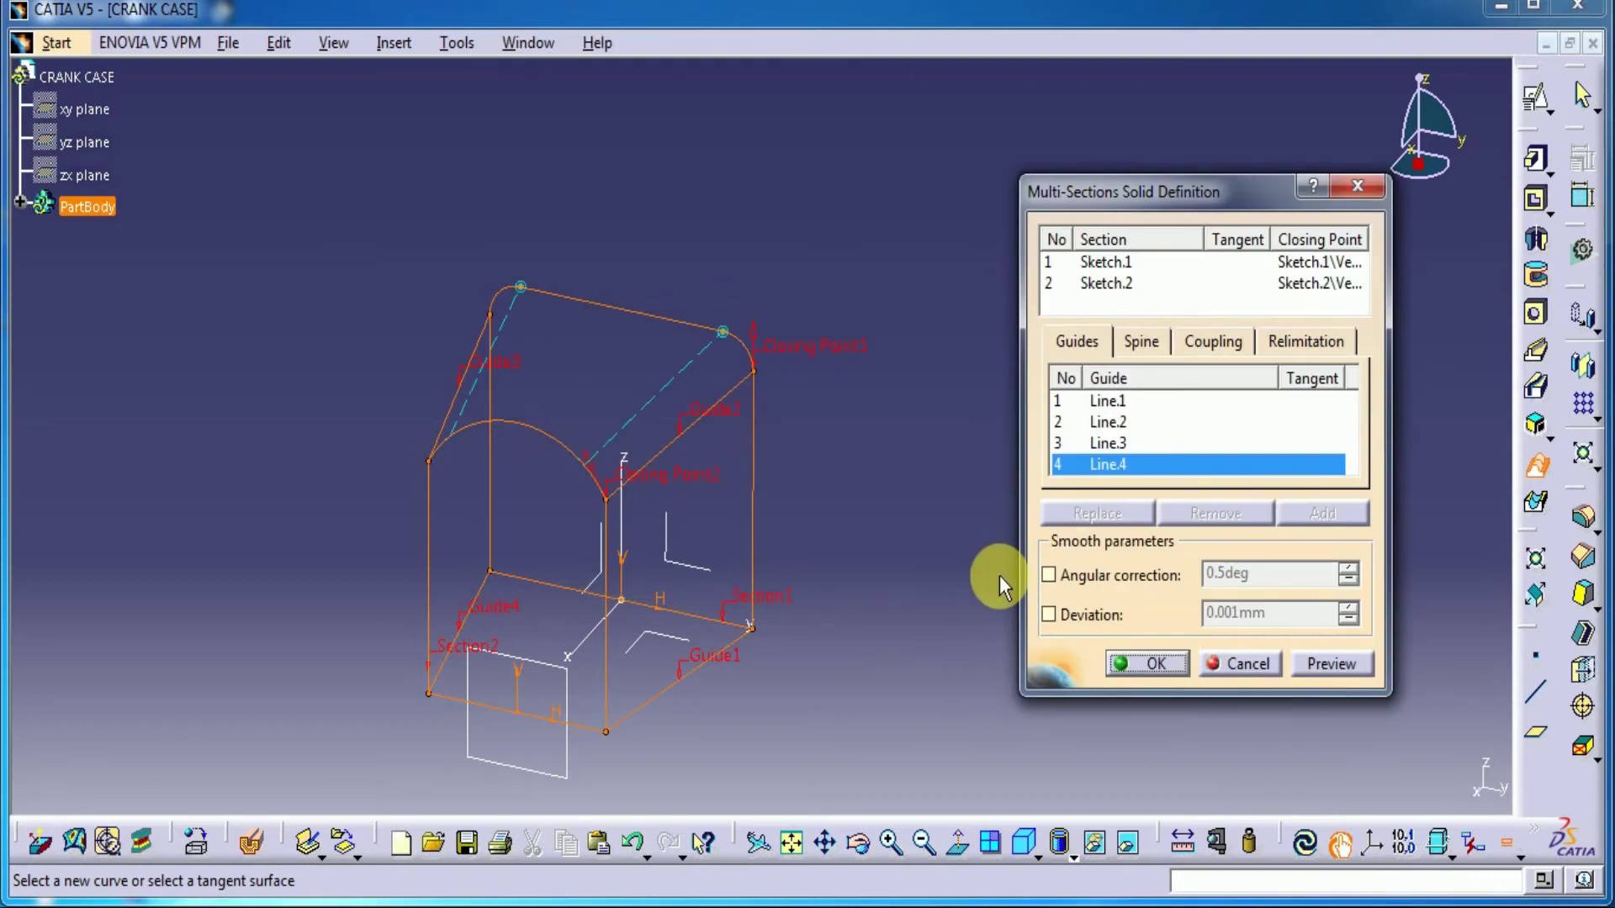
left_click(1148, 663)
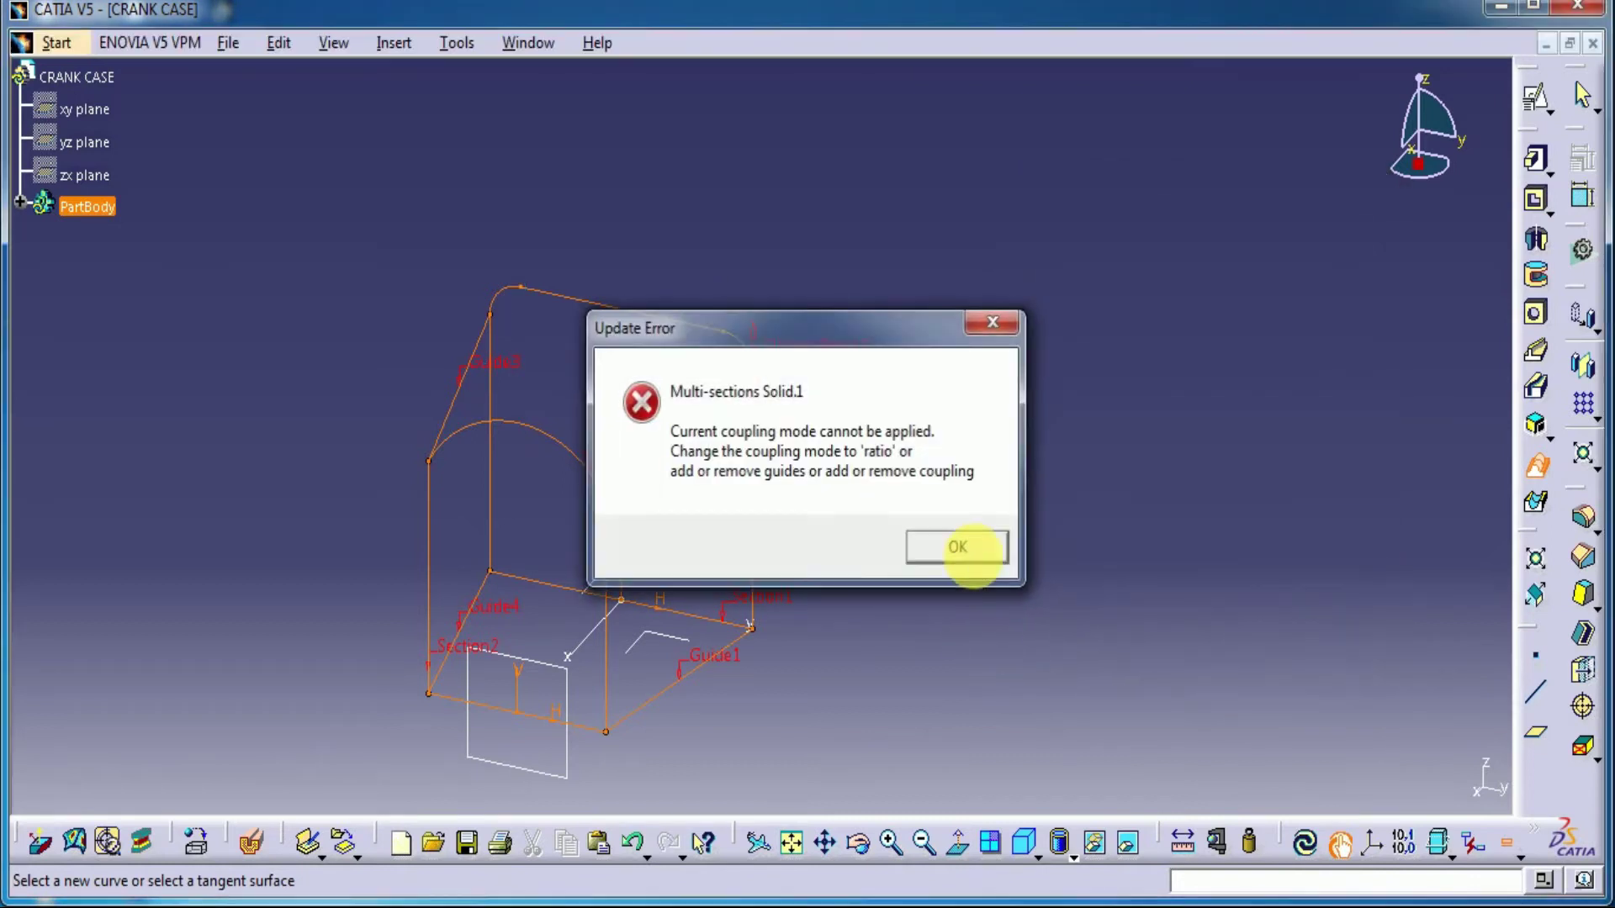
left_click(958, 547)
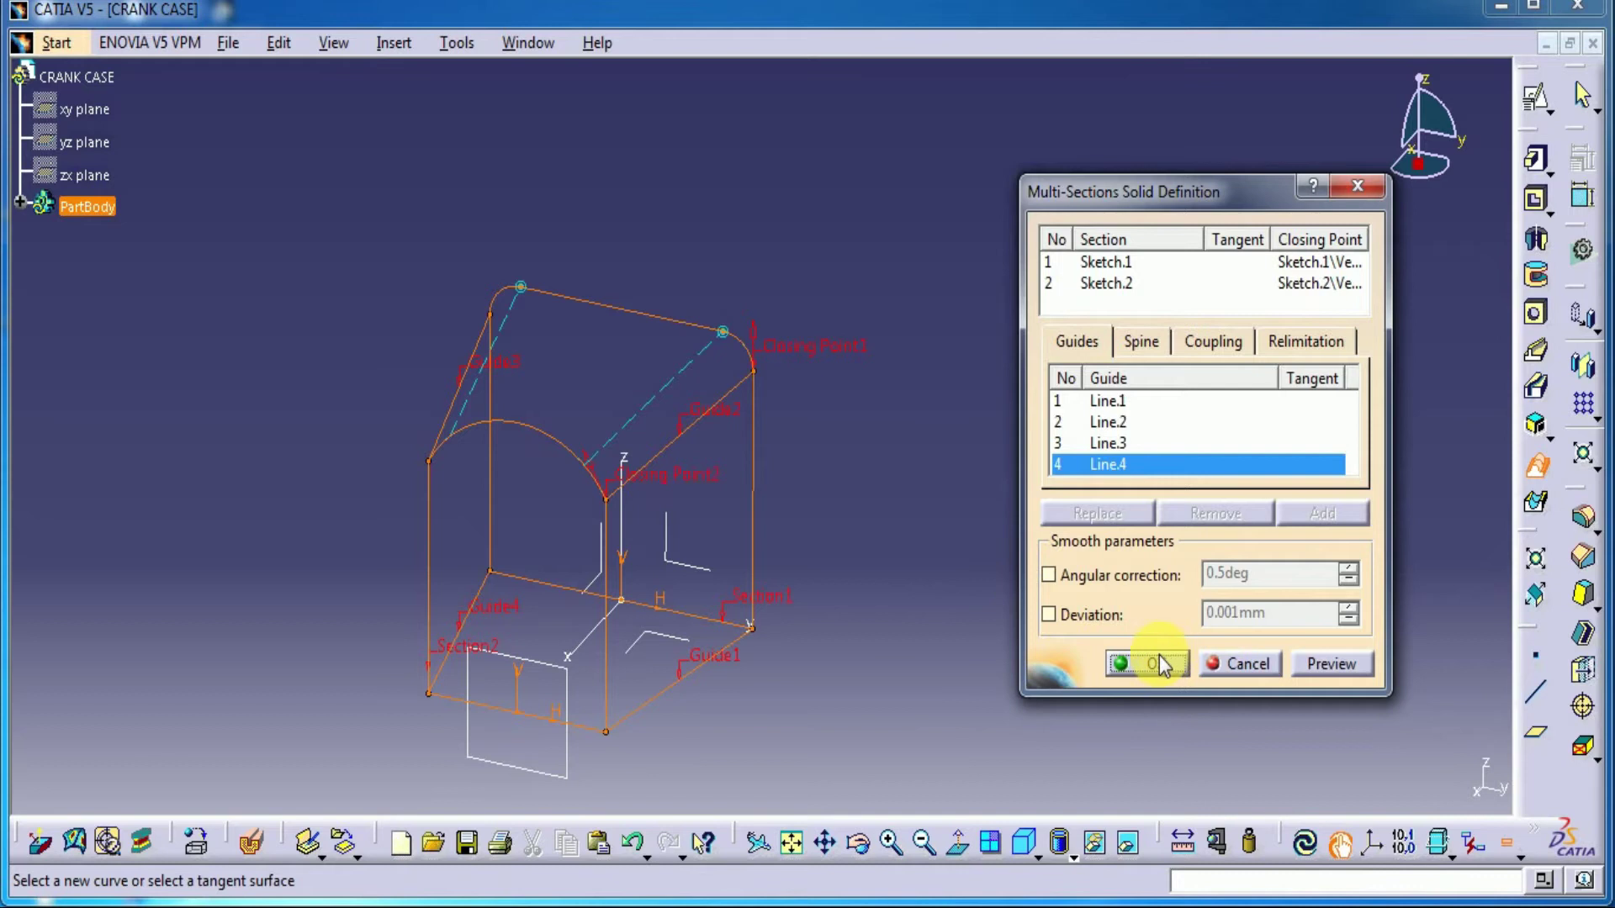
Set the sections coupling to Ratio, then preview and create the multi-sections solid.
left_click(1303, 345)
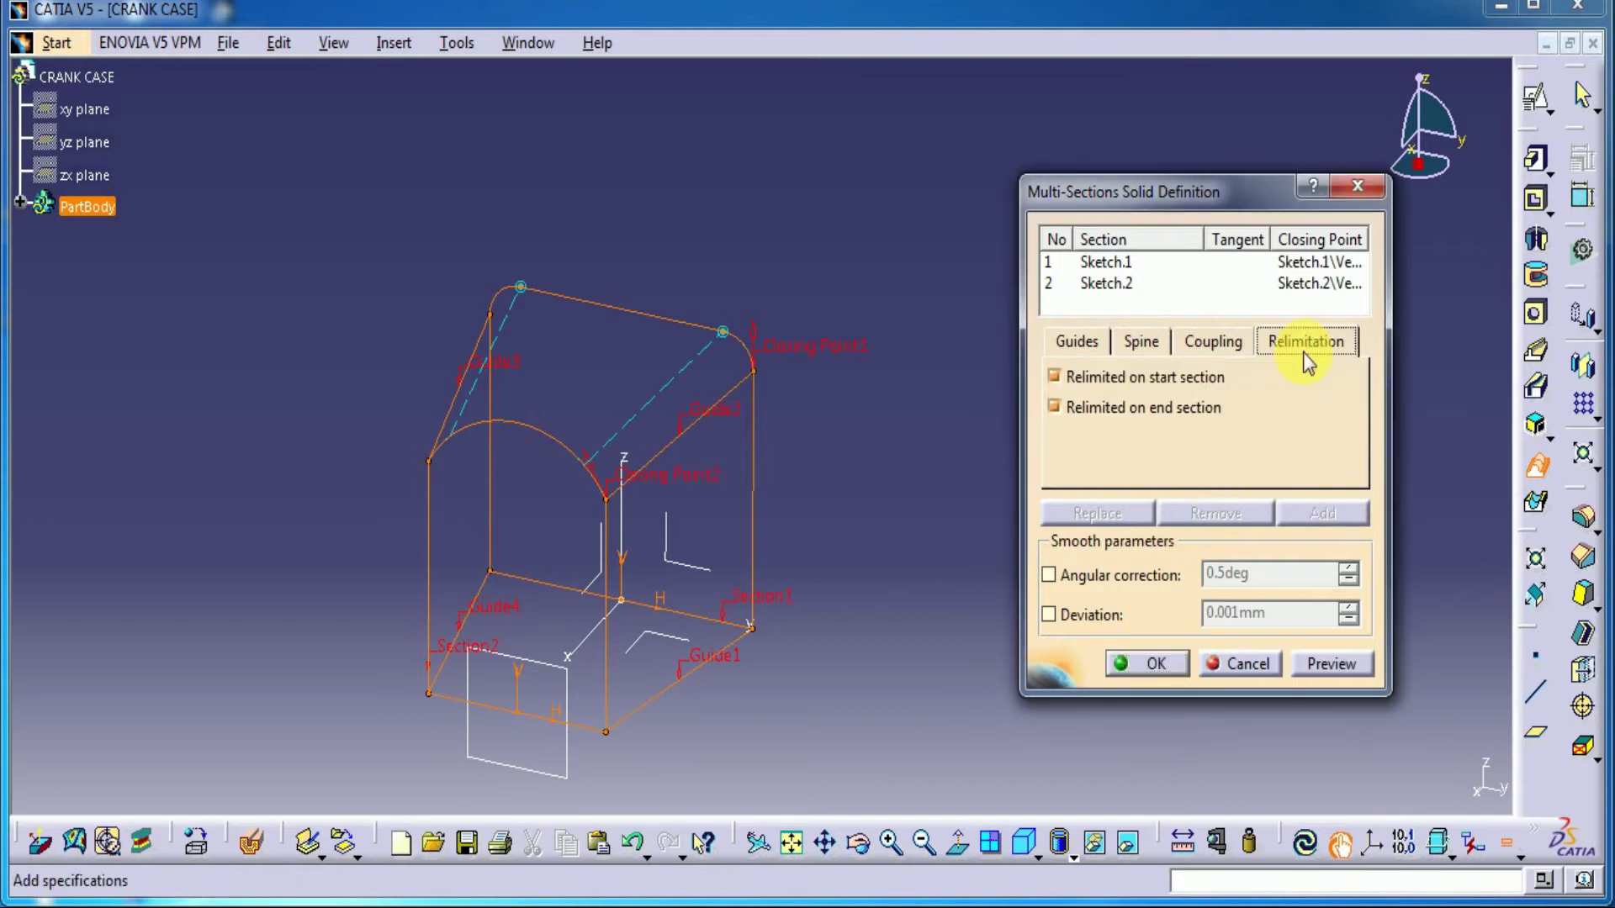
left_click(1211, 343)
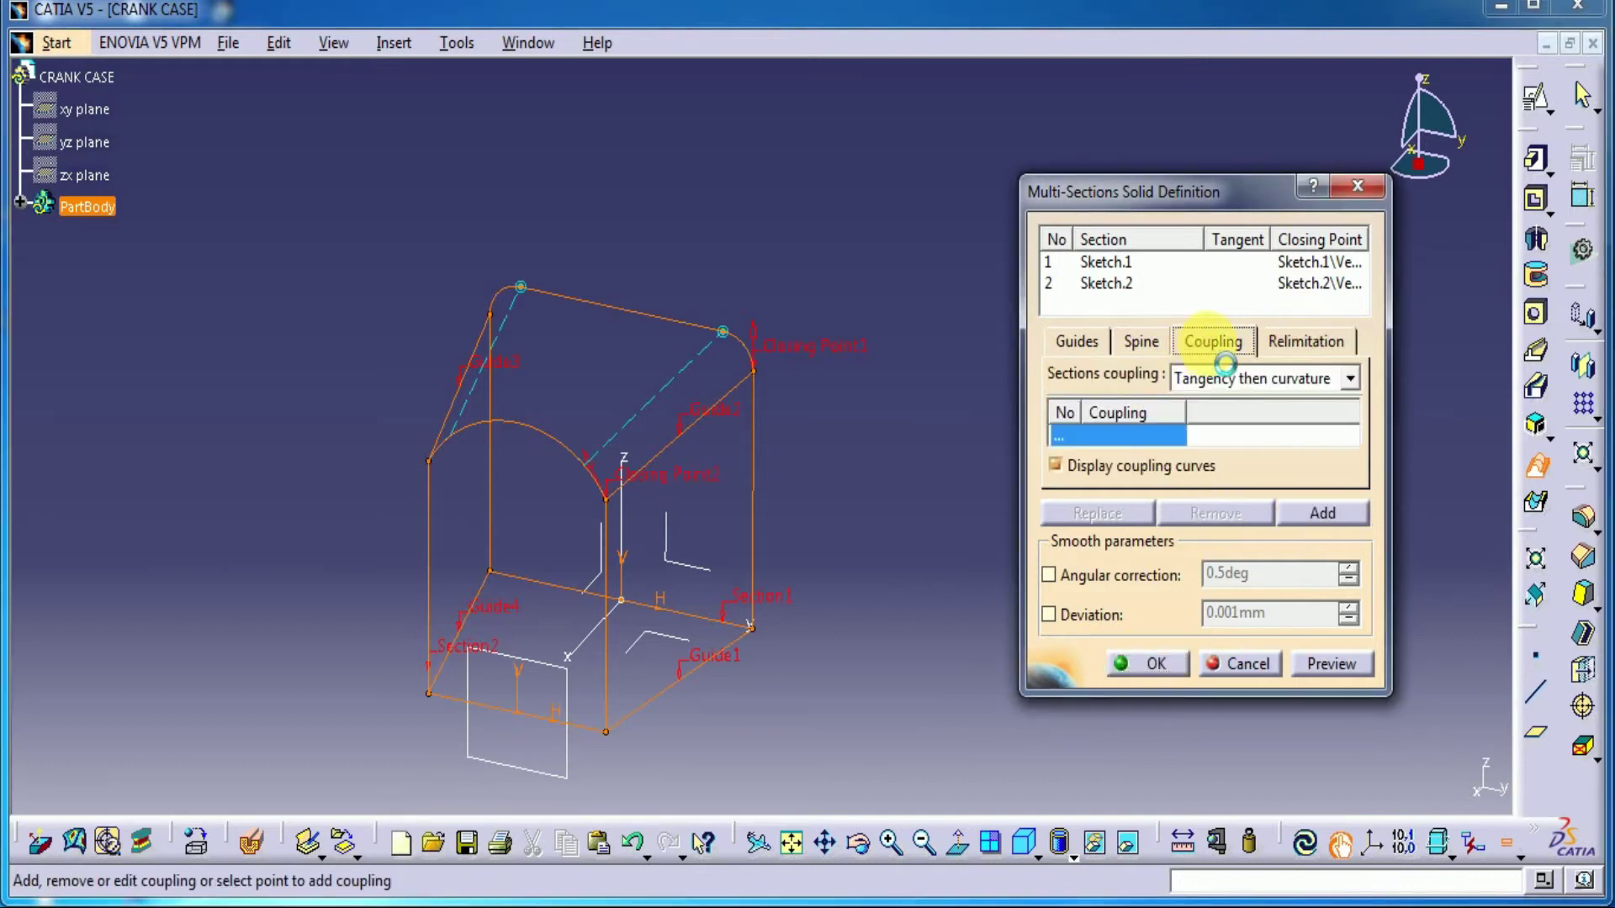
left_click(1306, 390)
left_click(1243, 404)
left_click(1335, 664)
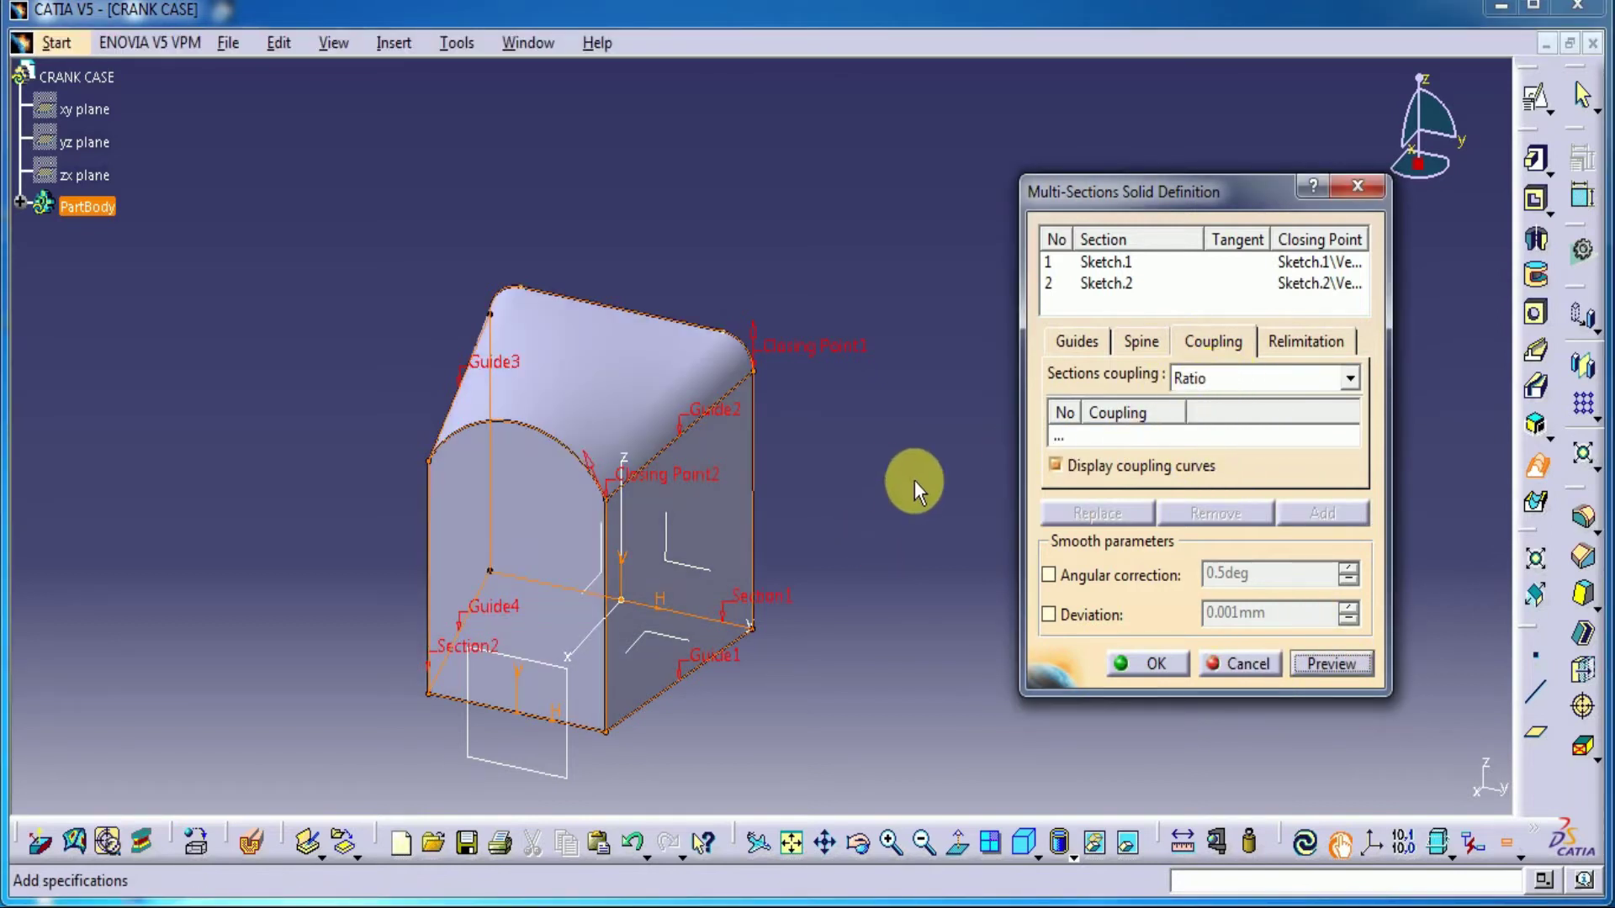
left_click(1155, 663)
Open a new sketch on the solid's arched front face.
middle_click_drag(937, 556, 1070, 477)
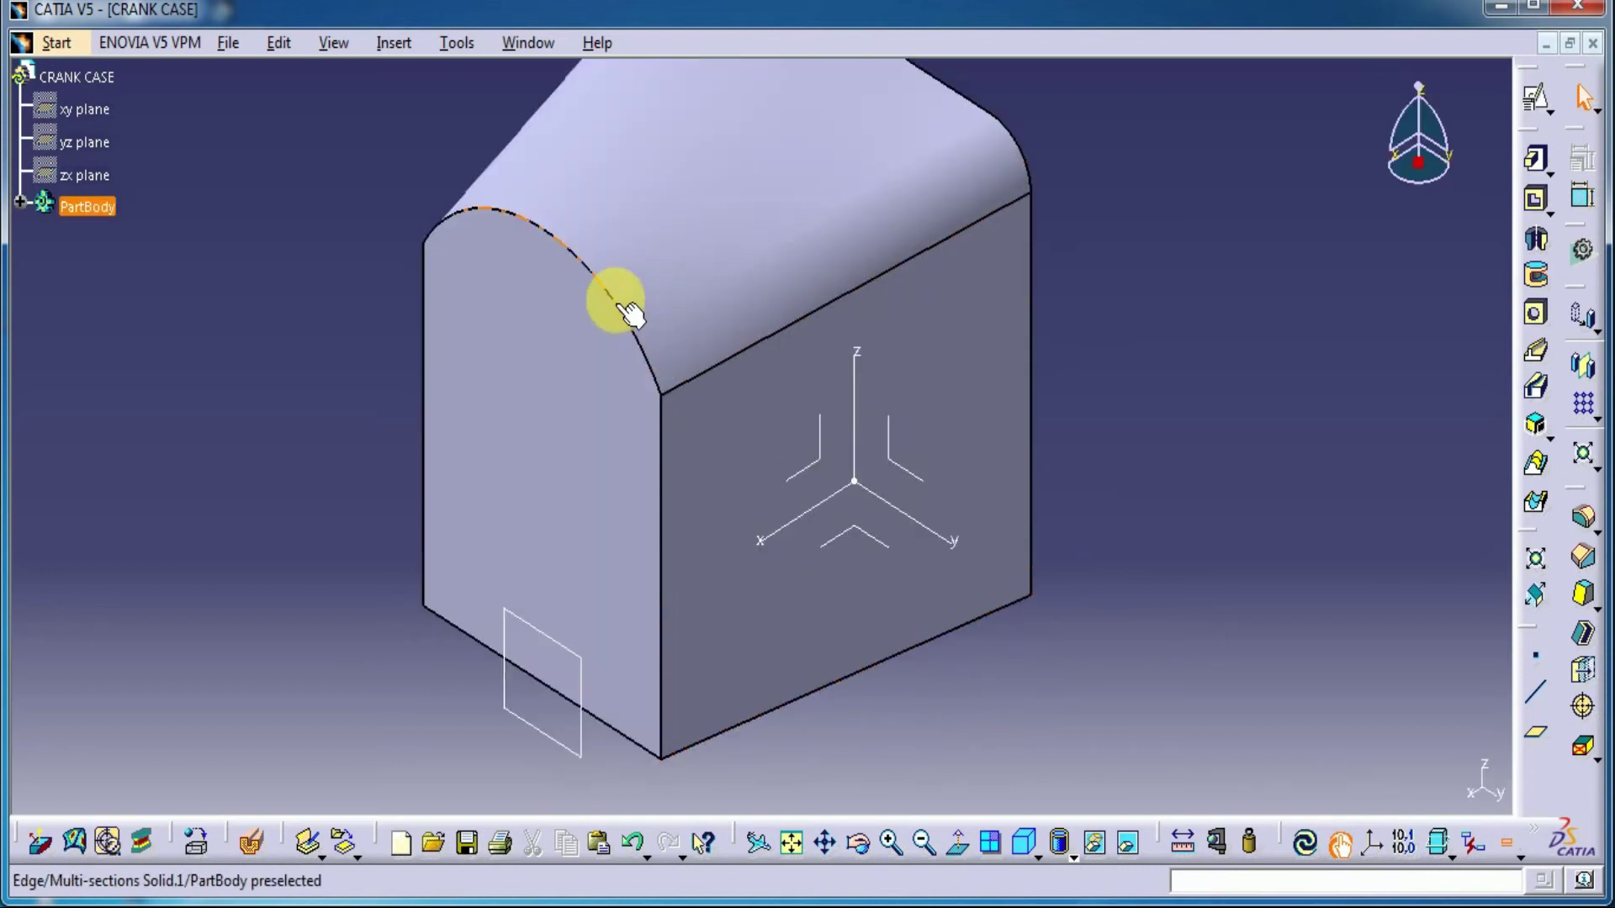
left_click(629, 314)
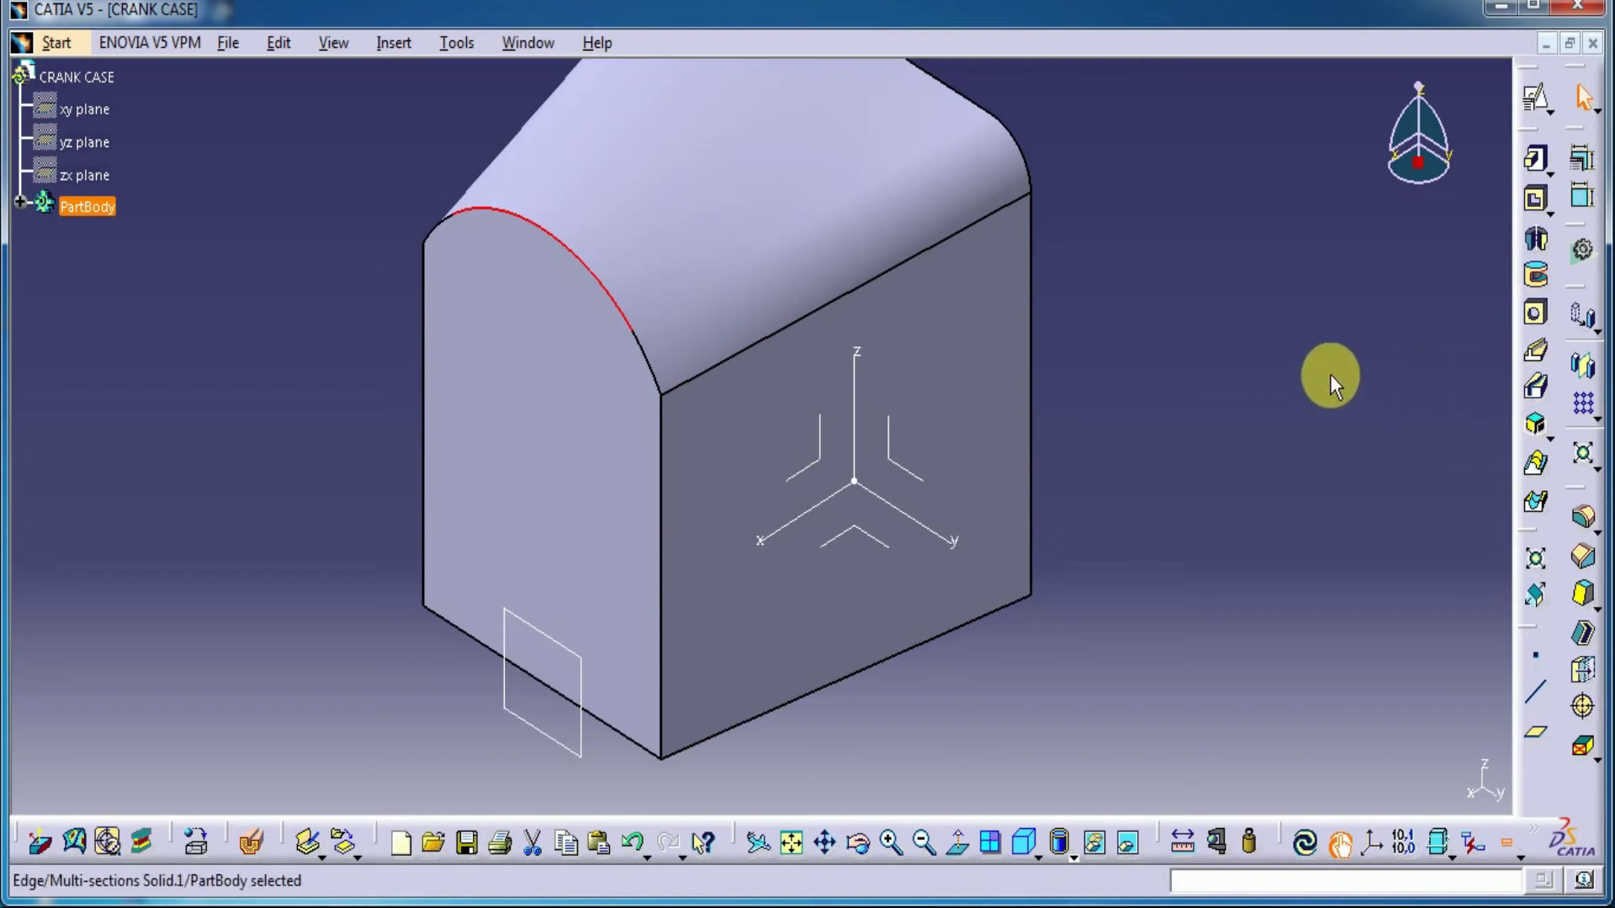
left_click(1304, 396)
left_click(542, 421)
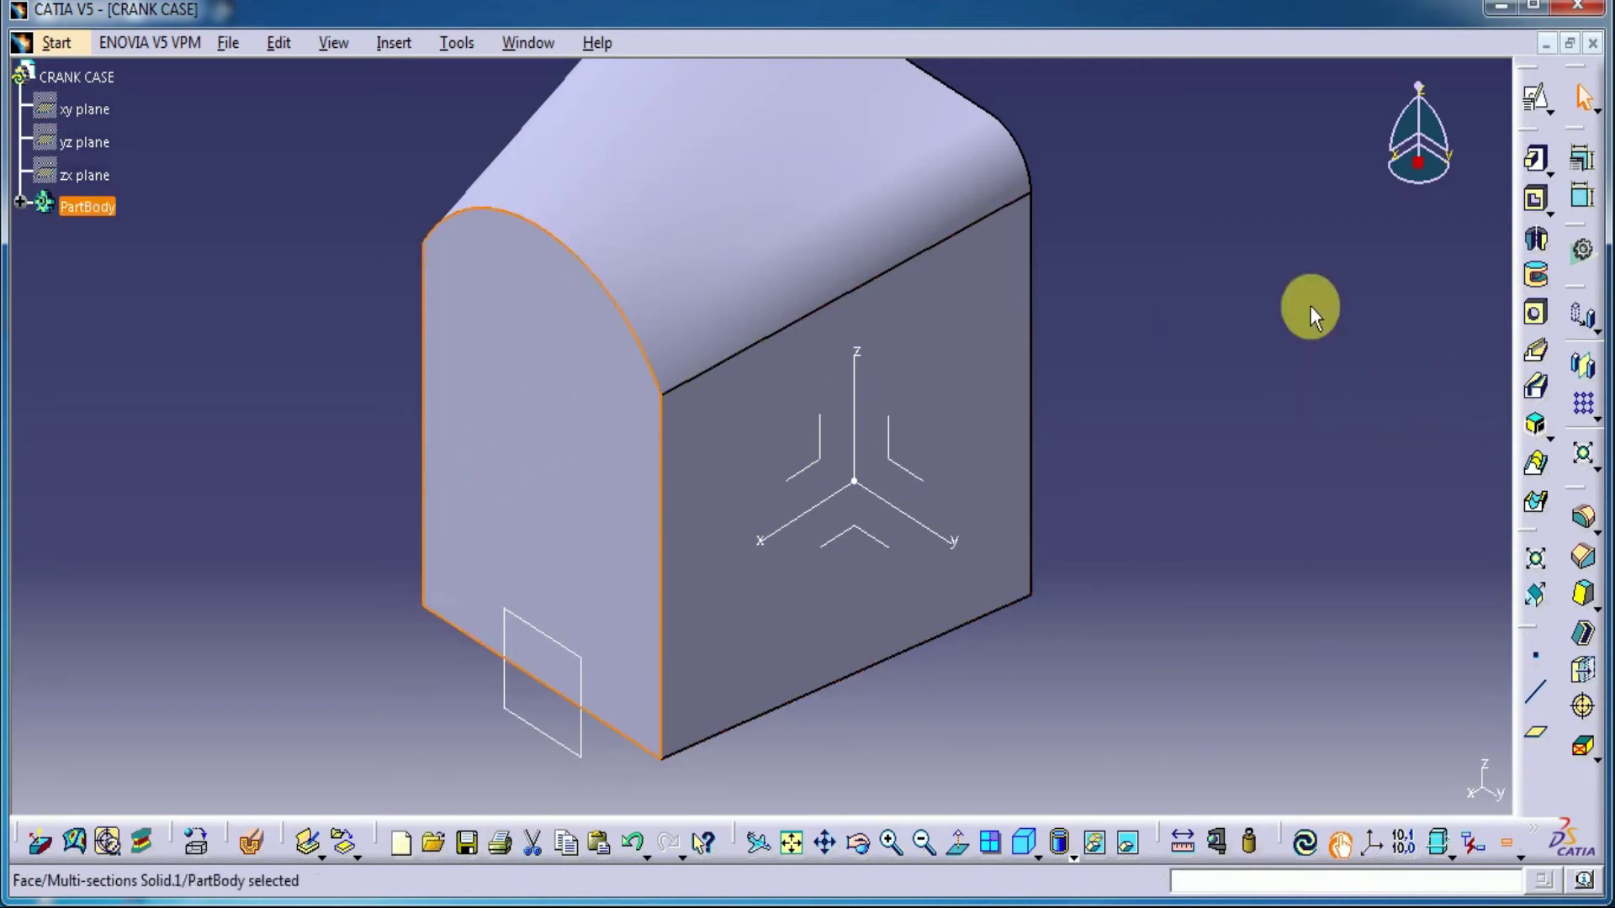
left_click(1538, 99)
left_click(1302, 513)
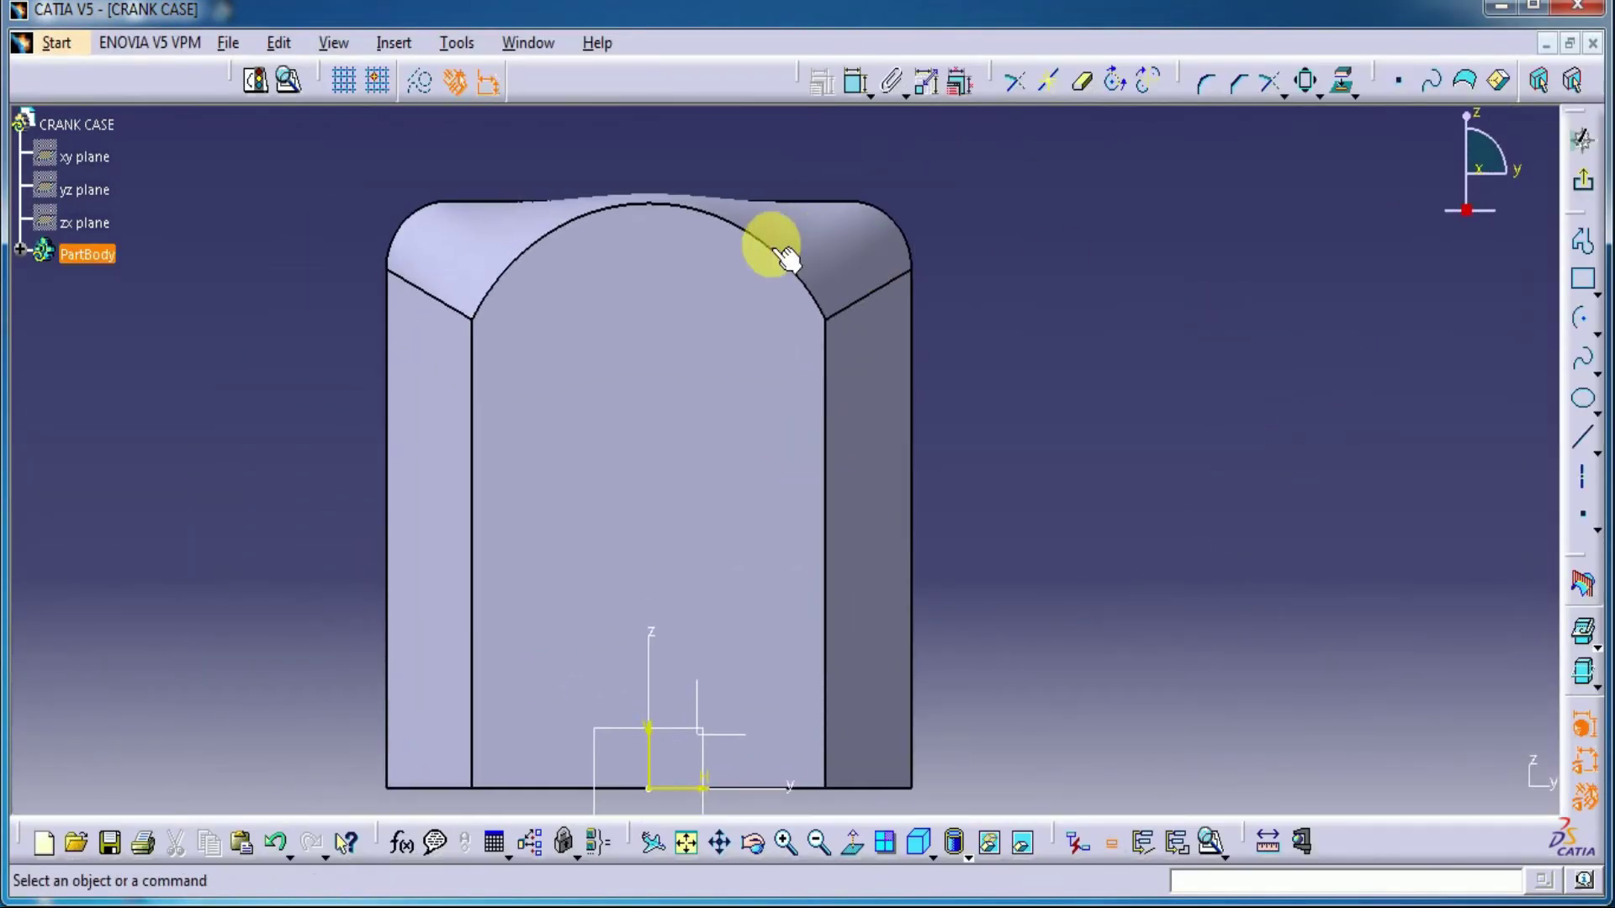
Project the front face's upper arc edge into the sketch and convert the projection to a construction element.
left_click(759, 246)
left_click(1341, 81)
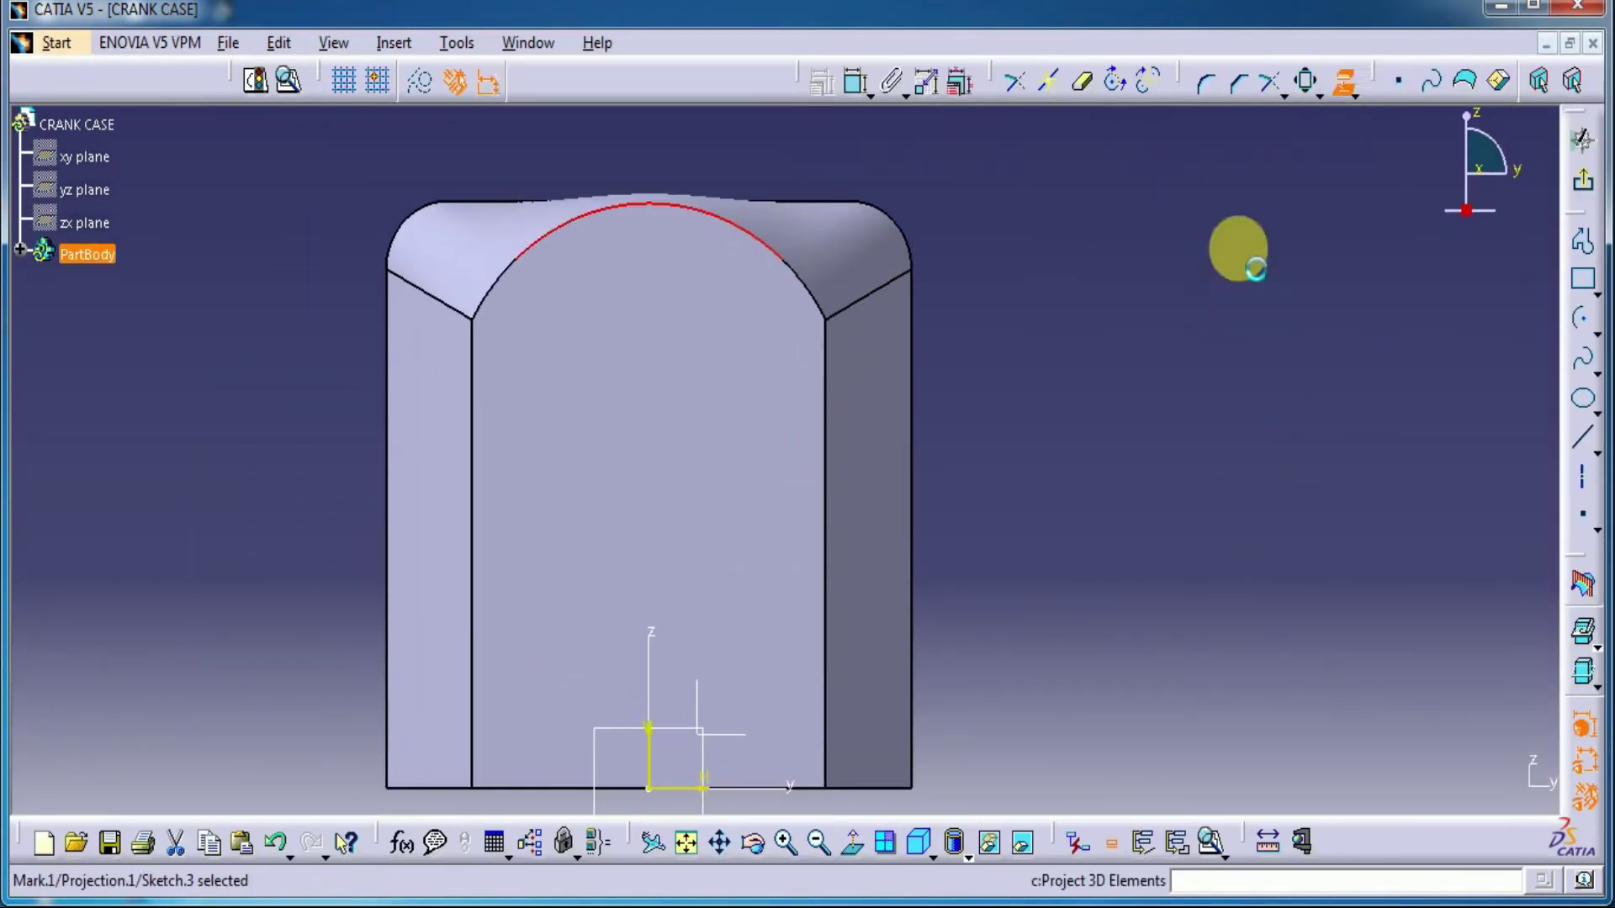
left_click(676, 209)
left_click(419, 82)
left_click(1116, 278)
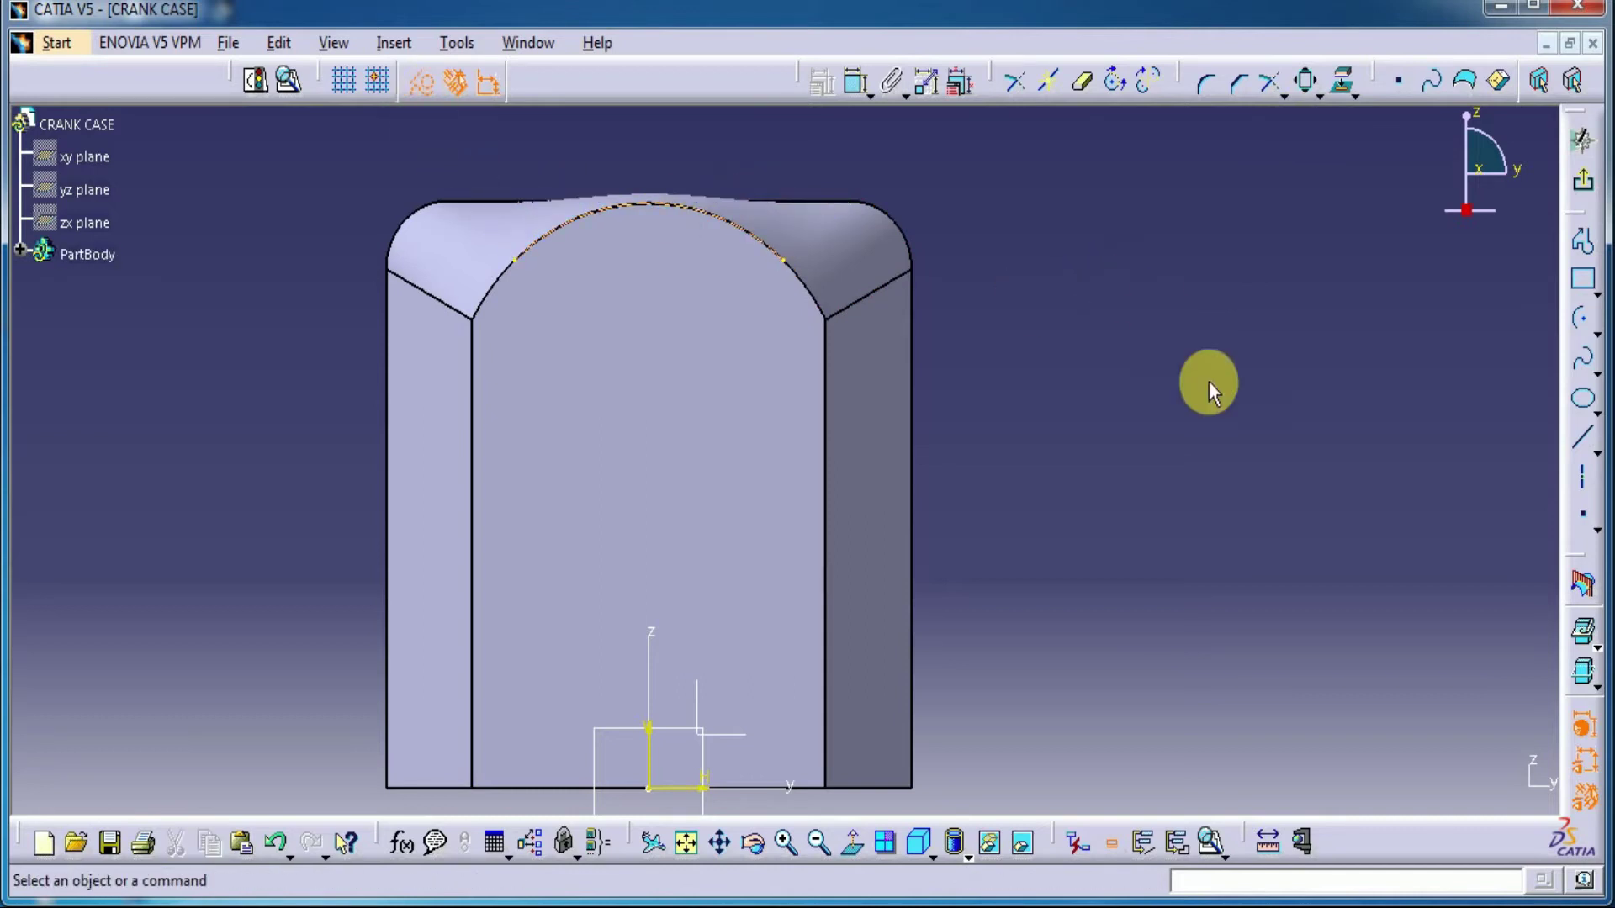
Turn off construction mode and sketch a circle about 21 mm in diameter, concentric with the projected arc.
left_click(1599, 338)
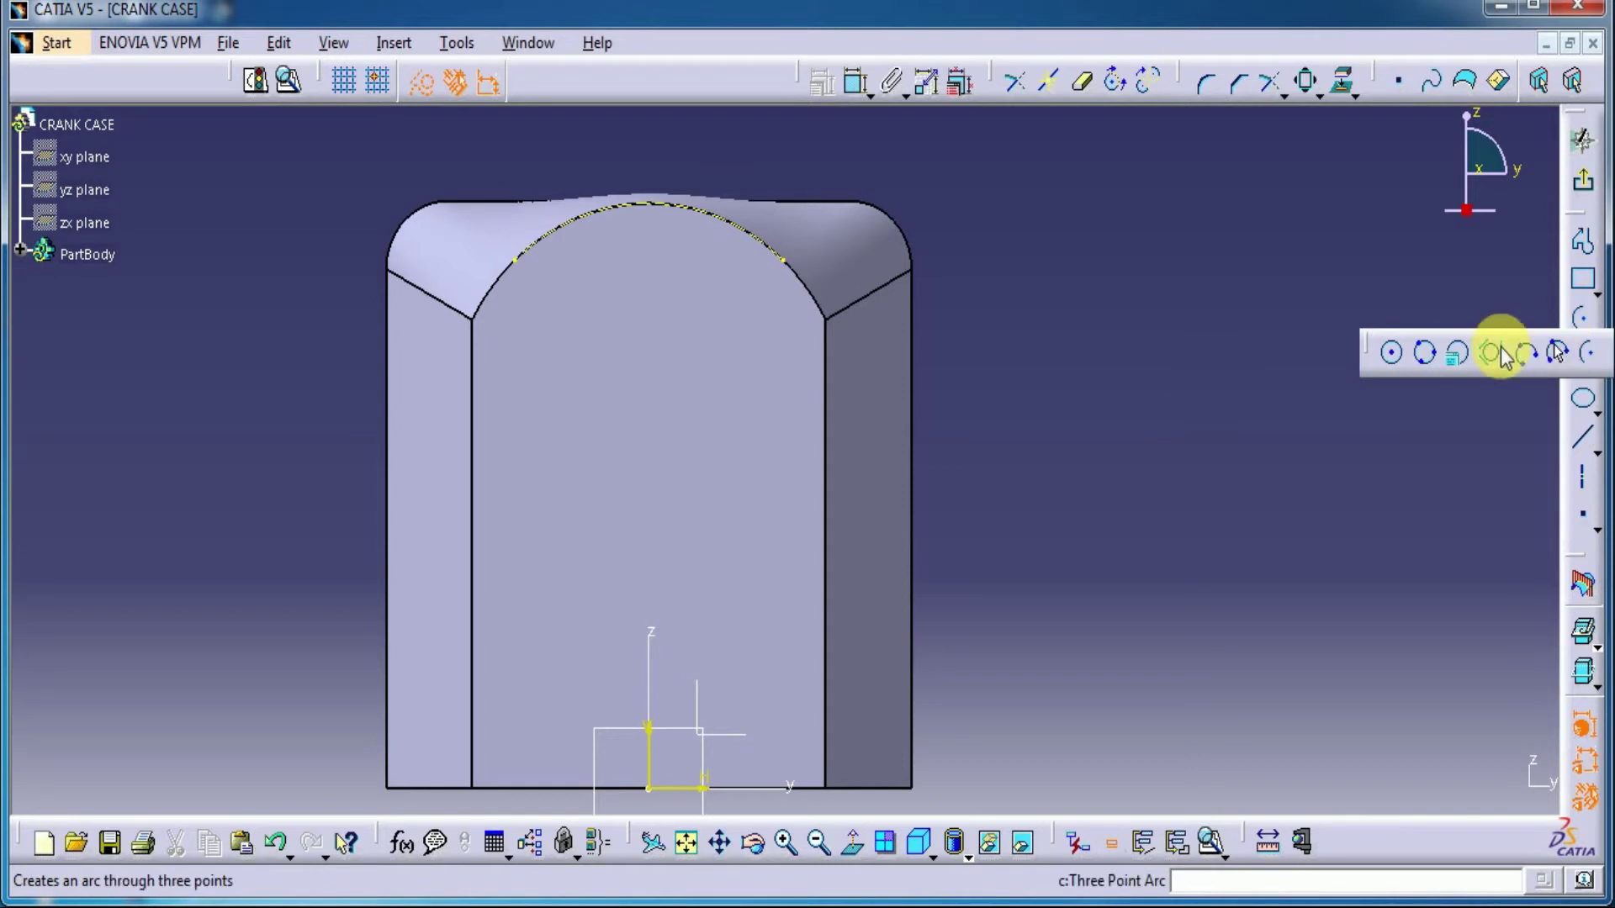
left_click(1393, 356)
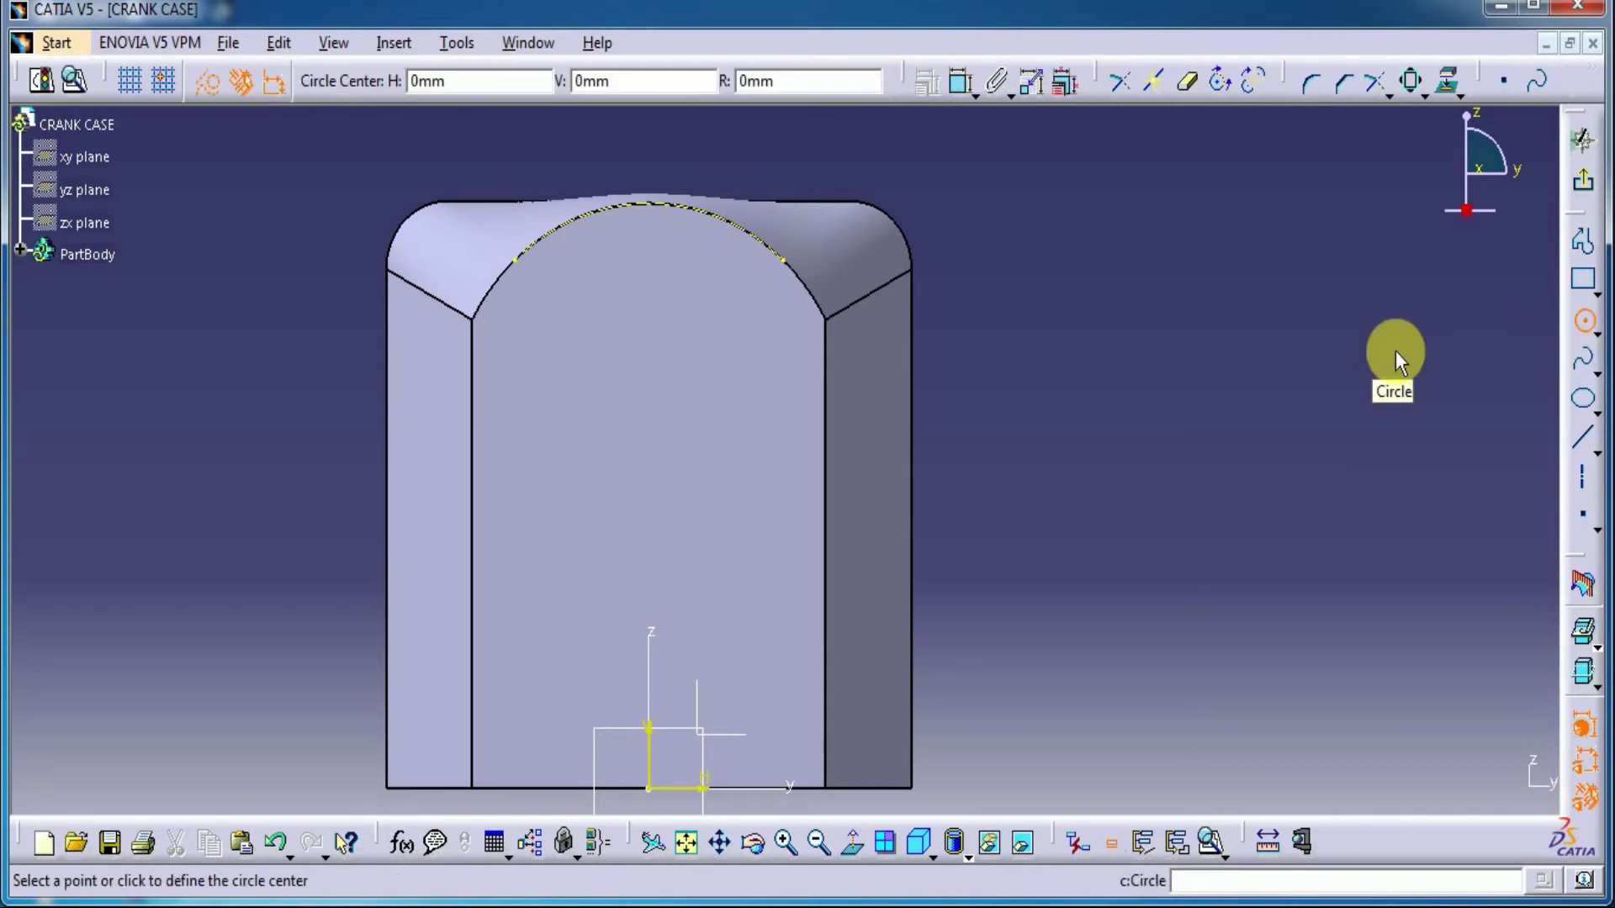
right_click(729, 221)
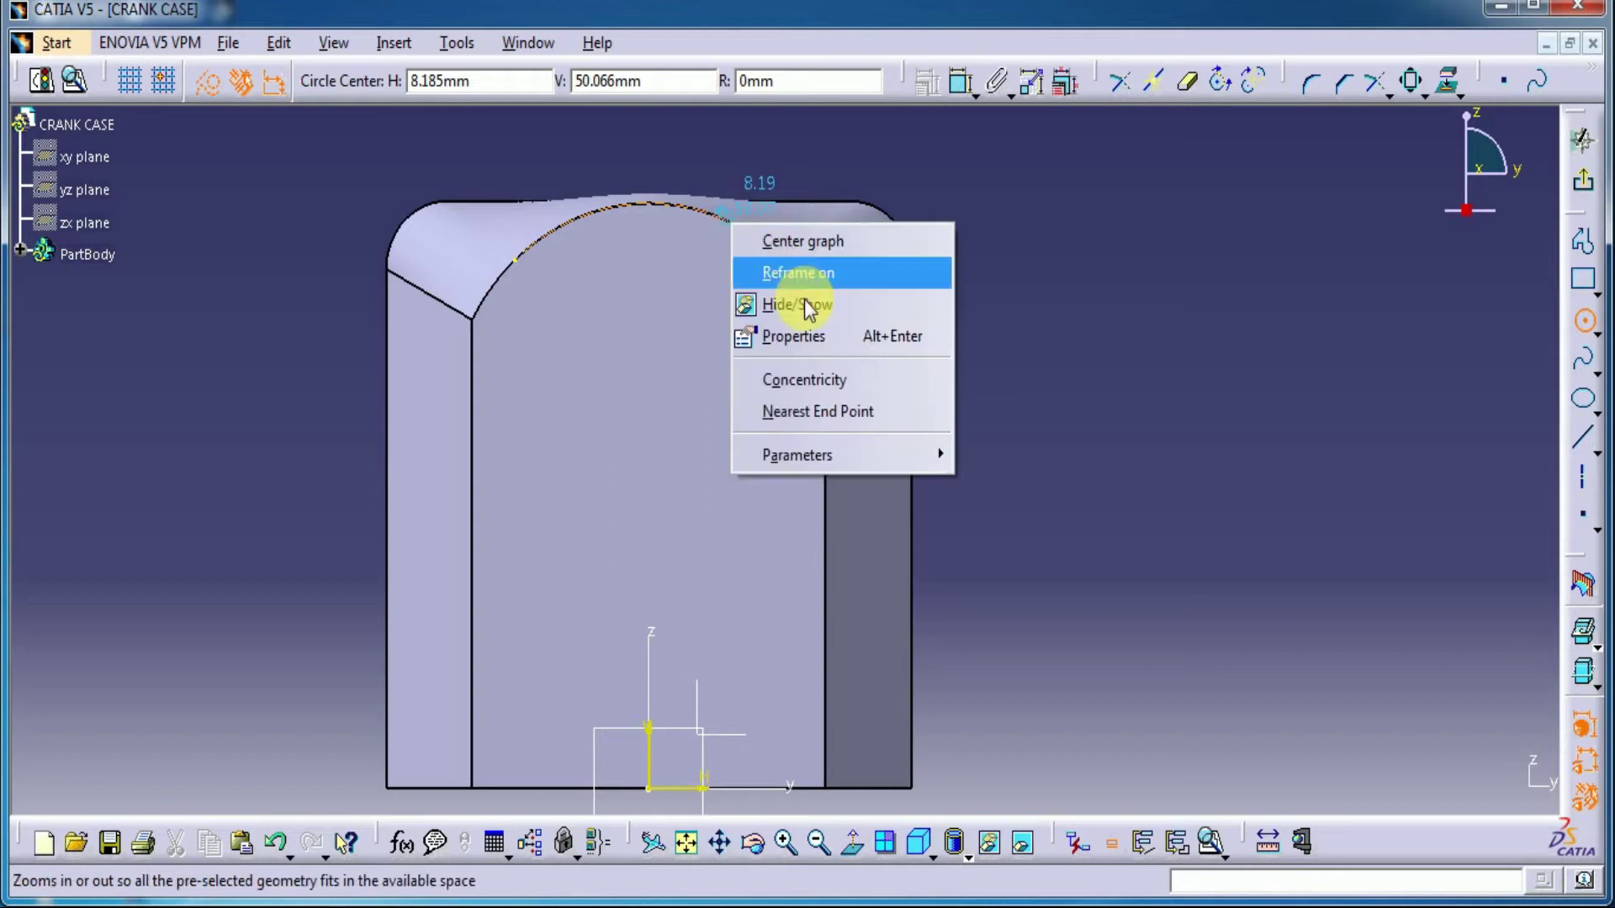
left_click(819, 379)
left_click(205, 82)
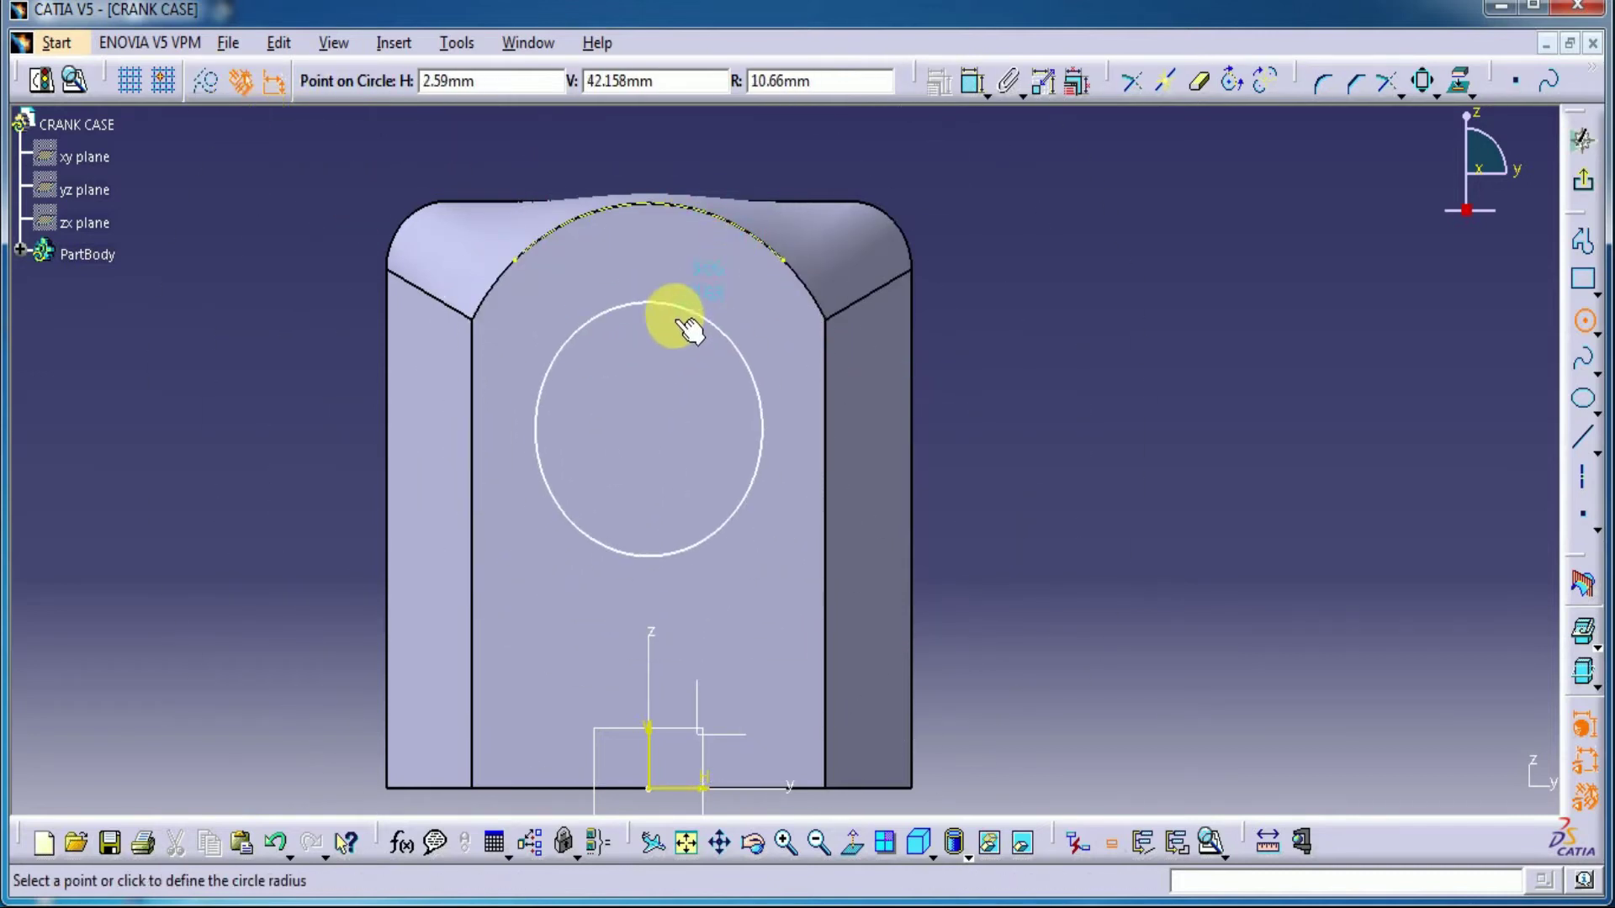
left_click(686, 328)
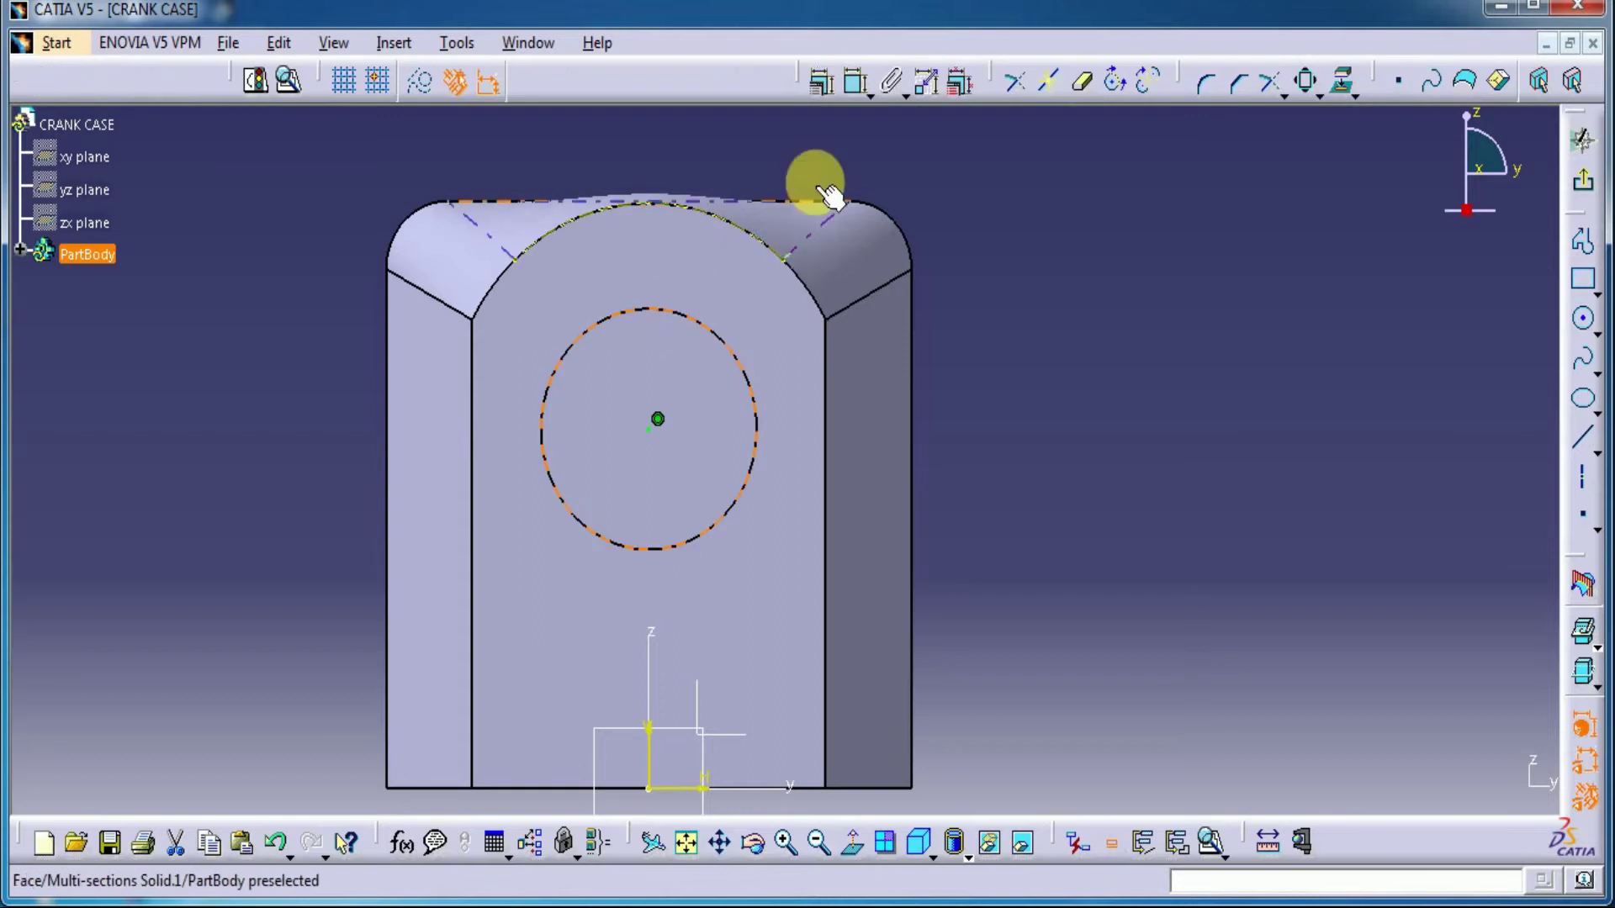
Dimension the circle's diameter, set it to 35 mm and exit the sketch.
left_click(857, 82)
left_click(986, 297)
double_click(988, 291)
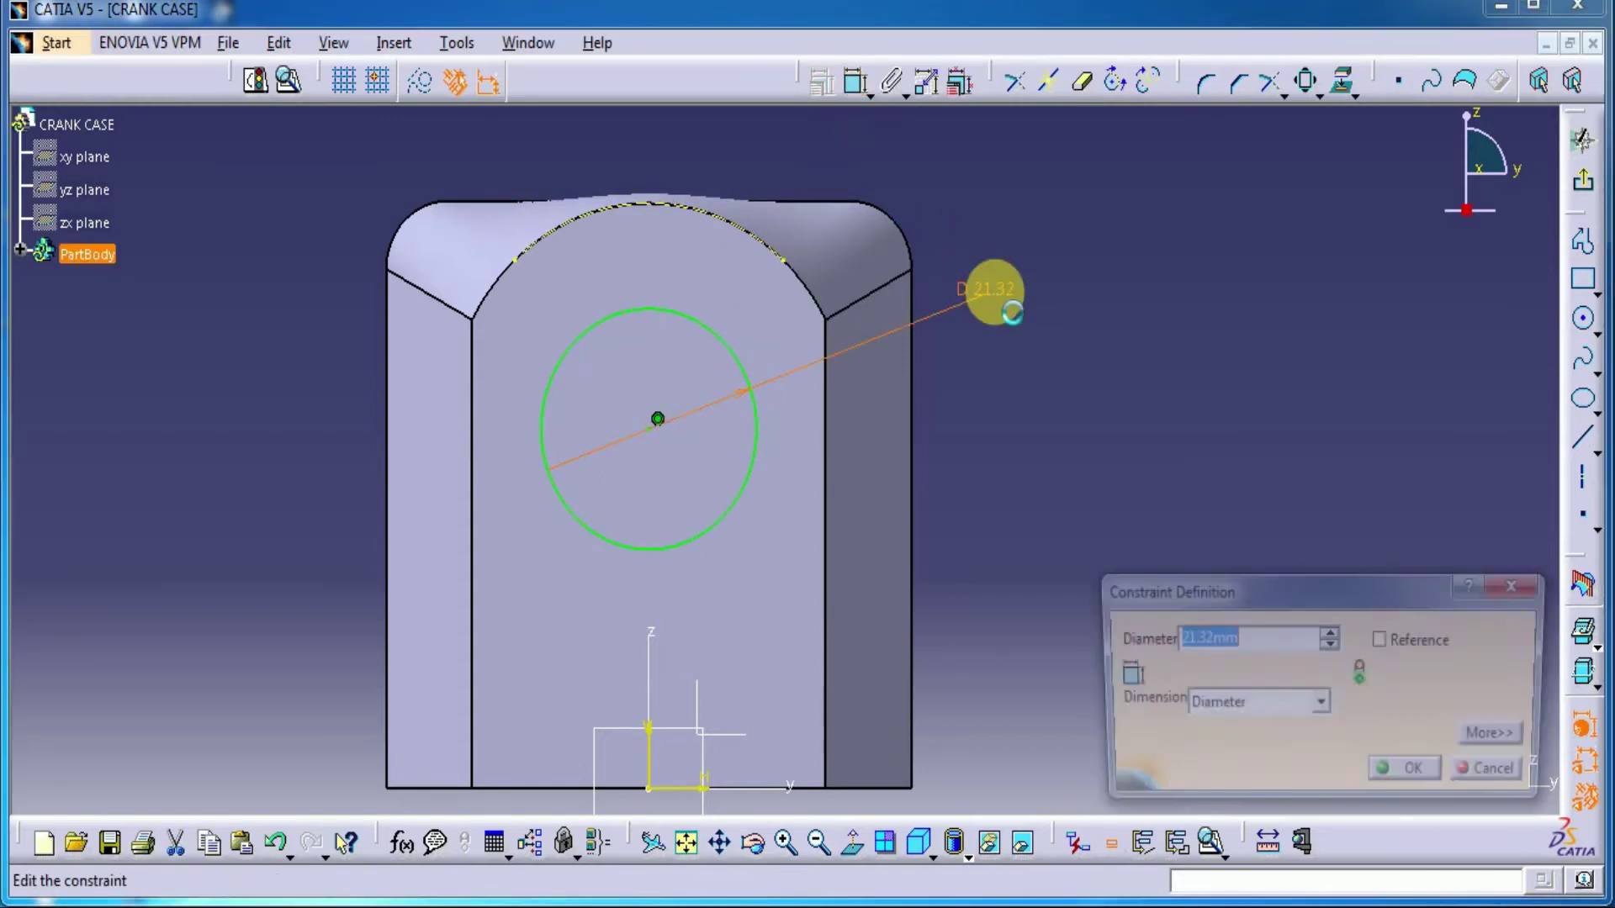
type("35")
key("Return")
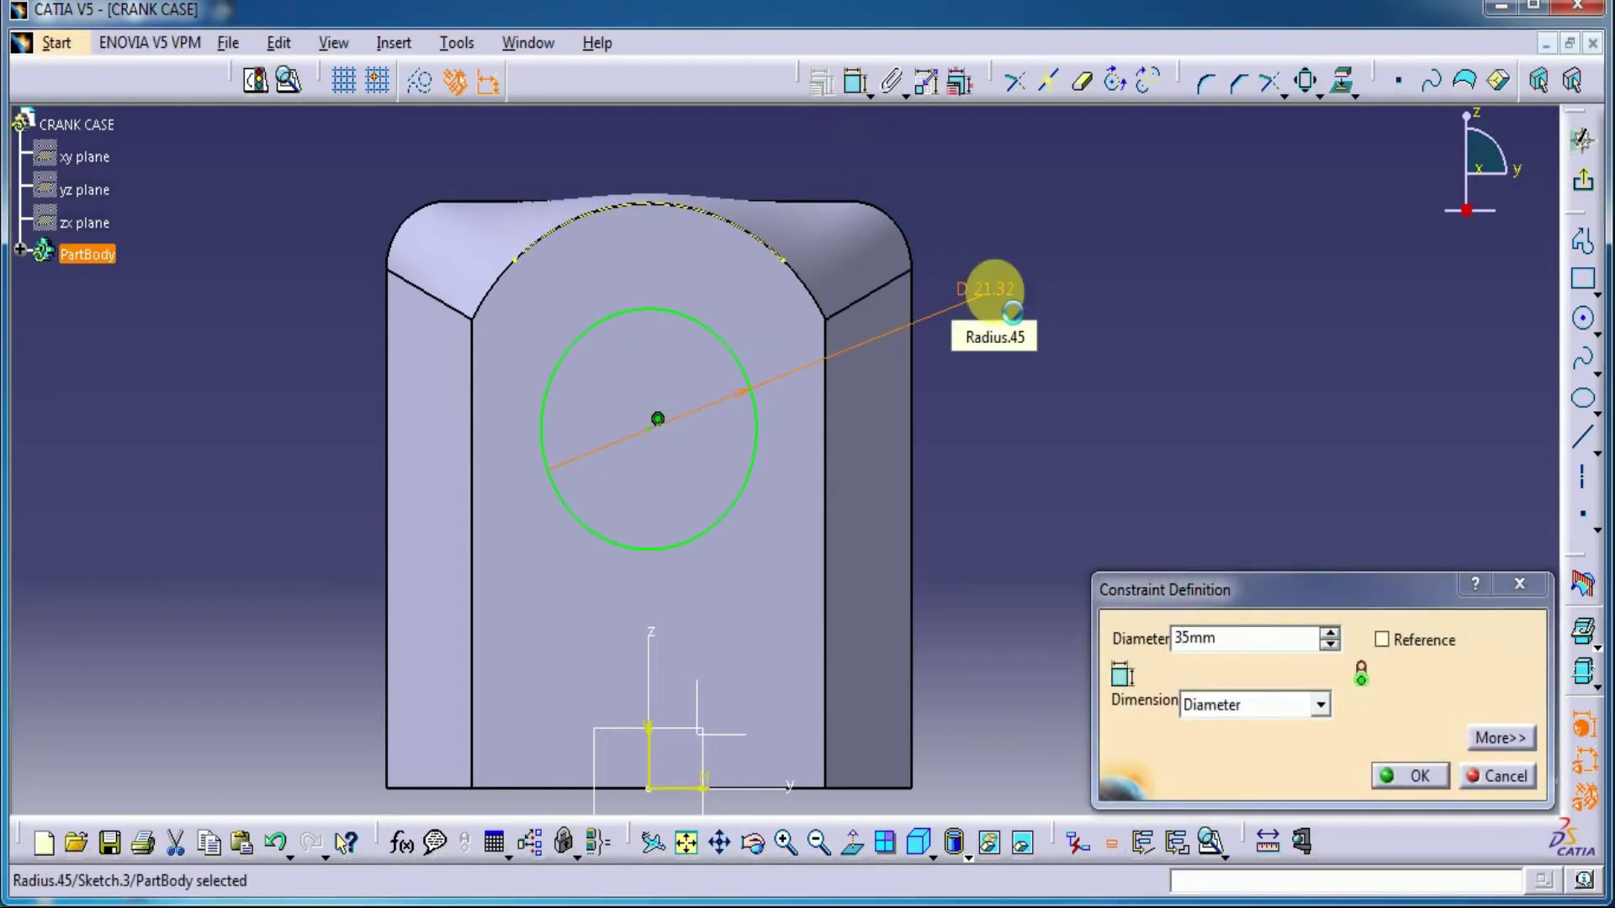
left_click(1582, 179)
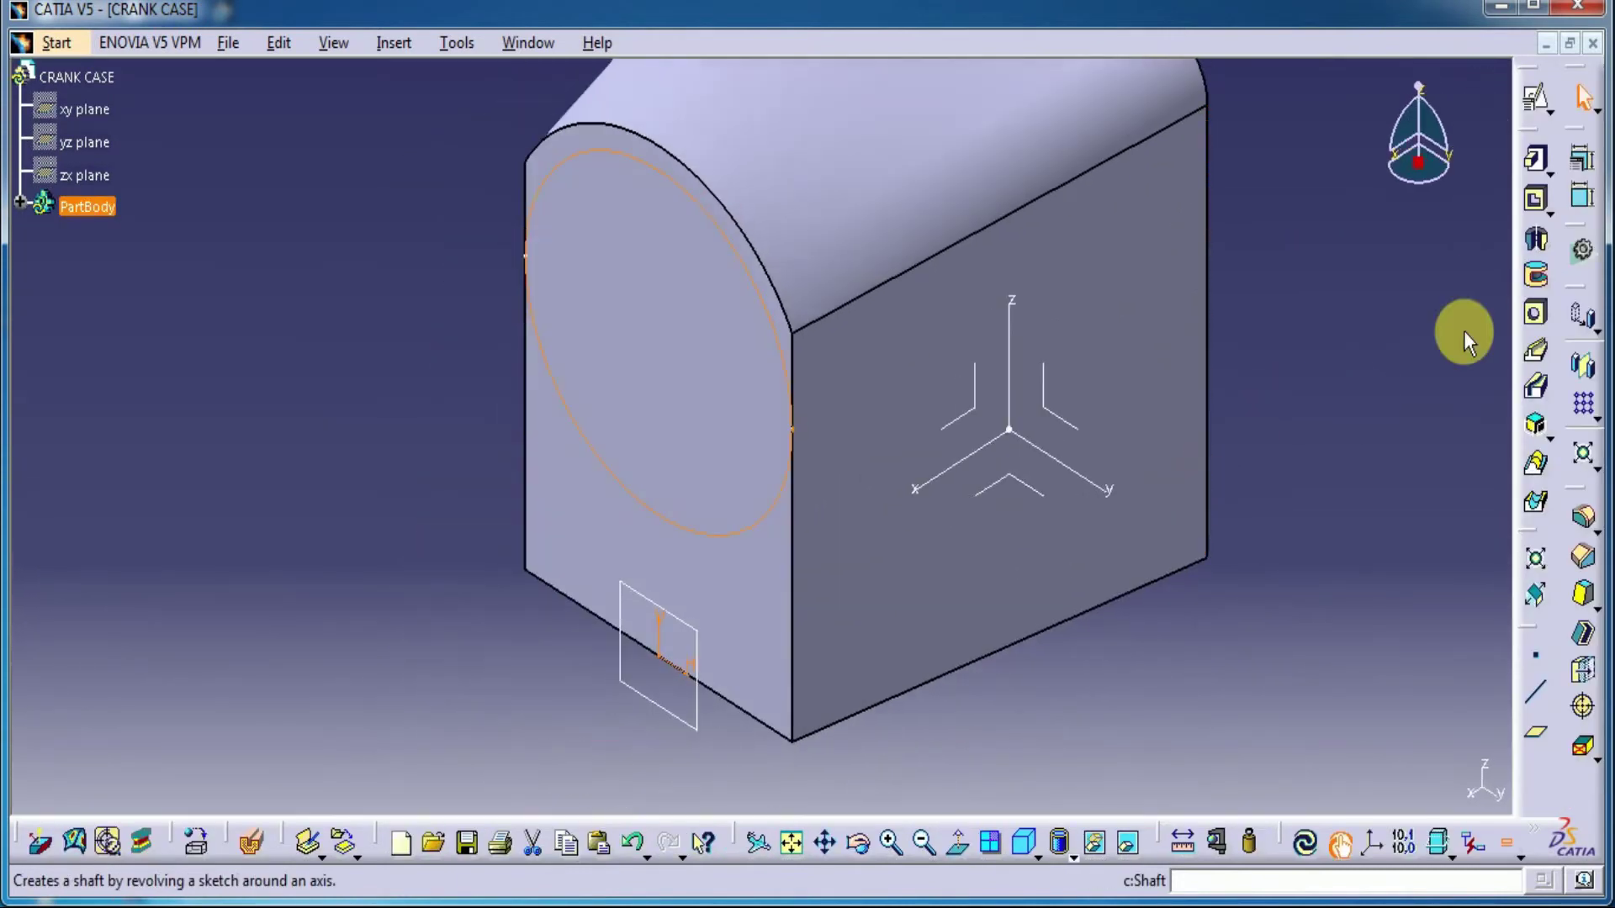
Pad the circle sketch outward from the front face by 6 mm.
left_click(1533, 160)
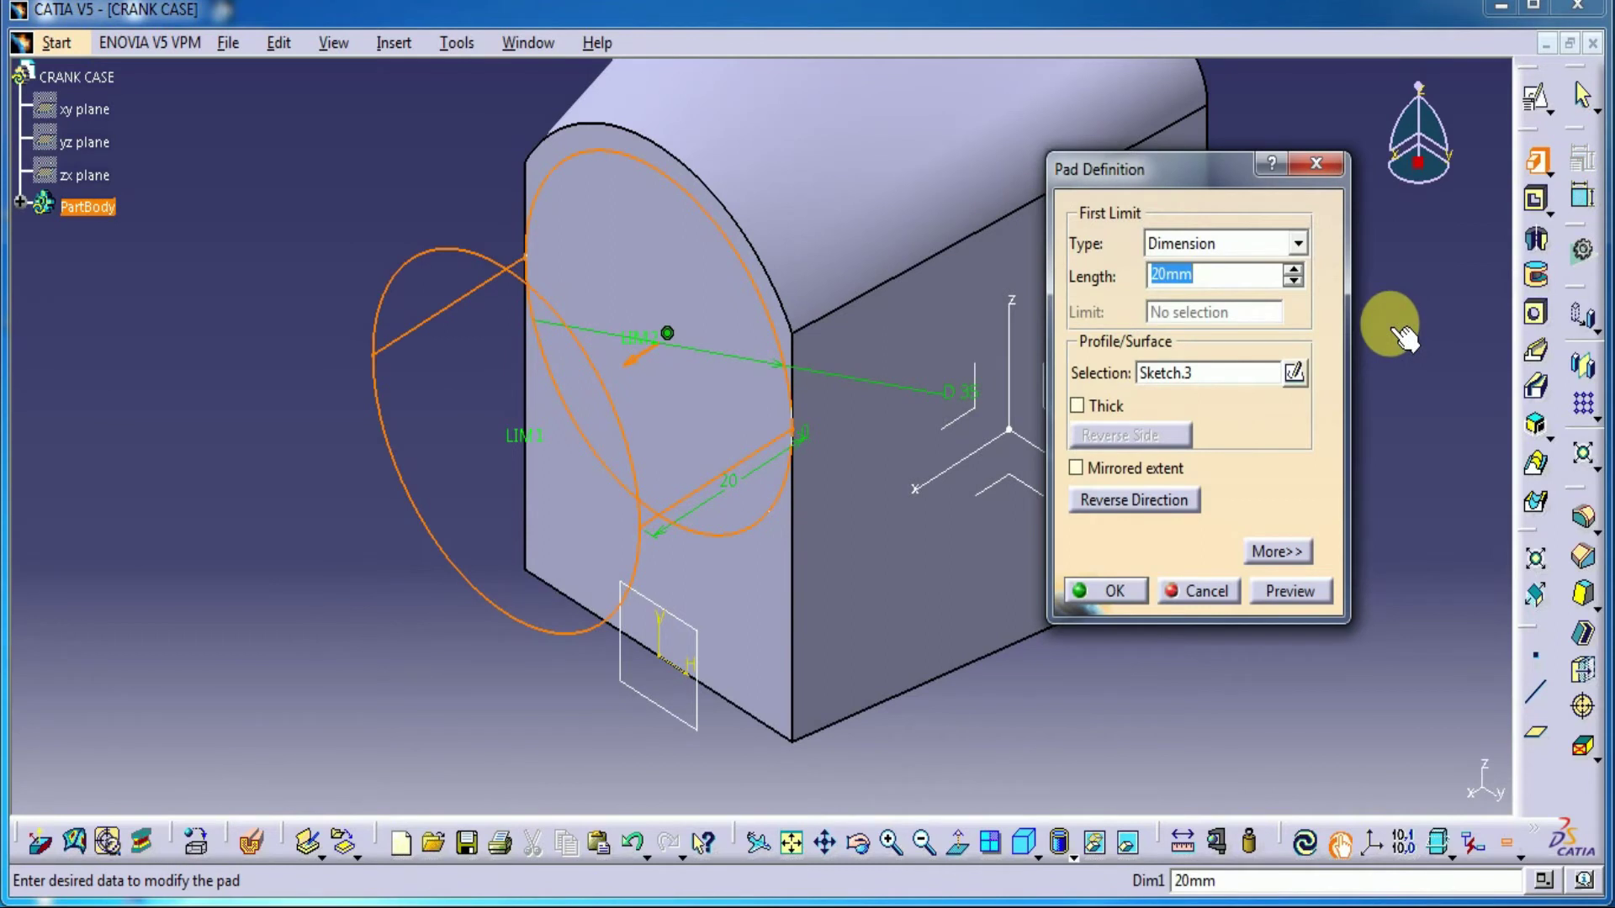
type("6")
left_click(1259, 591)
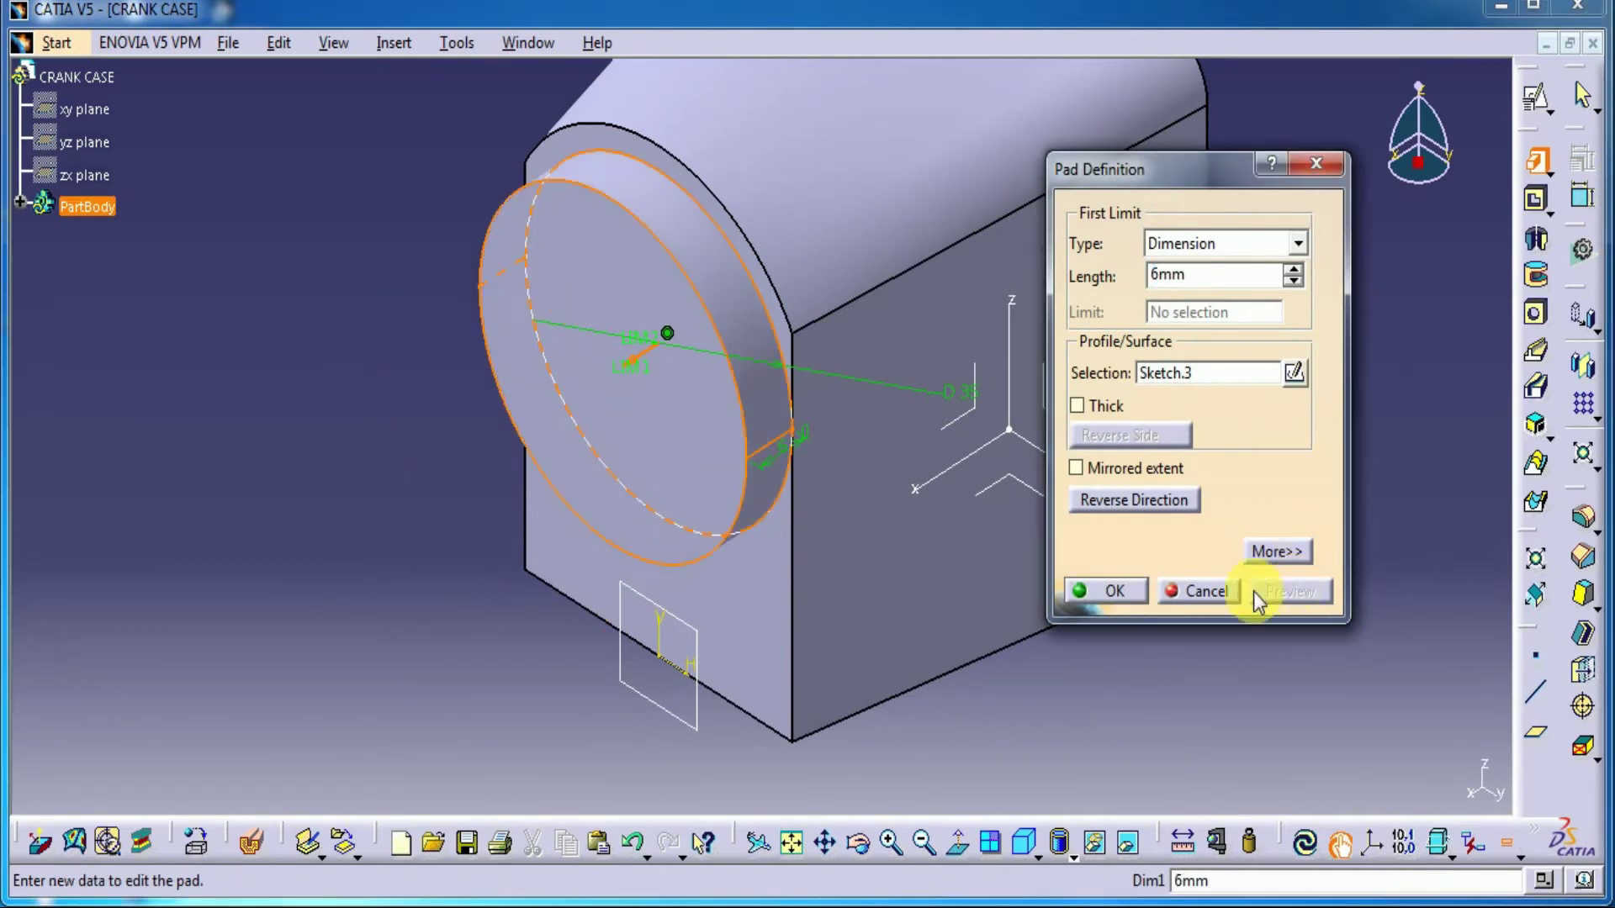
left_click(1123, 587)
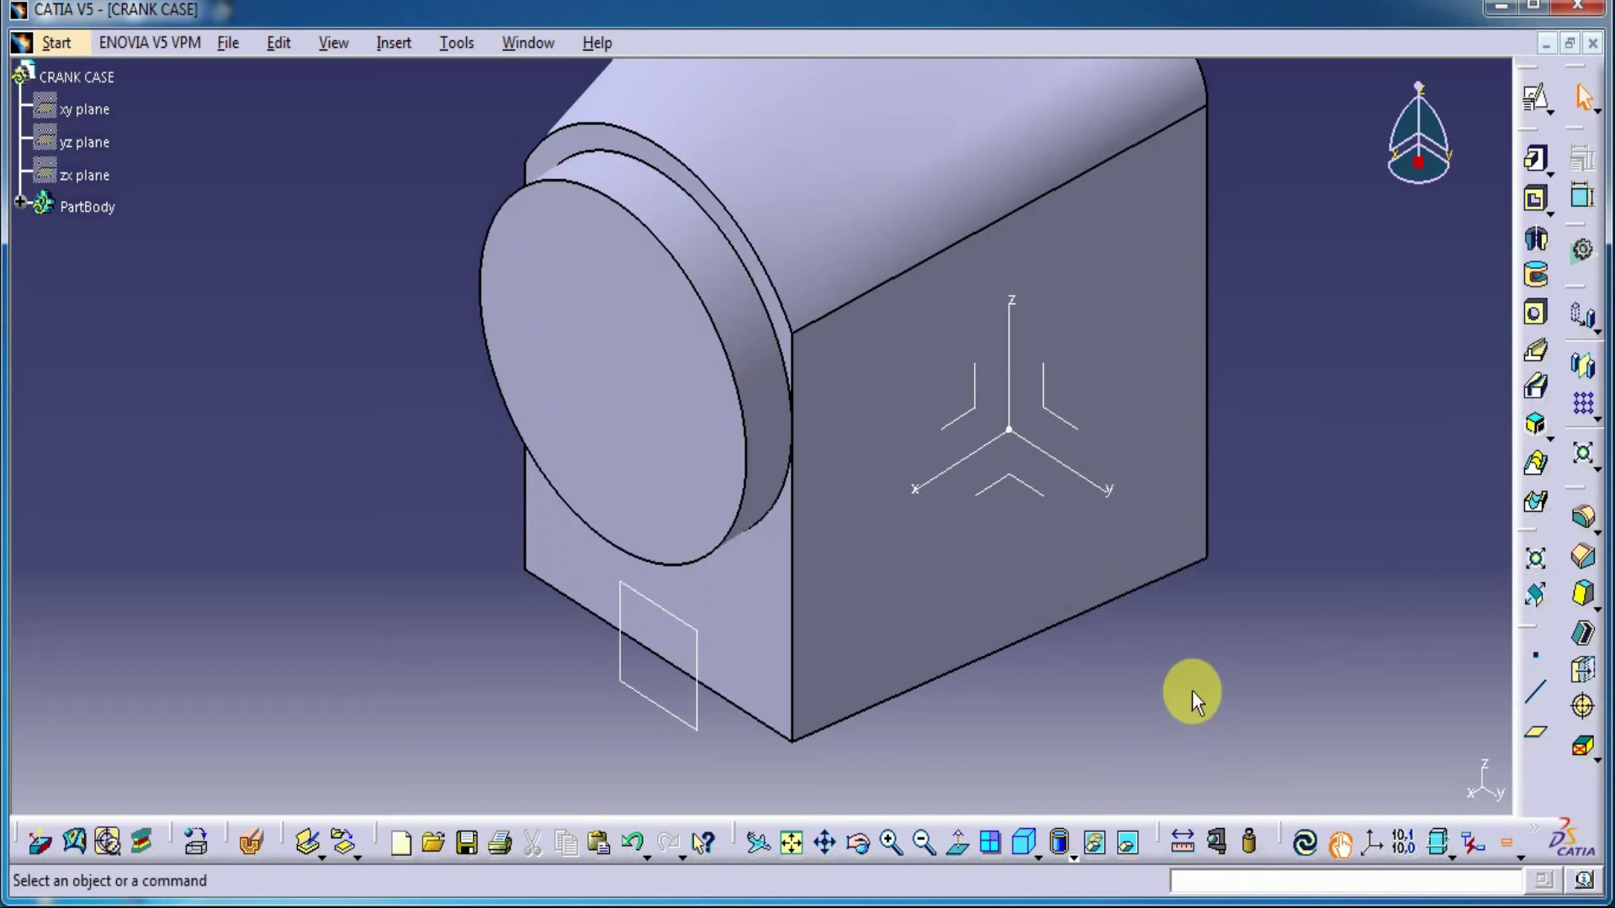
Create a plane offset 2 mm from the existing front-face plane, then hide the original plane.
middle_click_drag(1193, 690, 1144, 723)
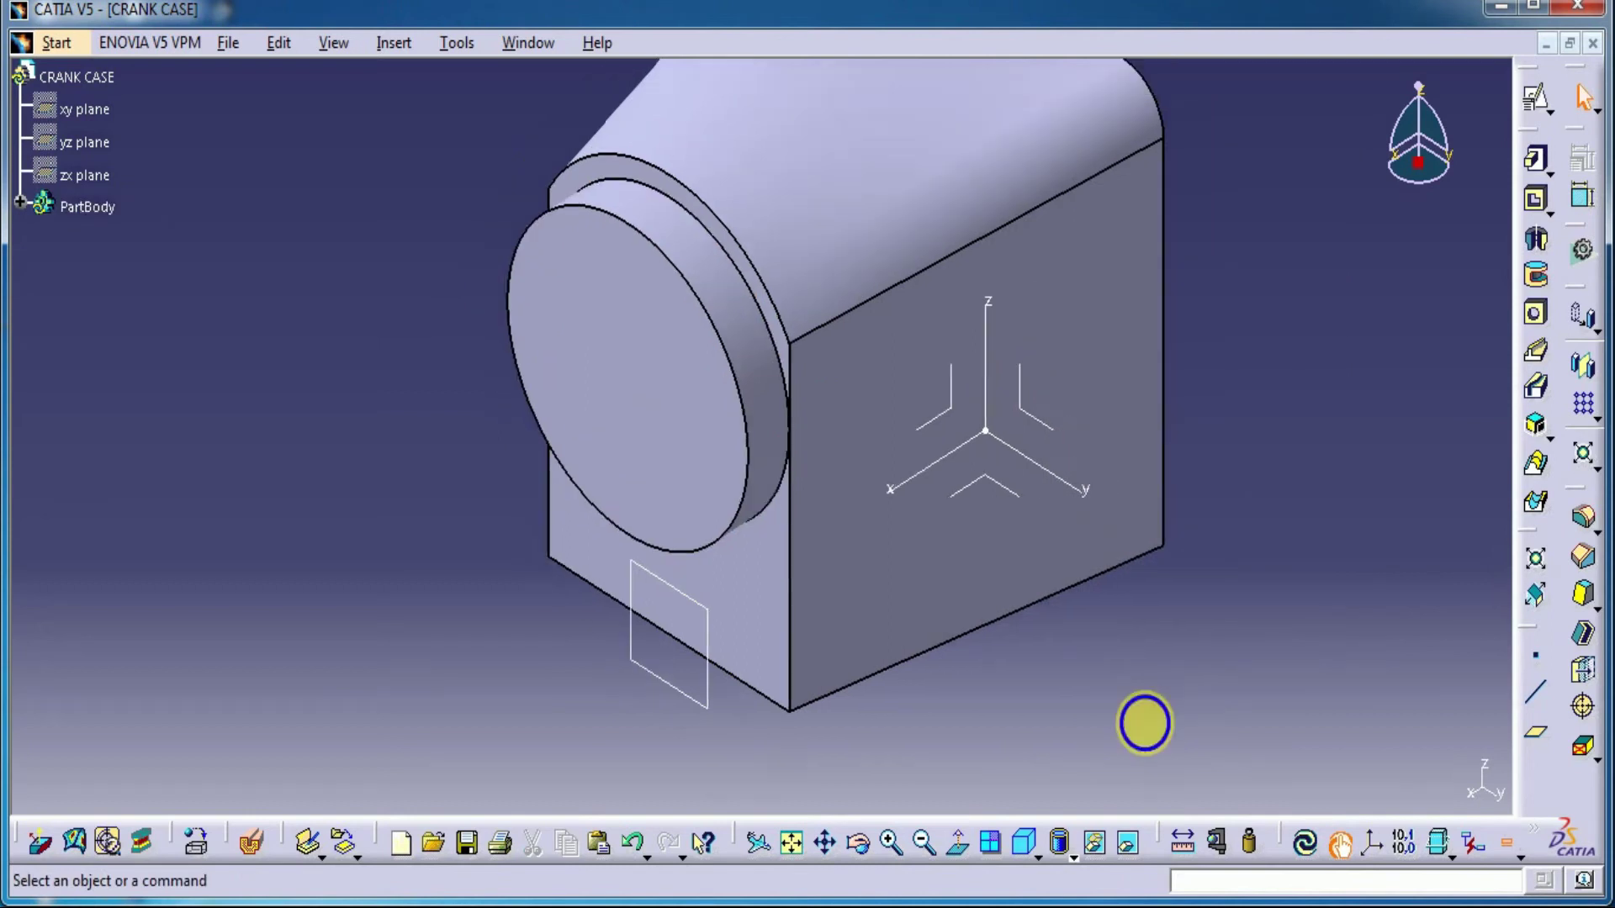
left_click(1537, 742)
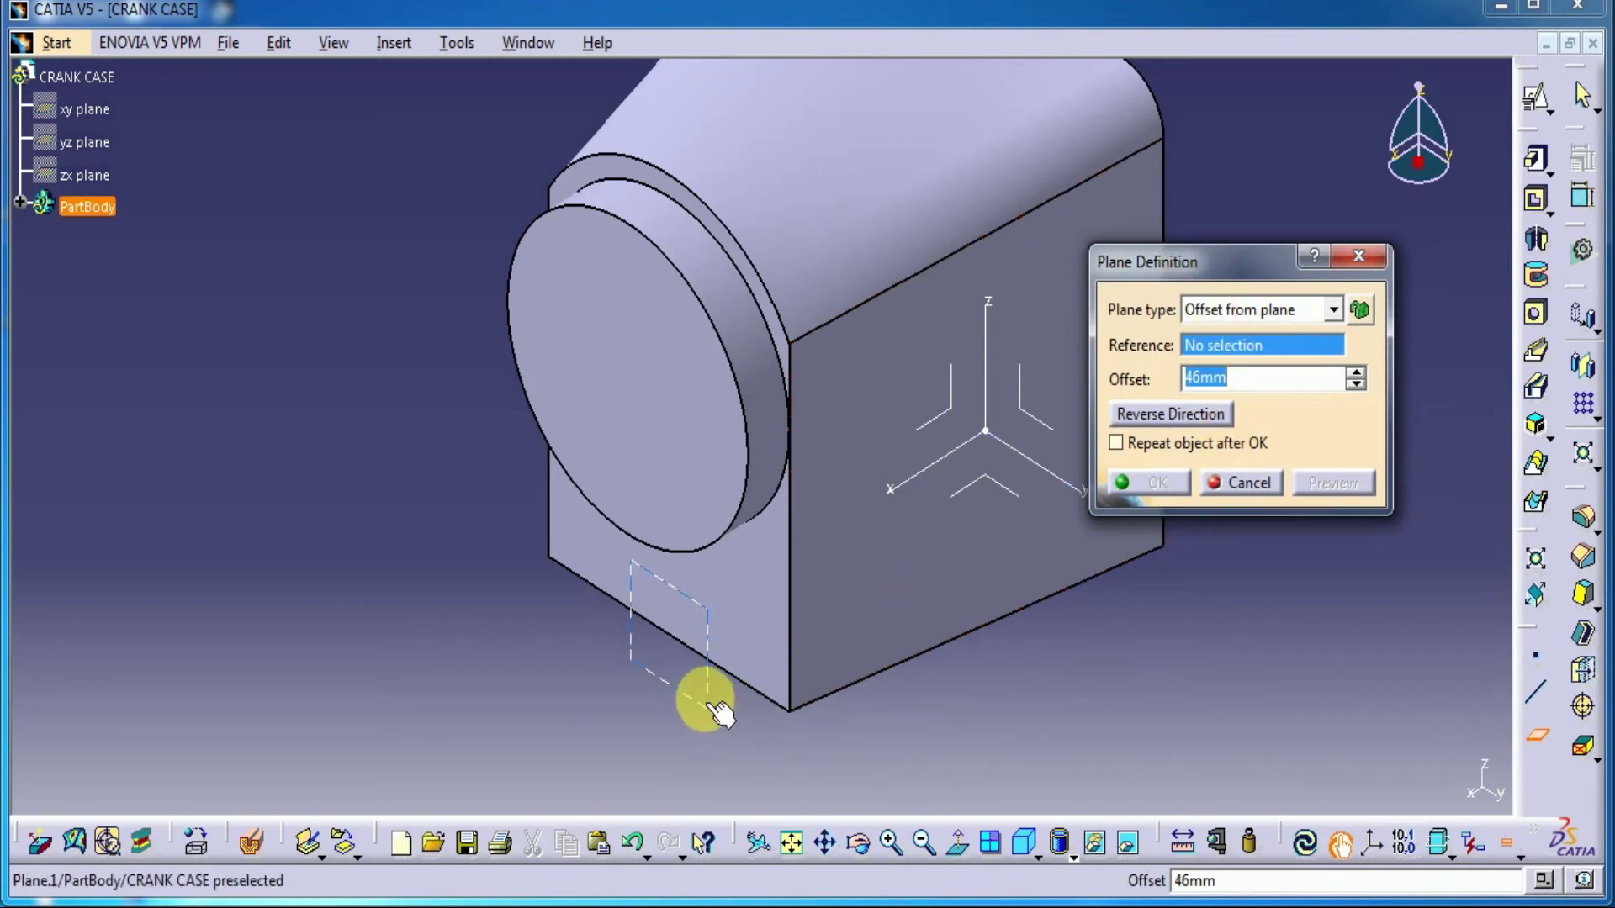
left_click(708, 703)
type("2")
left_click(1313, 490)
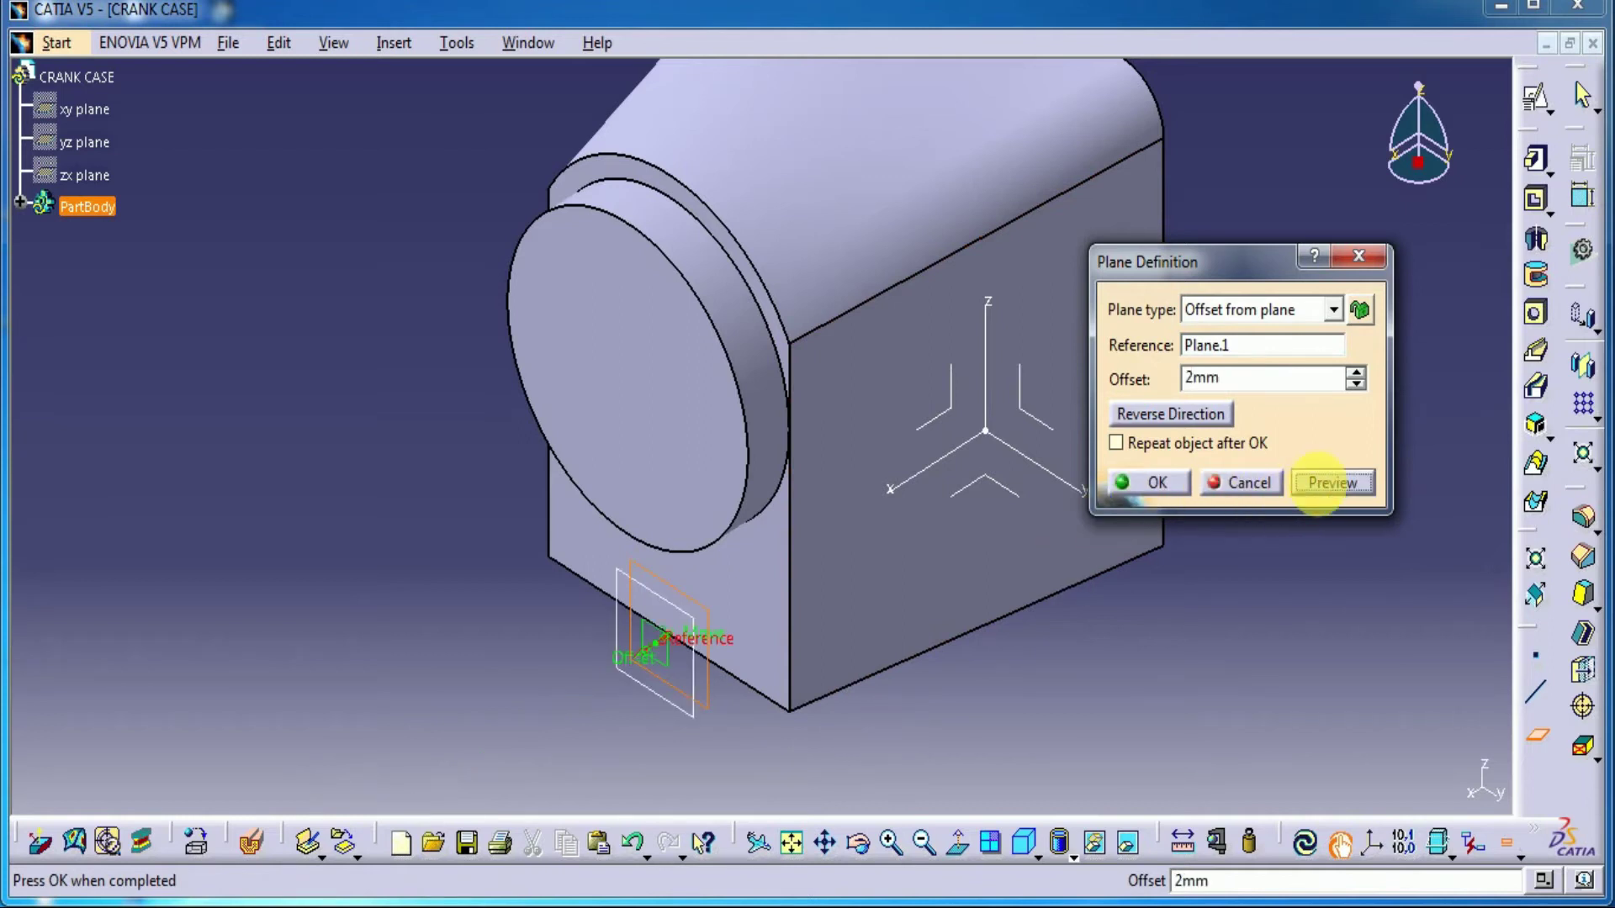
left_click(1157, 482)
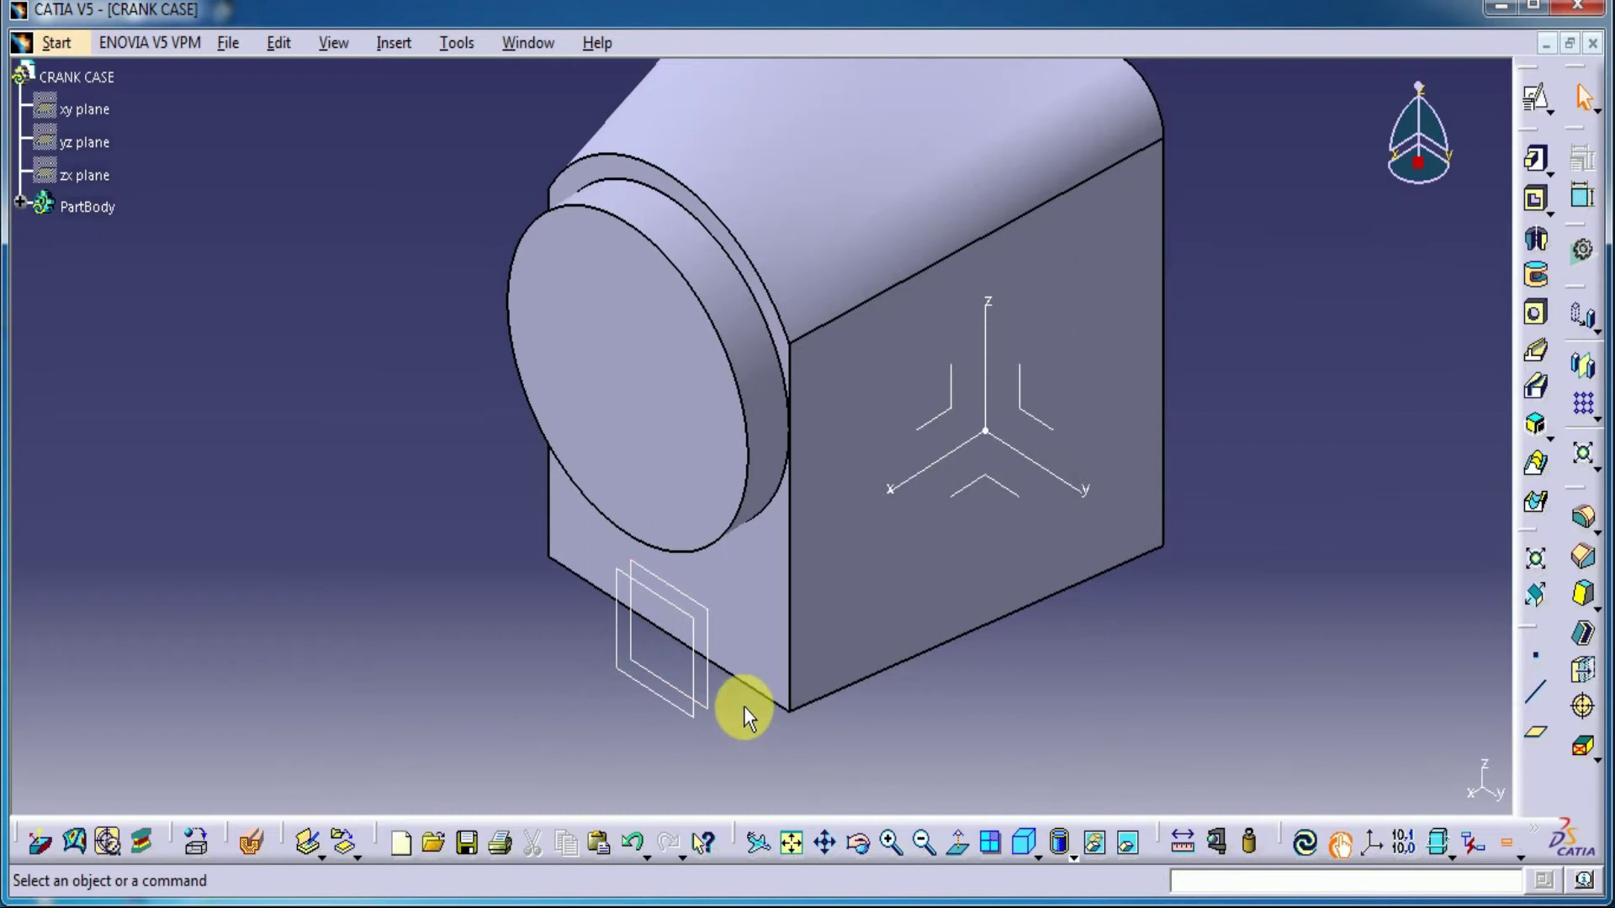
right_click(716, 683)
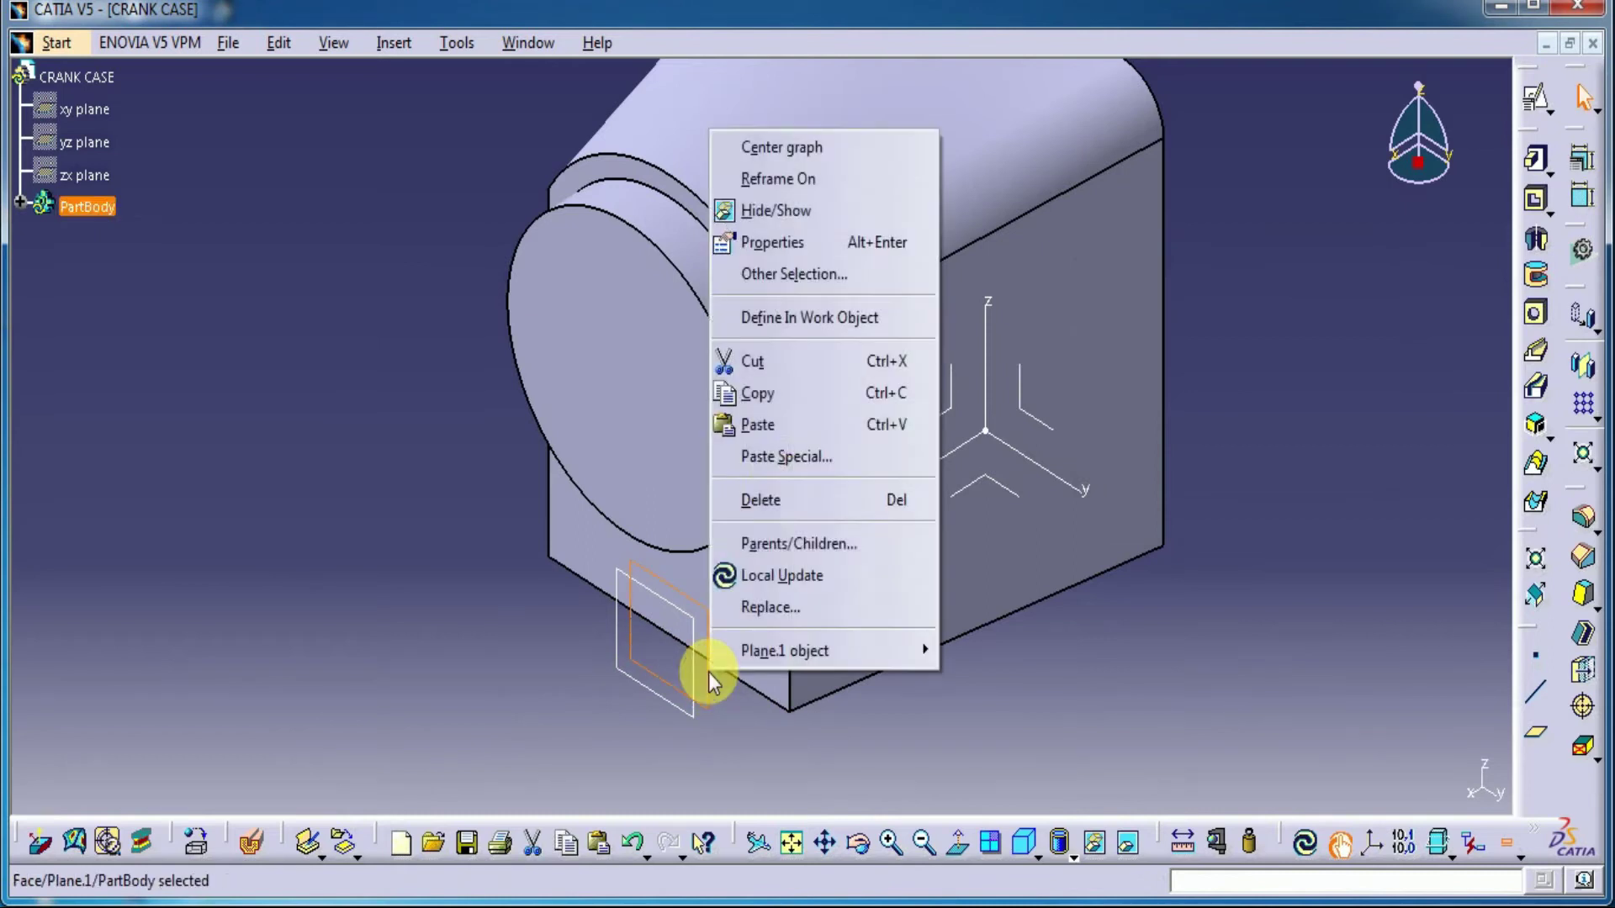
left_click(782, 211)
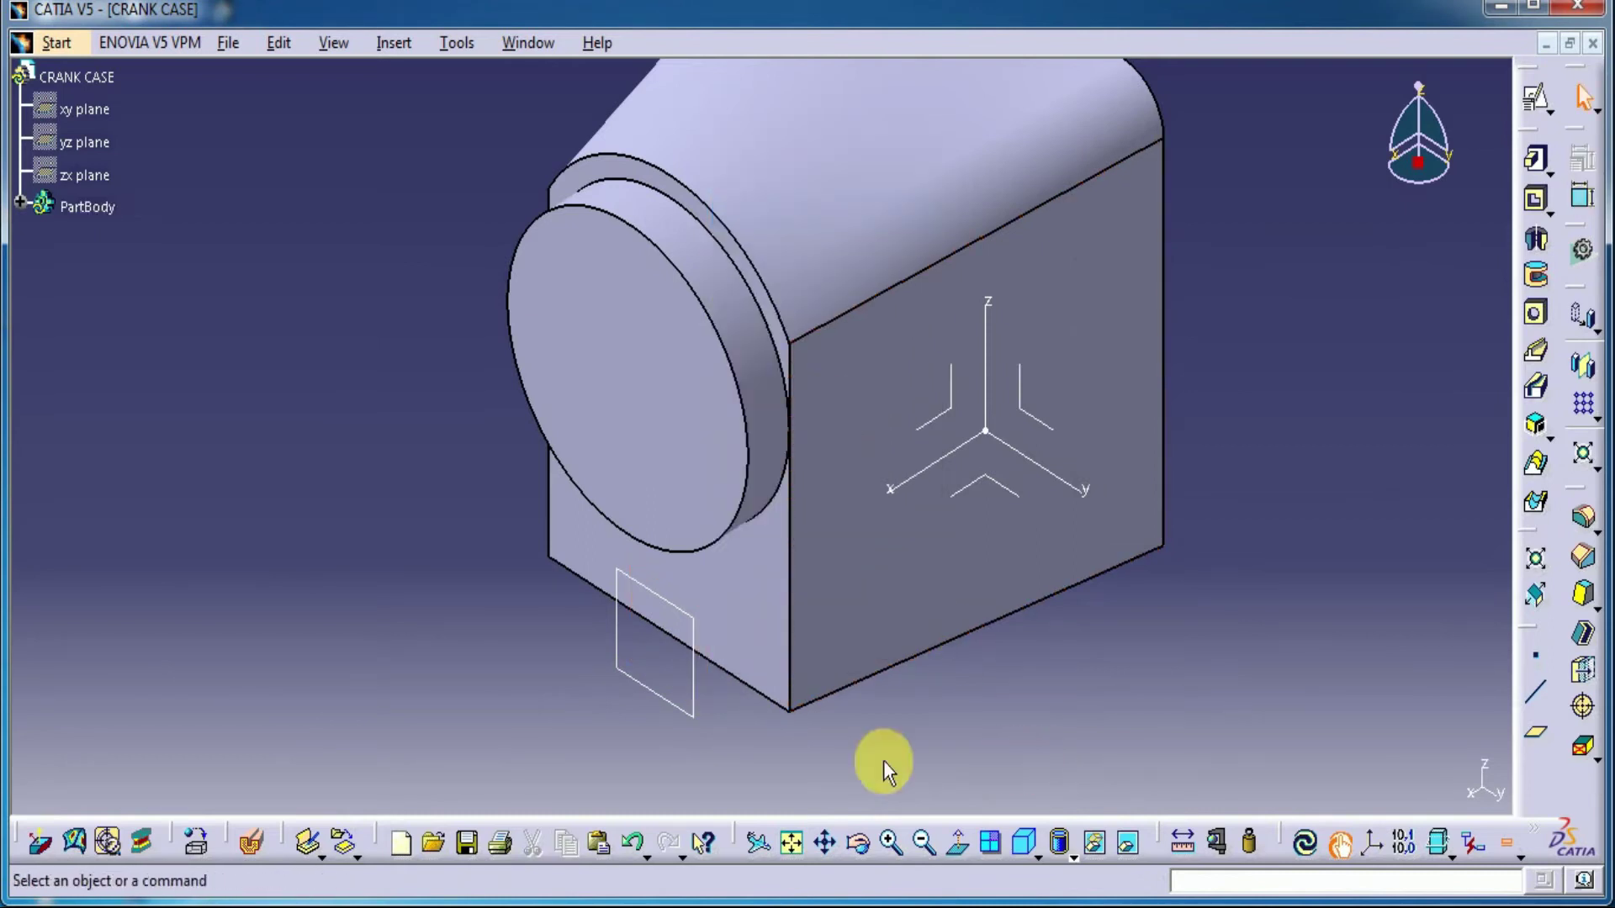
Open a sketch on the new offset plane and project the front face's upper arc edge into it as a construction element.
left_click(1533, 94)
left_click(1308, 511)
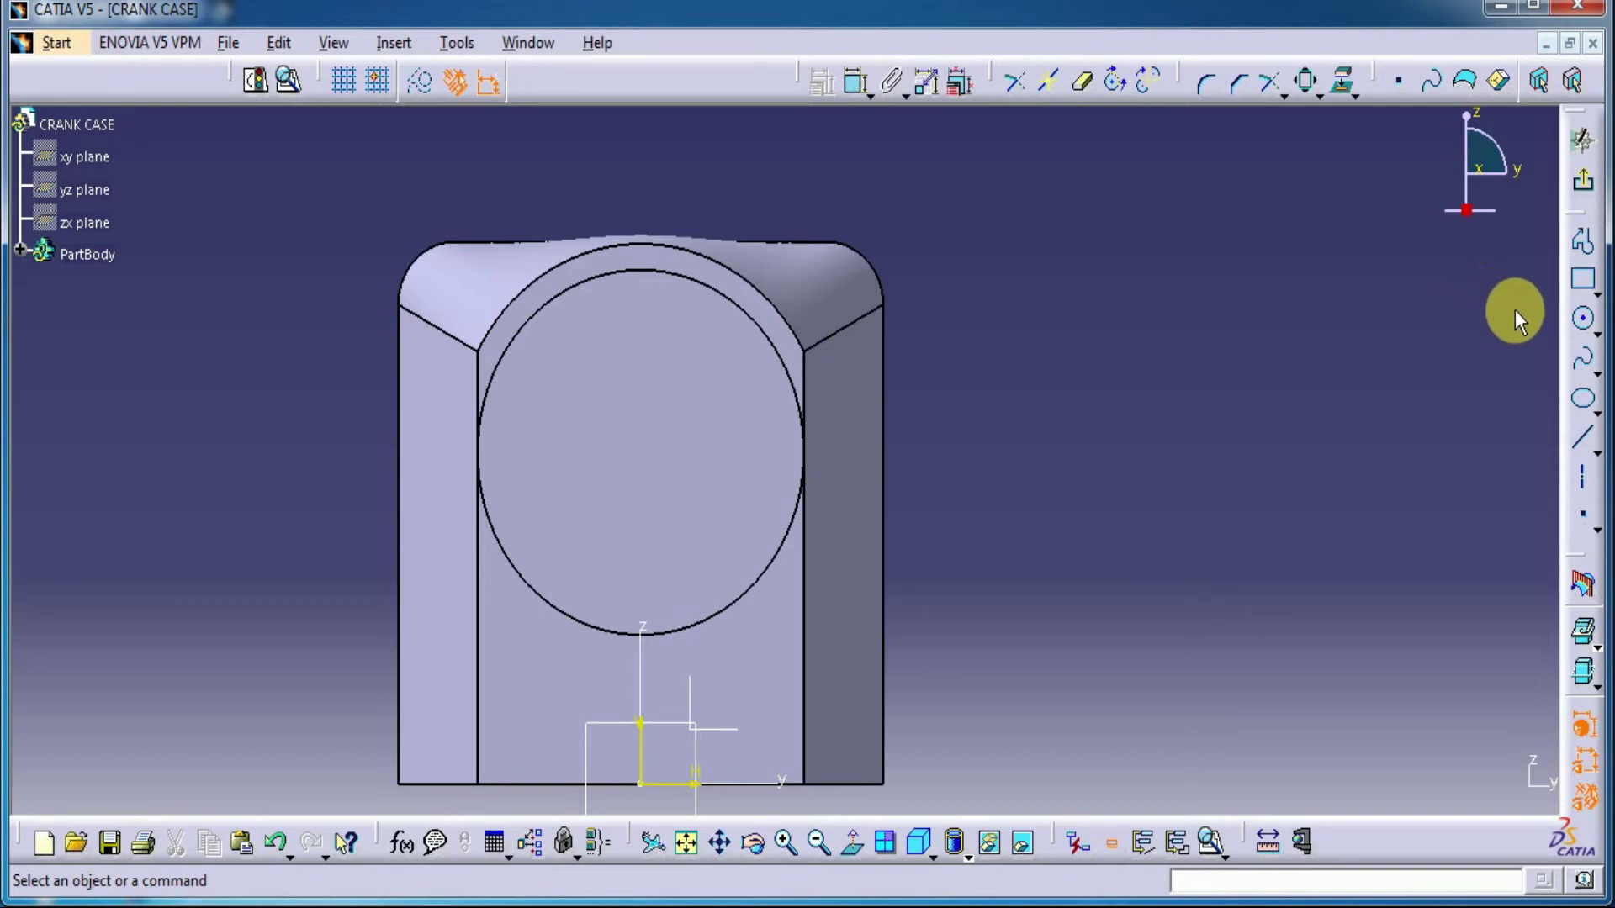
left_click(1343, 83)
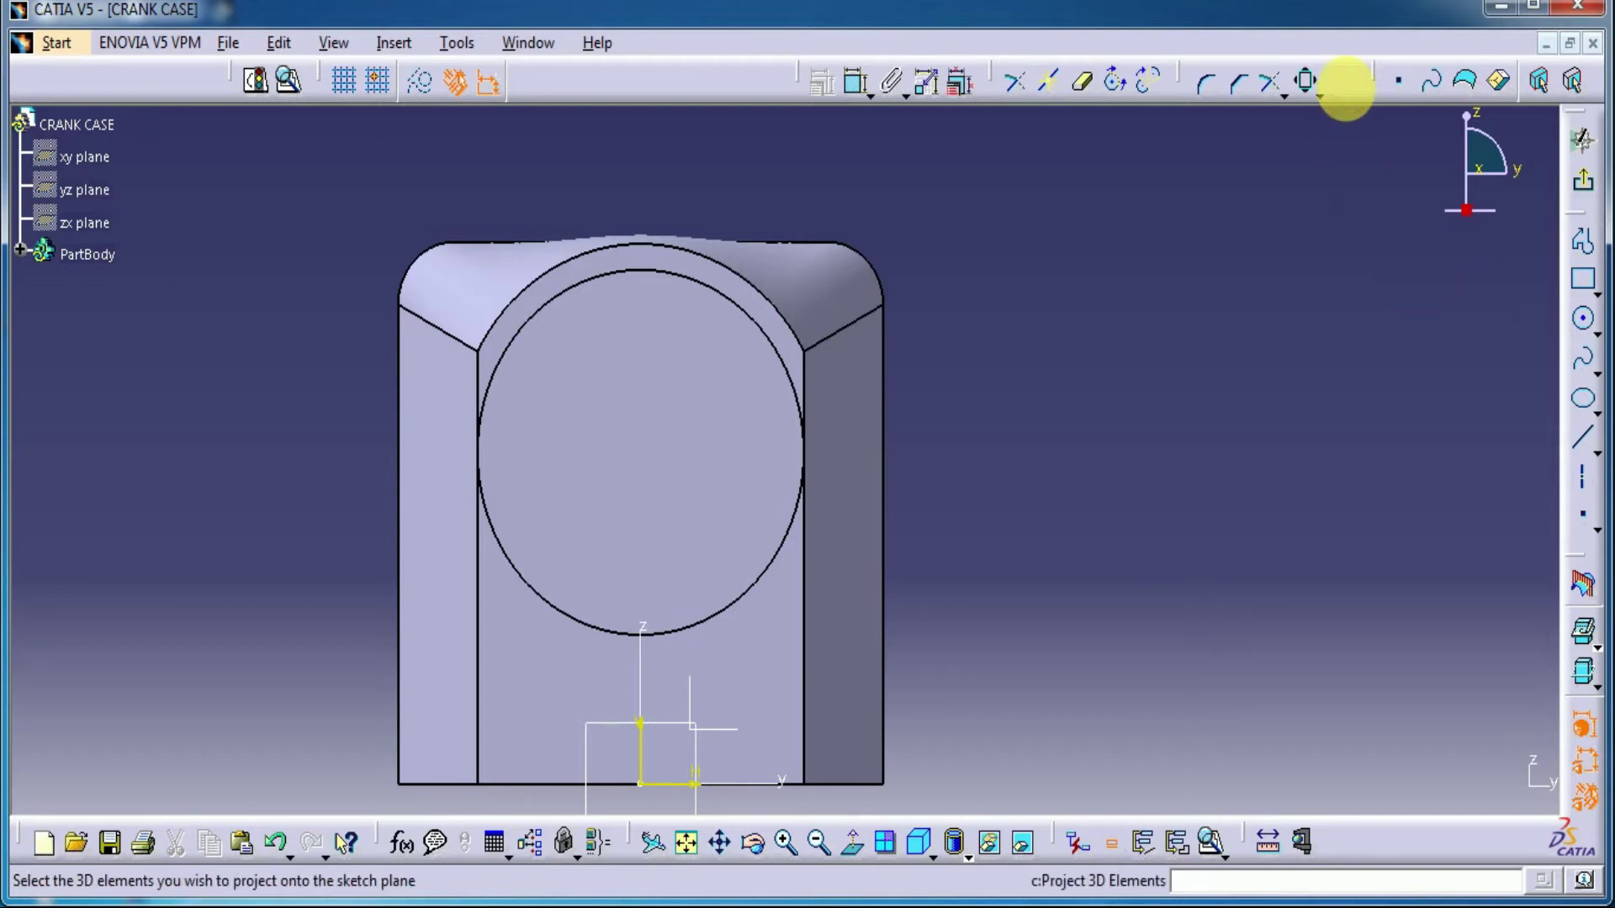
left_click(751, 286)
left_click(1083, 264)
left_click(720, 262)
left_click(420, 83)
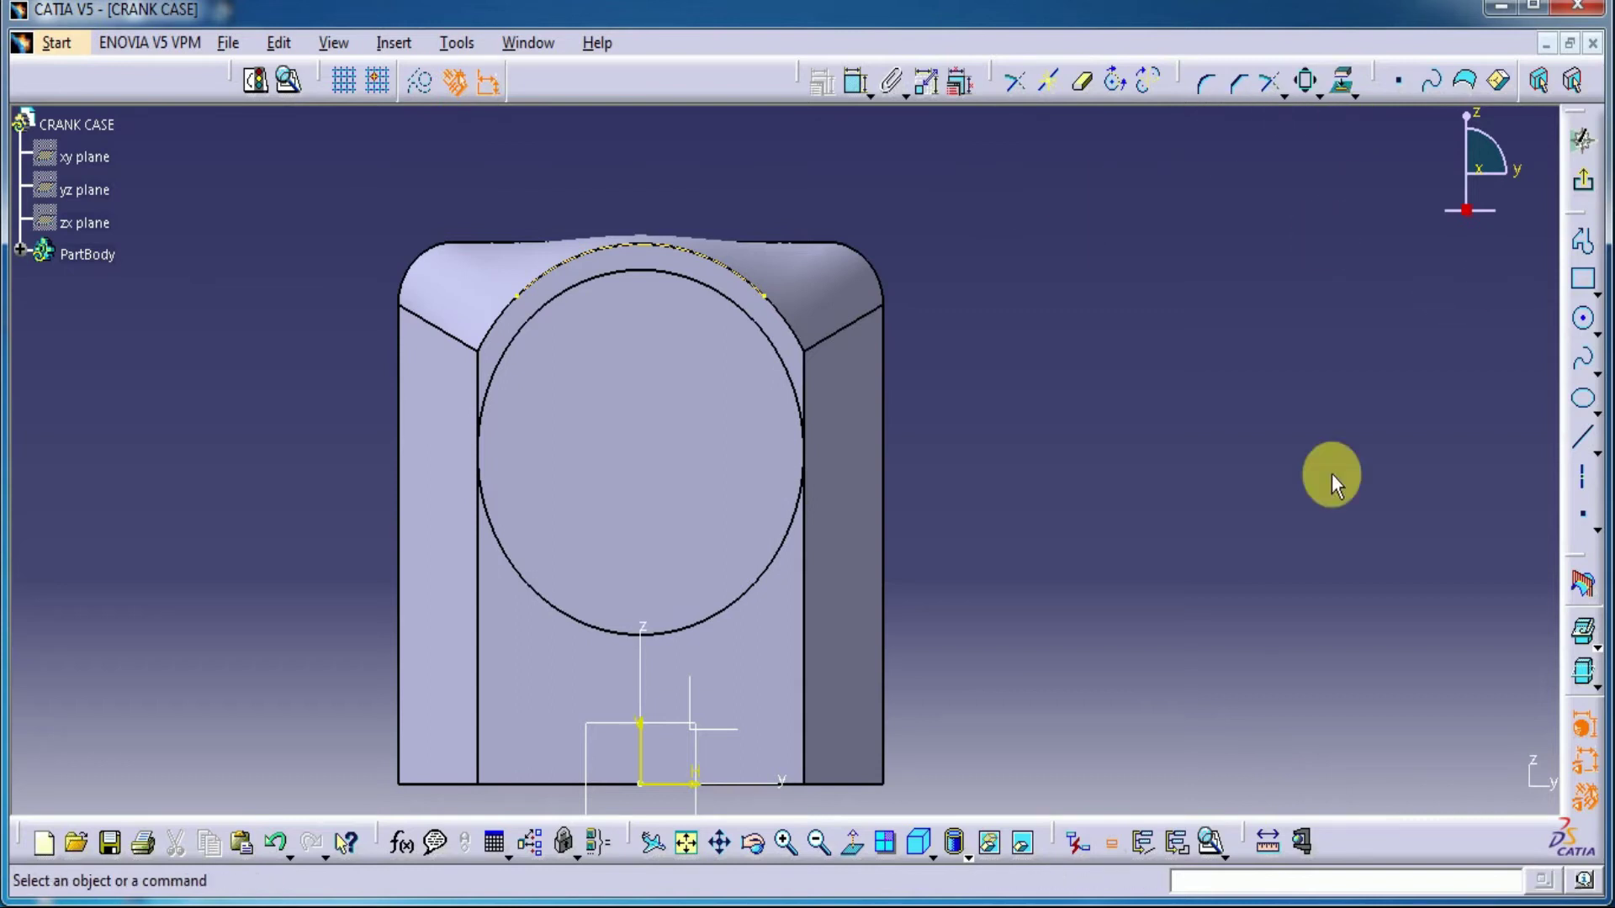
Sketch a circle about 26 mm in diameter, concentric with the projected construction arc.
left_click(1582, 318)
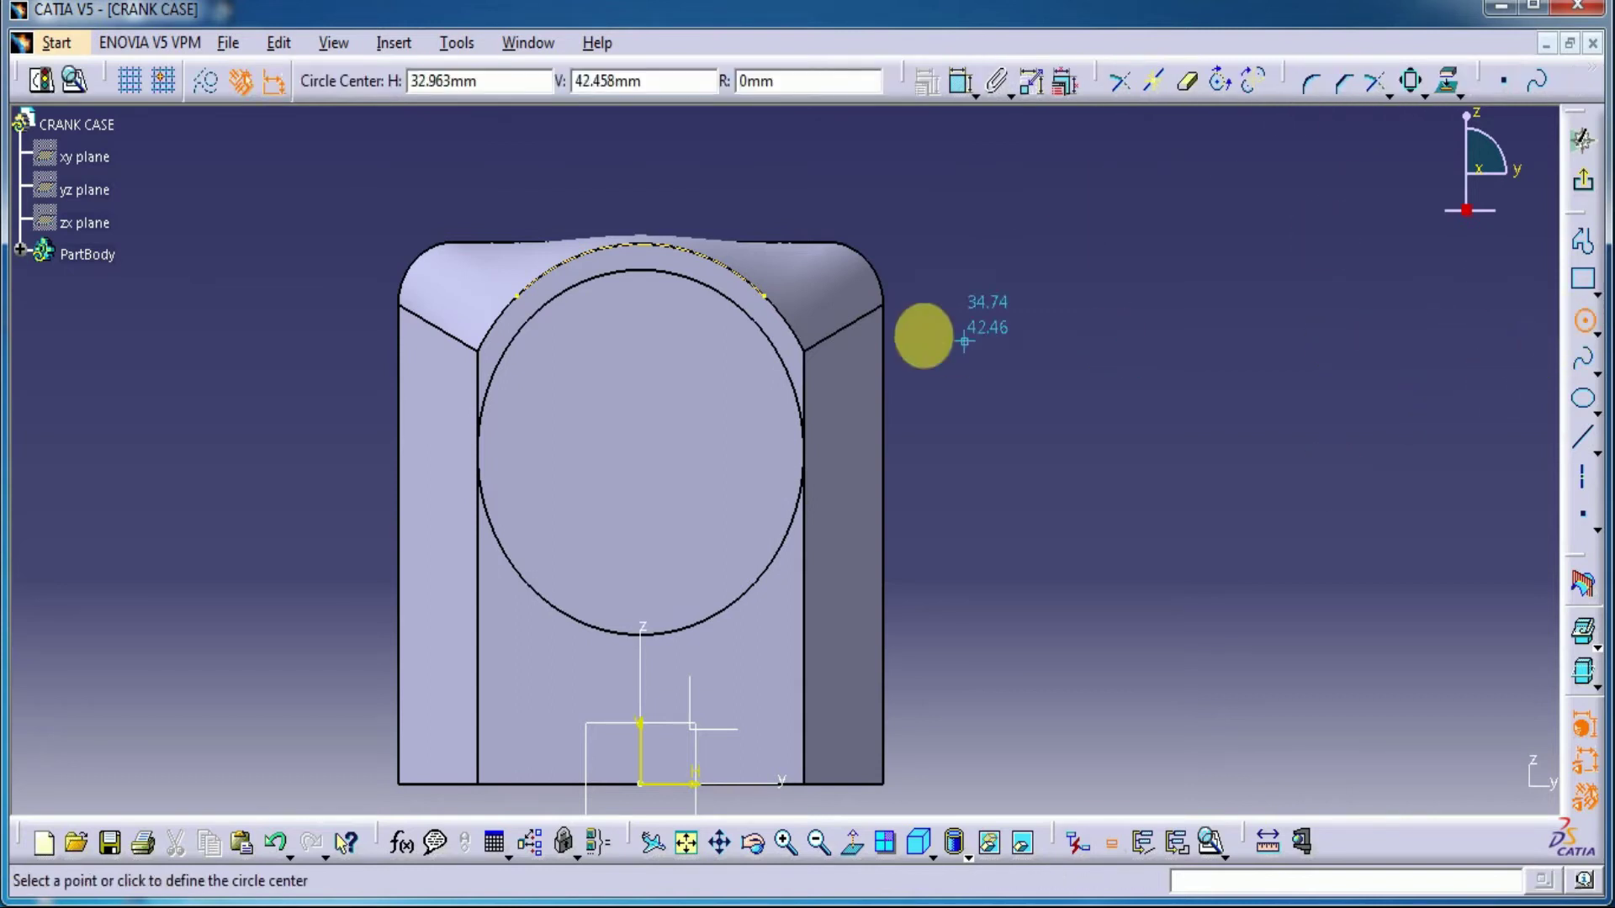
right_click(731, 269)
left_click(833, 433)
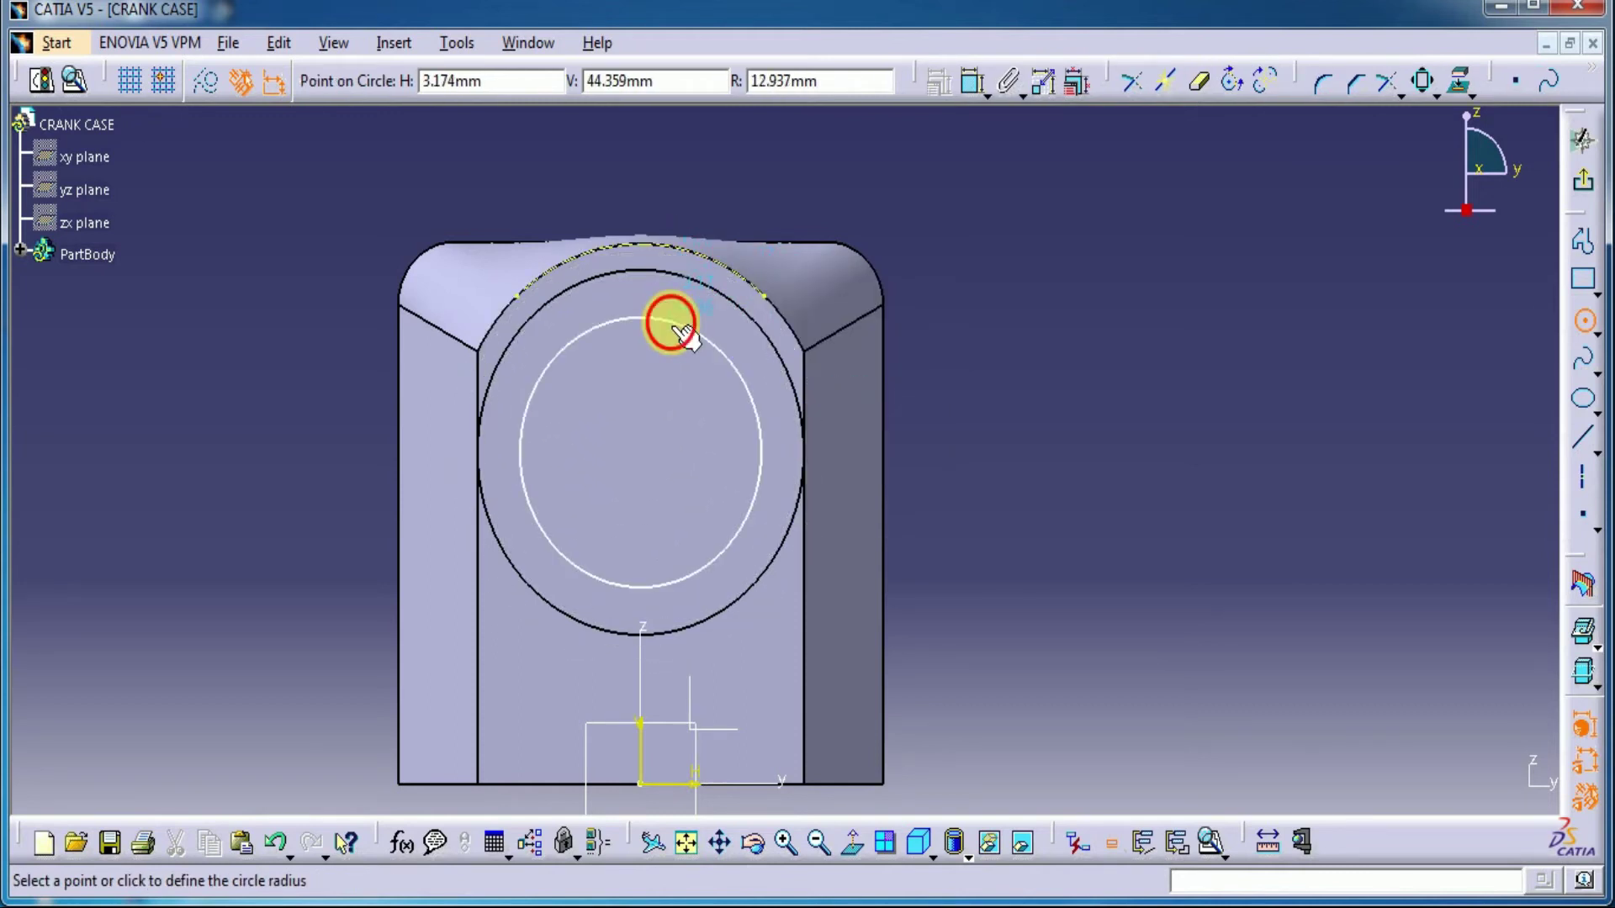
left_click(683, 335)
Dimension the new circle's diameter, set it to 40 mm and exit the sketch.
left_click(856, 82)
left_click(950, 276)
double_click(952, 271)
type("40")
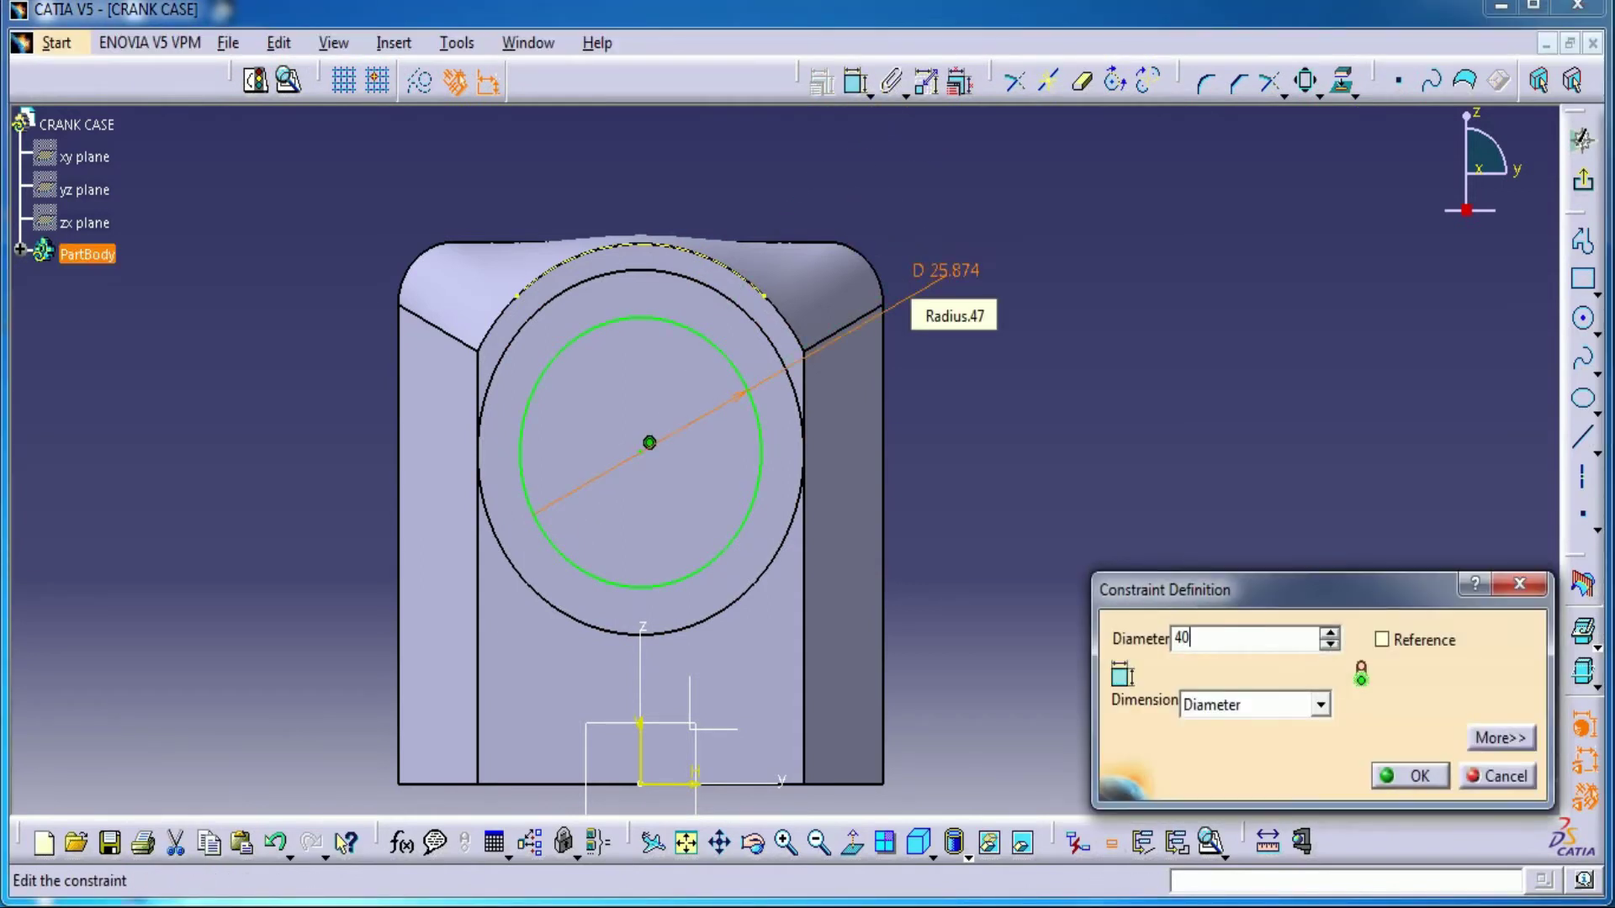
key("Return")
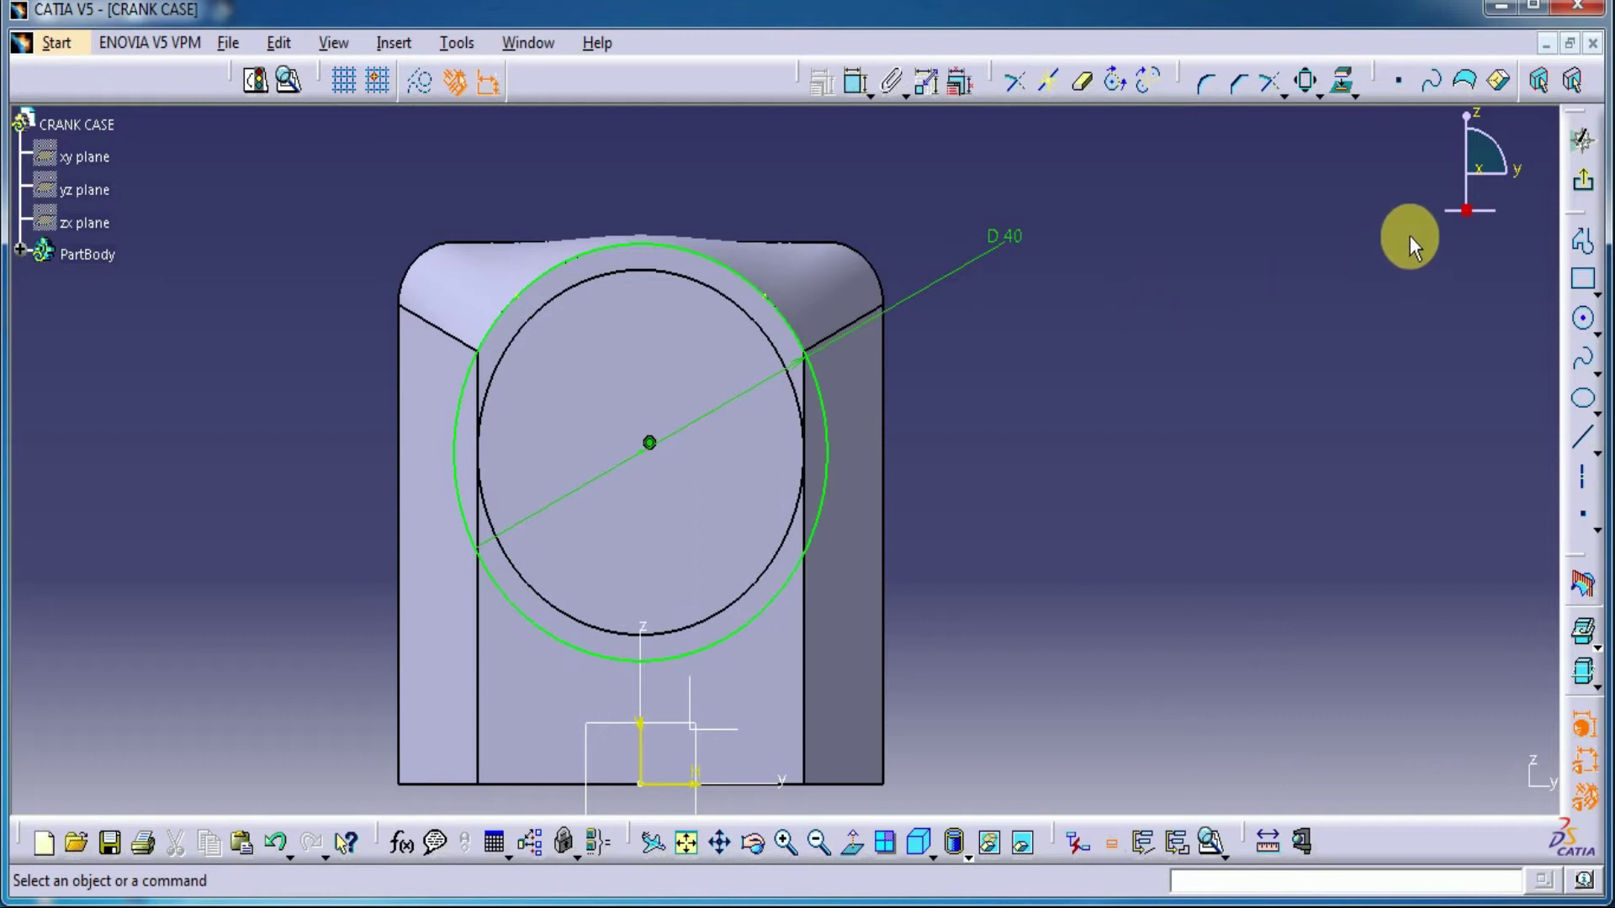
left_click(1581, 179)
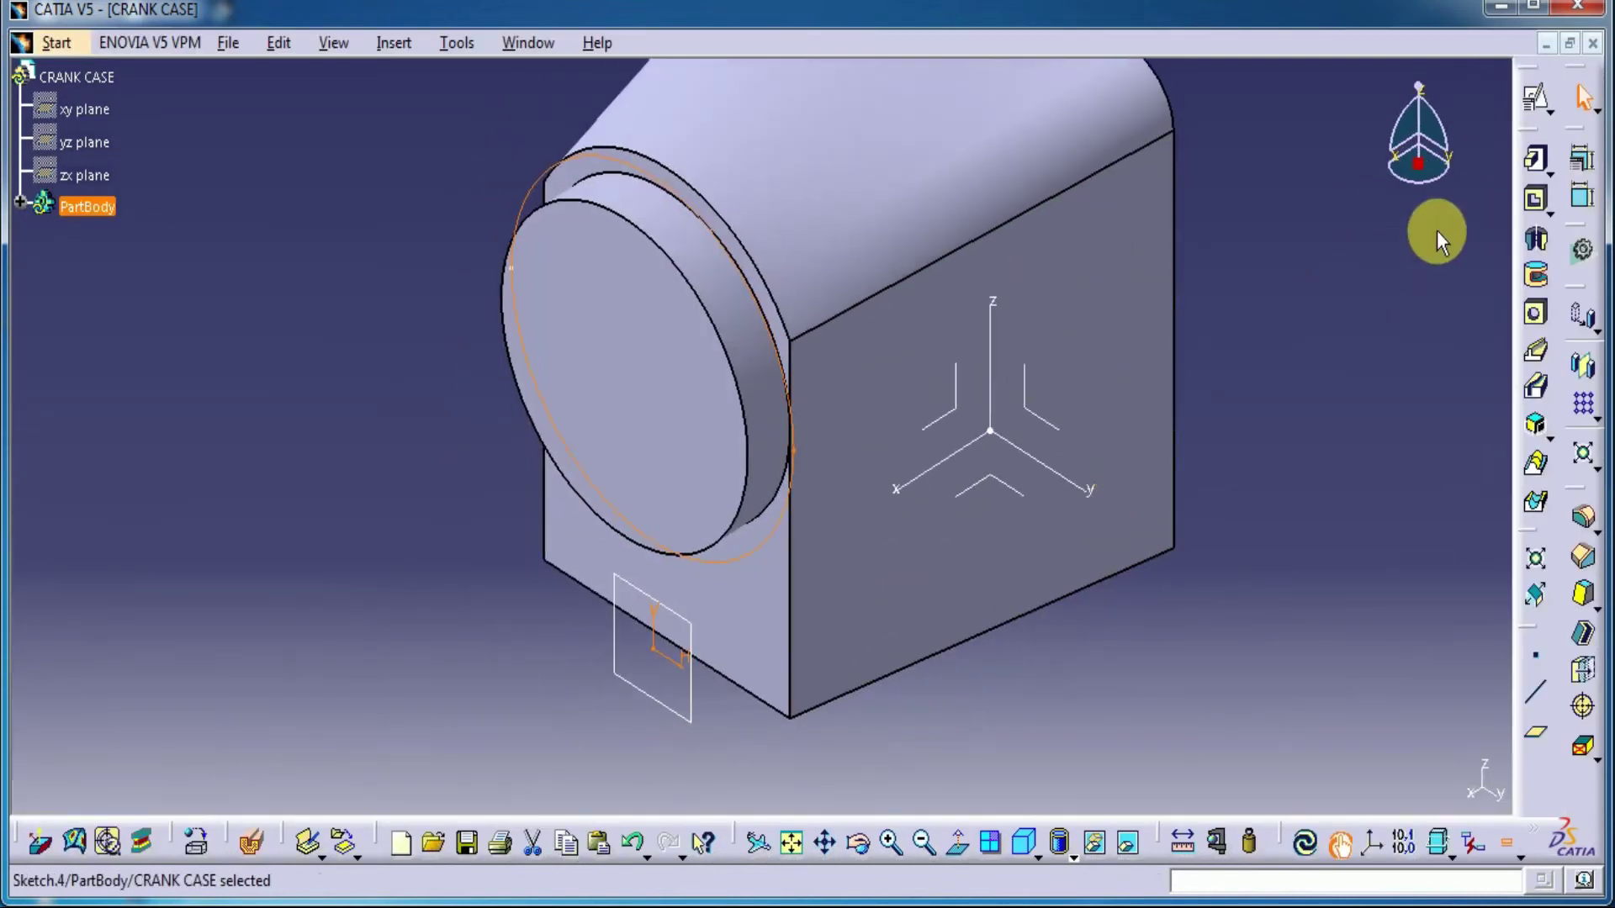
Pad the 40 mm circle by 2 mm to form a collar around the round boss.
left_click(1534, 160)
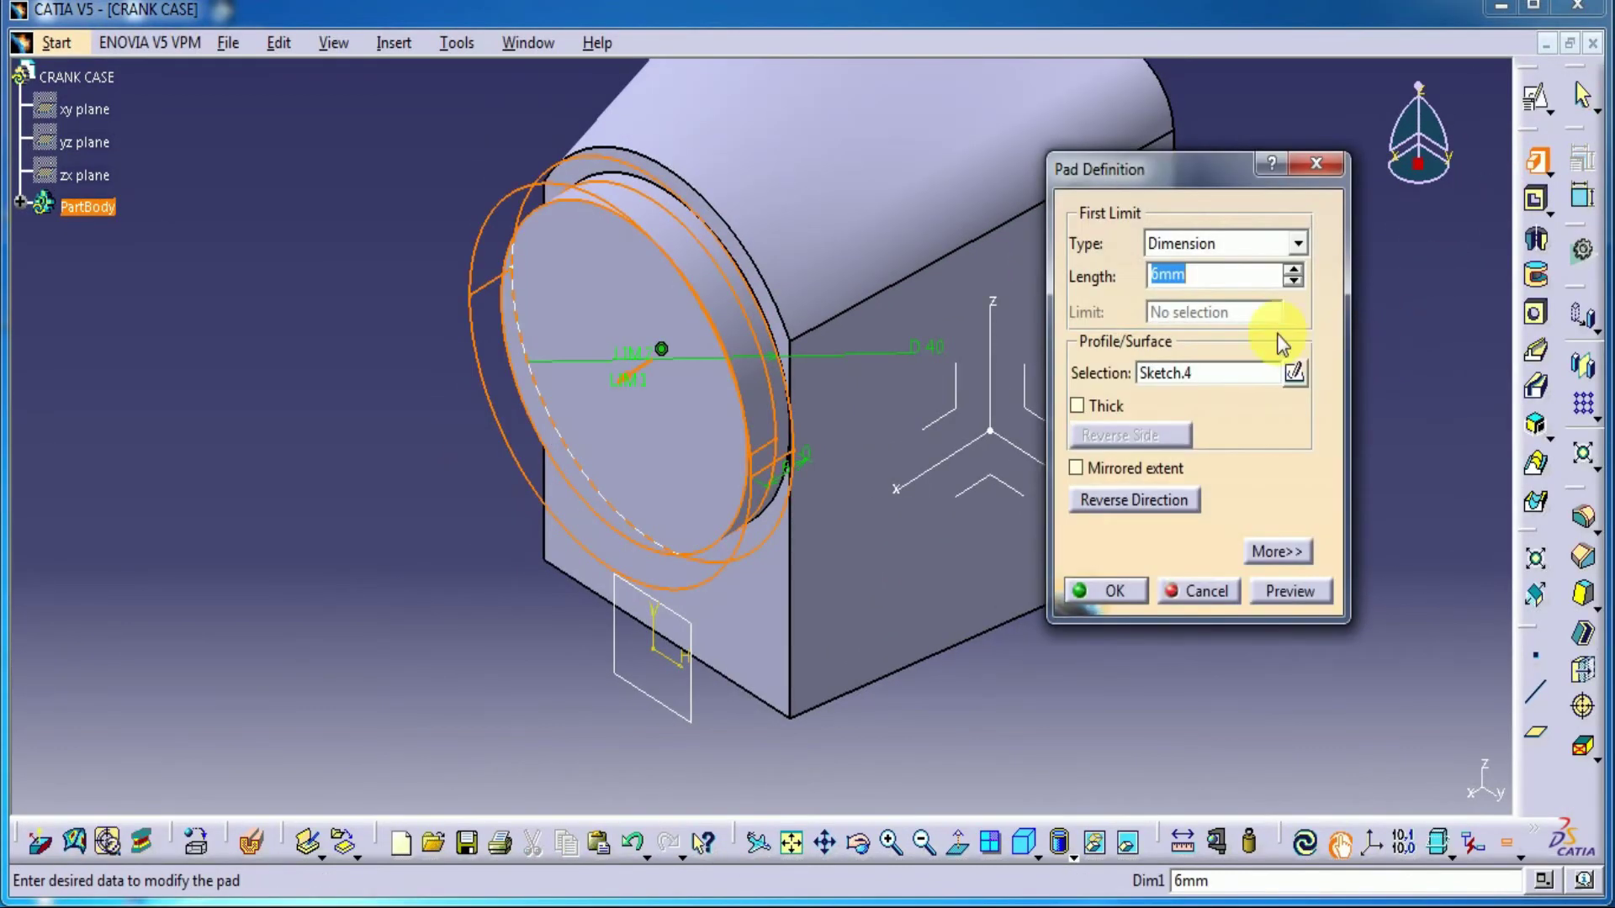
type("2")
left_click(1289, 591)
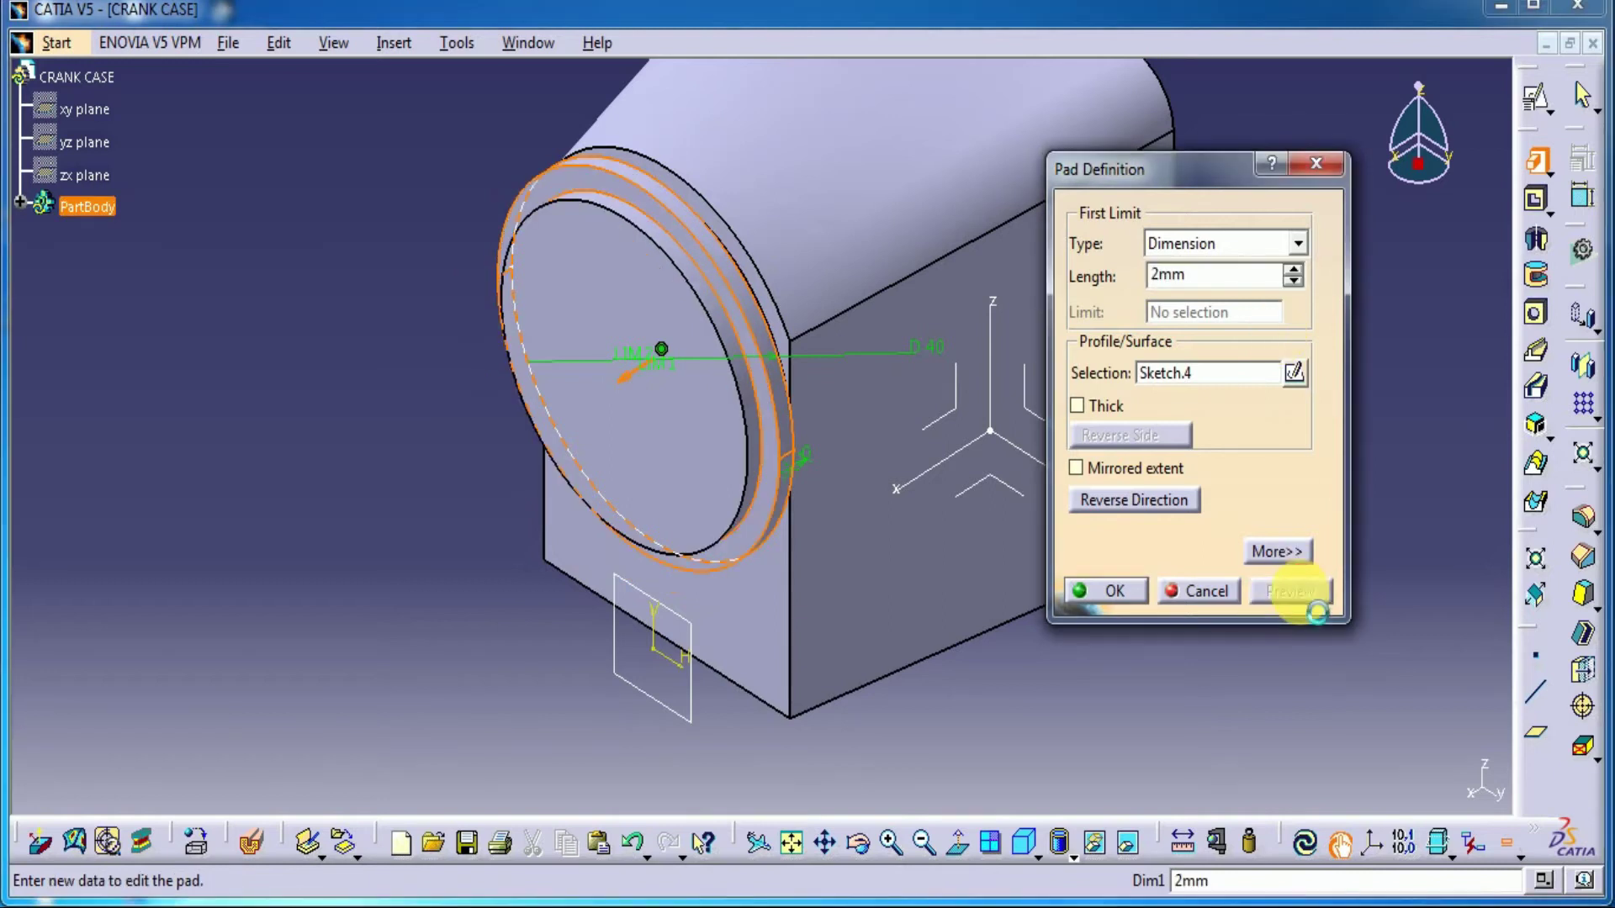
left_click(1144, 593)
Hide the offset plane in front of the solid.
middle_click_drag(1279, 522, 1264, 378)
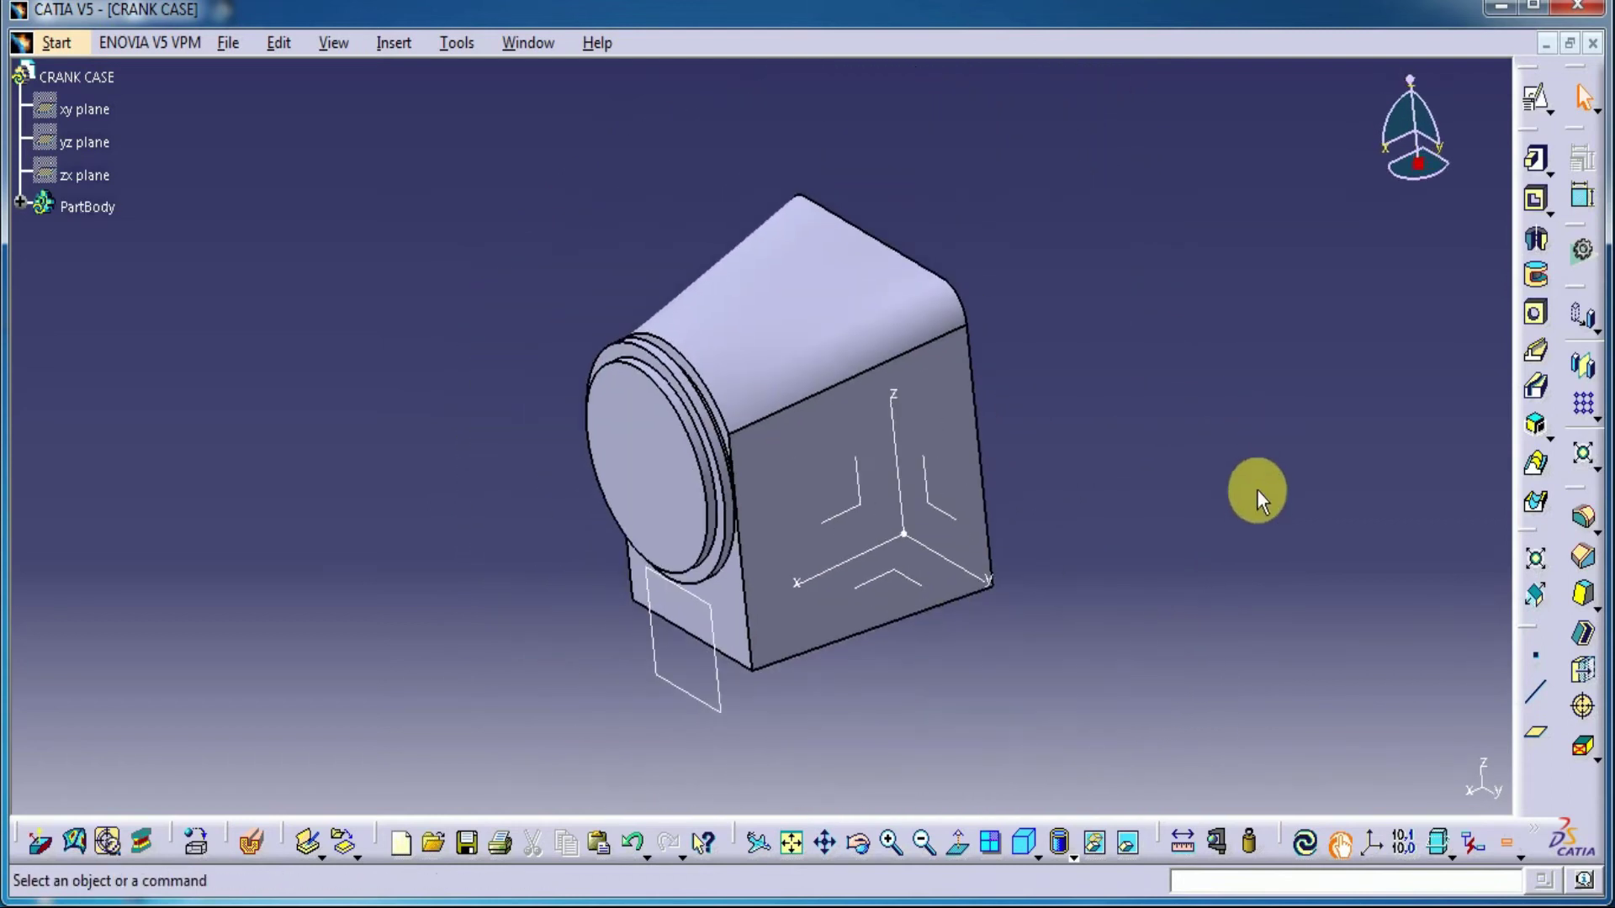
middle_click_drag(1122, 431, 1171, 437)
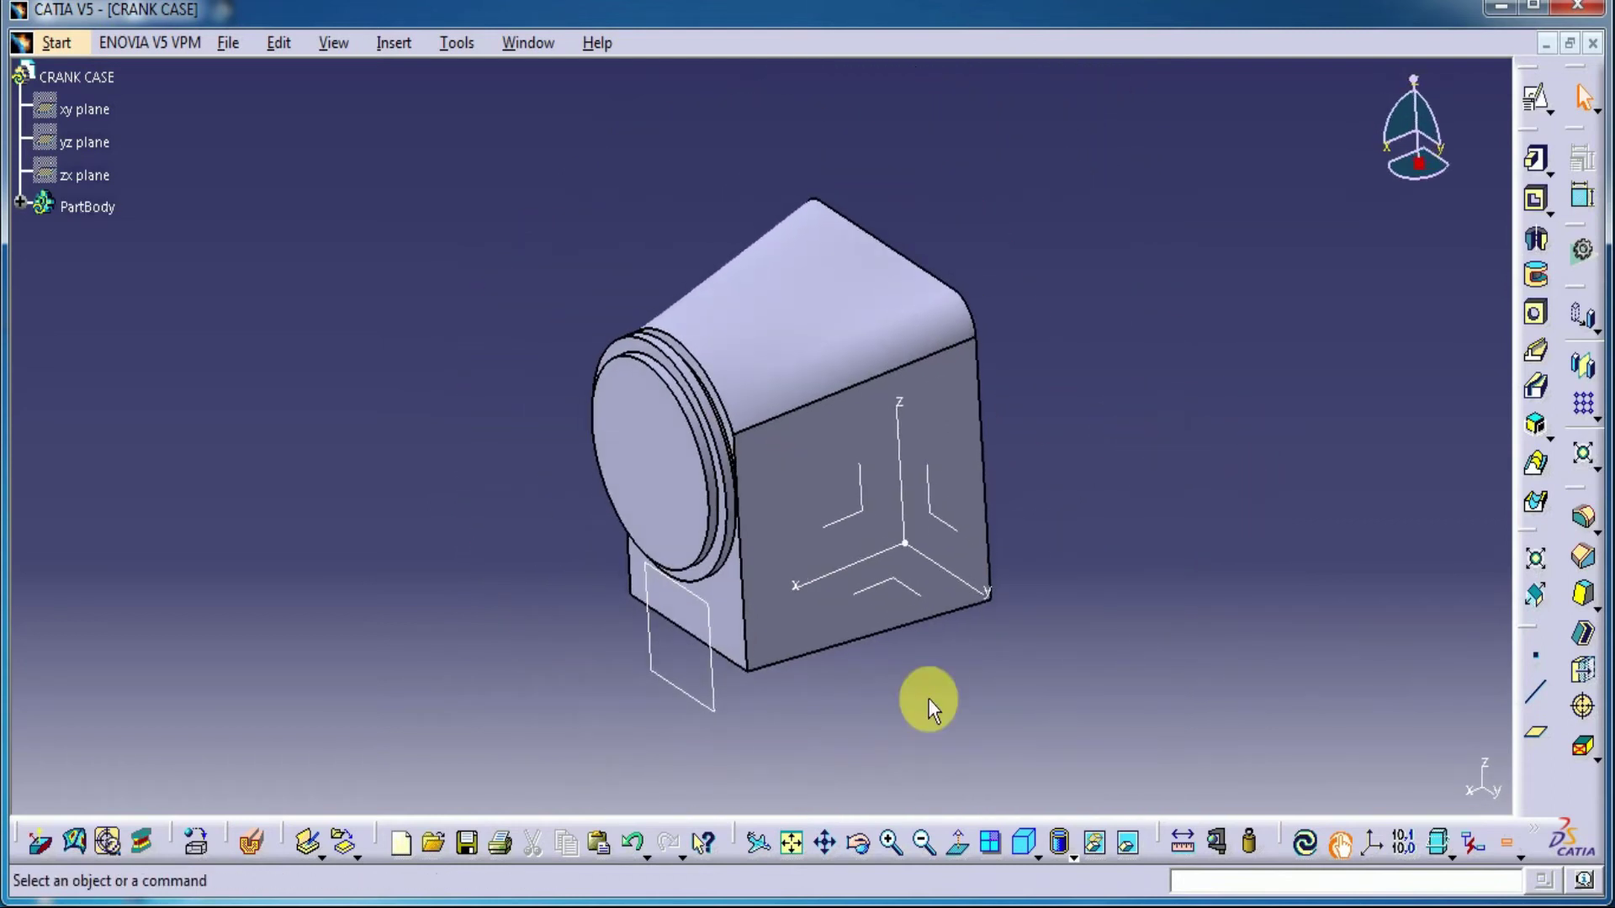
left_click(703, 696)
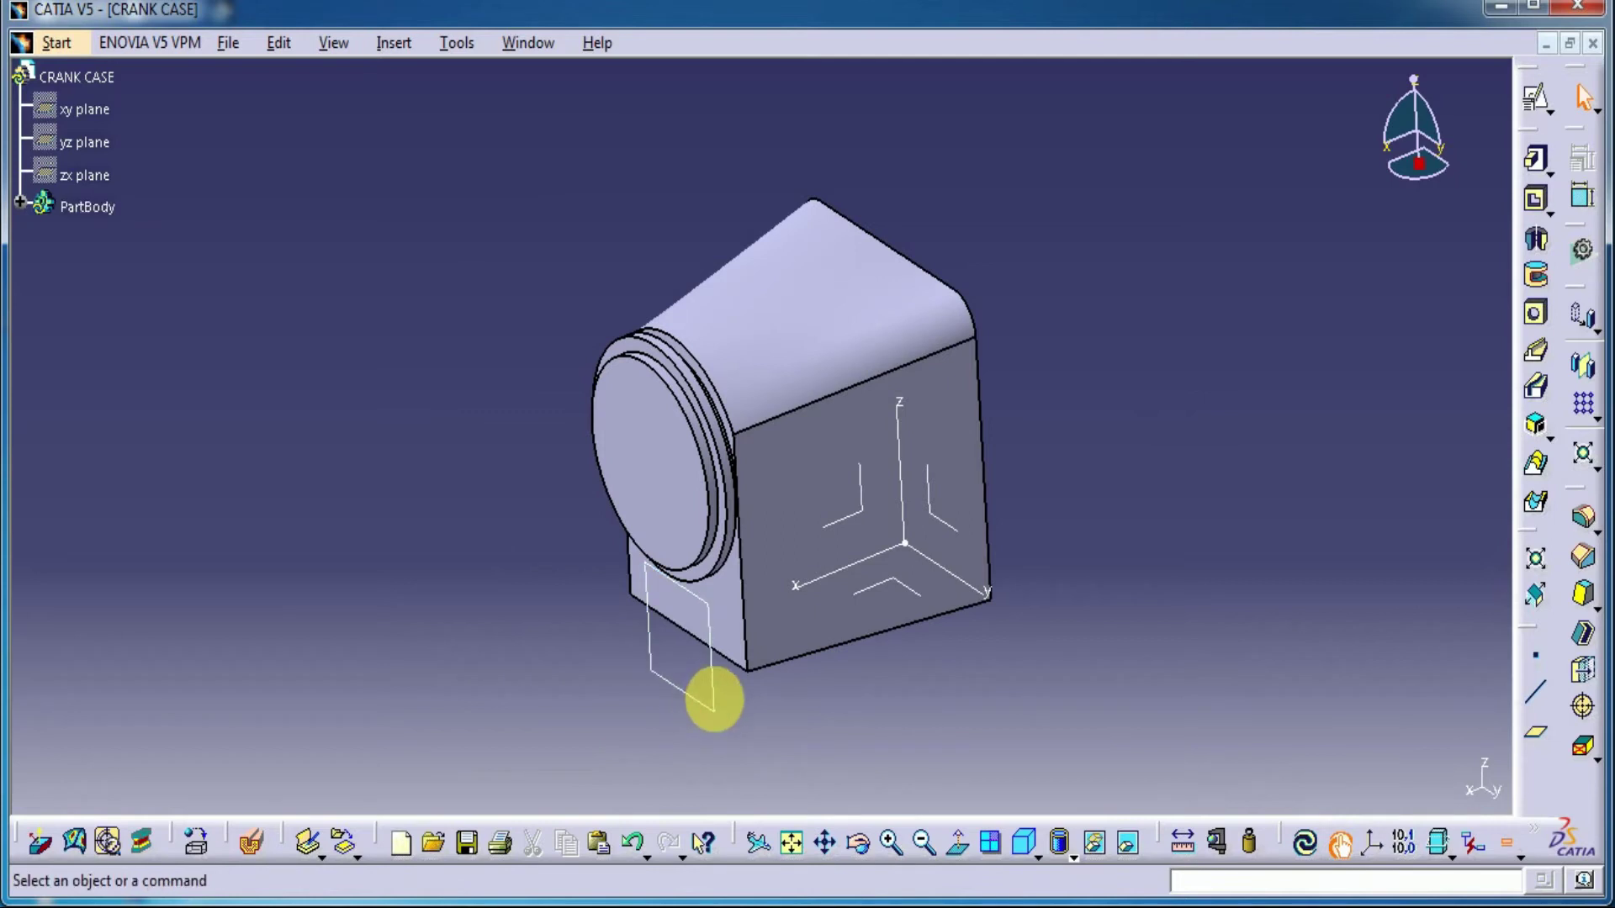
right_click(711, 698)
left_click(782, 238)
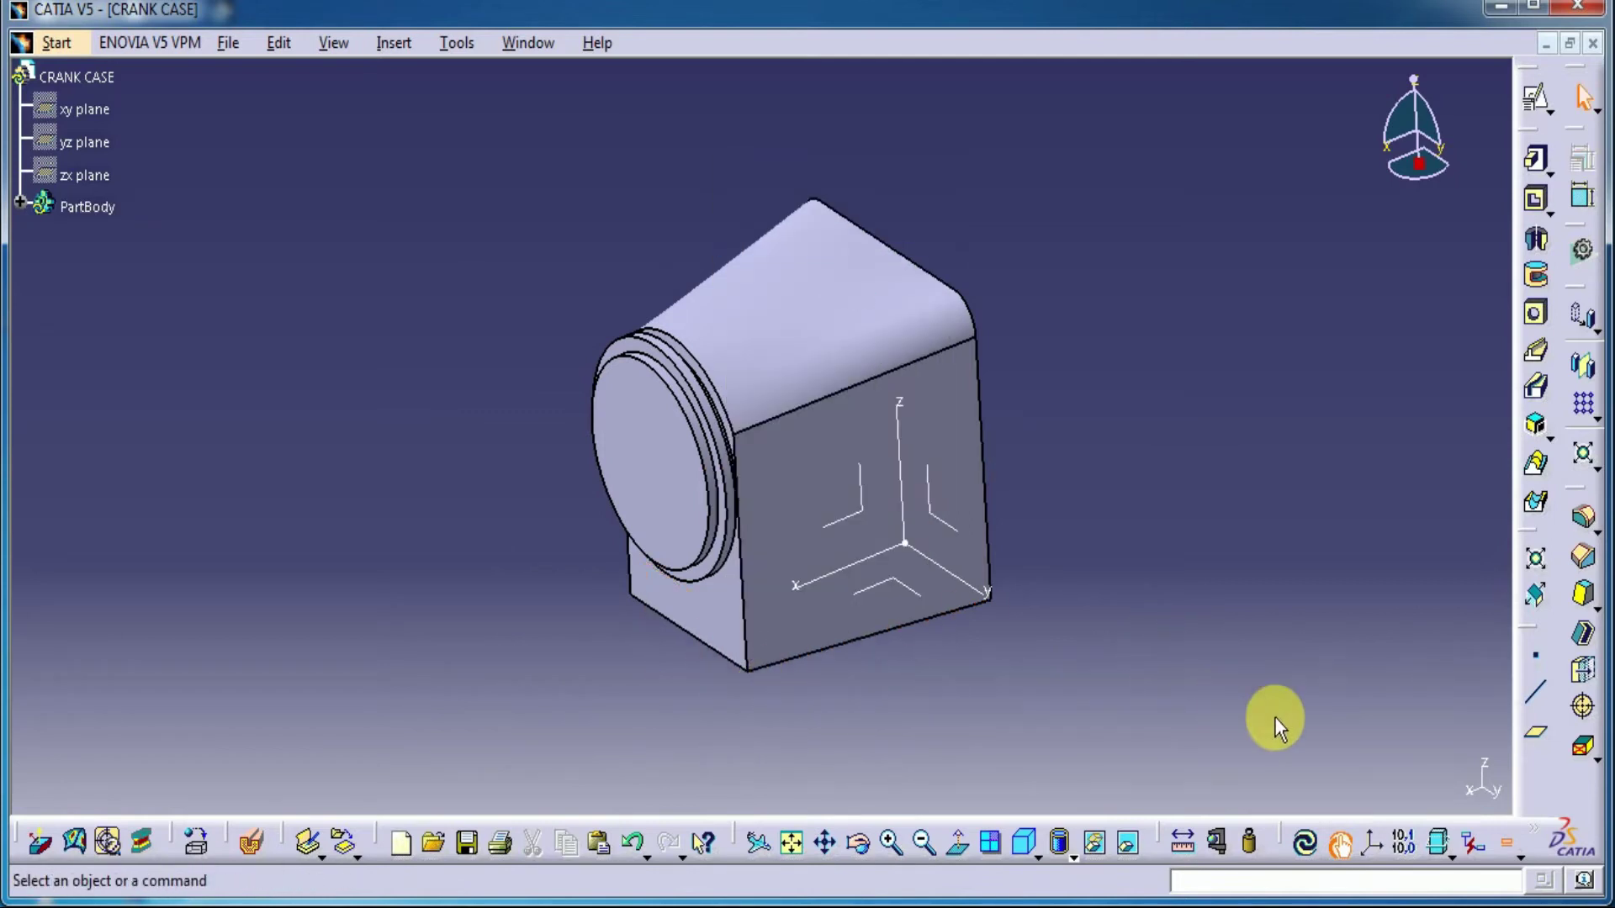
Create a plane offset 33 mm from the solid's bottom face, reversed so it lies up inside the body.
left_click(1538, 744)
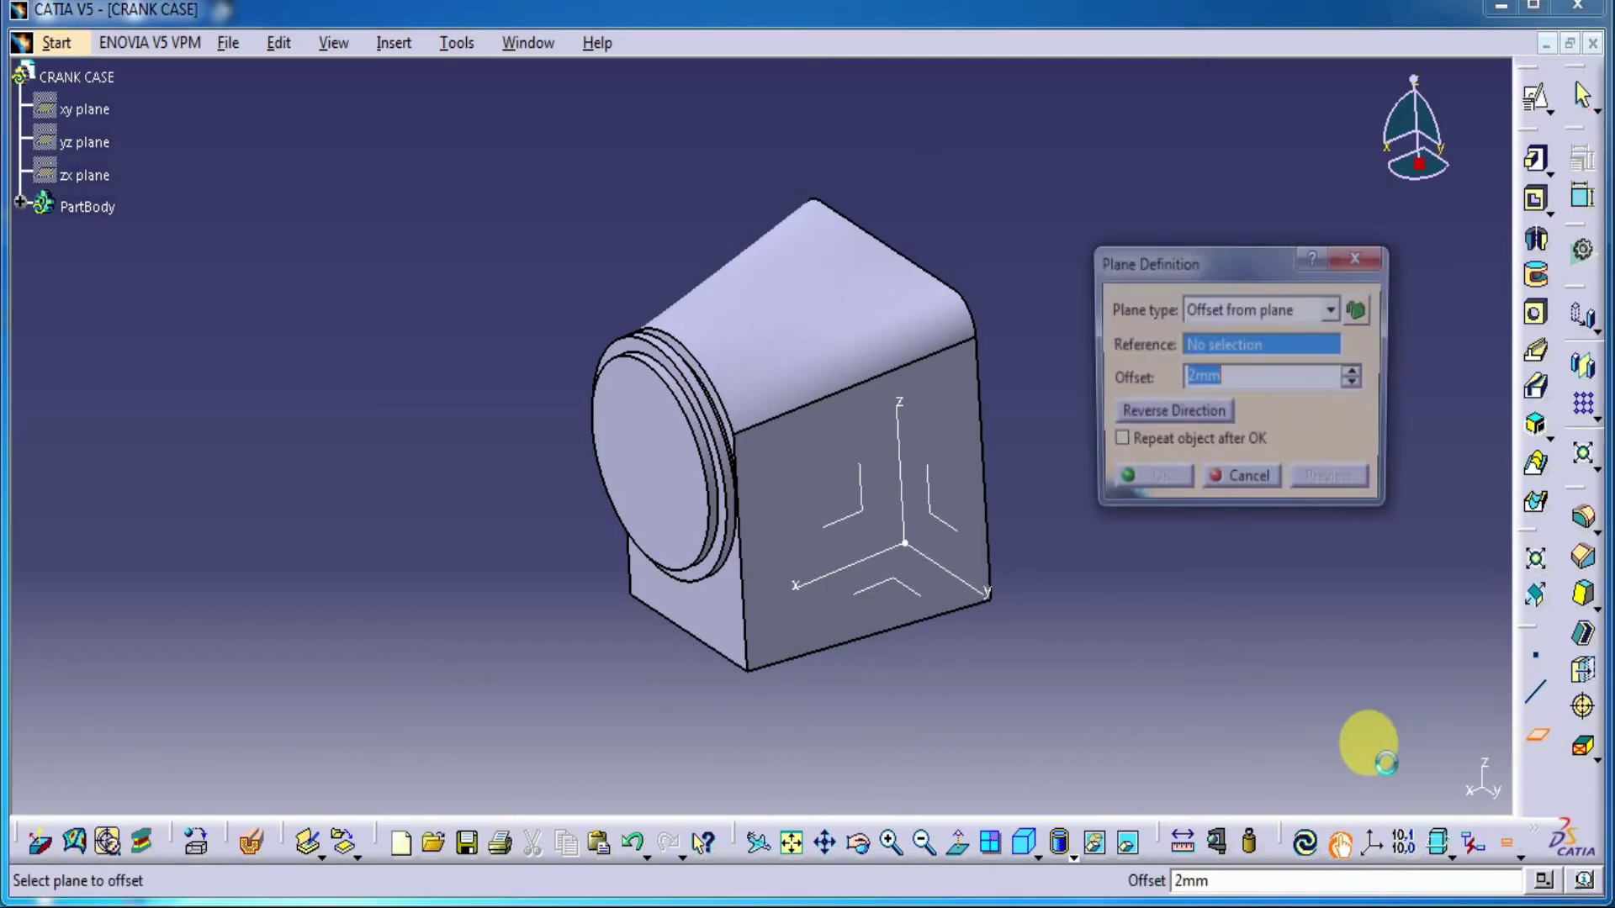
middle_click_drag(989, 664, 935, 539)
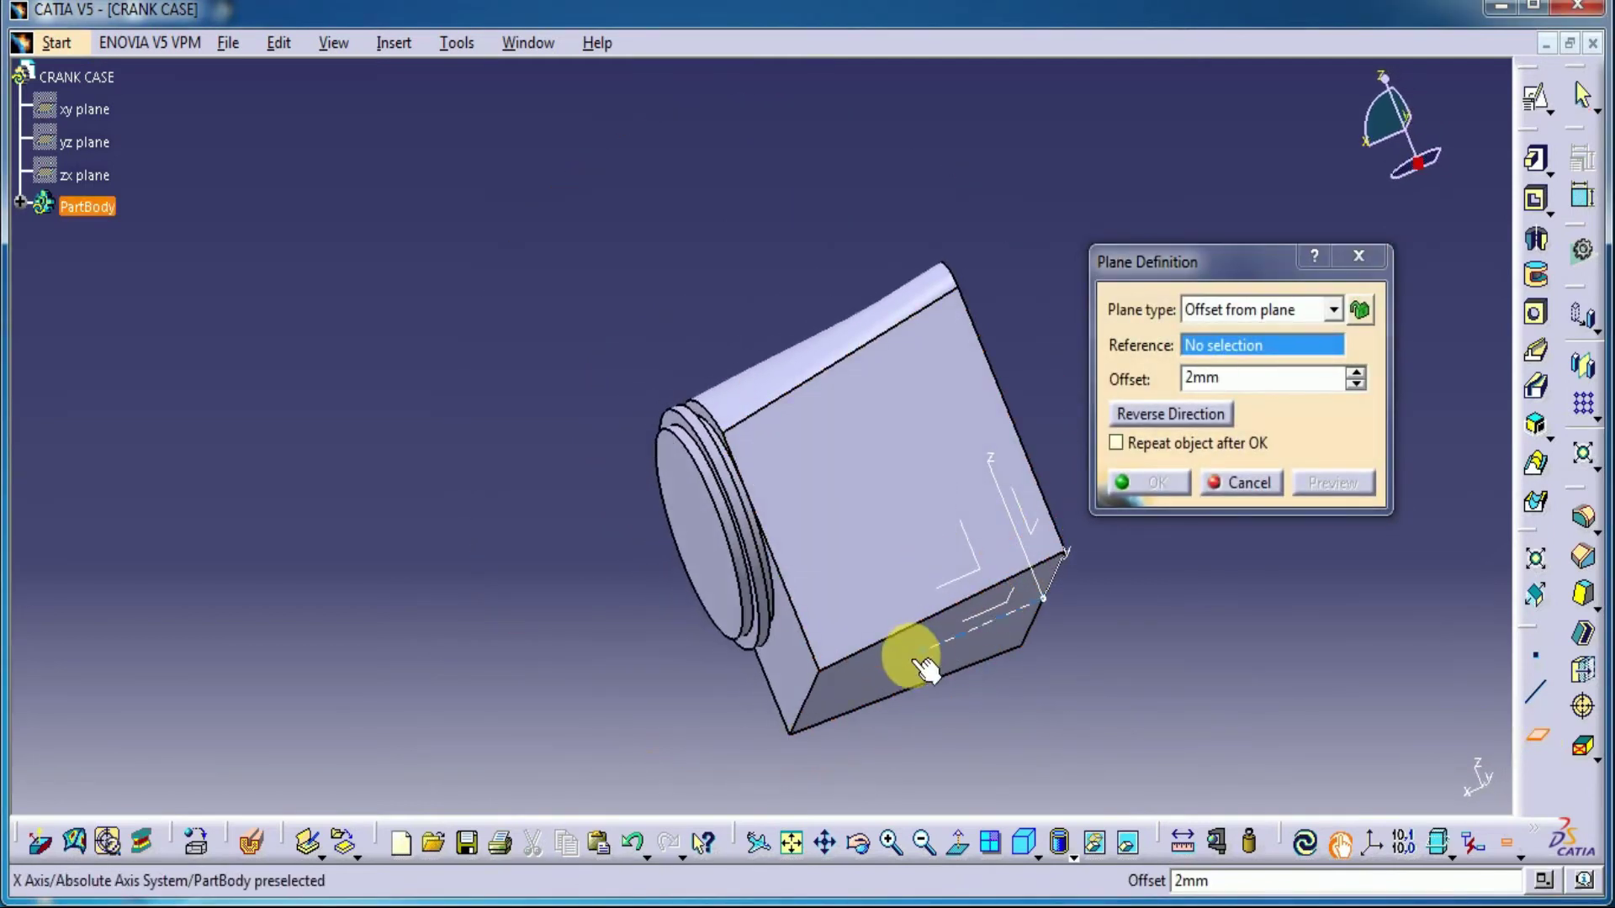
left_click(901, 670)
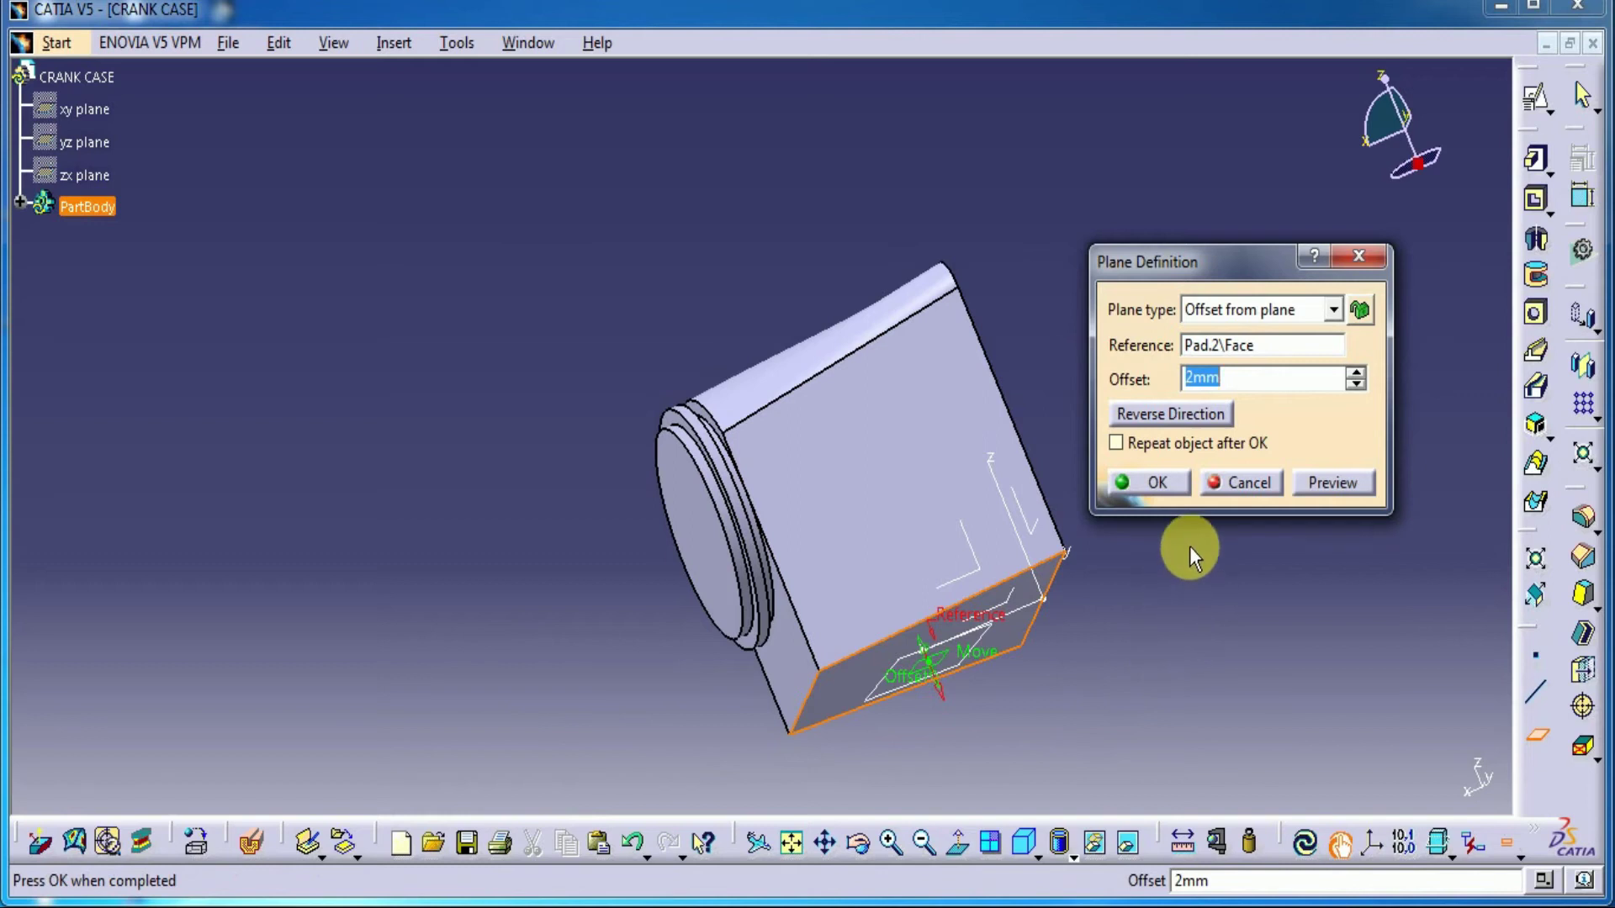
type("33")
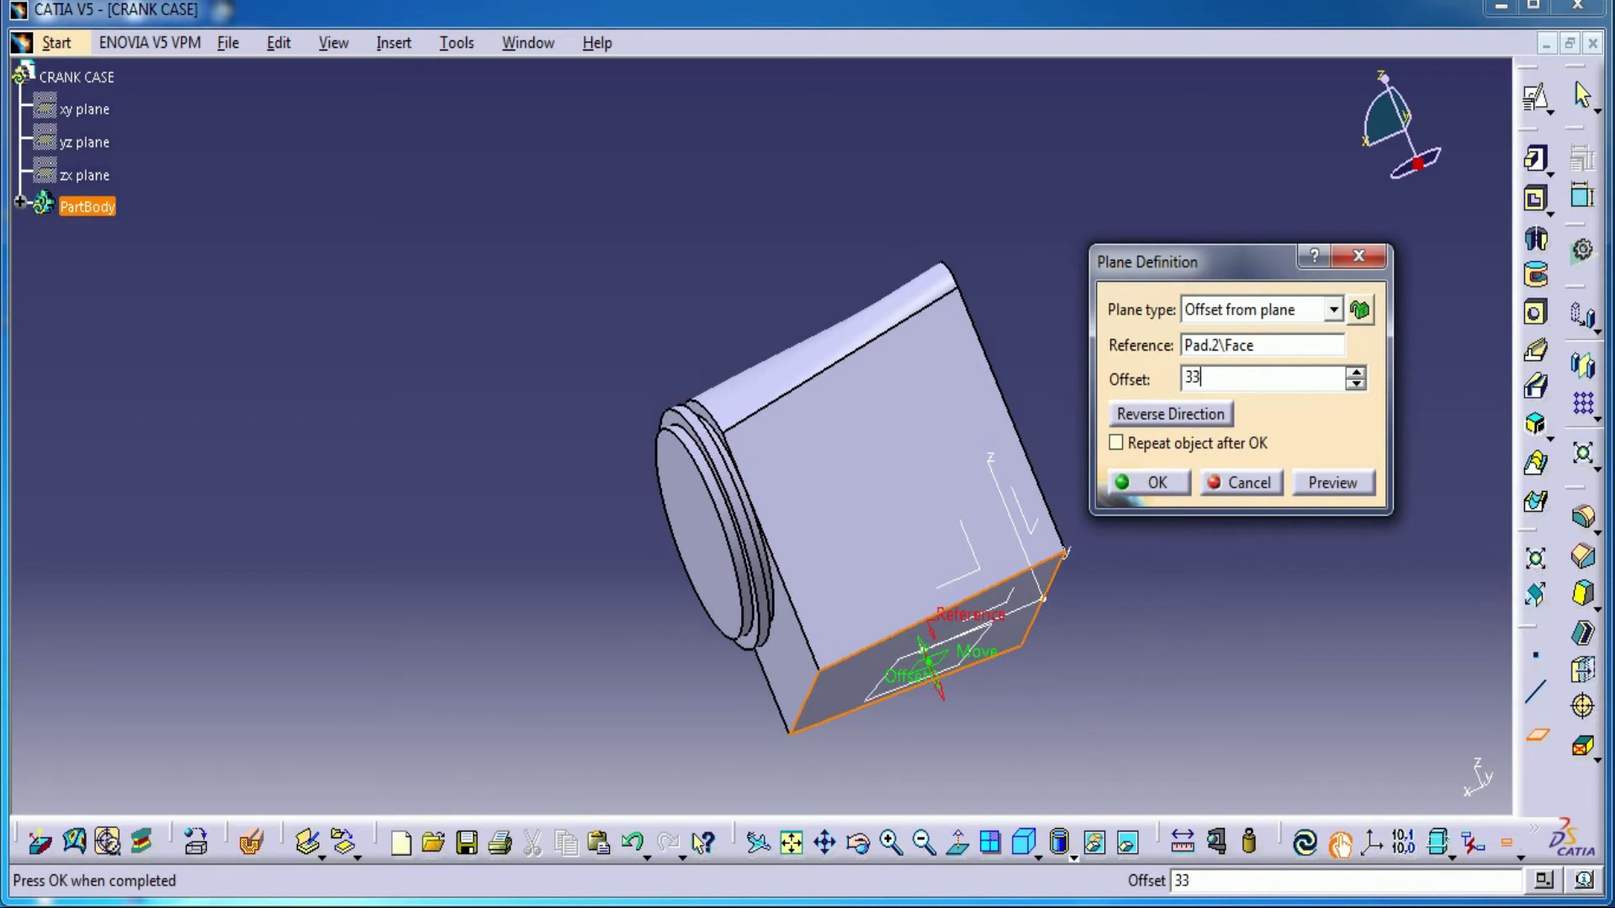
left_click(1330, 483)
left_click(1187, 378)
left_click(1210, 428)
middle_click_drag(1027, 613, 970, 413)
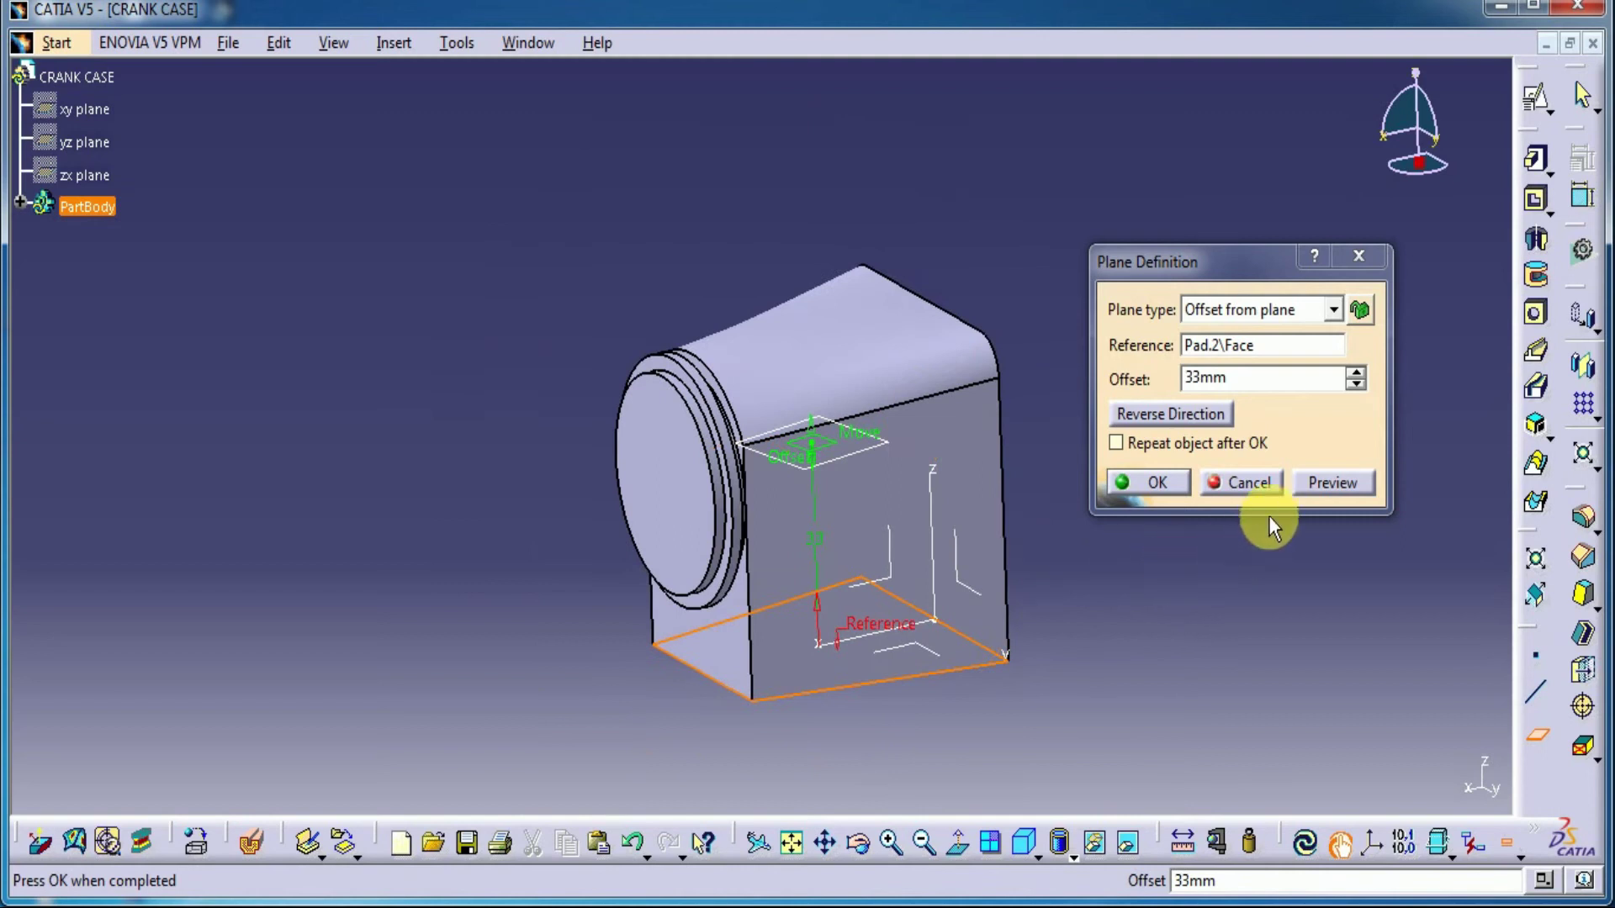
left_click(1148, 484)
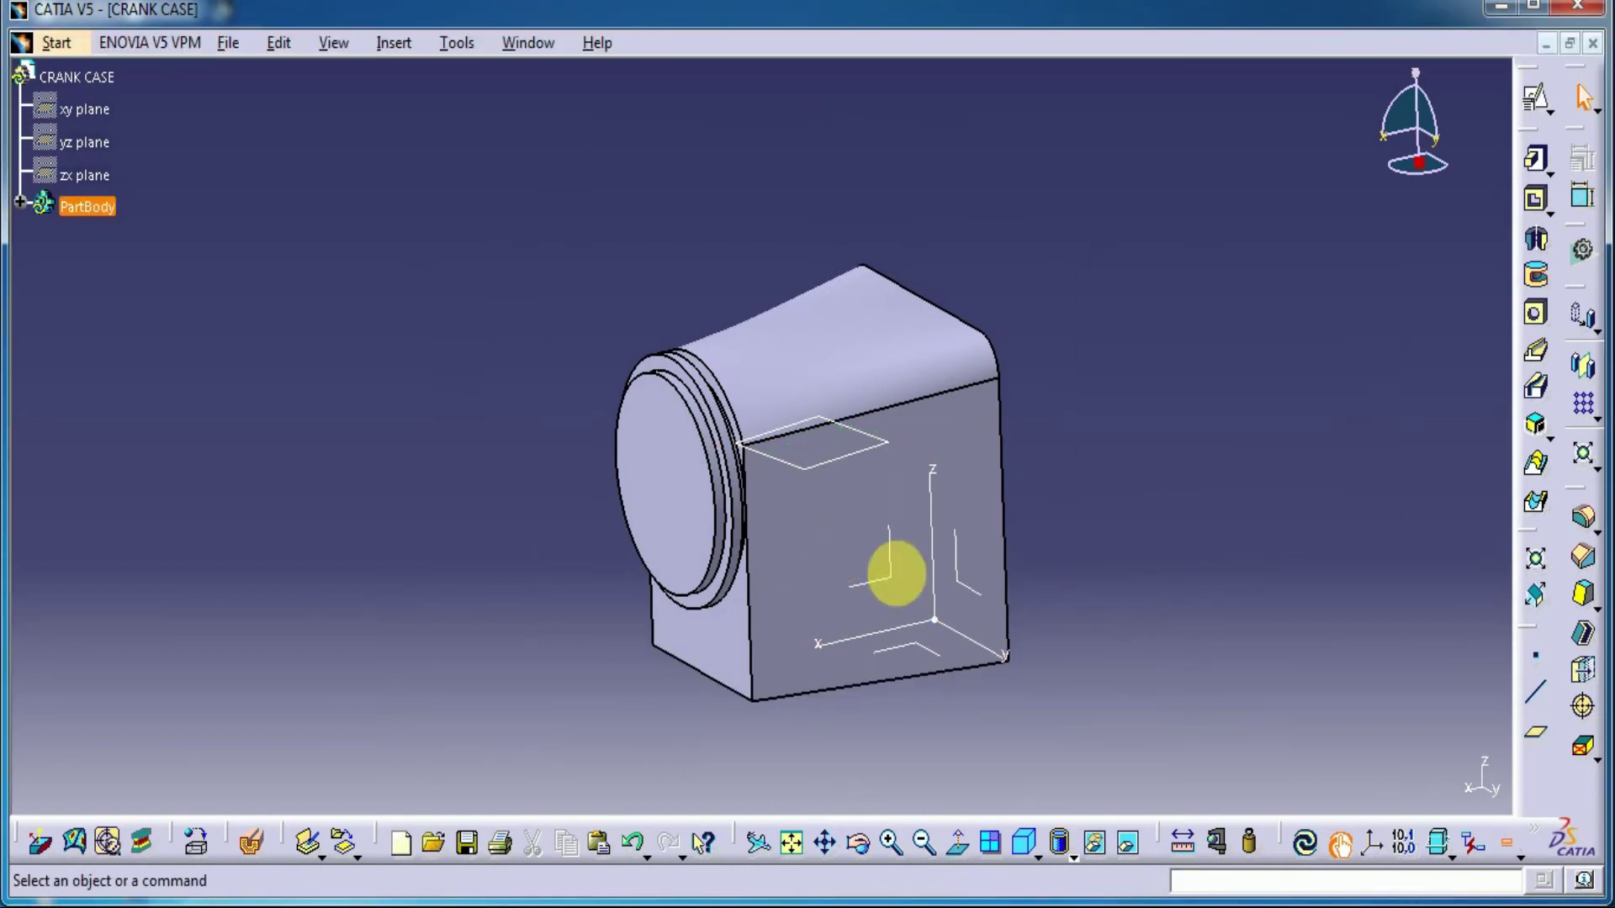
Start a positioned sketch on the new offset plane with the H direction reversed.
left_click(1533, 97)
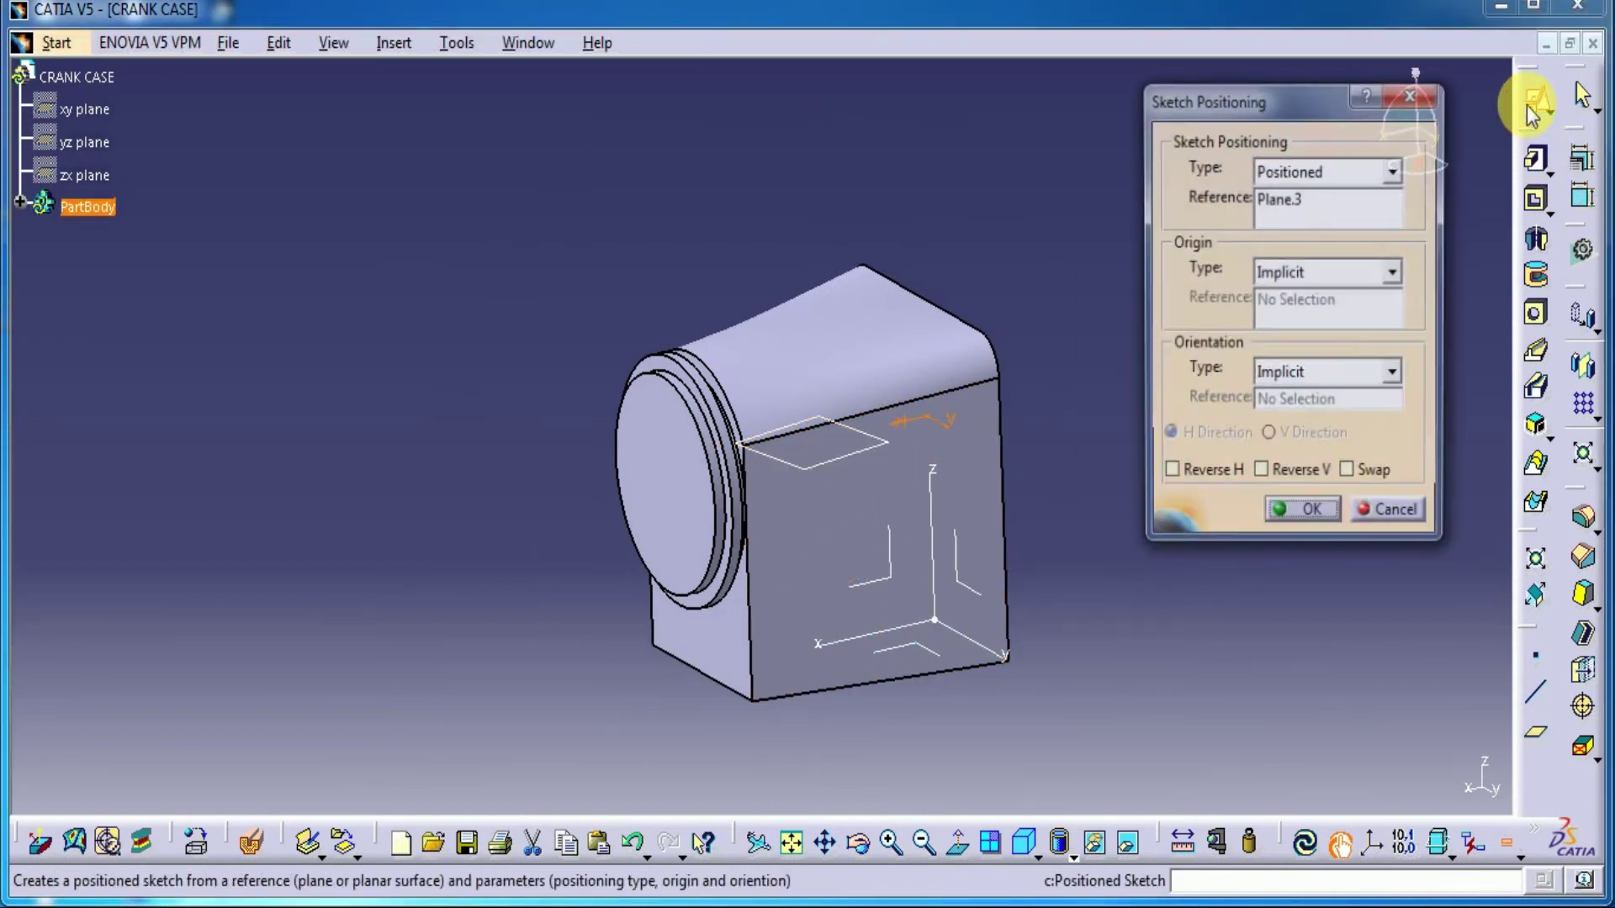
left_click(1211, 475)
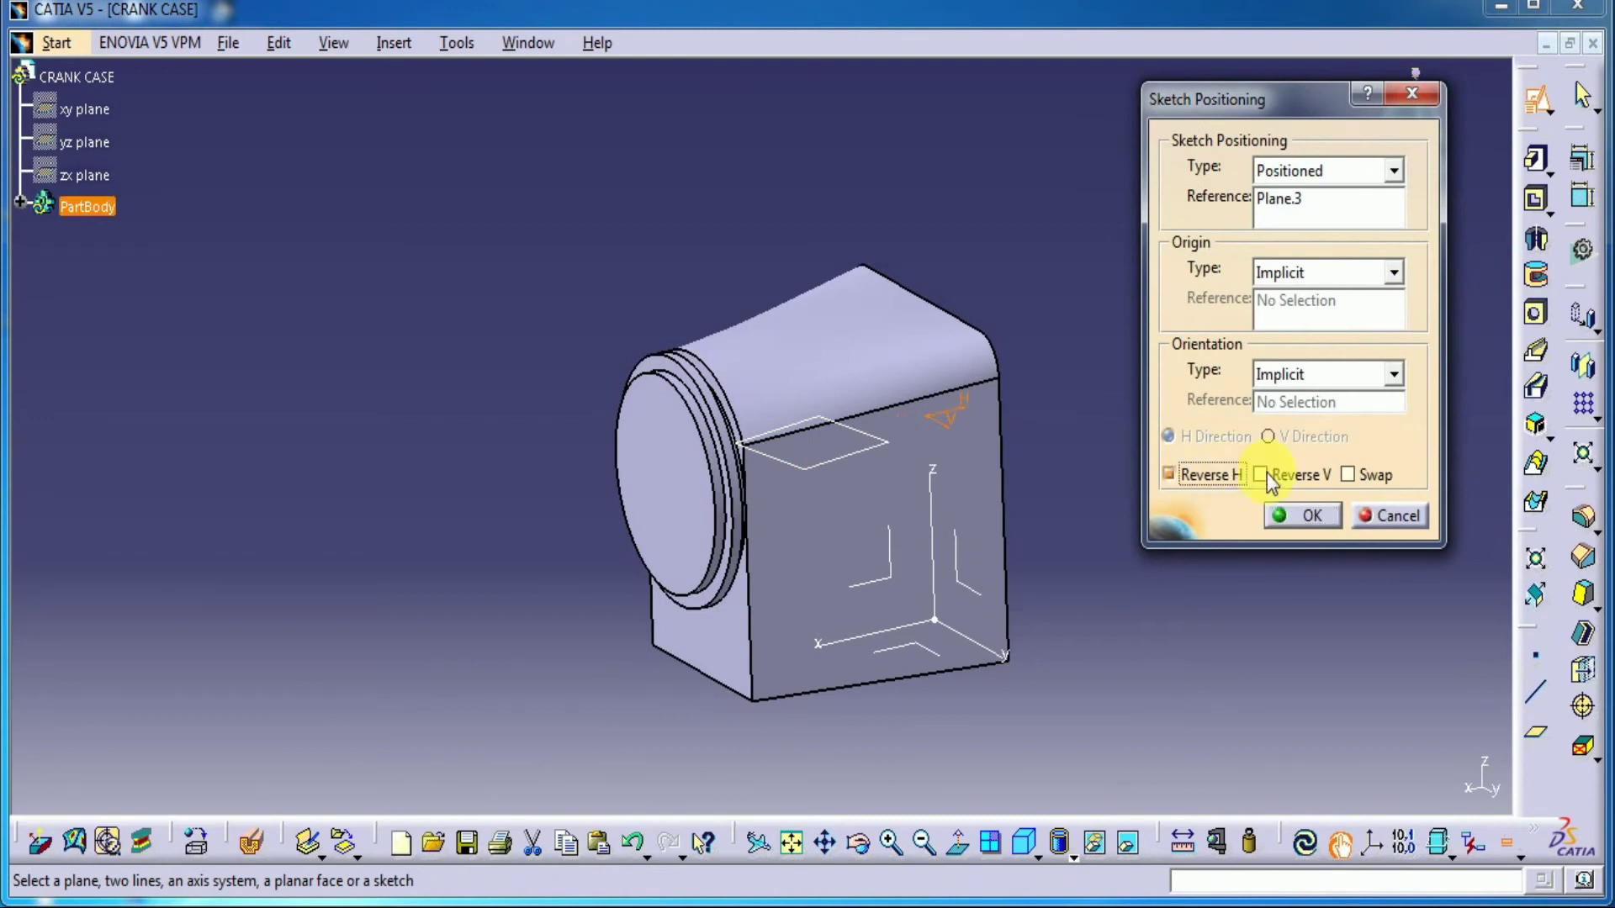
left_click(1305, 514)
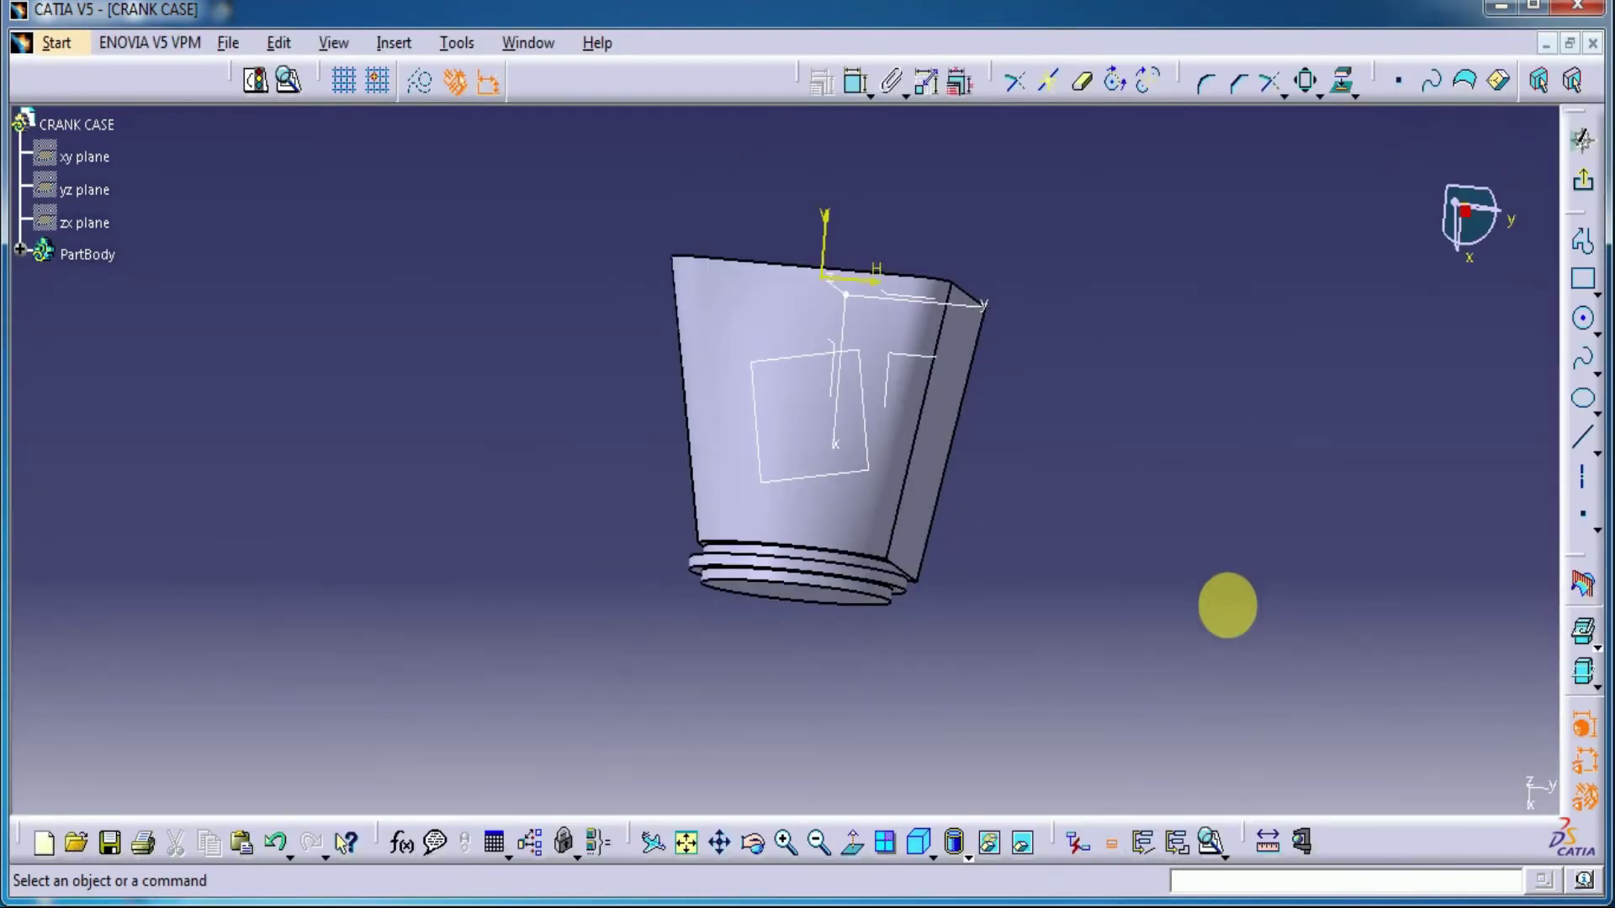
middle_click_drag(874, 663, 860, 599)
left_click(873, 730)
middle_click_drag(1239, 486, 1089, 453)
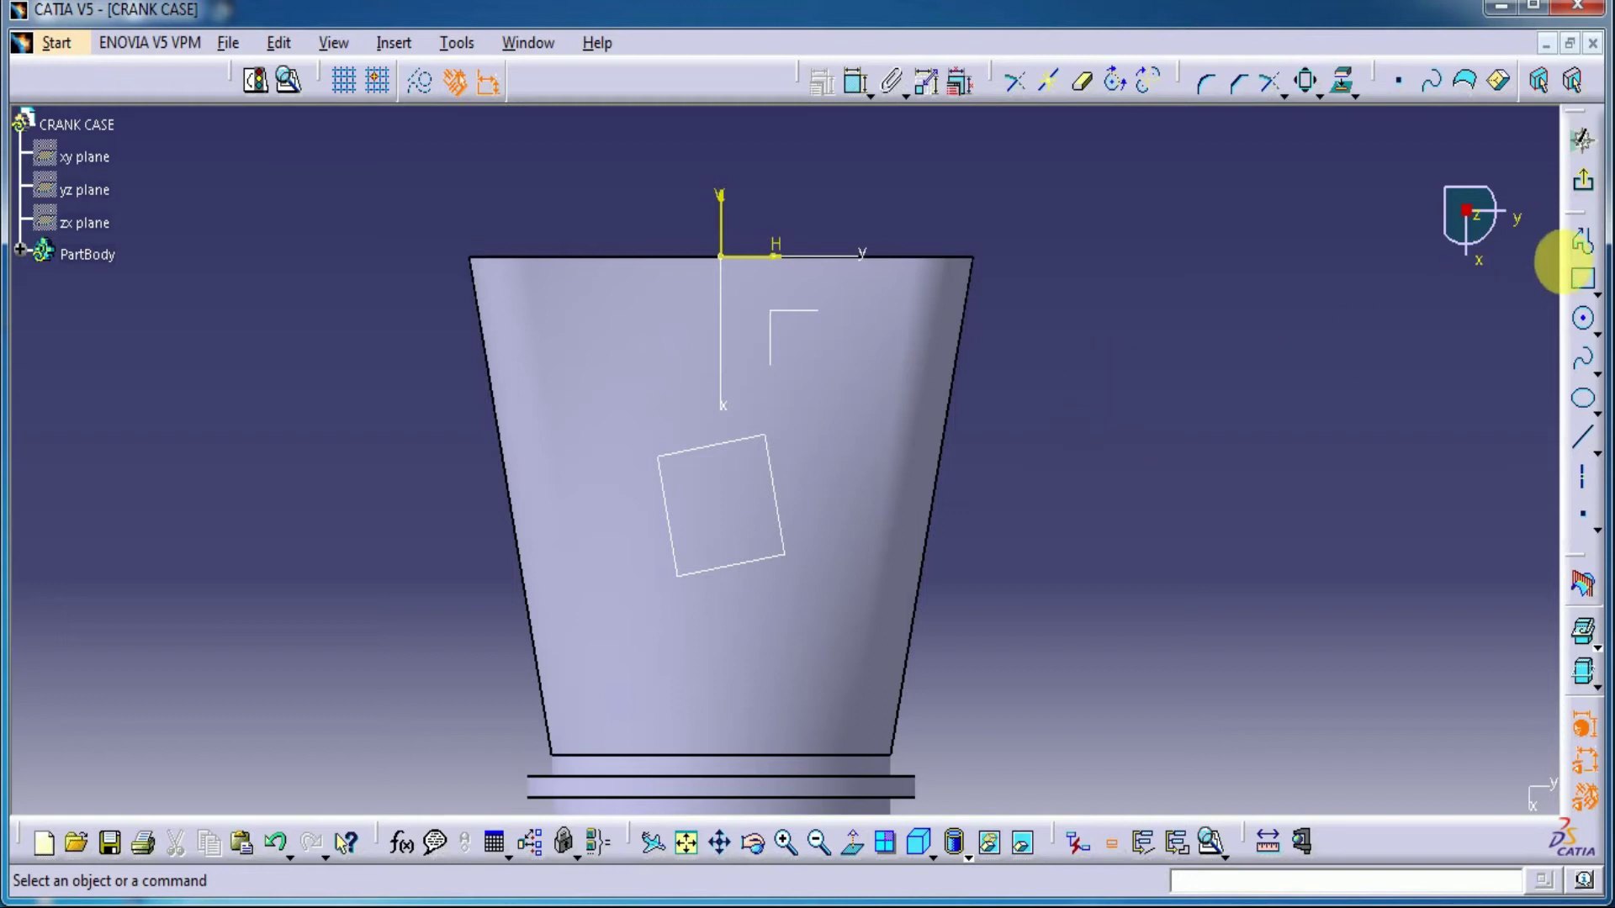
Sketch an open U-shaped profile about 13.6 mm wide beside the wide end of the solid, with horizontal lines joined by a tangent arc.
left_click(1582, 243)
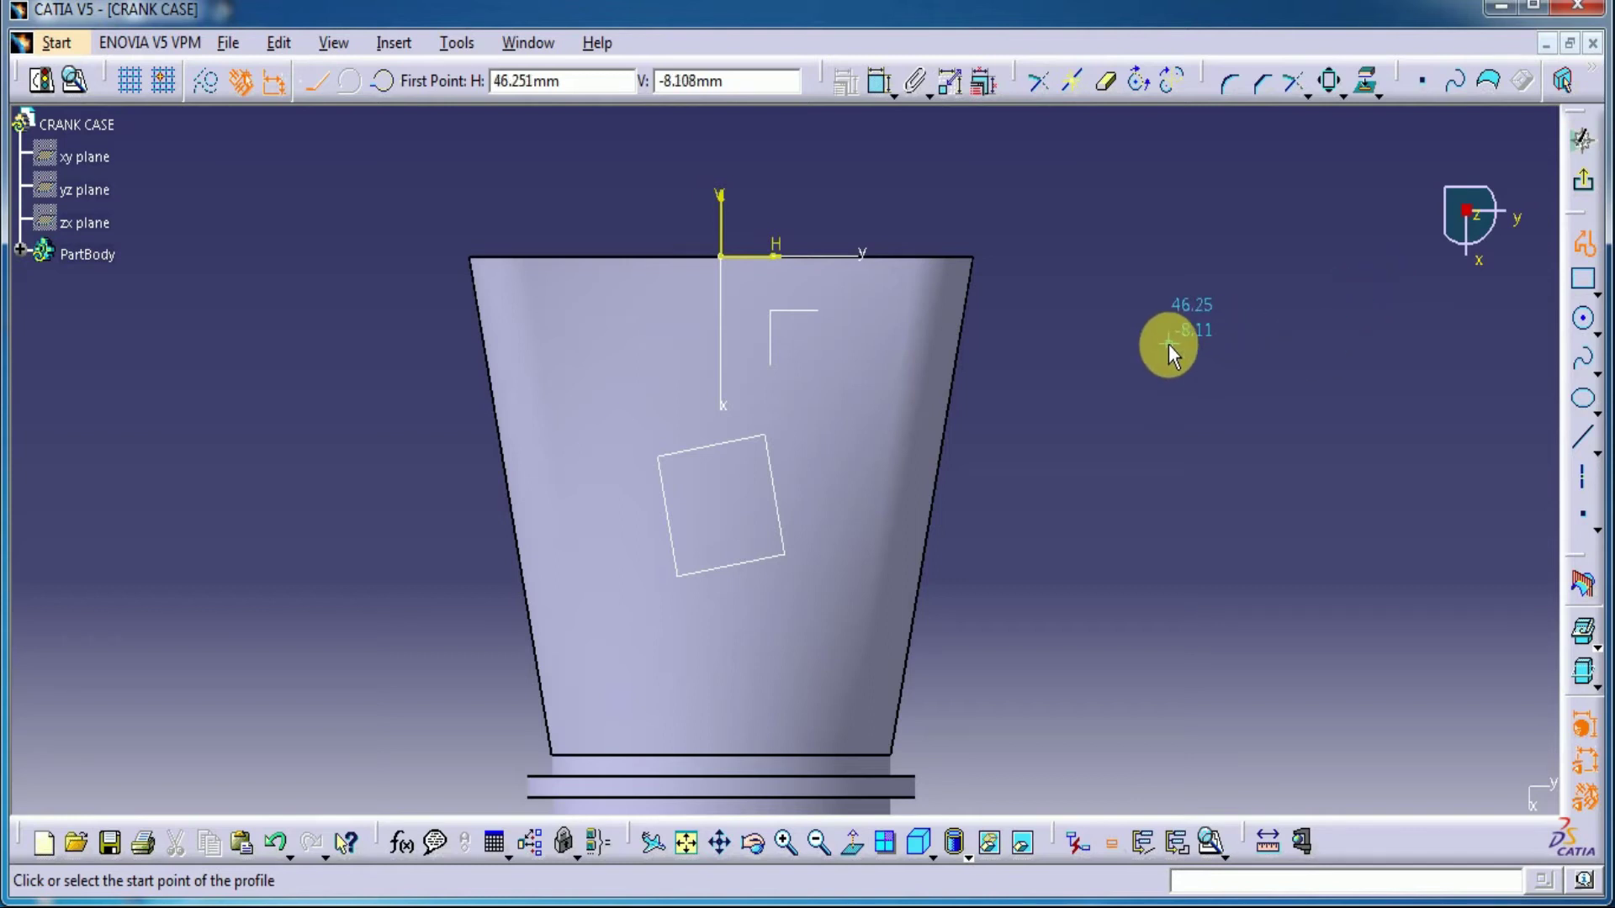
left_click(1031, 252)
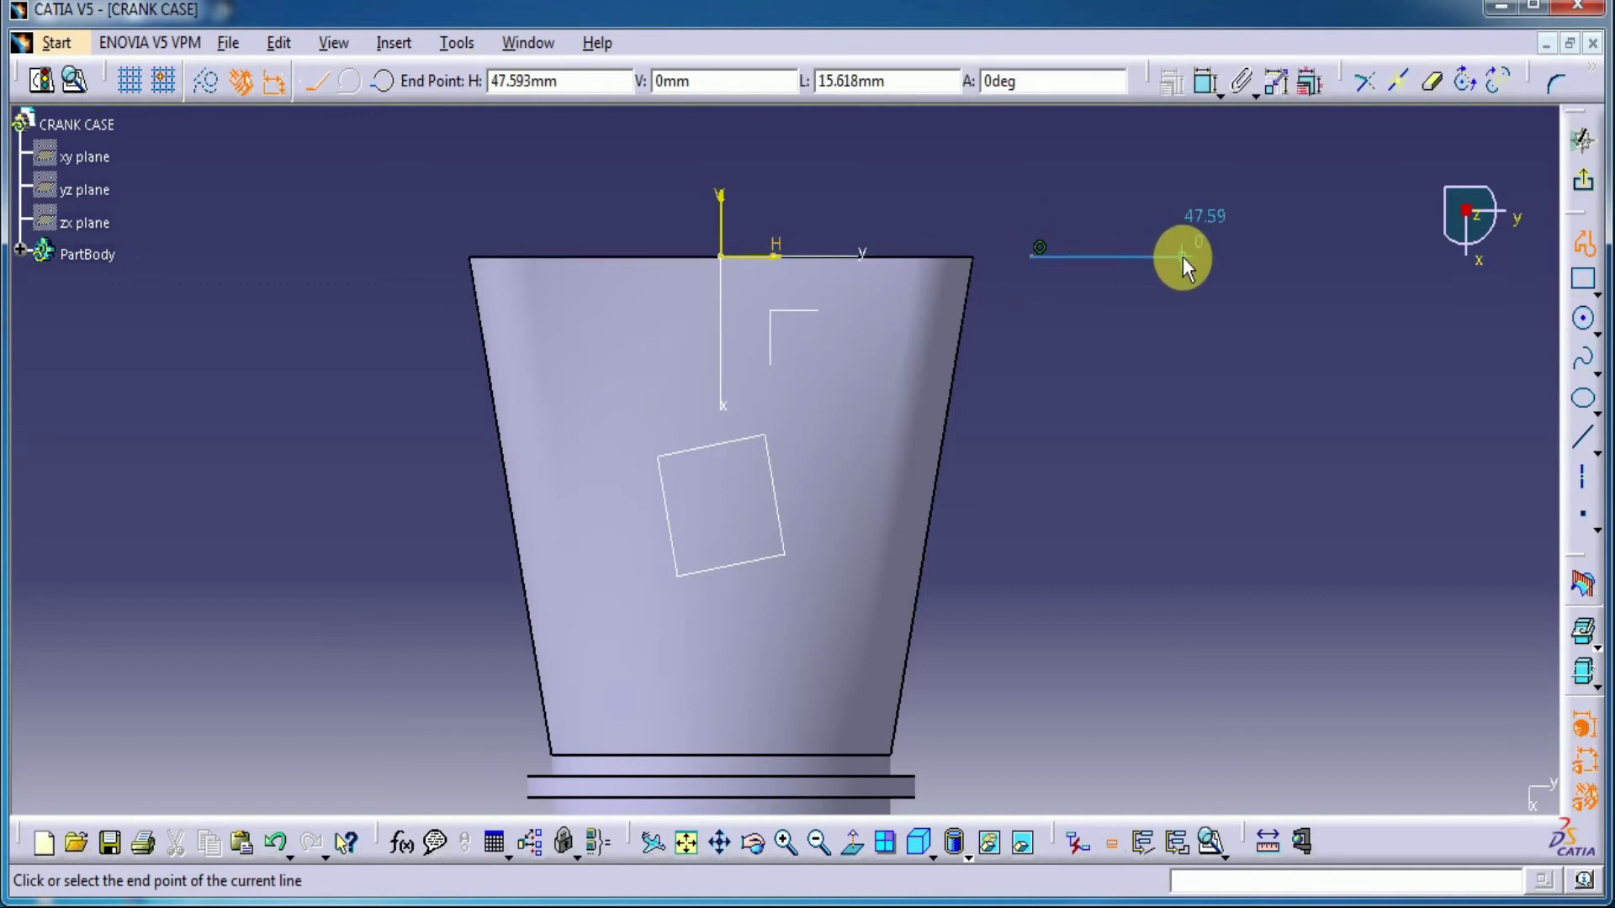
left_click_drag(1182, 256, 1241, 393)
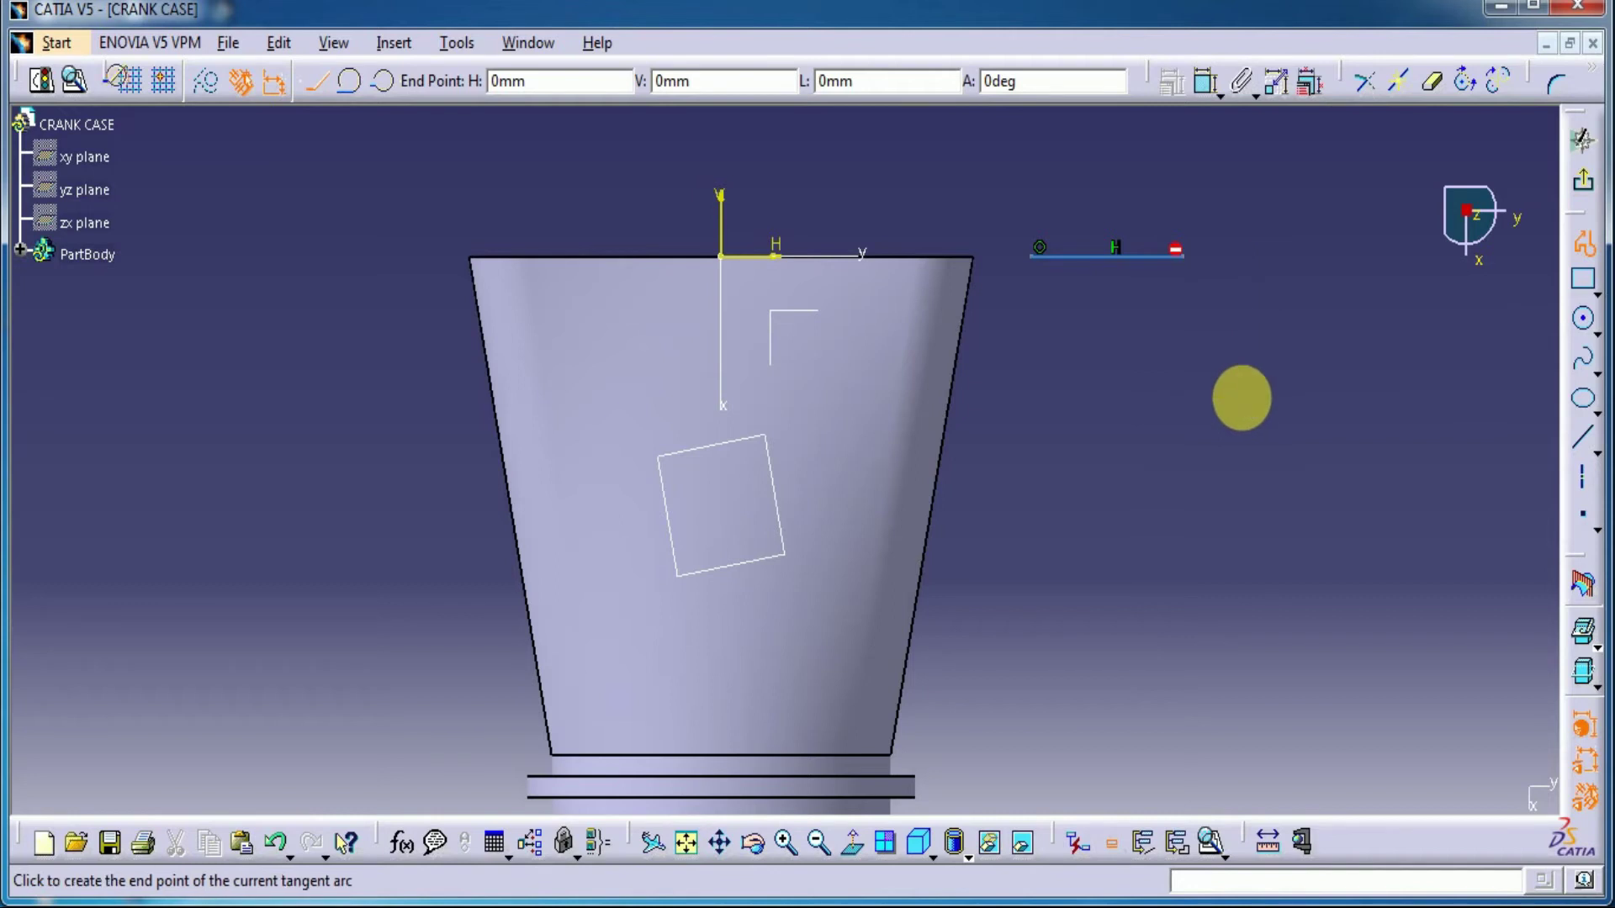
left_click(1184, 402)
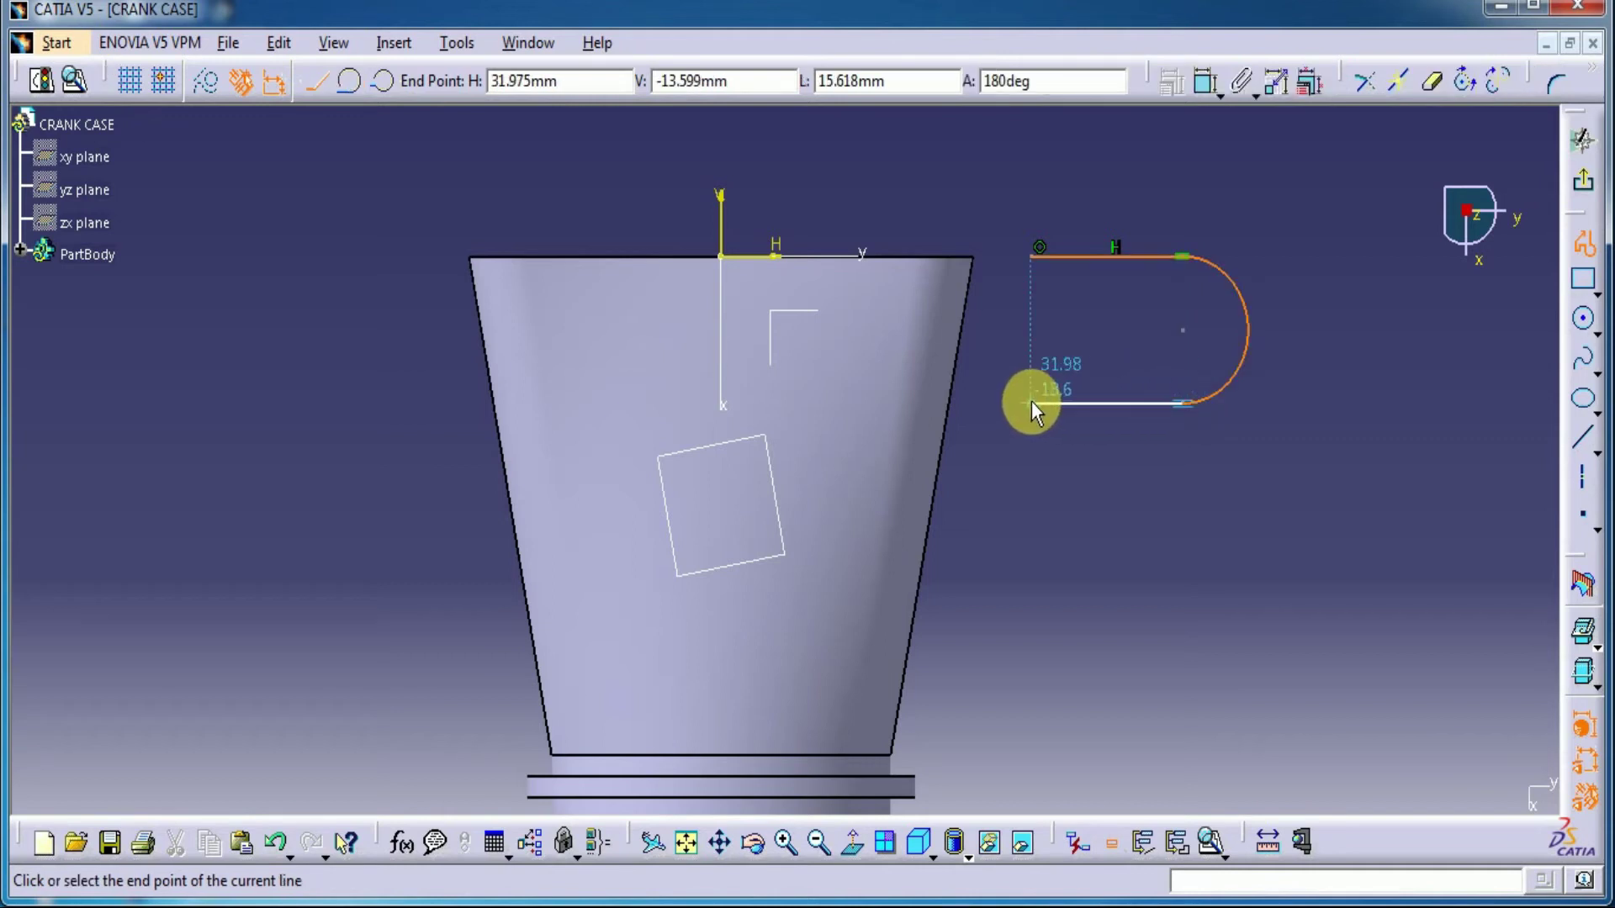
left_click(1000, 402)
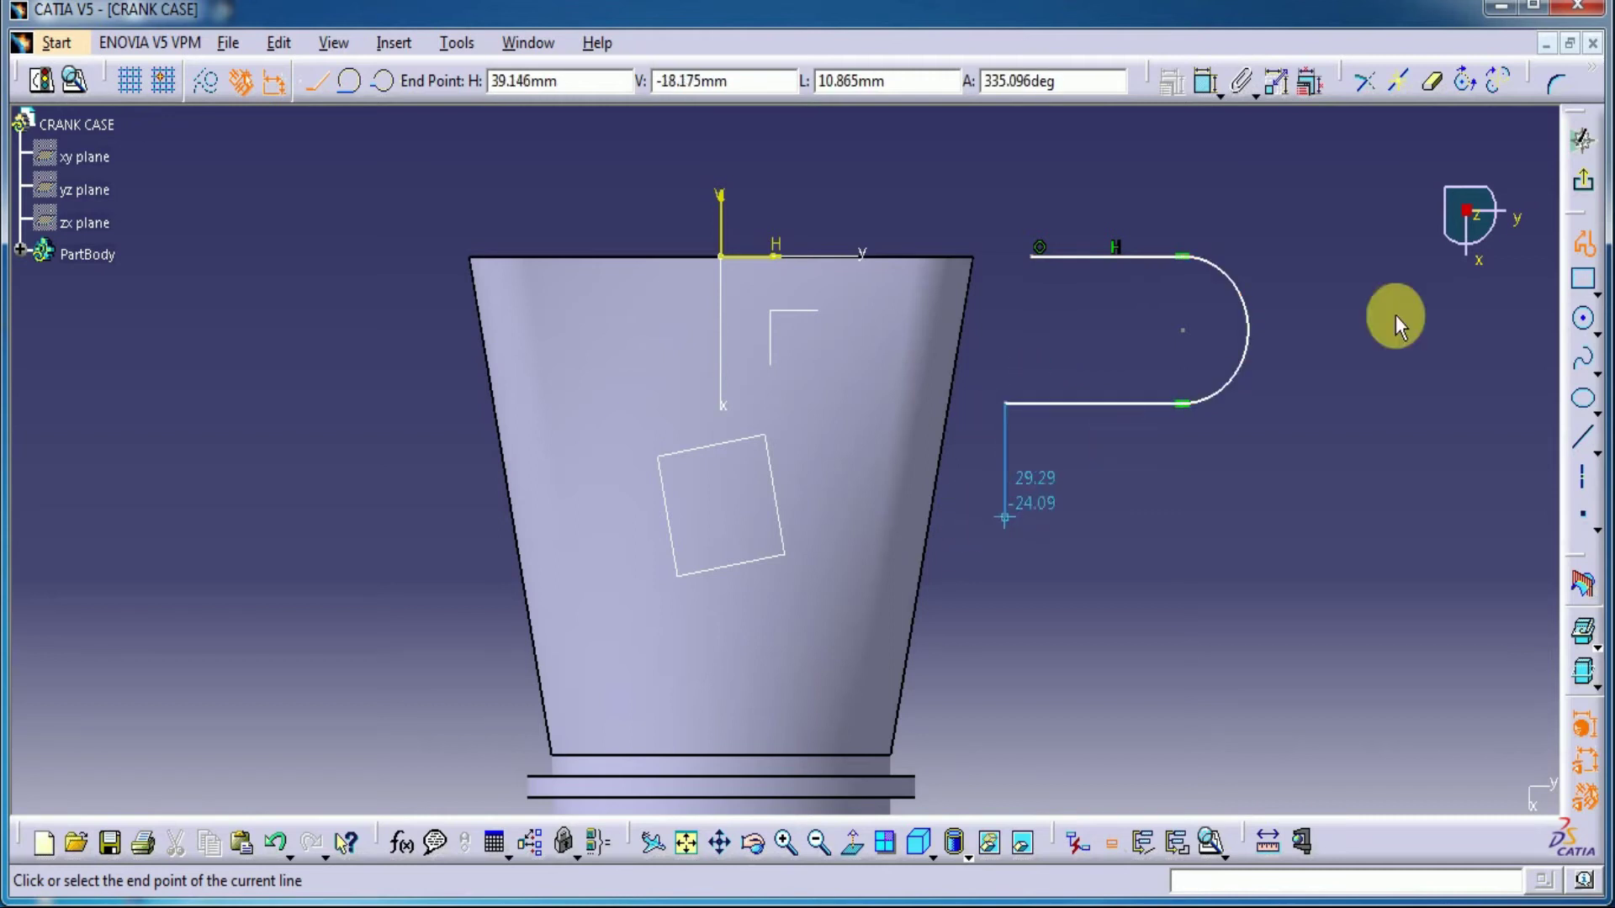
left_click(1583, 244)
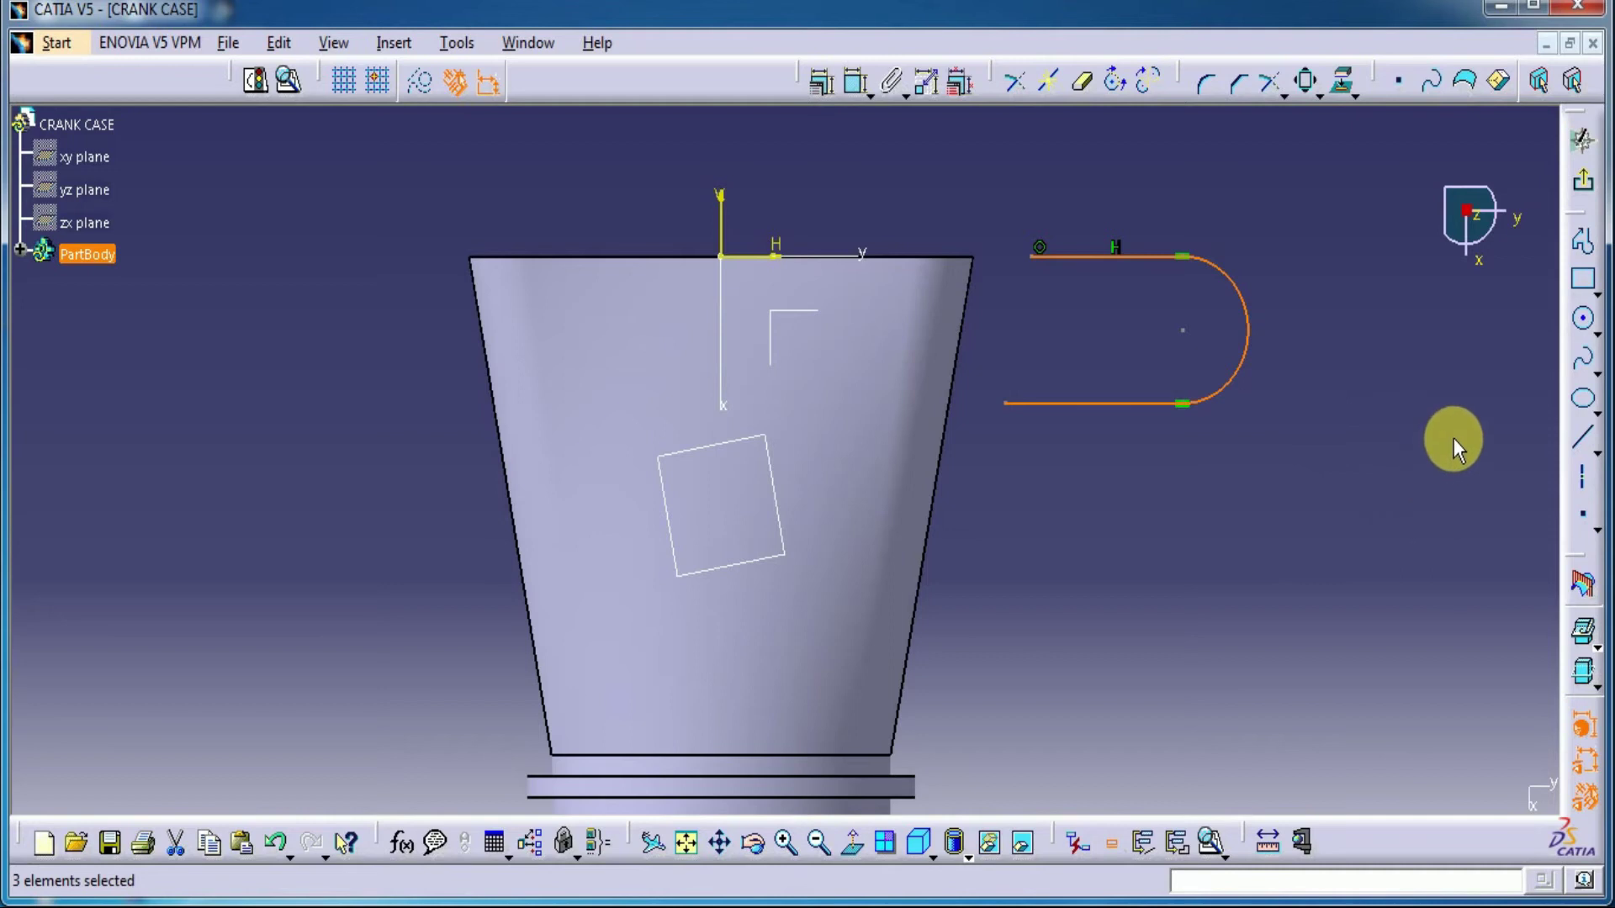
left_click(1453, 437)
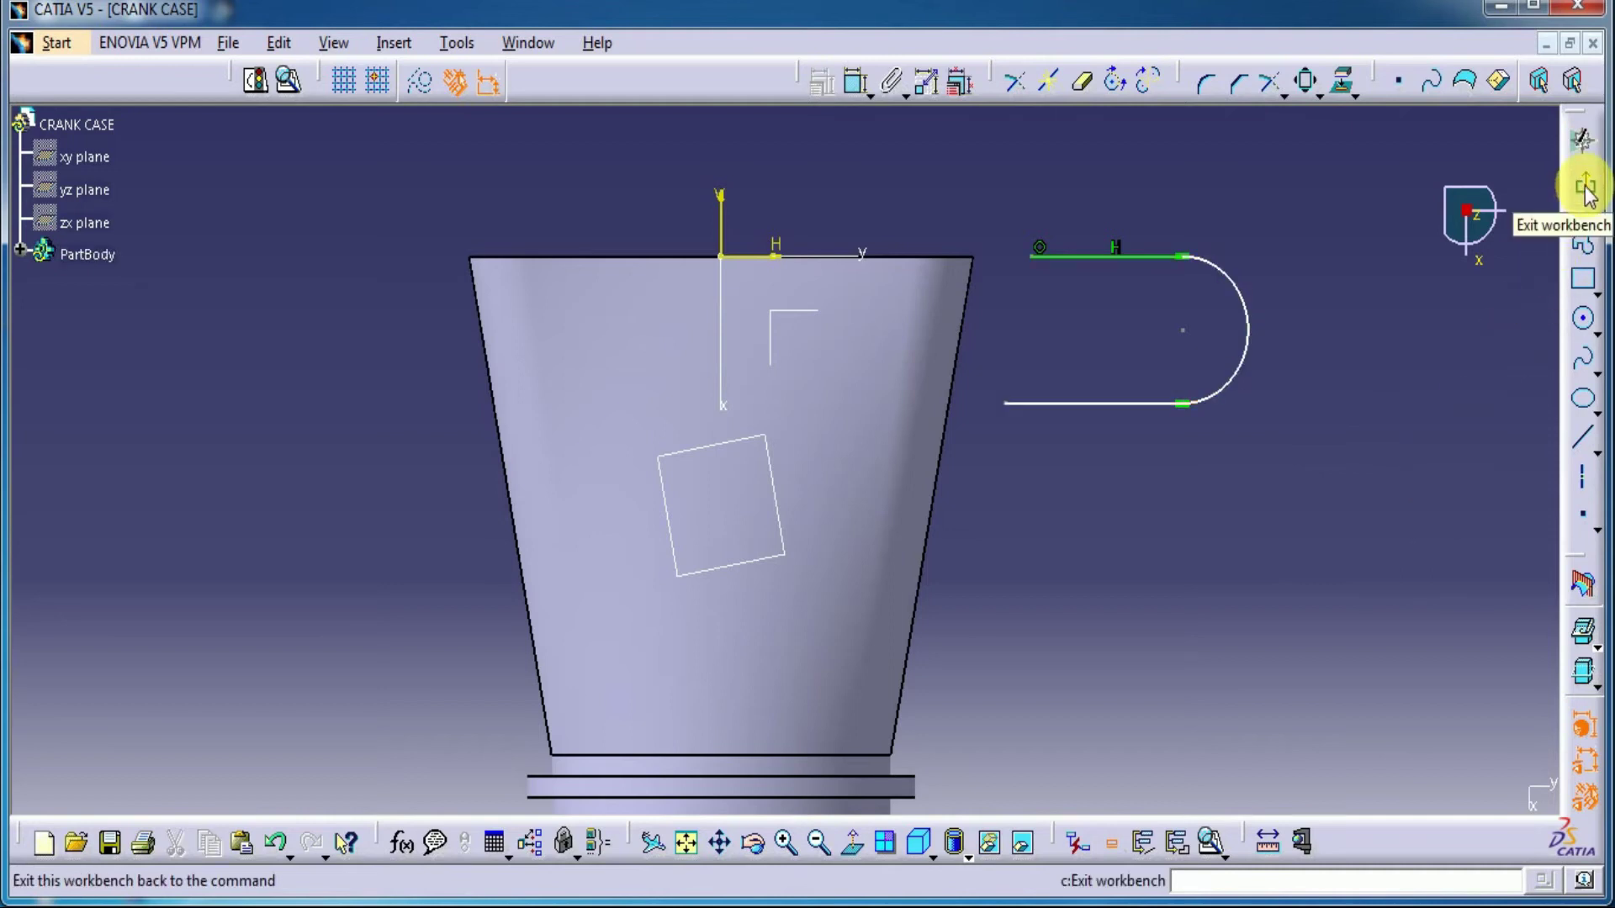
Sketch a second, smaller open U-shaped profile about 9.3 mm wide below the first, with horizontal lines joined by a tangent arc.
left_click(1582, 252)
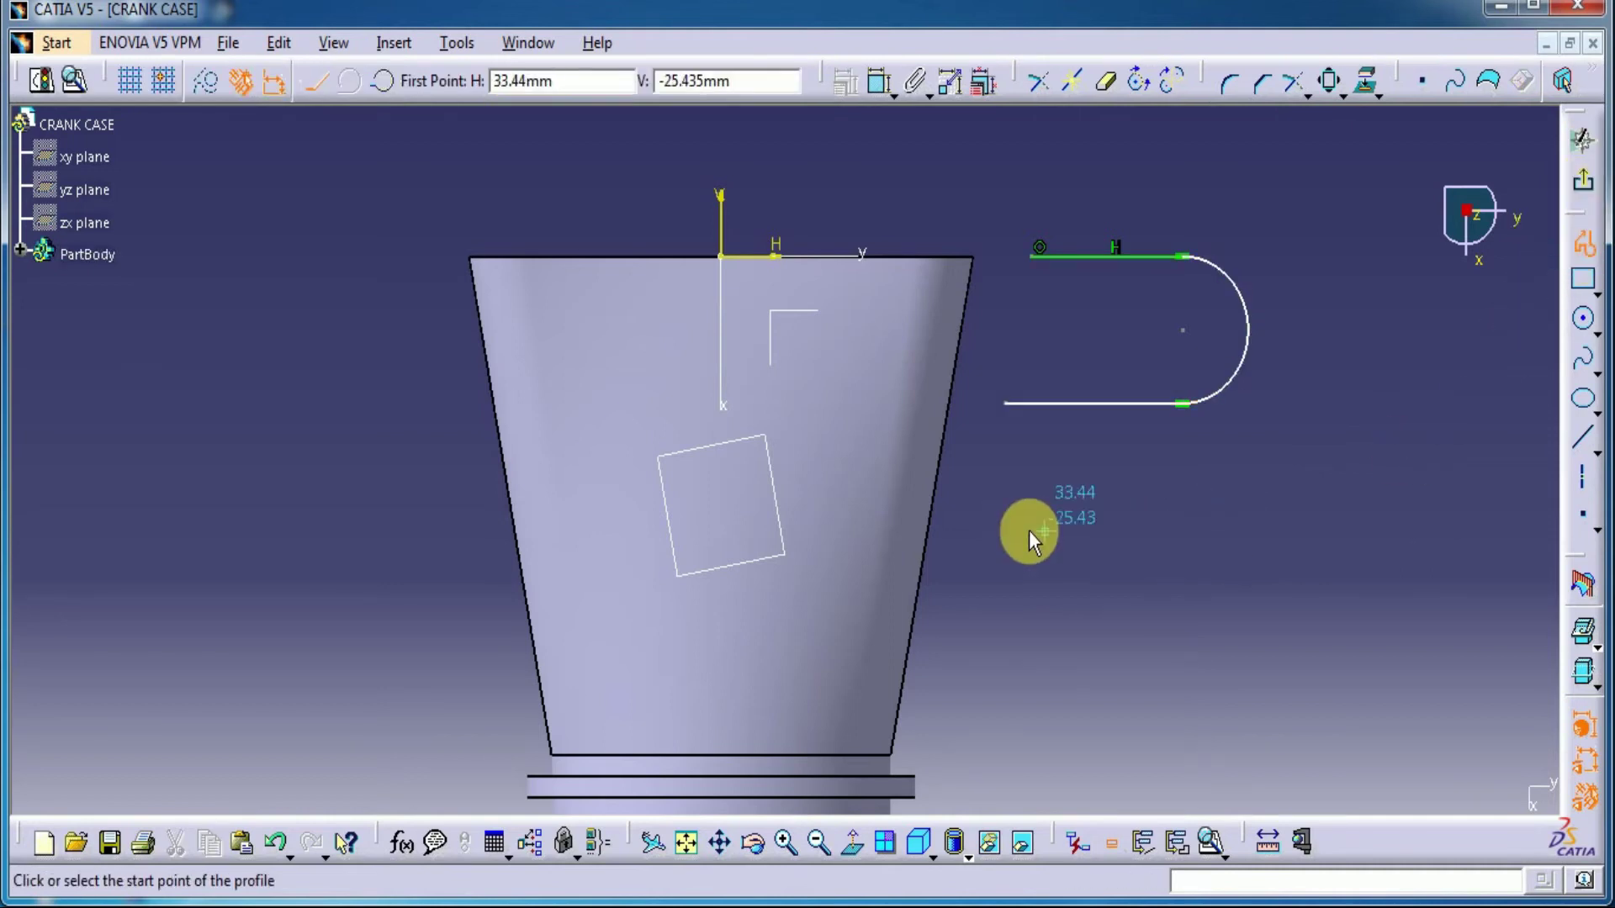
left_click(967, 519)
left_click_drag(1103, 521, 1135, 570)
left_click(1107, 622)
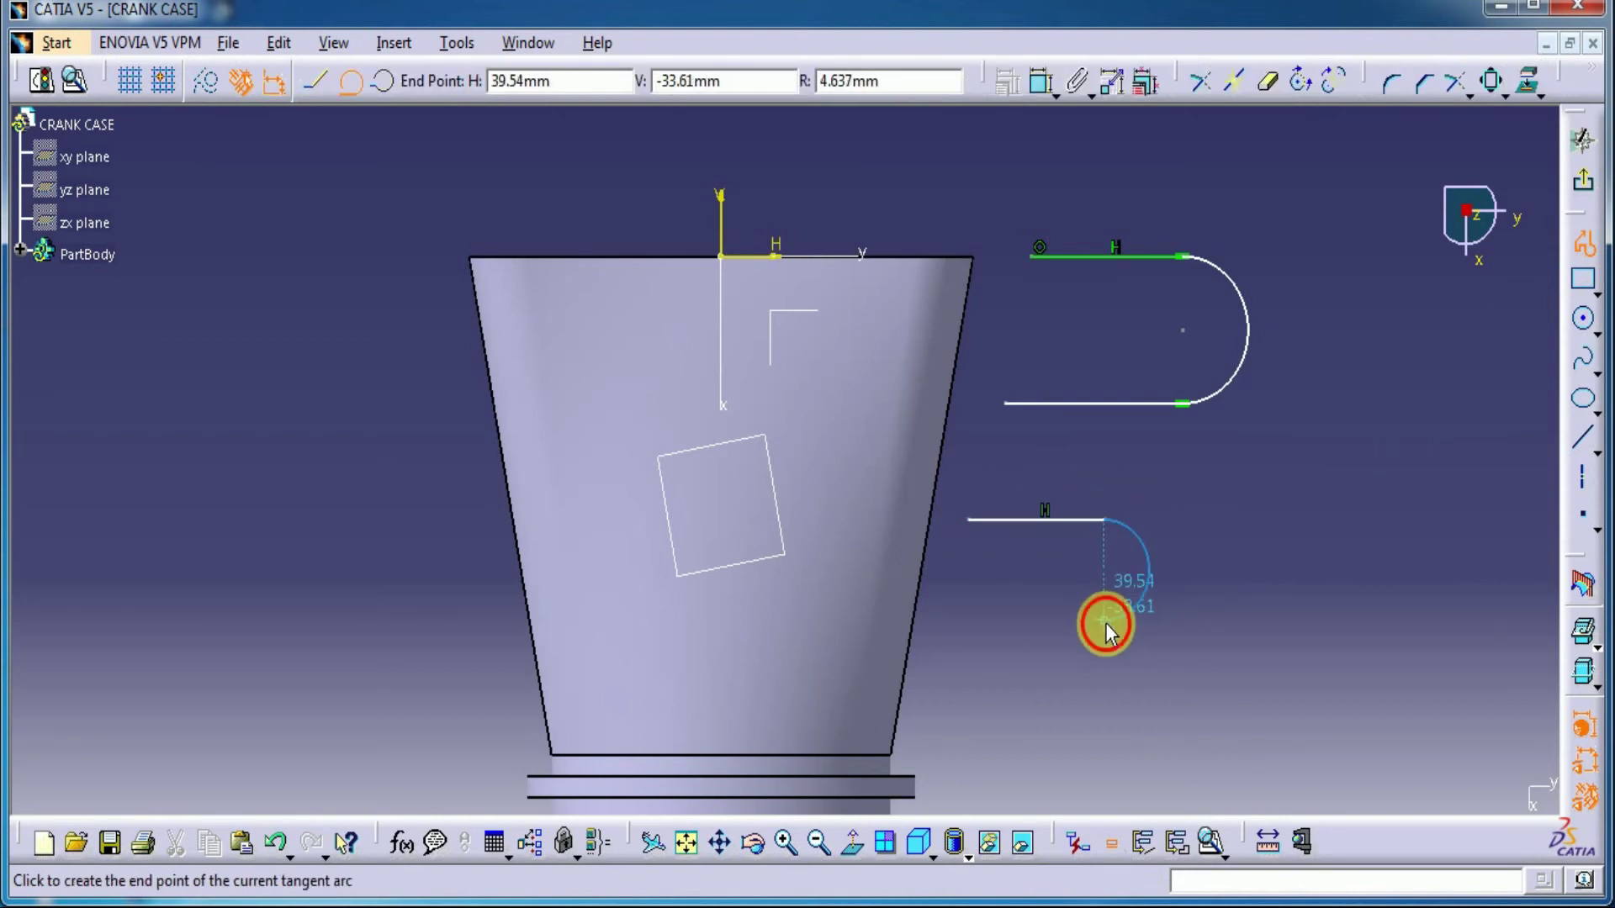
double_click(929, 619)
left_click(1399, 562)
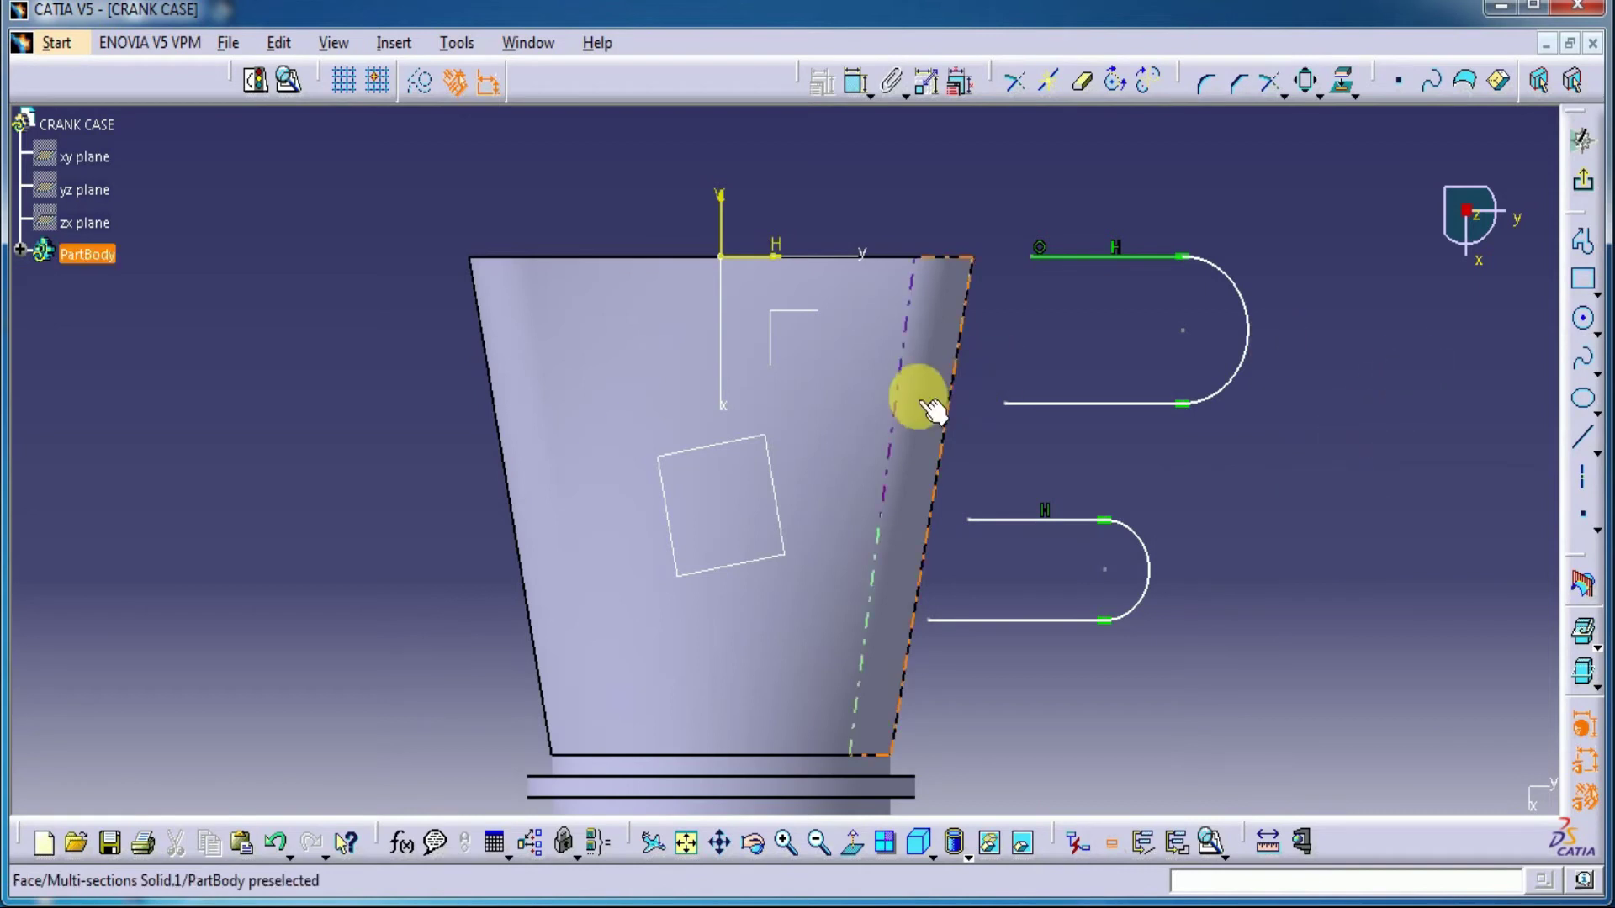
Project the solid's slanted side edge next to the two U profiles into the sketch.
left_click(984, 320)
left_click(1342, 81)
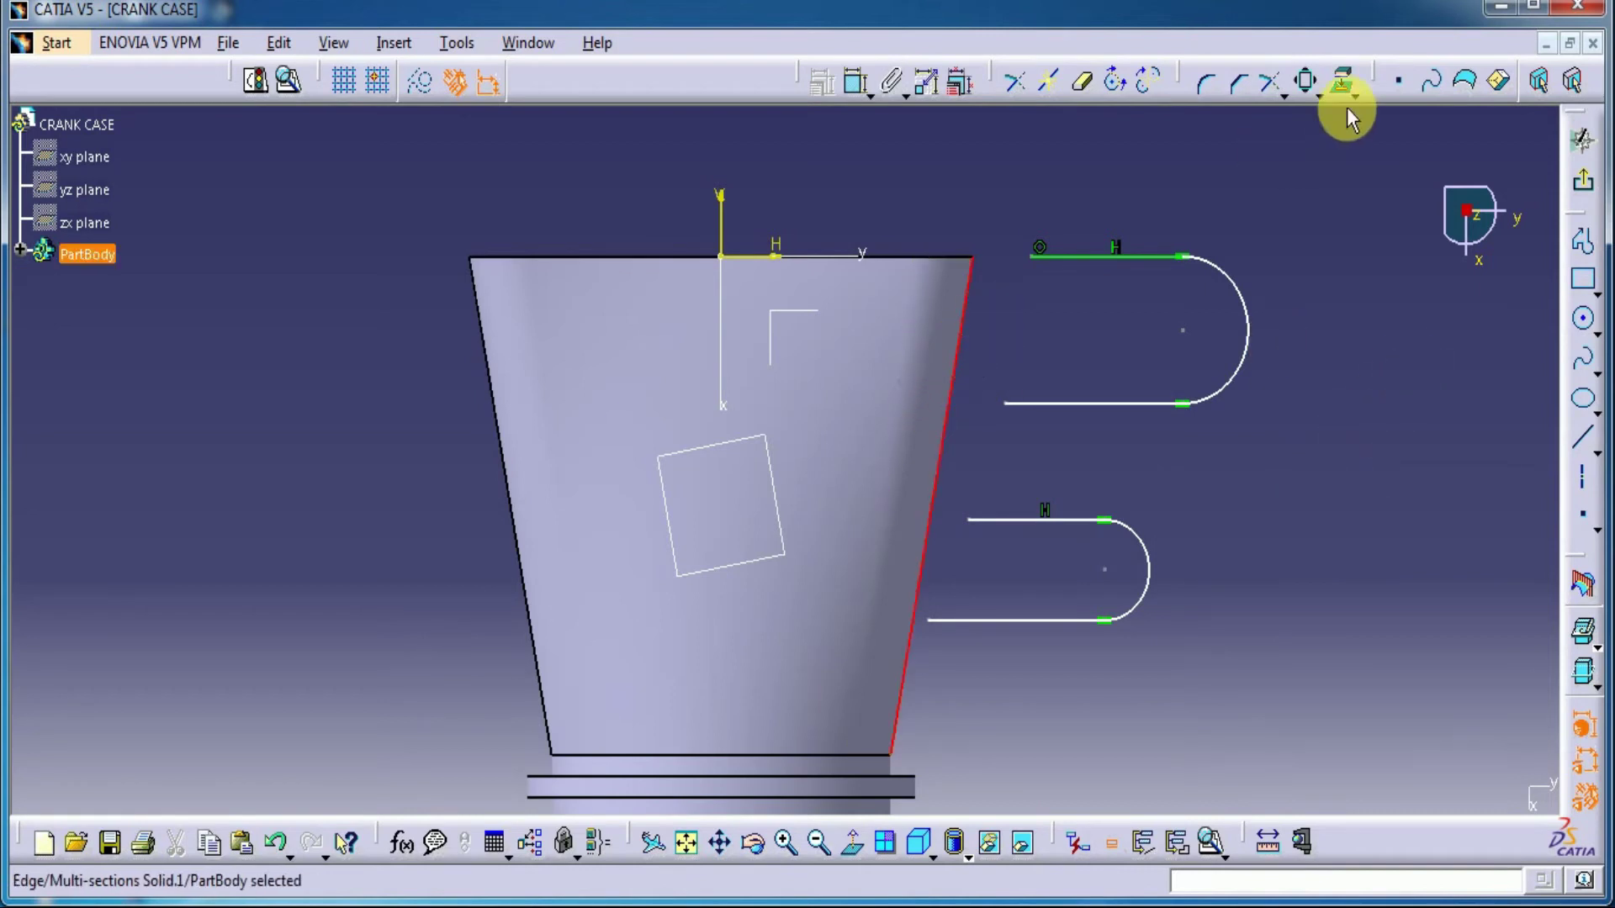
left_click(1297, 263)
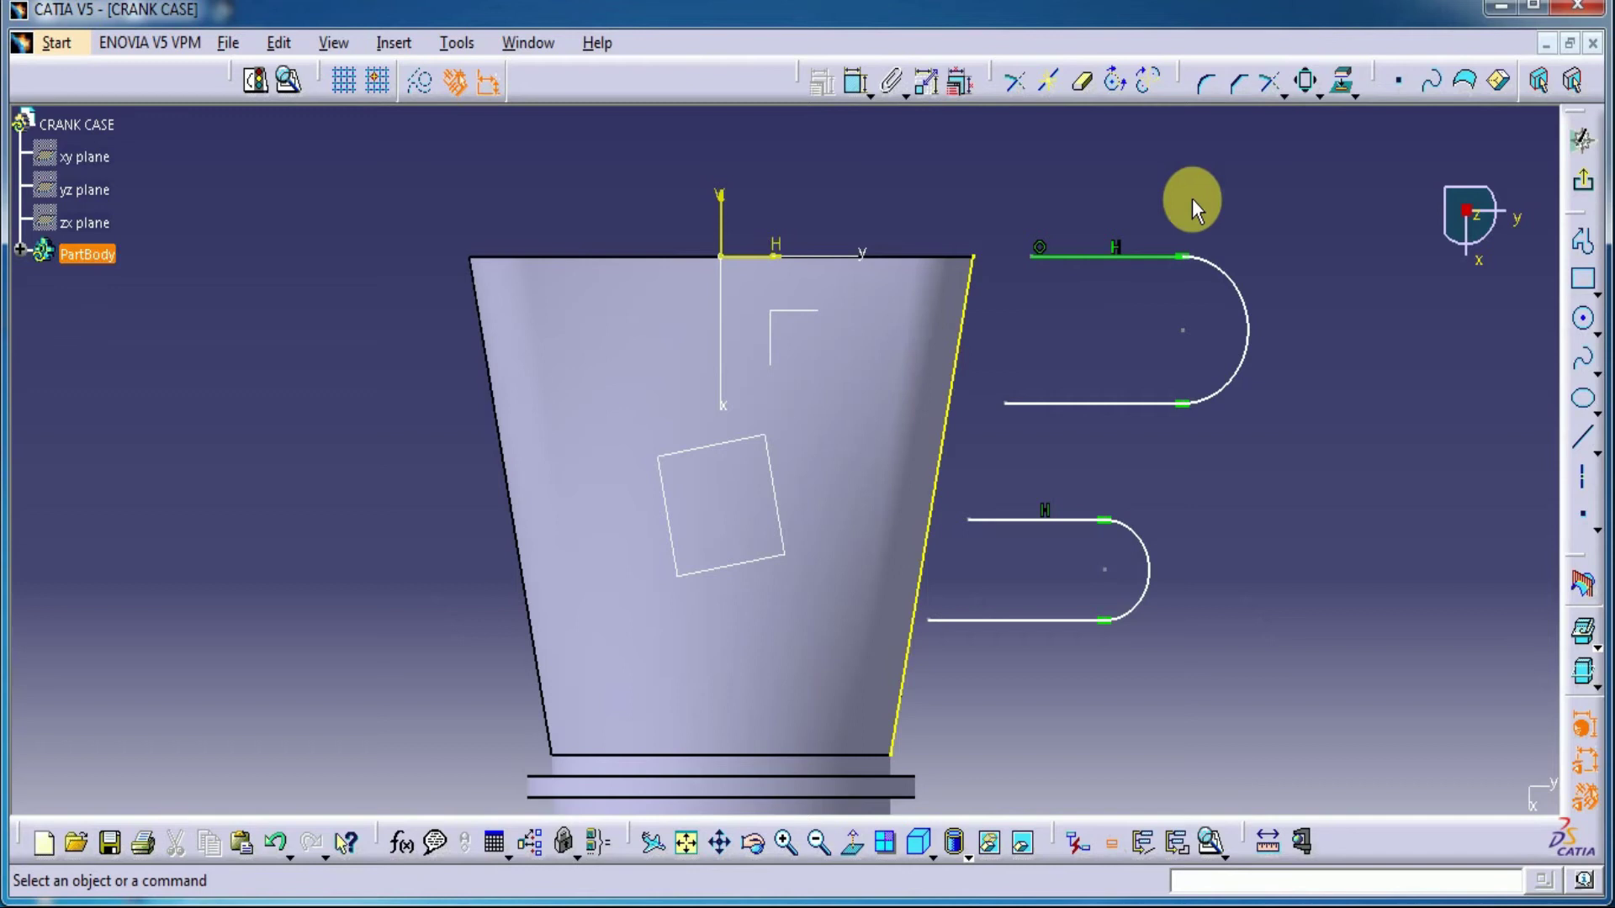
Constrain the upper open end of the larger U profile to coincide with the projected edge's upper endpoint.
left_click(855, 81)
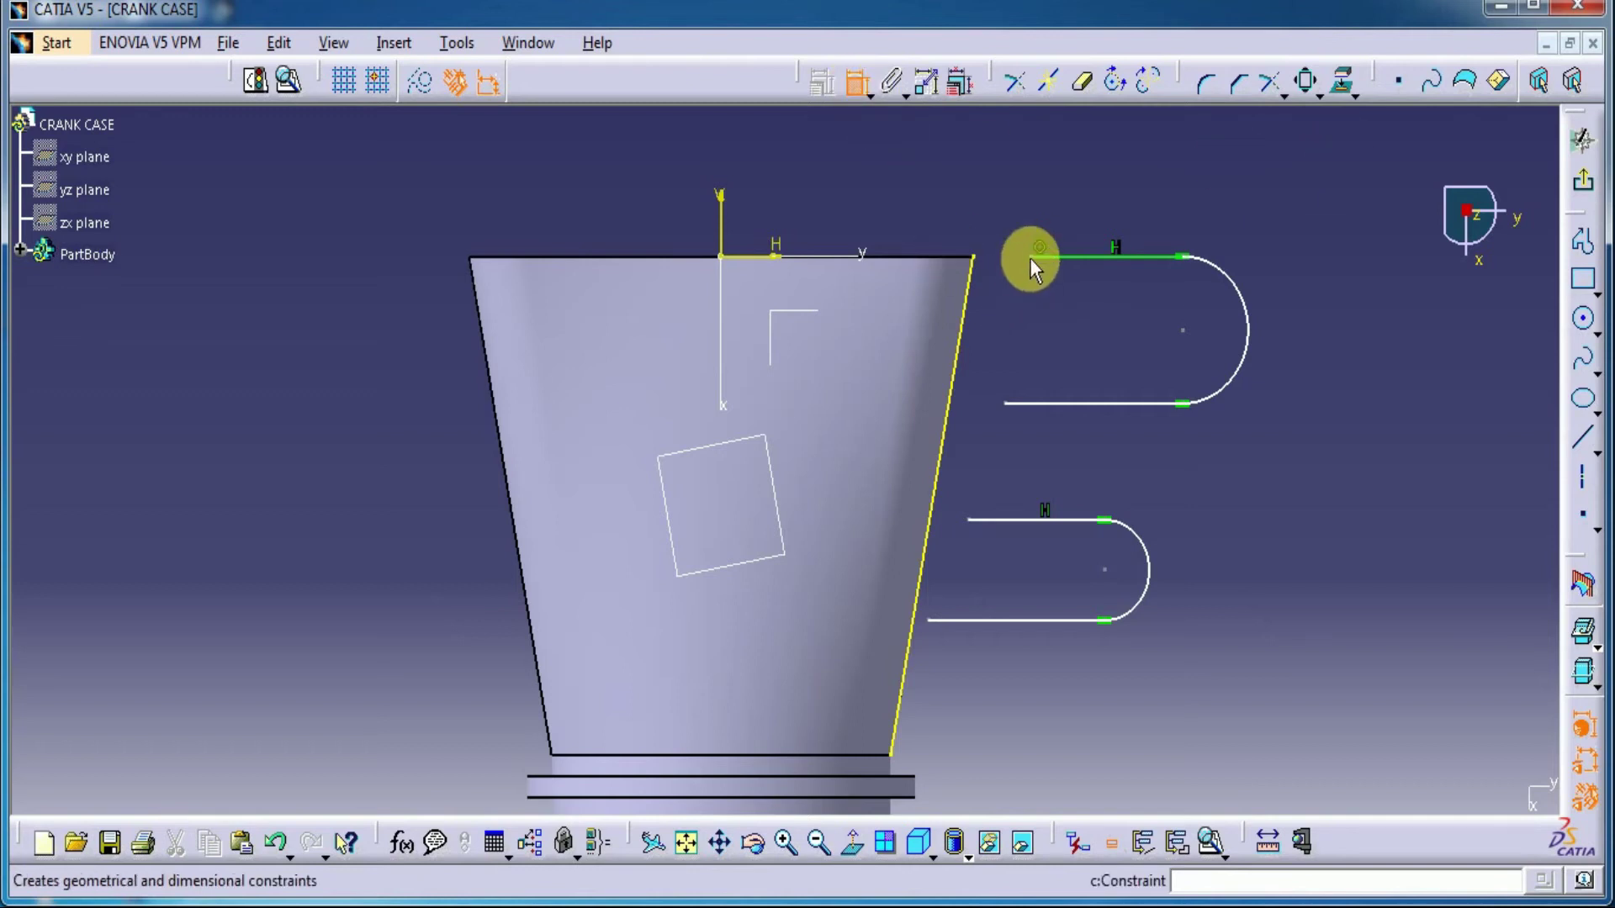
left_click(1031, 255)
left_click(977, 259)
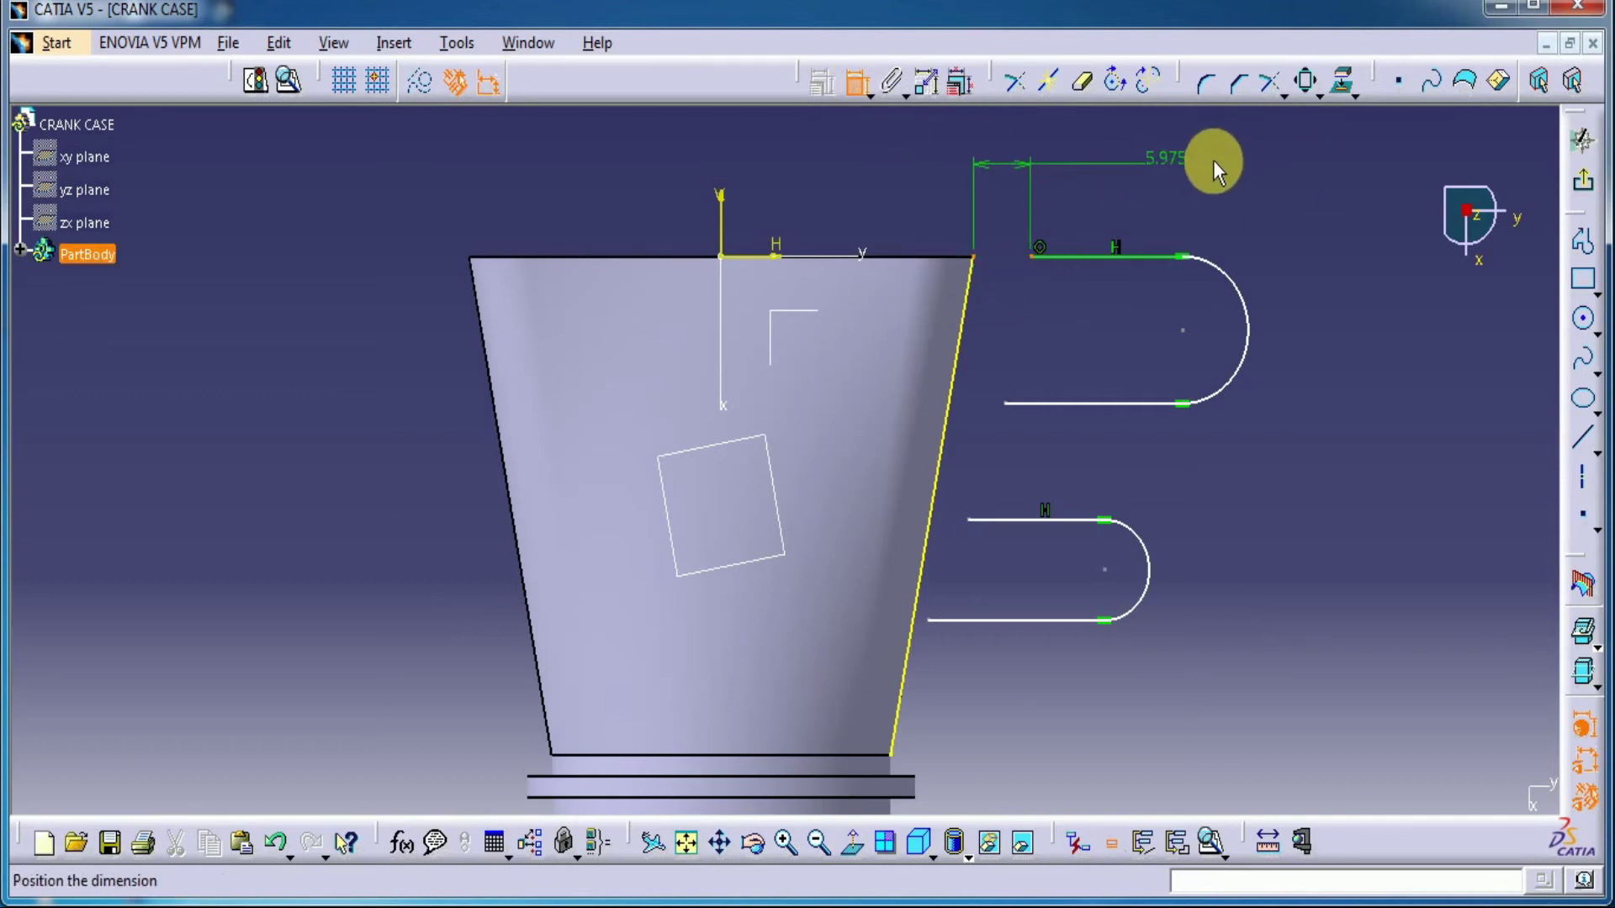
right_click(1212, 160)
left_click(1289, 353)
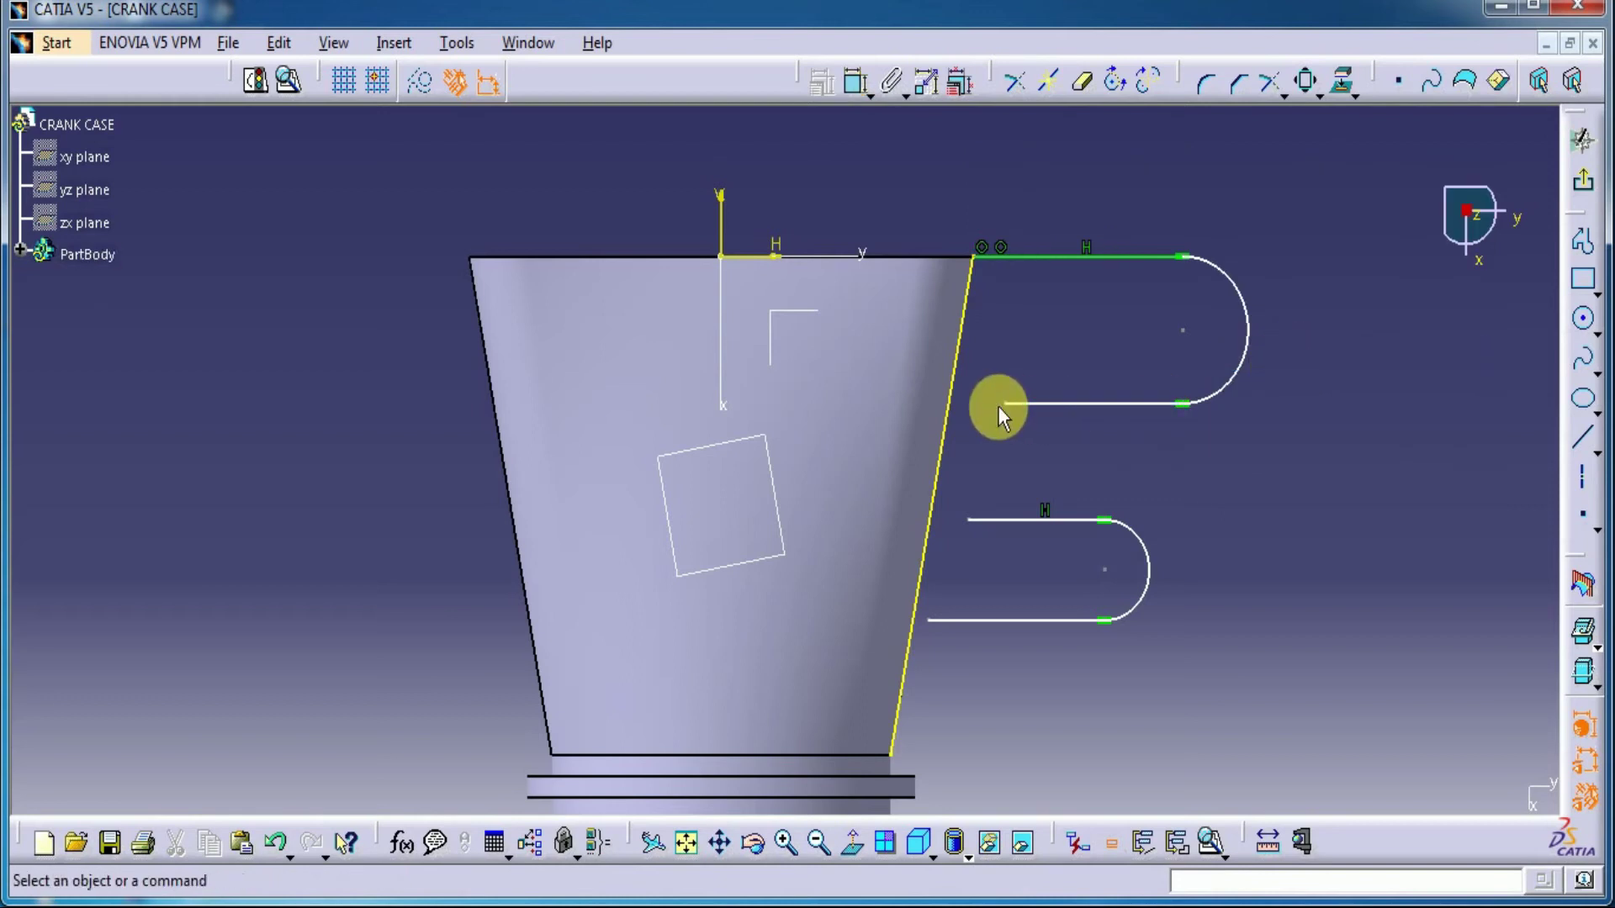
Constrain the lower open end of the larger U profile to coincide with the projected slanted edge.
left_click(944, 421)
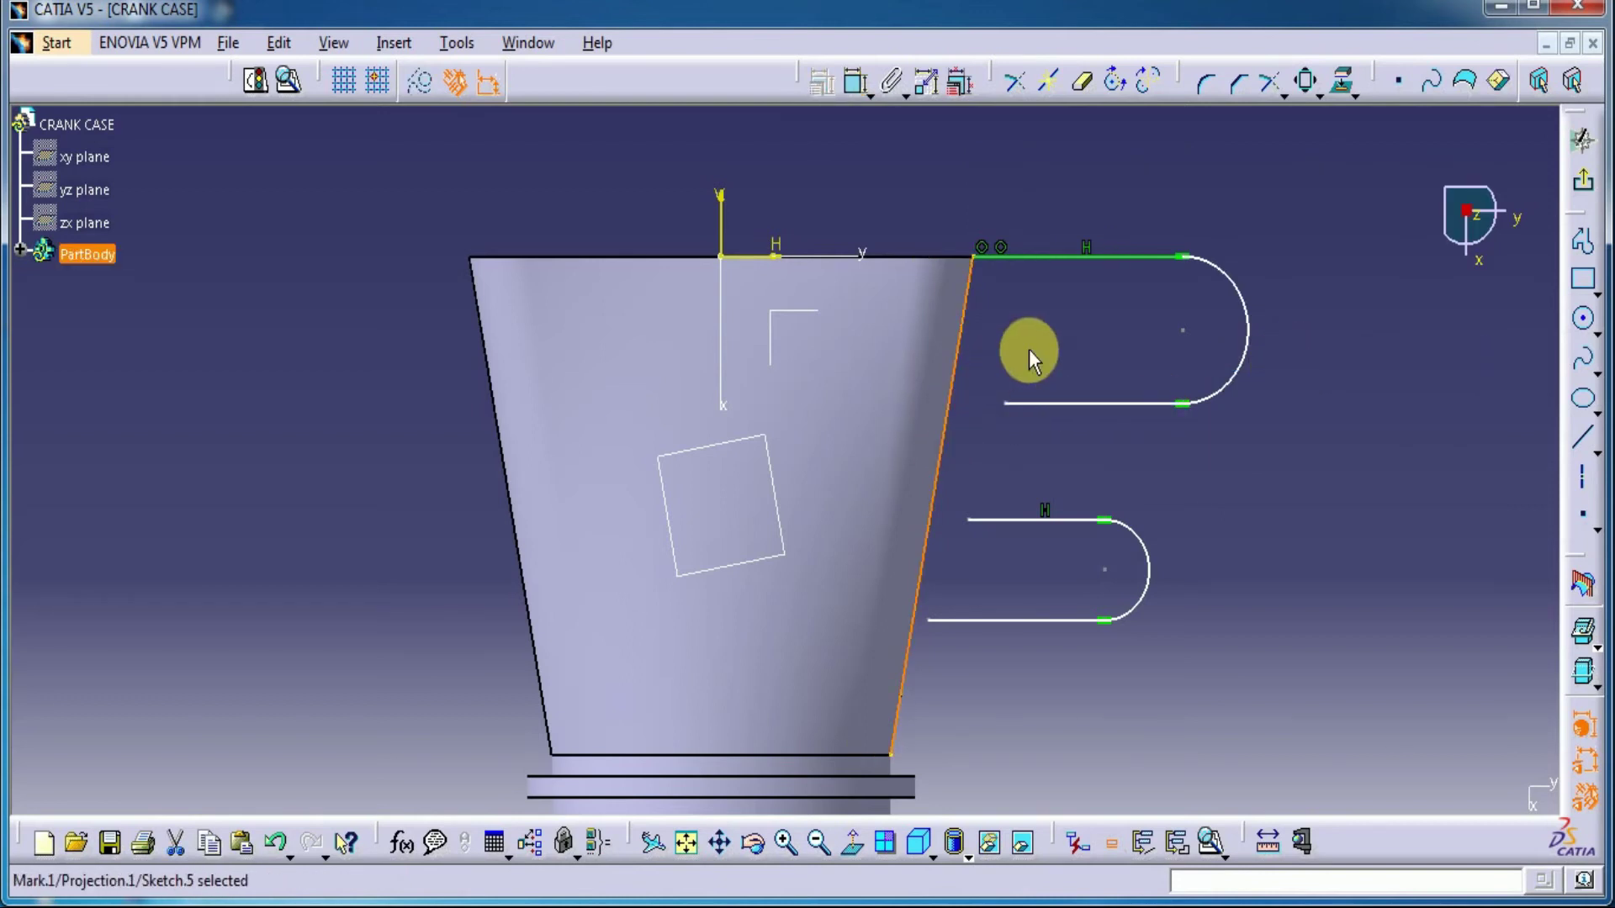
left_click(858, 87)
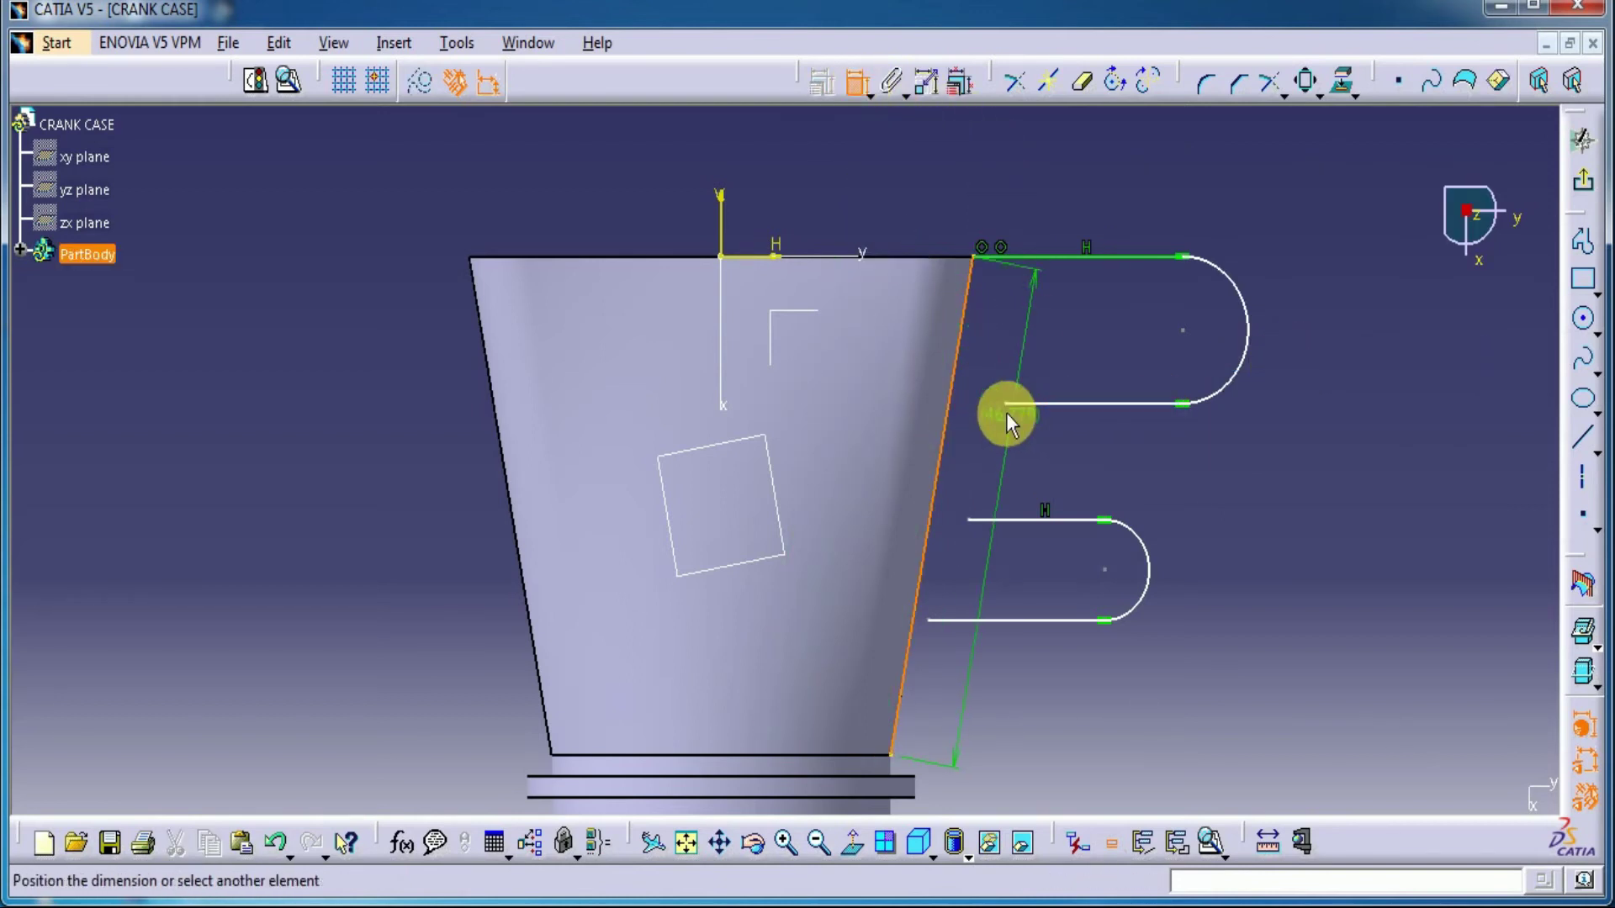
left_click(1008, 404)
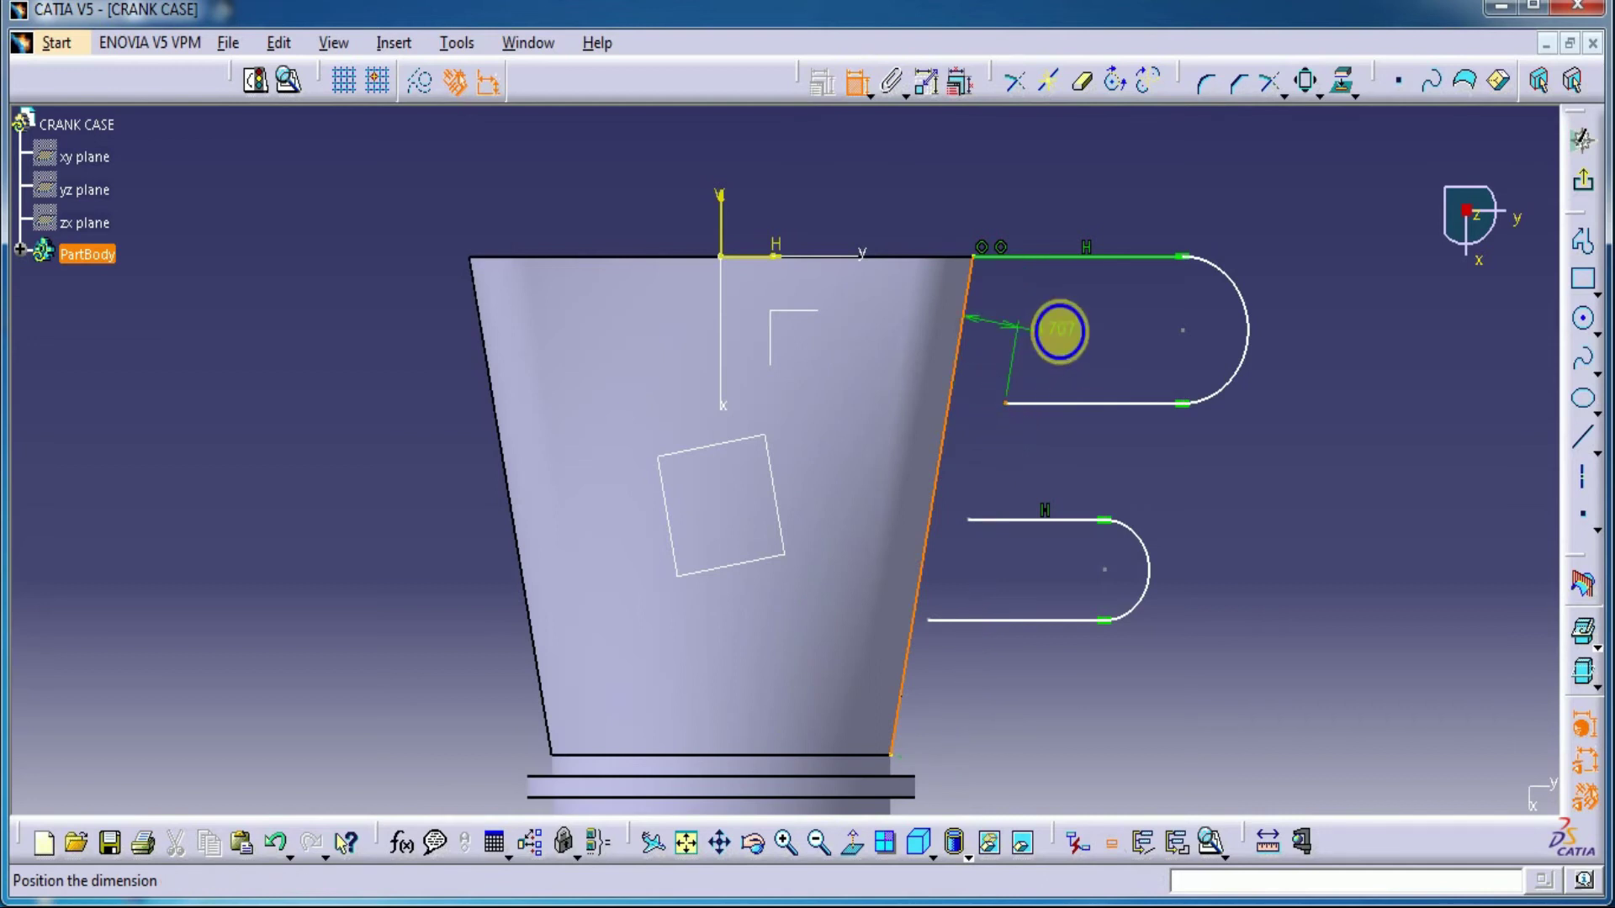
right_click(1060, 330)
left_click(1104, 479)
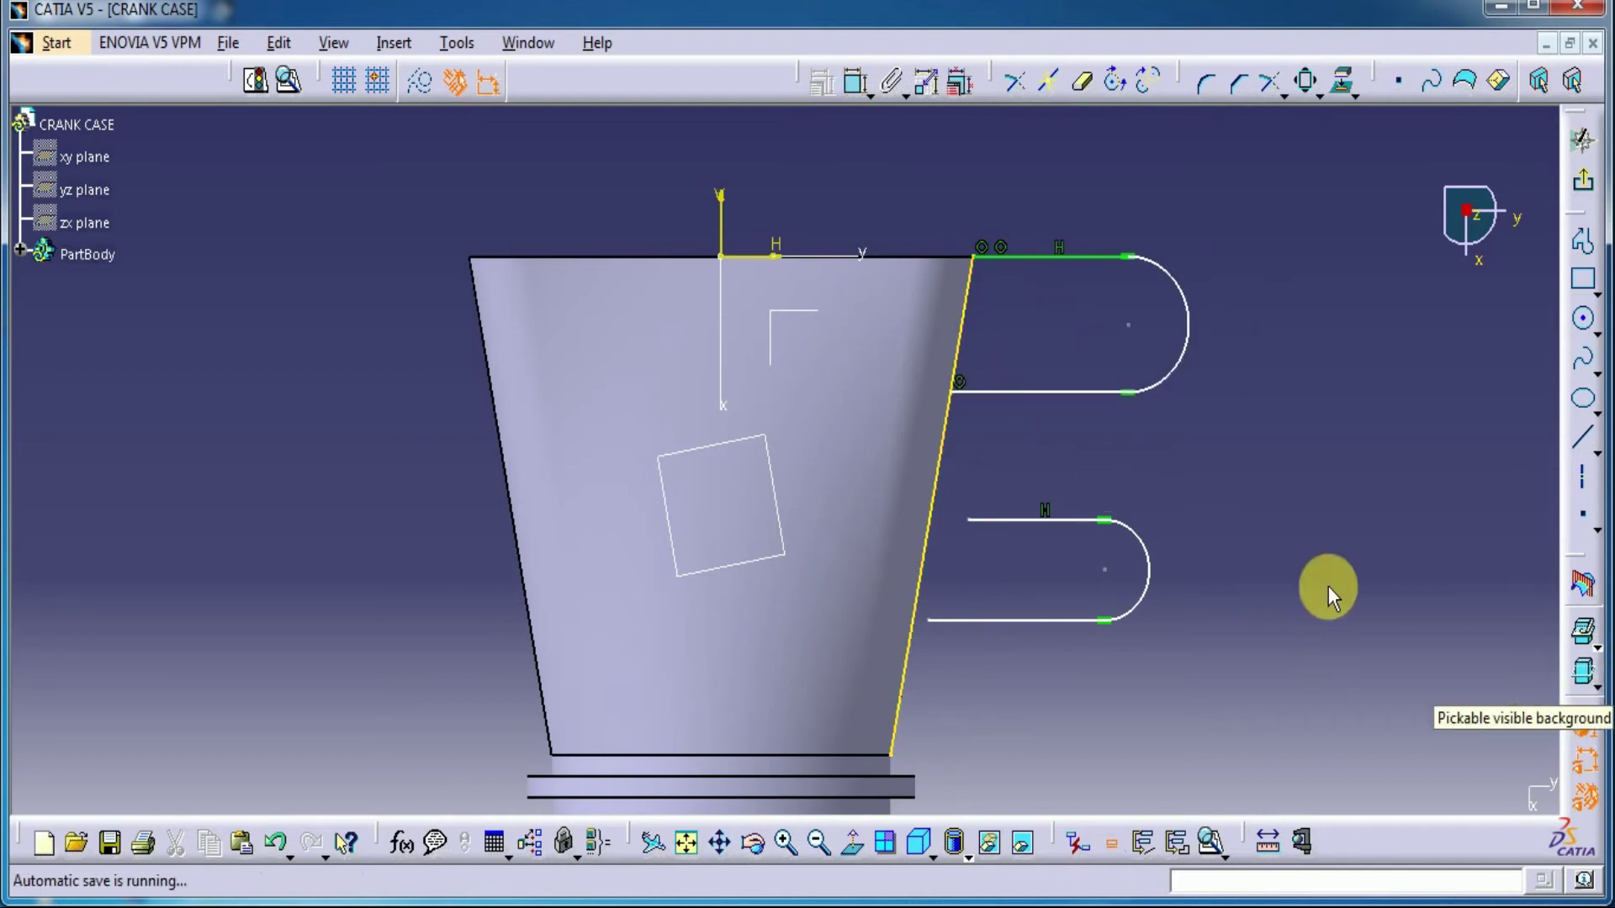
Constrain the upper open end of the smaller U profile to coincide with the projected slanted edge.
left_click(854, 82)
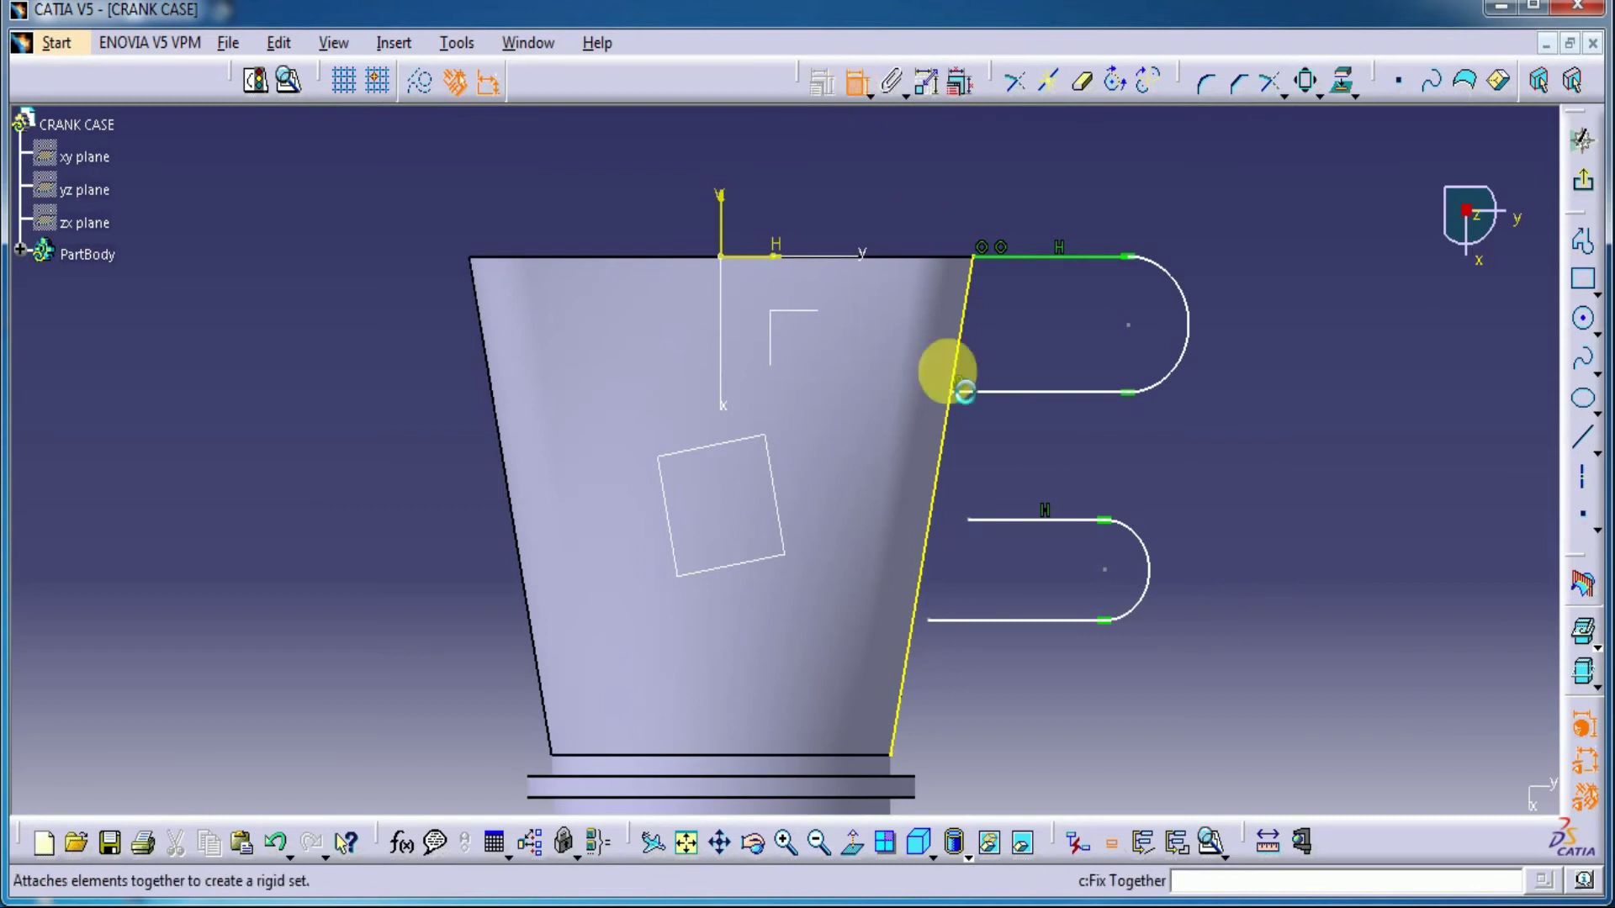
left_click(934, 528)
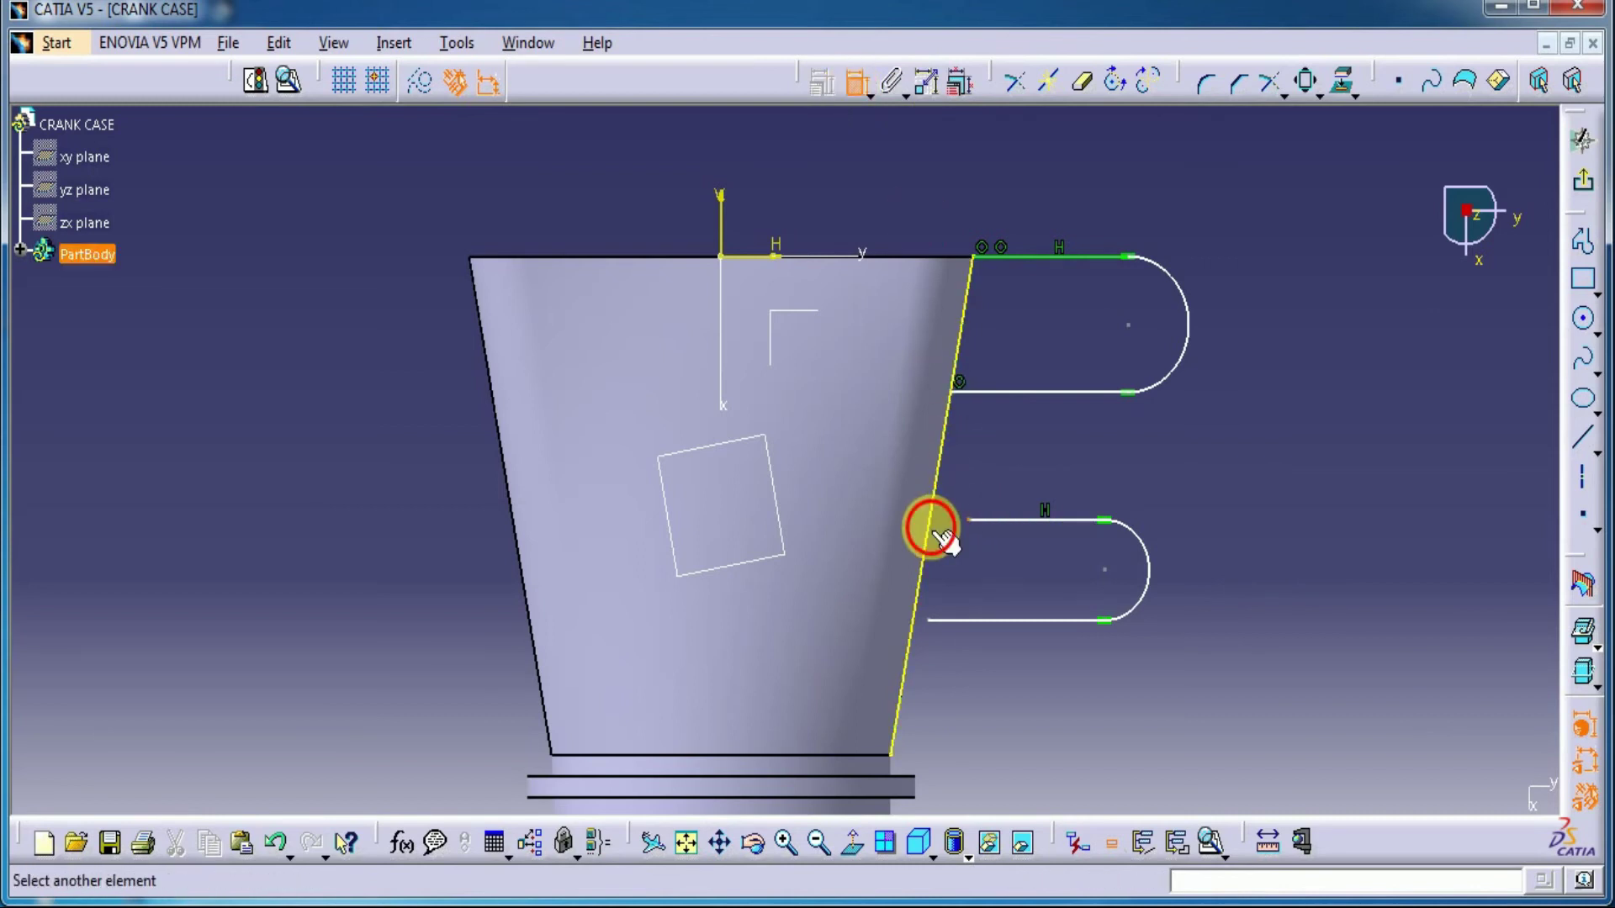
right_click(1056, 458)
left_click(1115, 612)
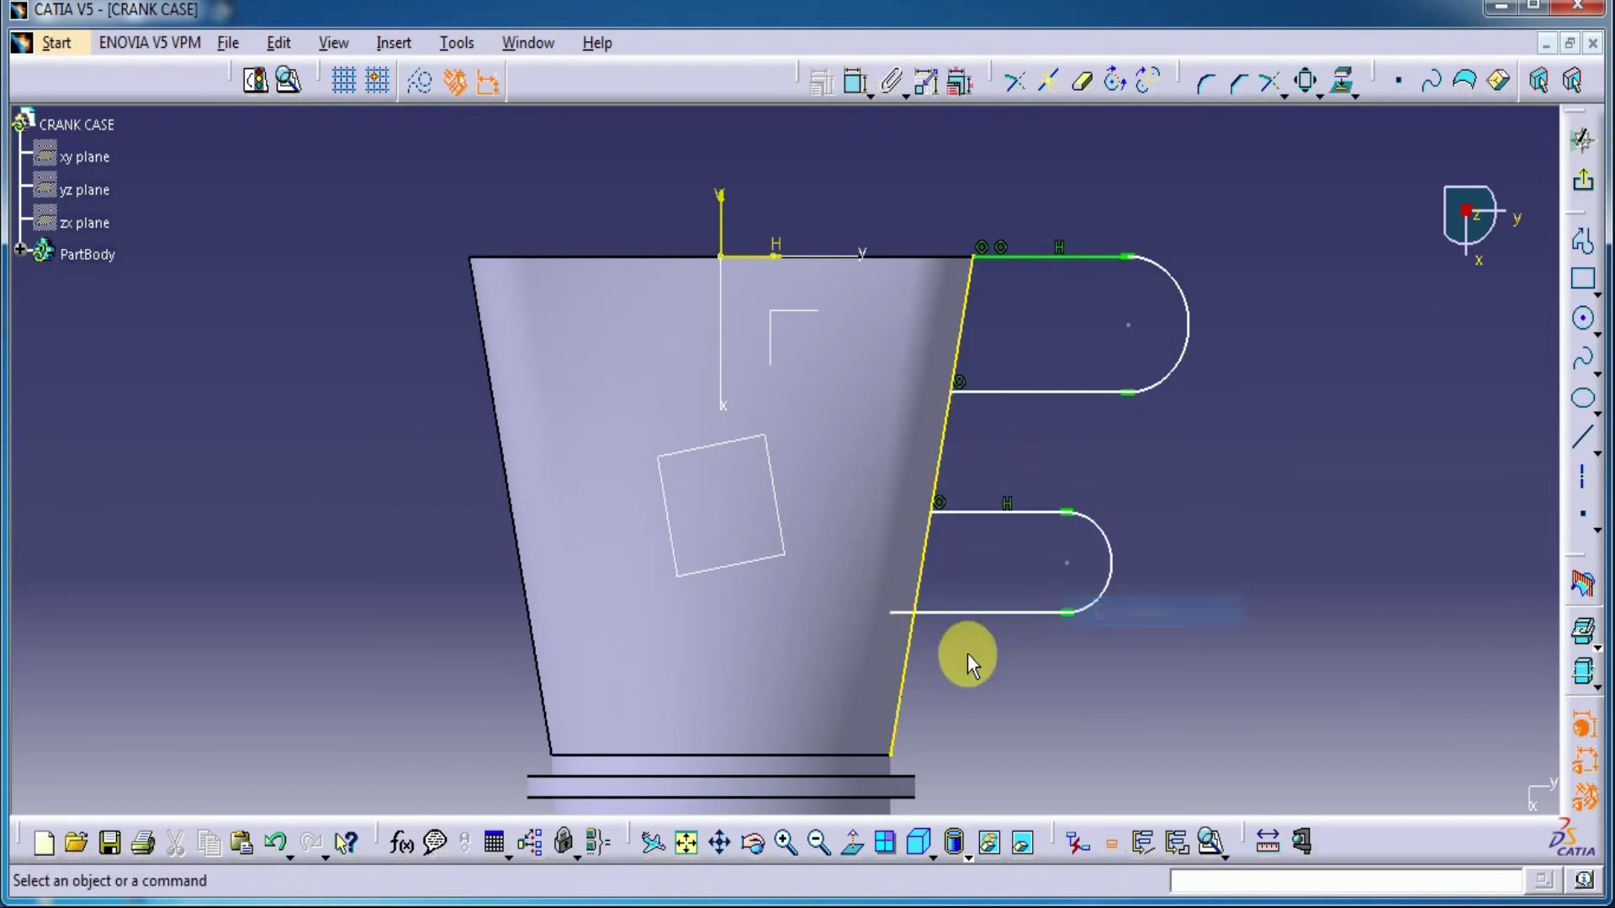
Constrain the lower open end of the smaller U profile to coincide with the projected slanted edge.
left_click(854, 84)
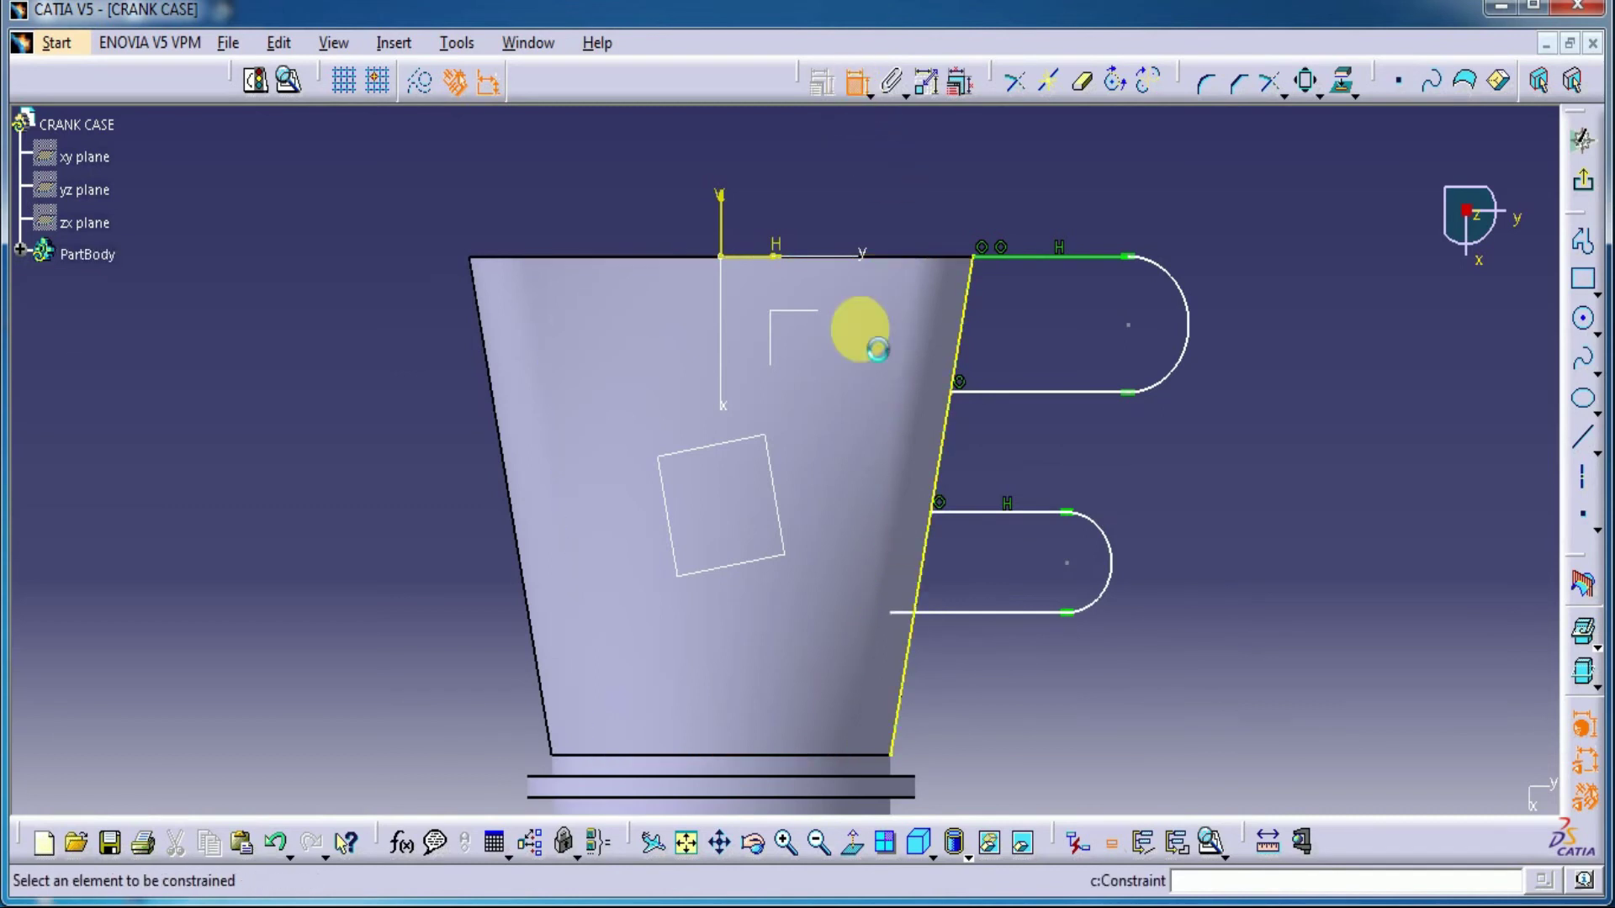
left_click(904, 627)
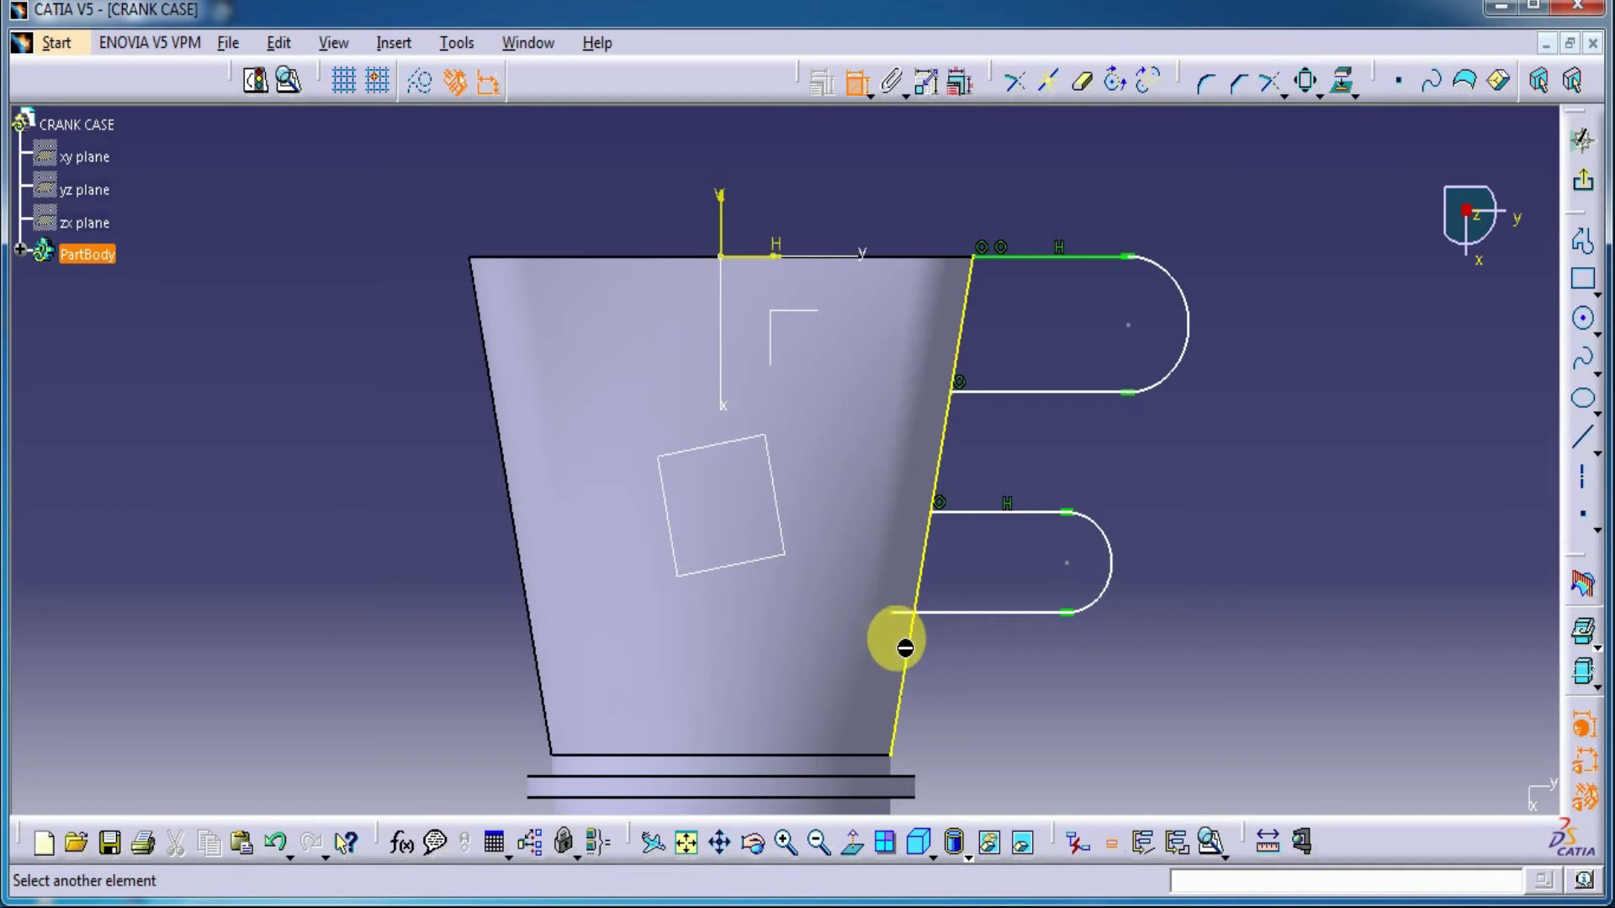
left_click(906, 664)
right_click(1127, 711)
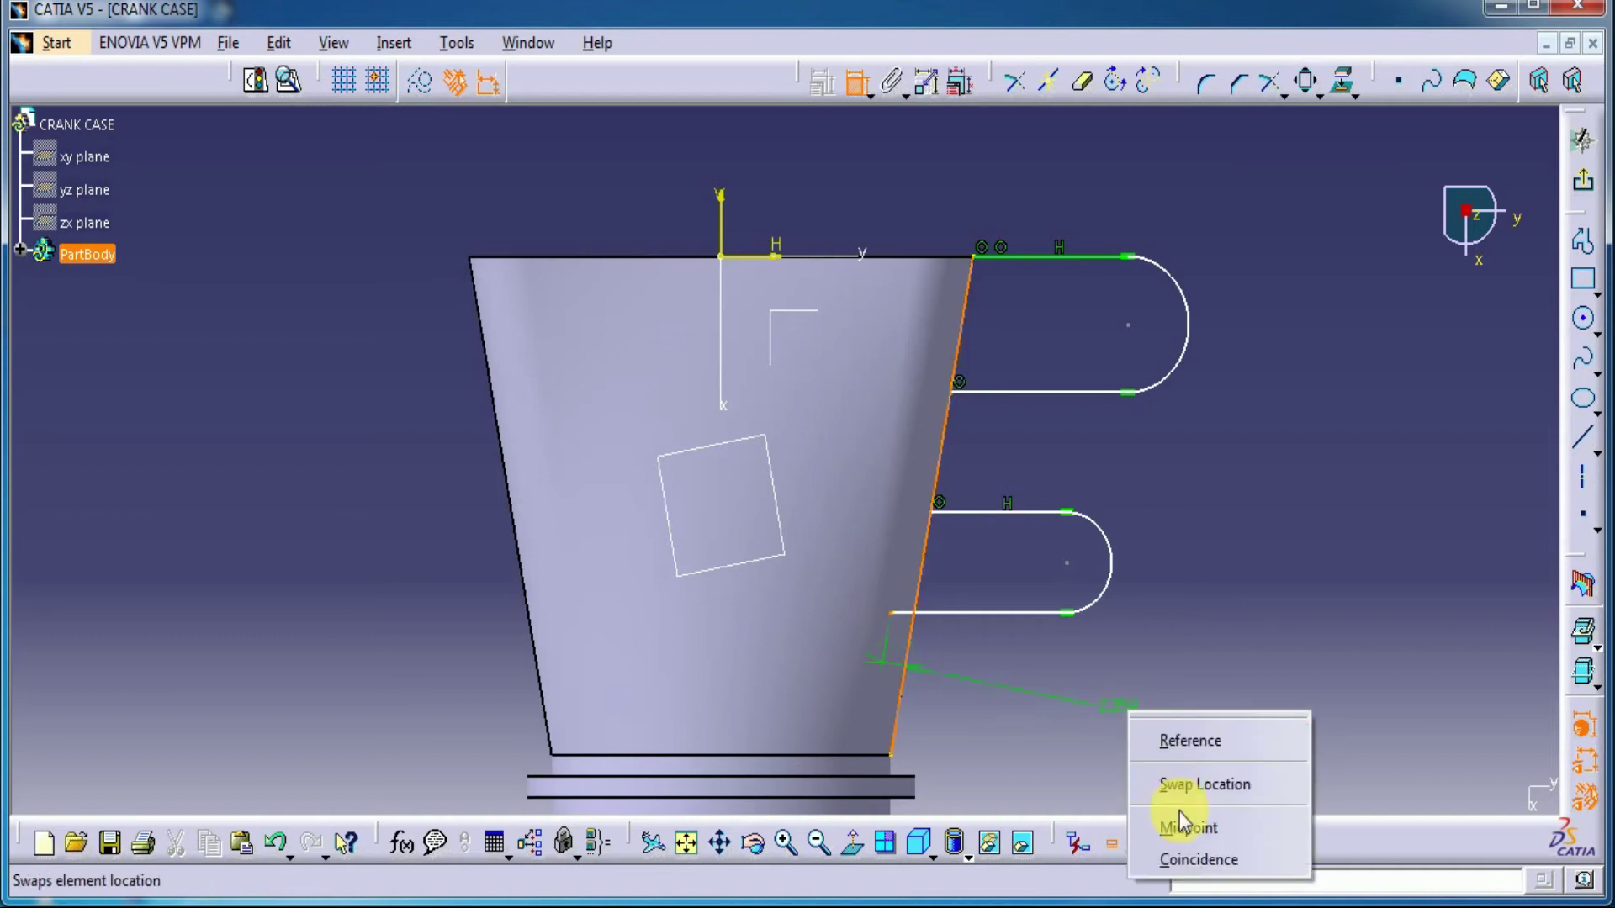
left_click(1193, 858)
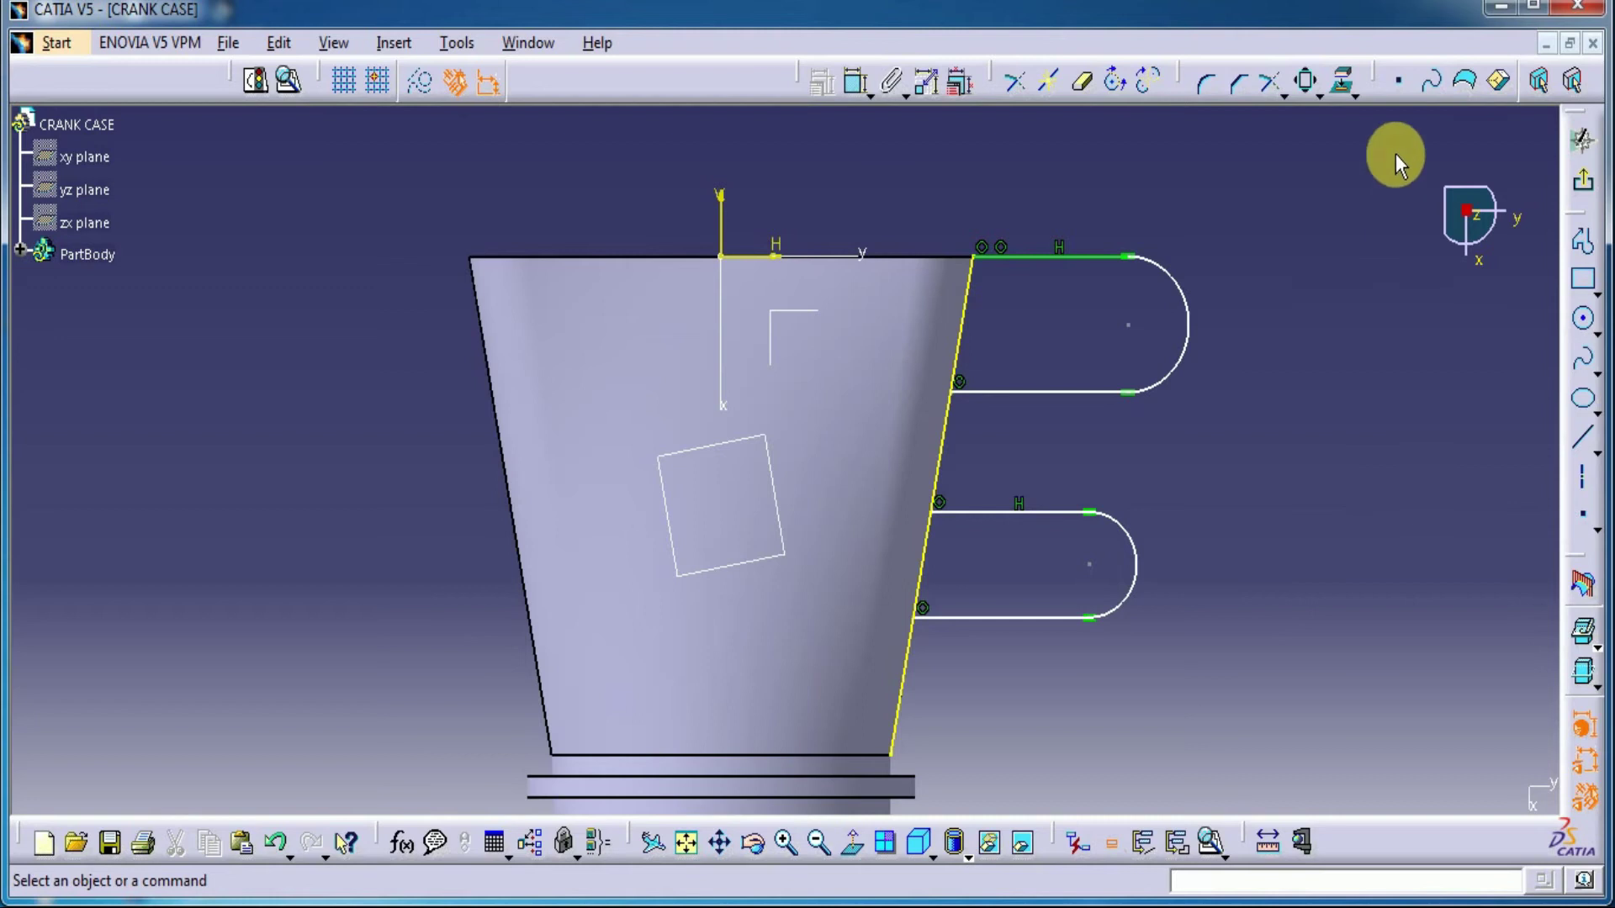
Dimension the upper U profile's arc with a radius of 3 mm.
left_click(856, 82)
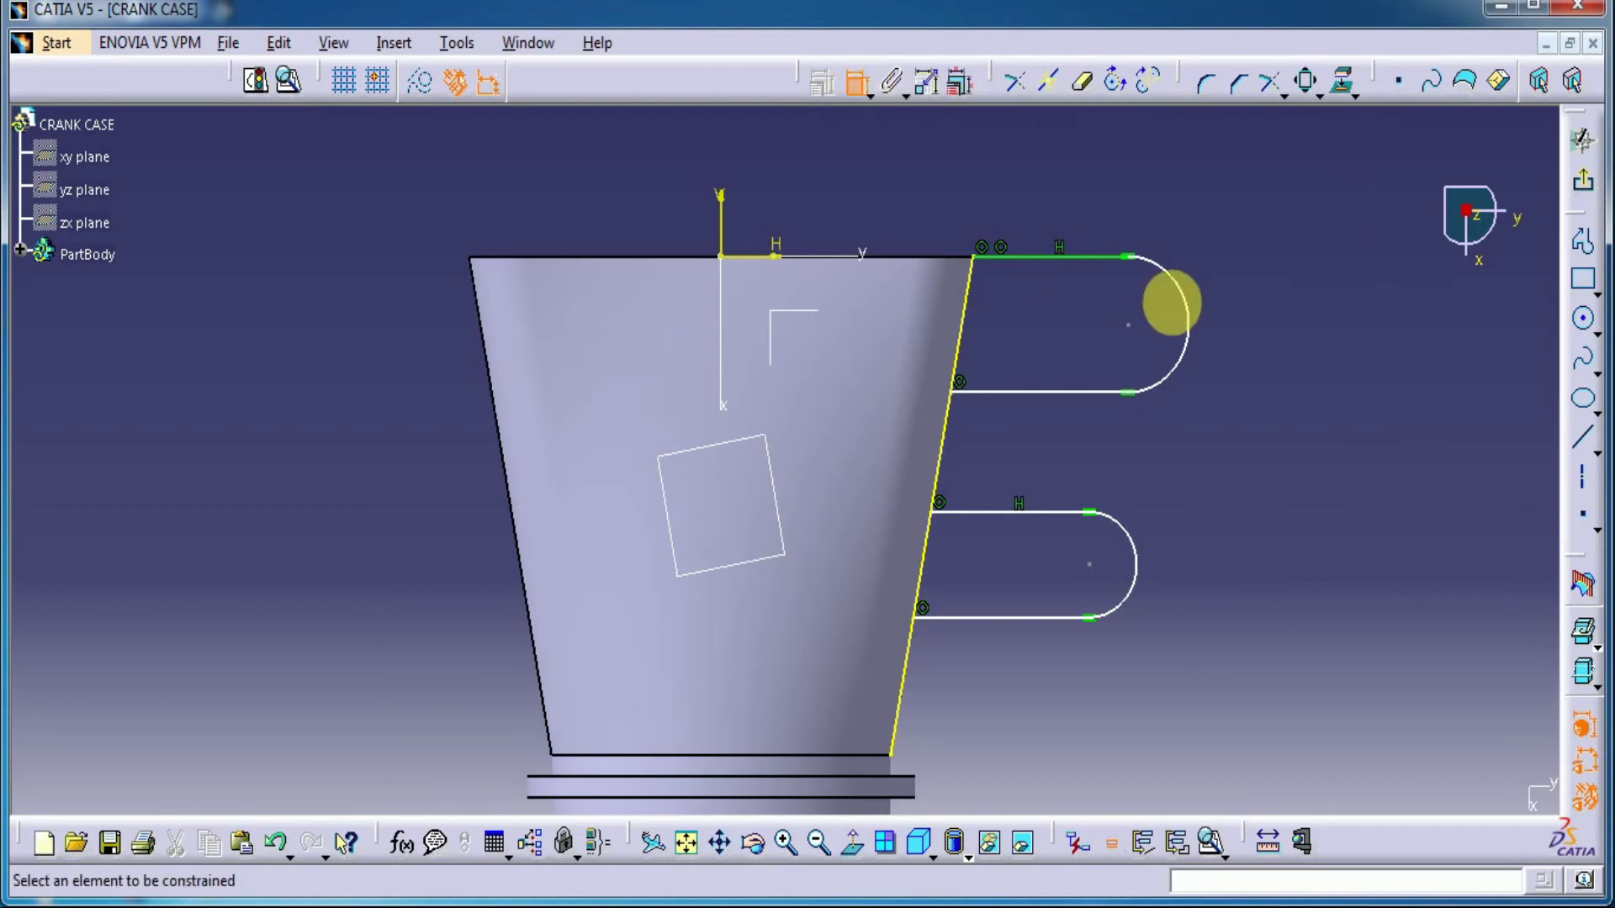
left_click(1178, 290)
left_click(1248, 264)
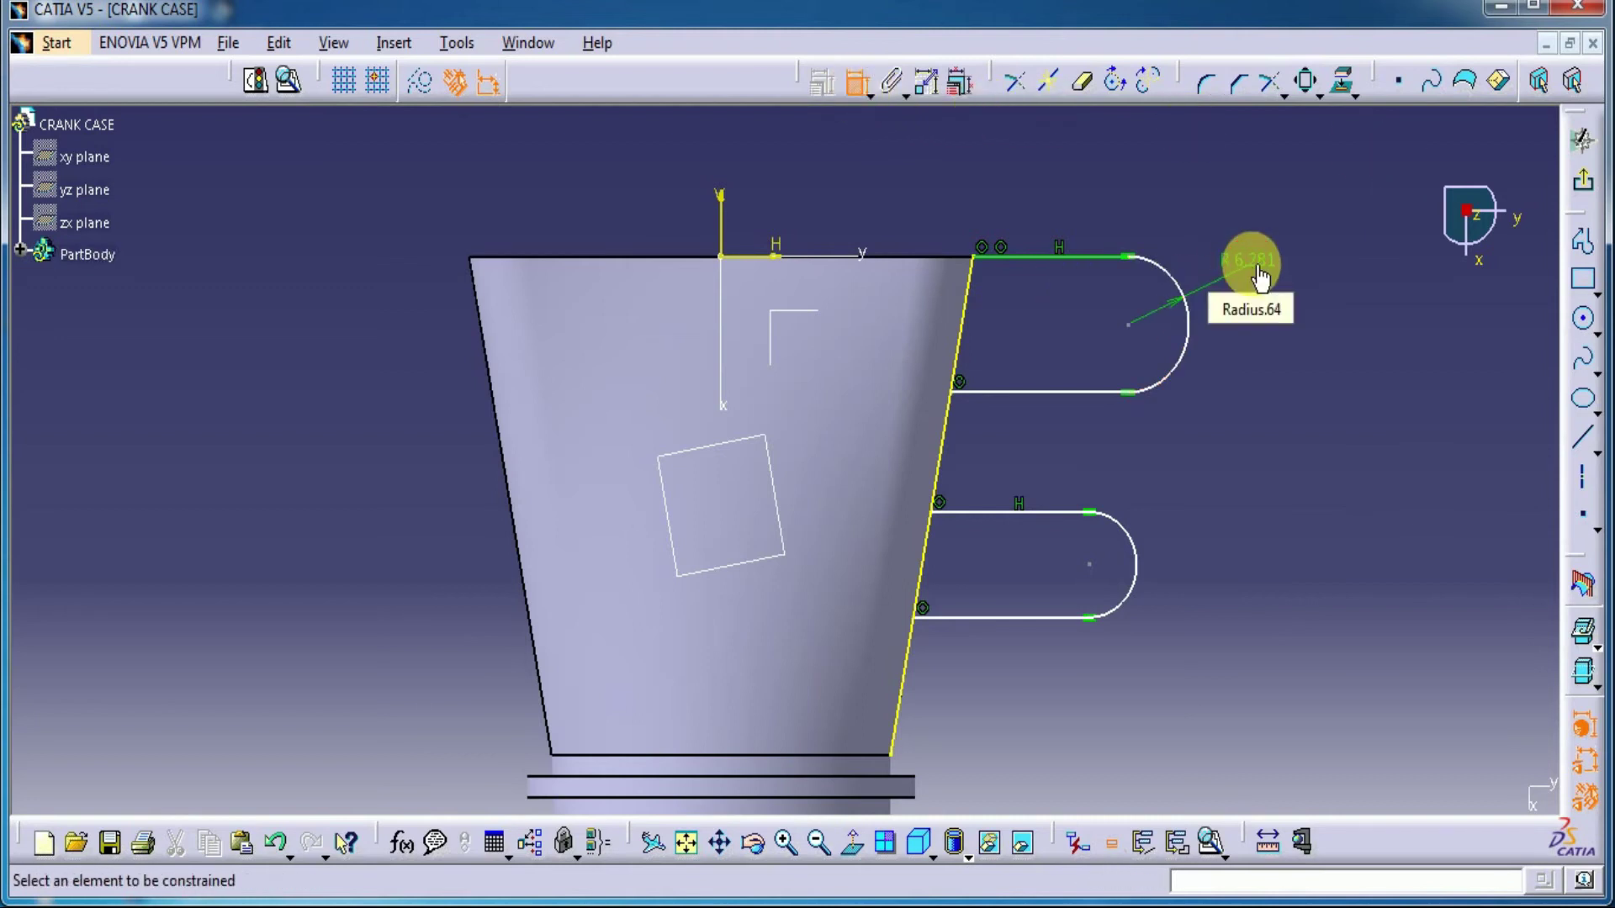
double_click(1259, 276)
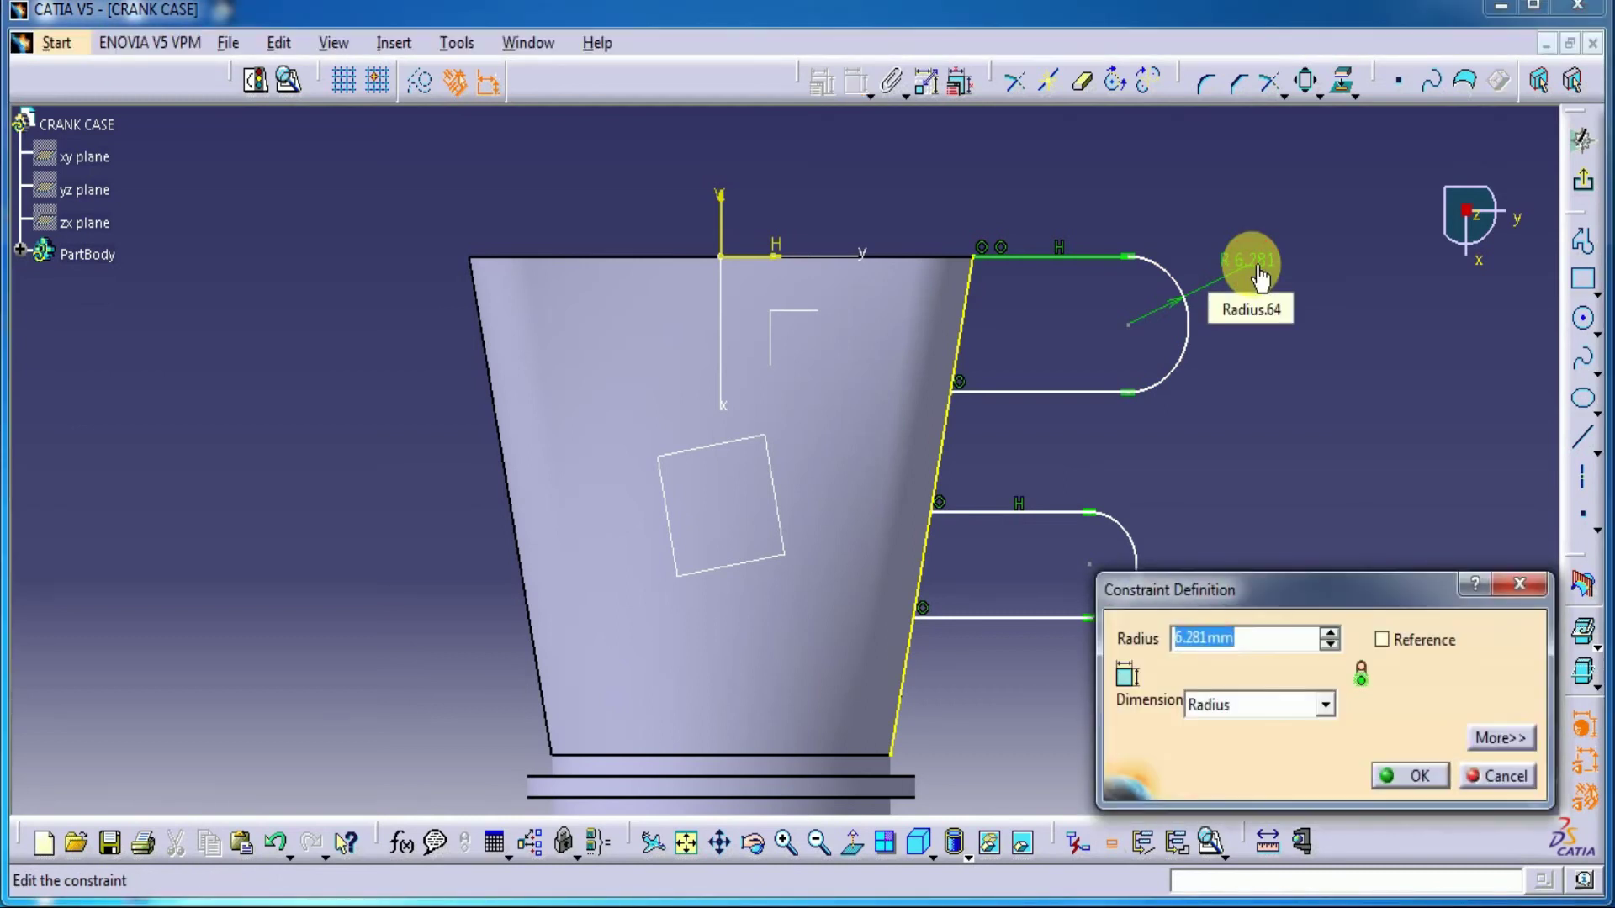
type("3")
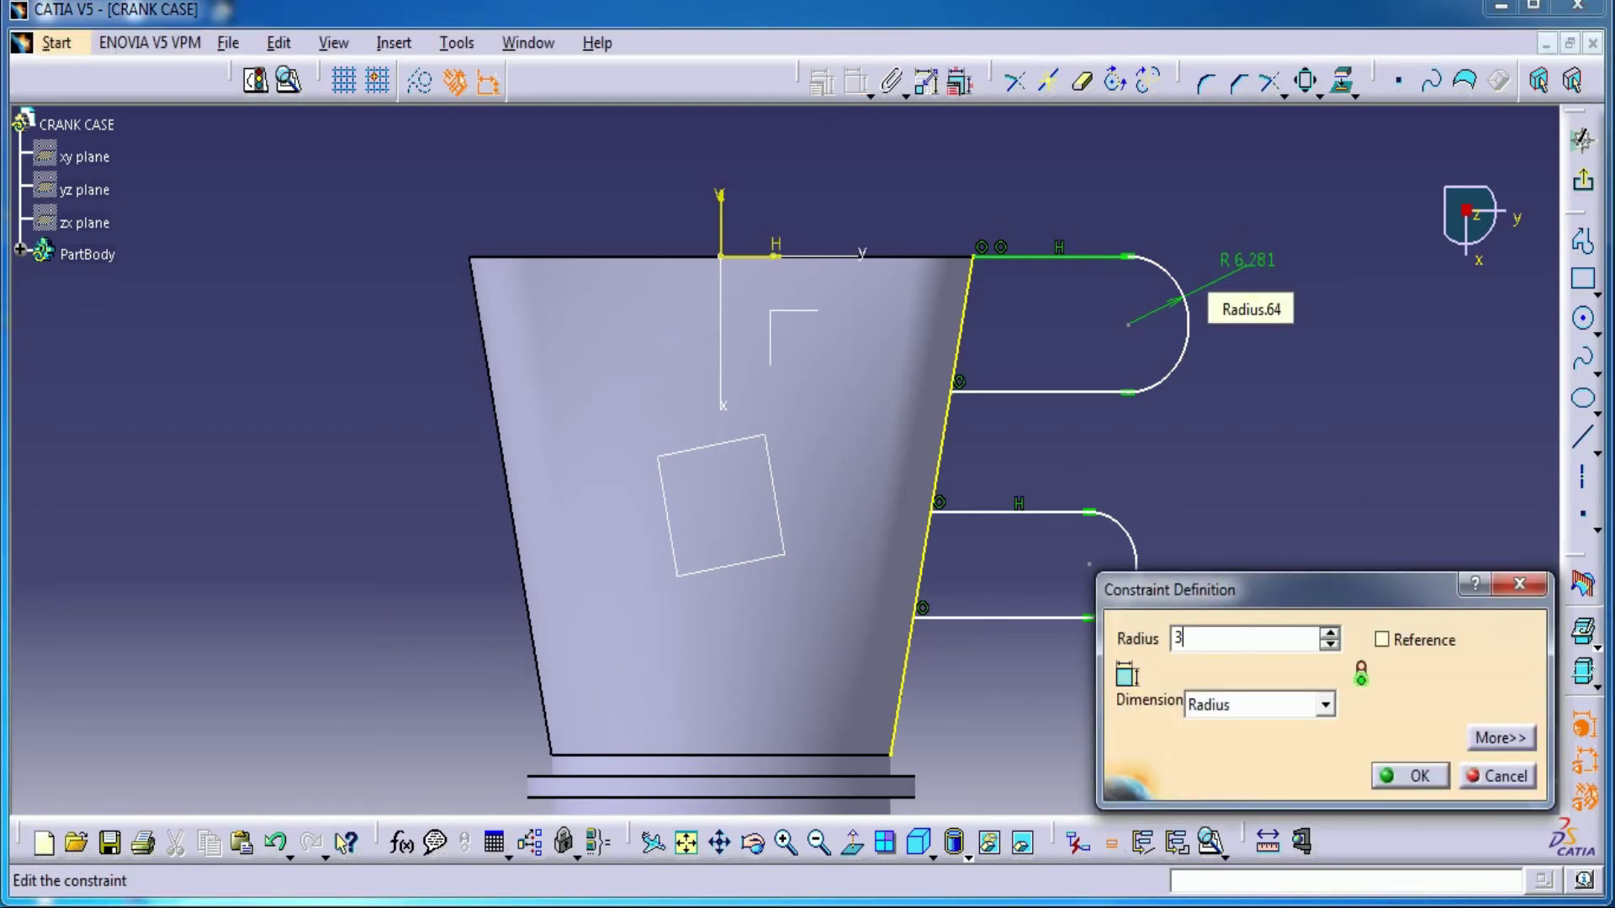
key("Return")
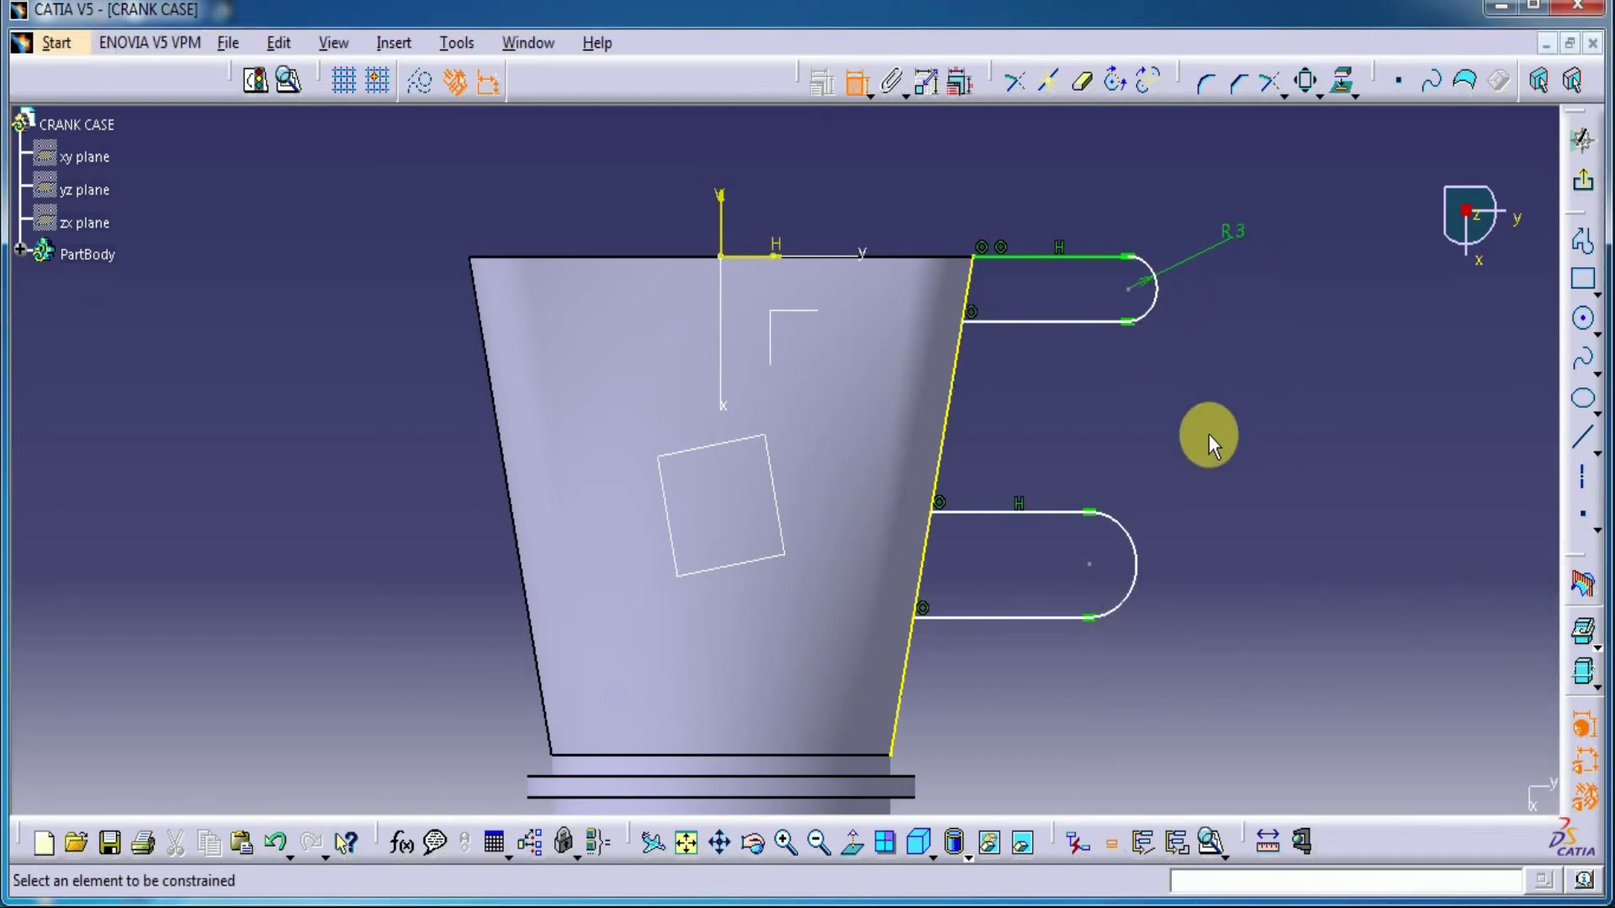
Dimension the lower U profile's arc with a radius of 3 mm.
left_click(1158, 535)
left_click(1239, 456)
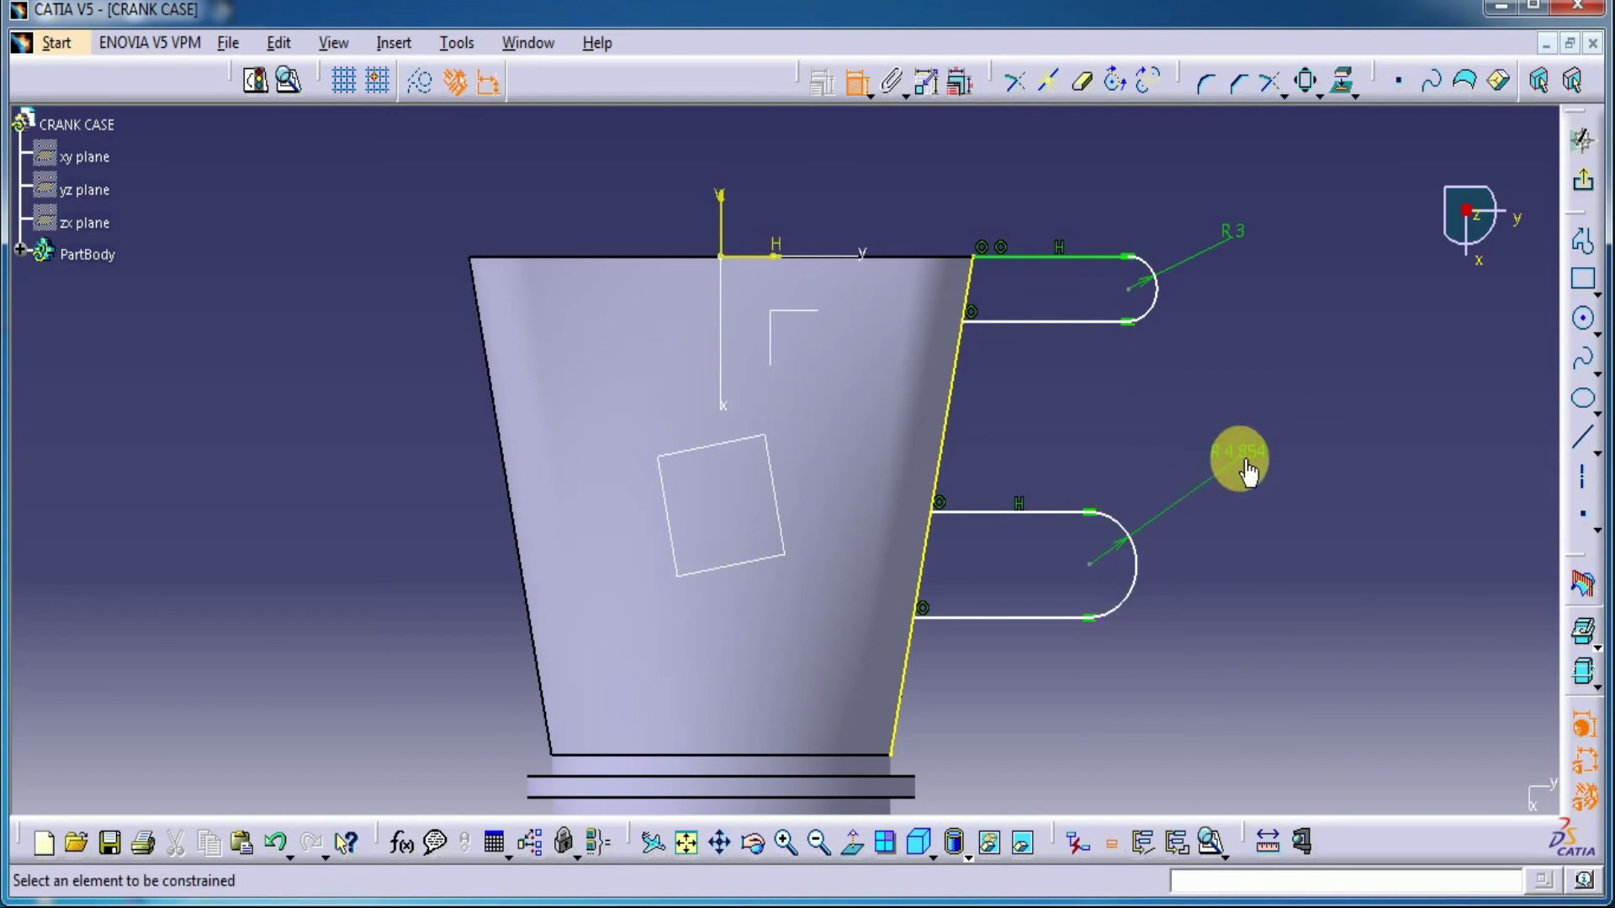
double_click(1245, 458)
type("3")
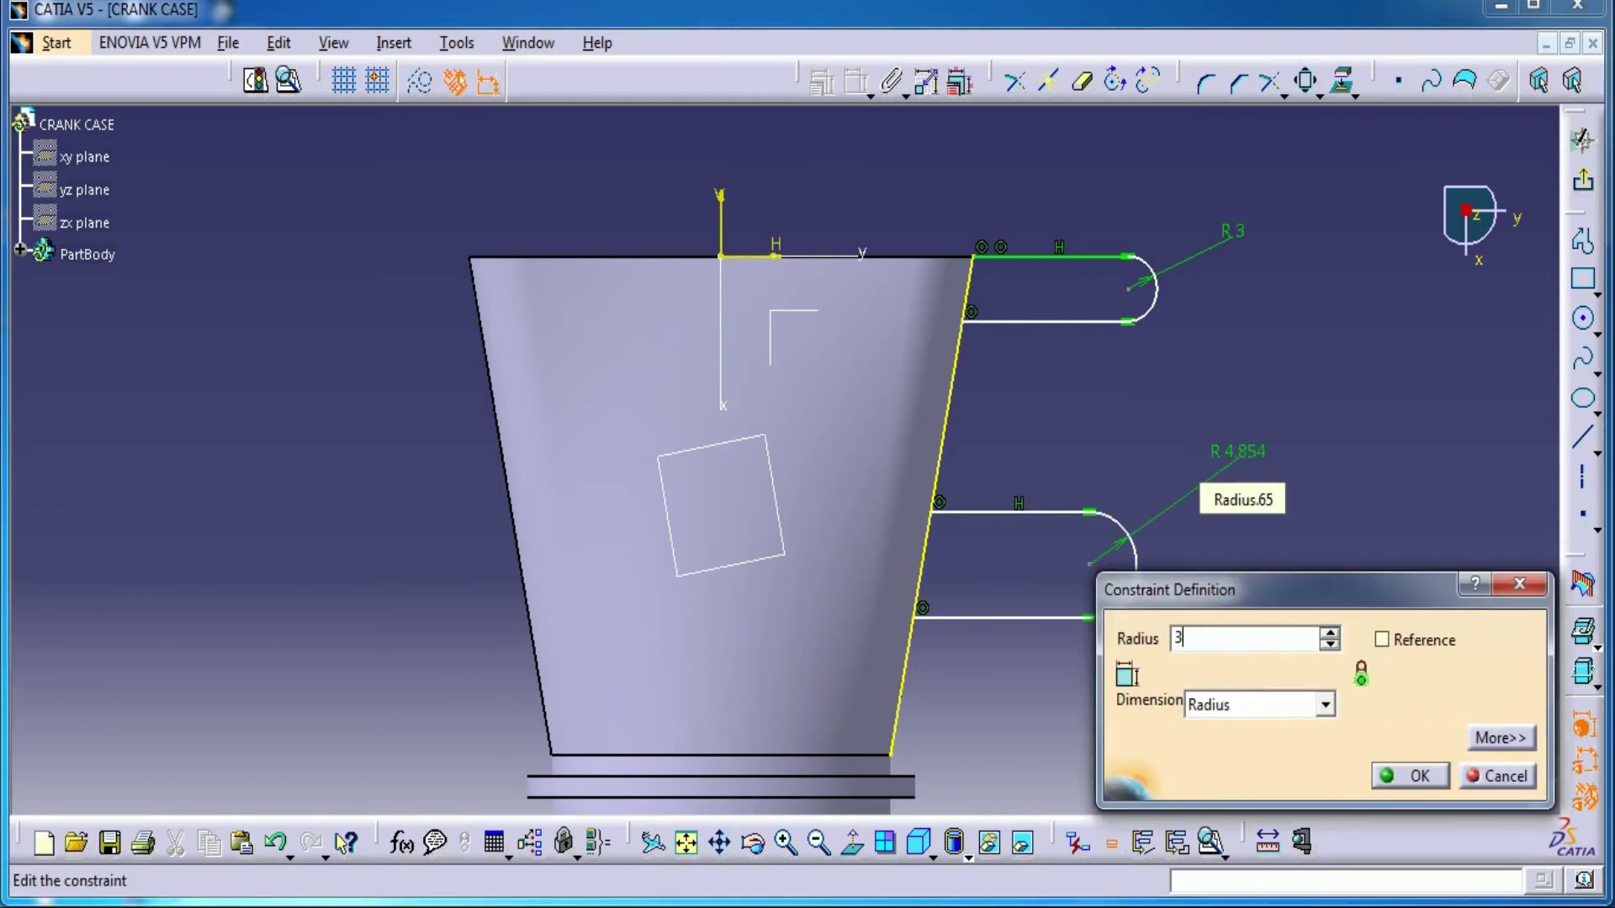
key("Return")
Add a horizontal dimension between the centres of the two U-profile arcs and set it to 4 mm.
left_click(1129, 289)
left_click(1088, 585)
right_click(1179, 392)
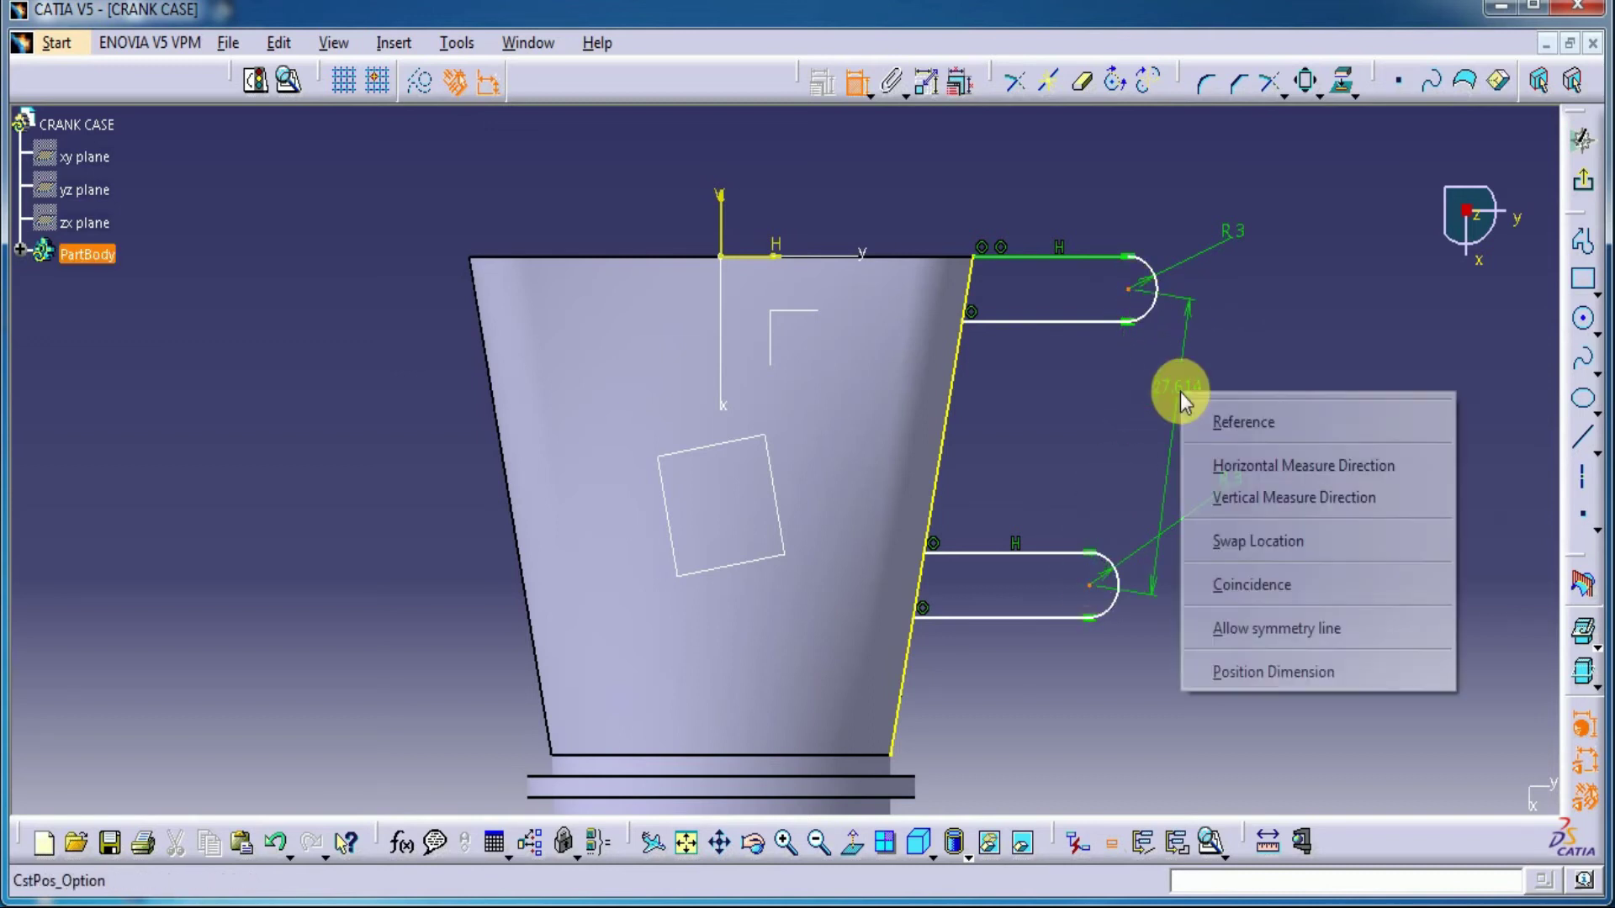
left_click(1225, 471)
left_click(1245, 410)
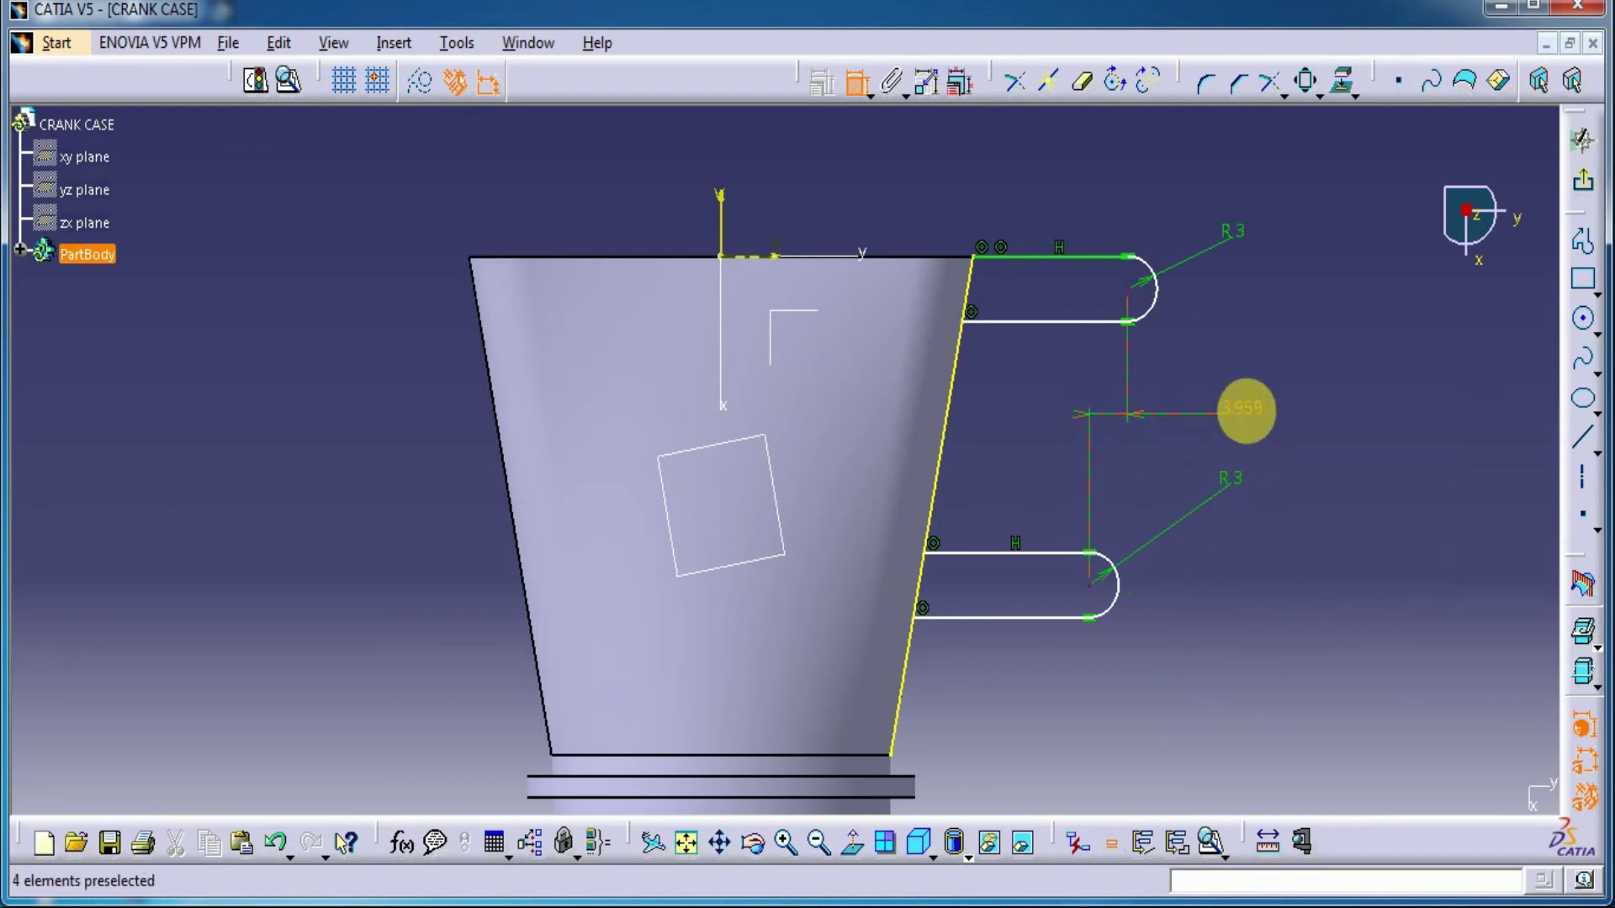
double_click(1246, 409)
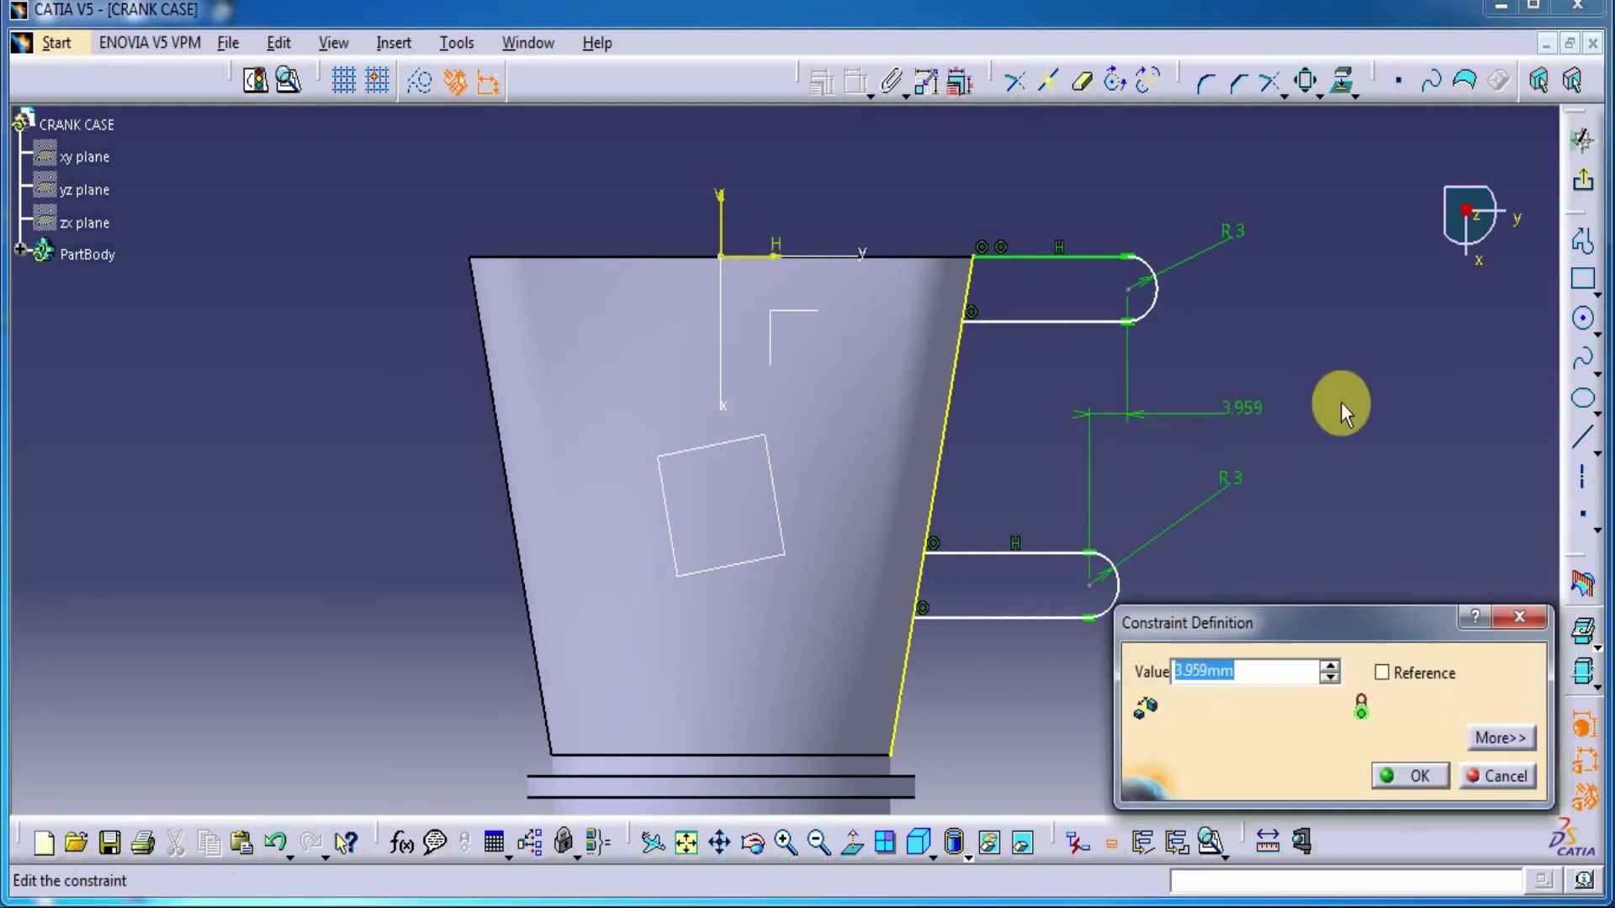
type("4")
key("Return")
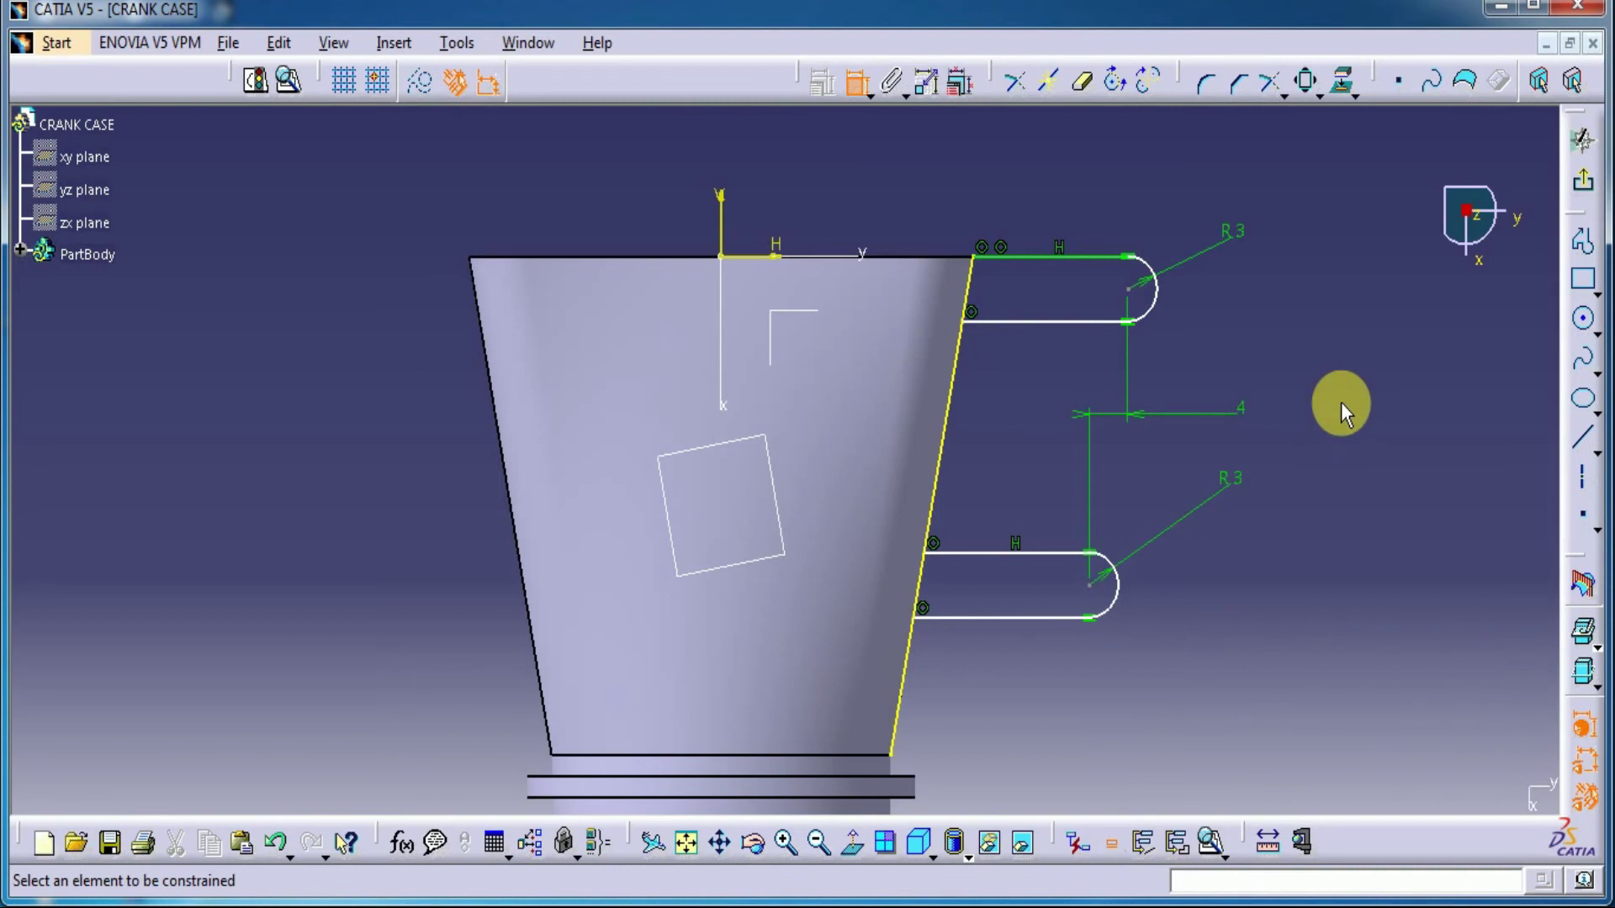
Shorten both U profiles by moving the upper arc's centre closer to the slanted edge.
left_click(1130, 288)
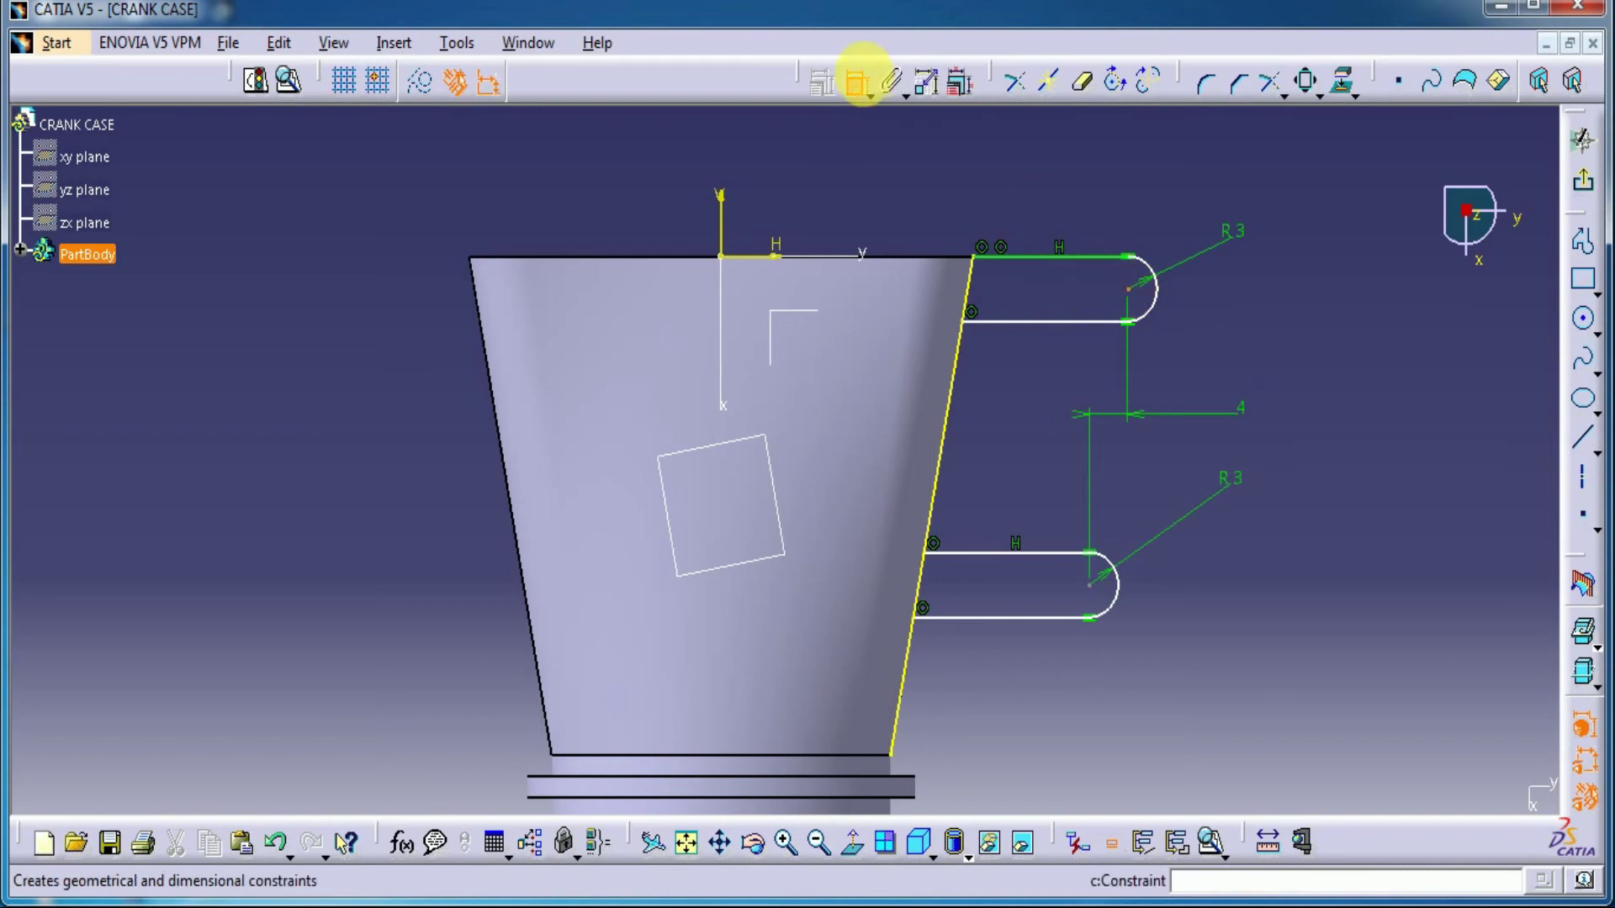
left_click(860, 80)
left_click(1135, 296)
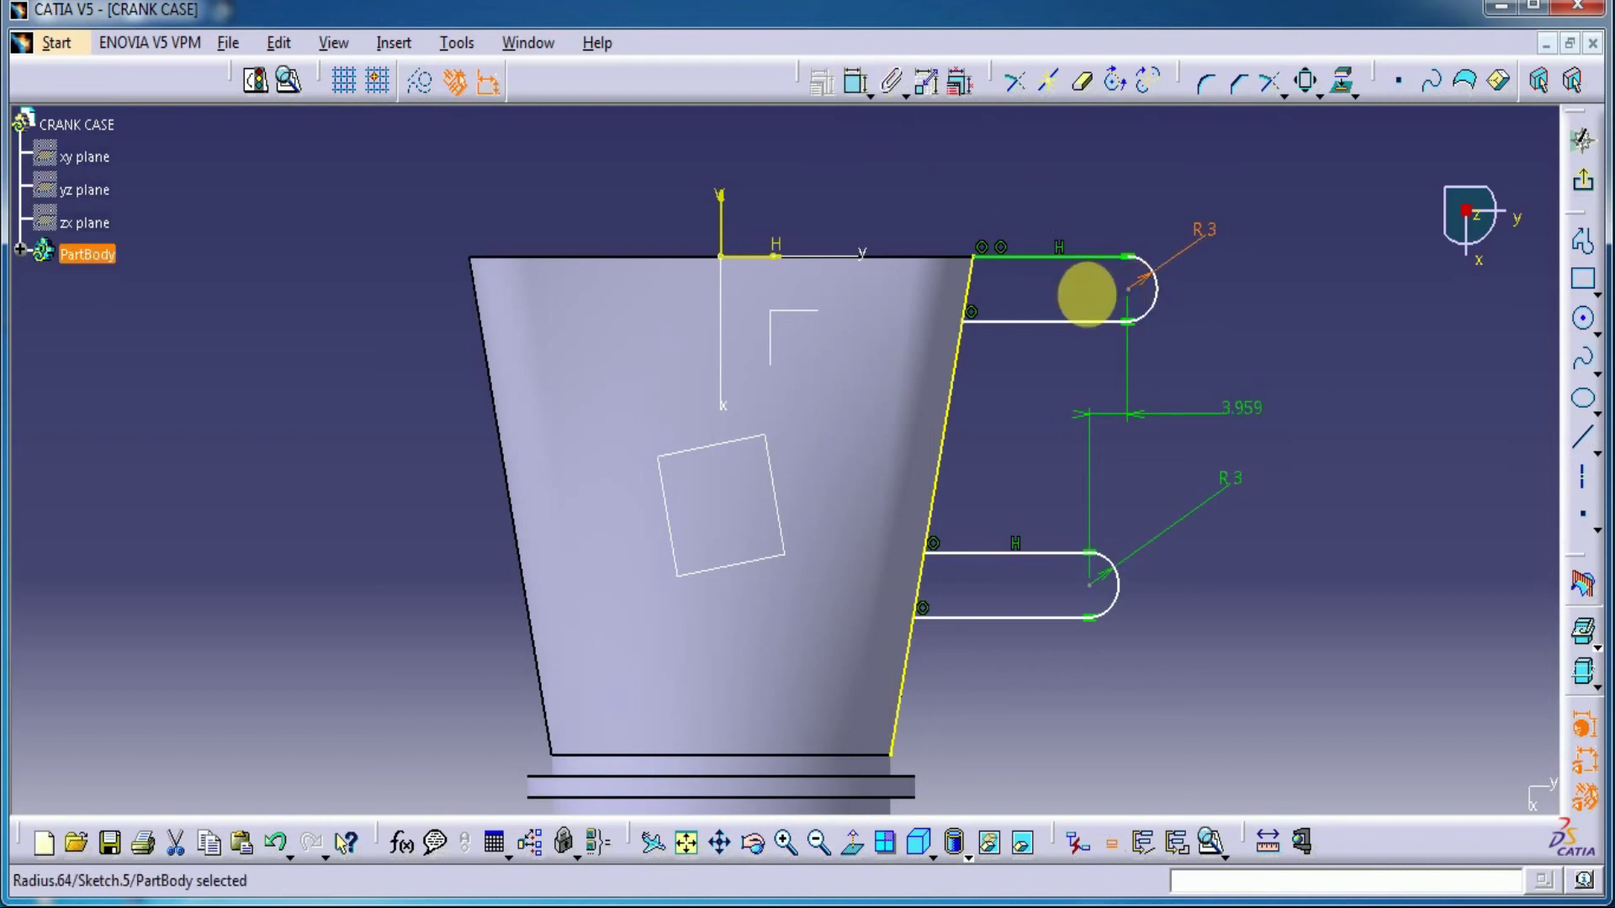
left_click_drag(1127, 291, 1040, 310)
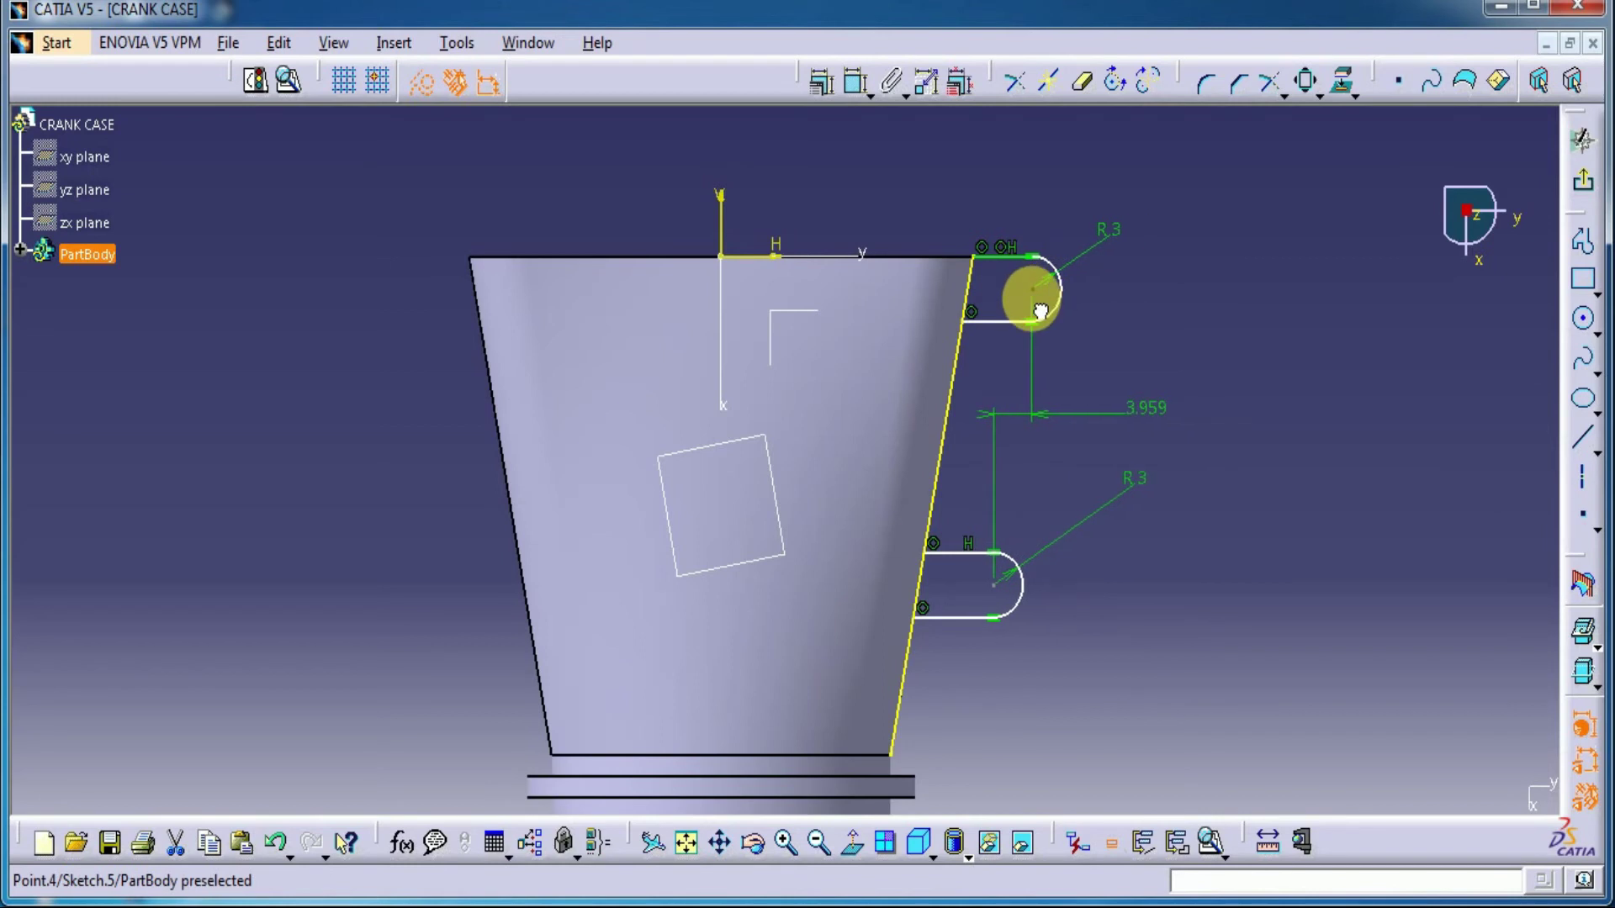
left_click(1098, 307)
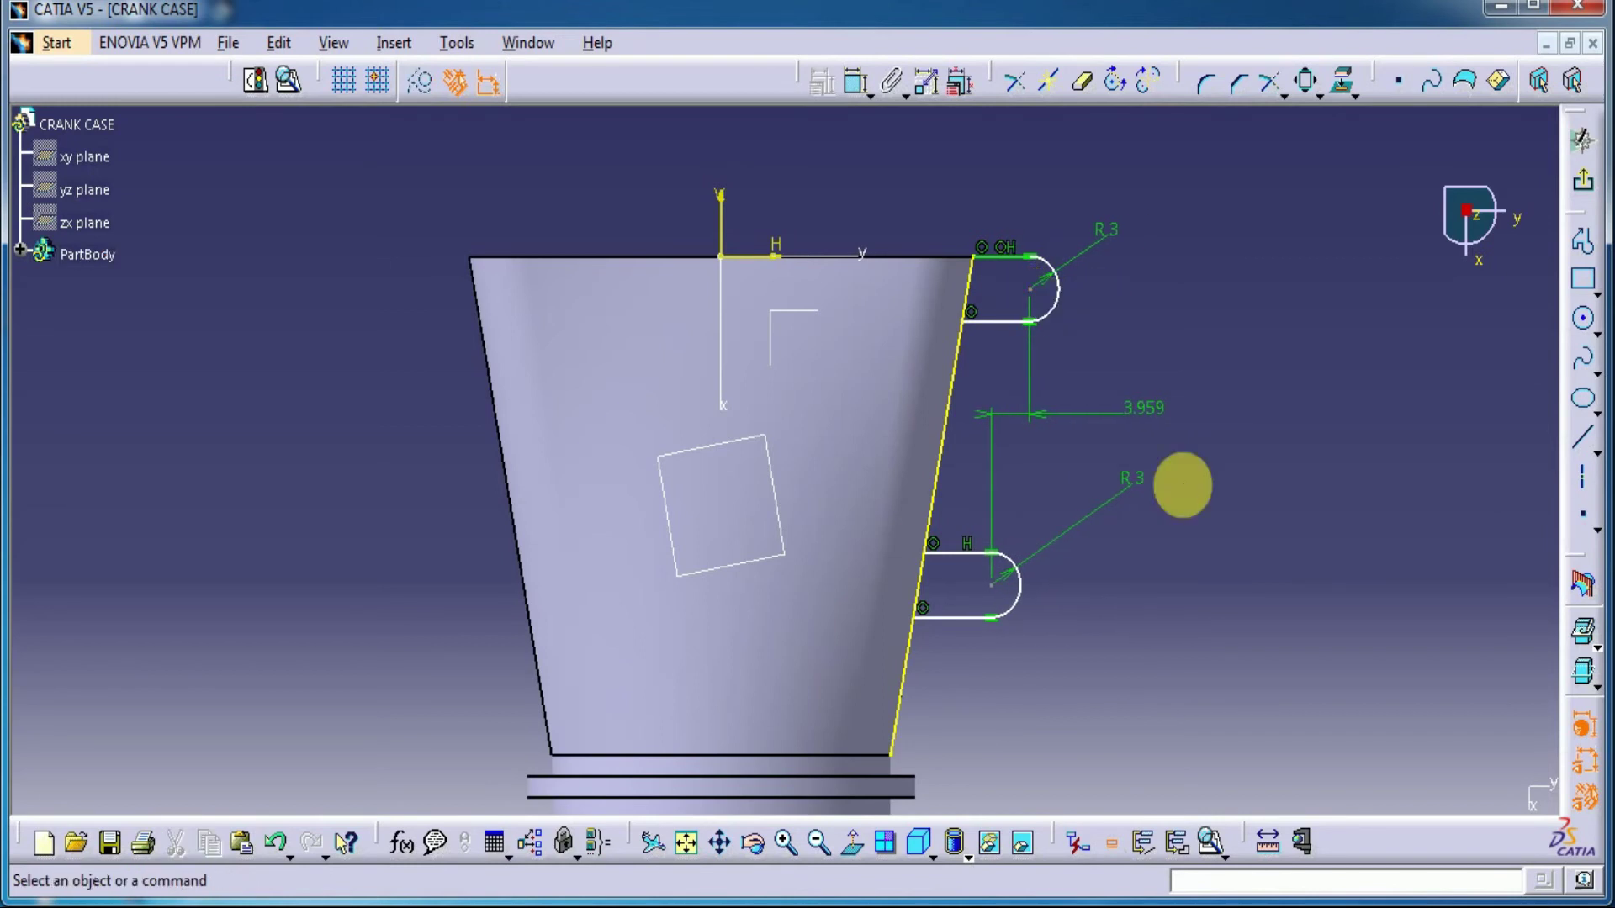
Set the existing horizontal offset between the two arc centres to 4 mm.
double_click(1140, 431)
type("4")
key("Return")
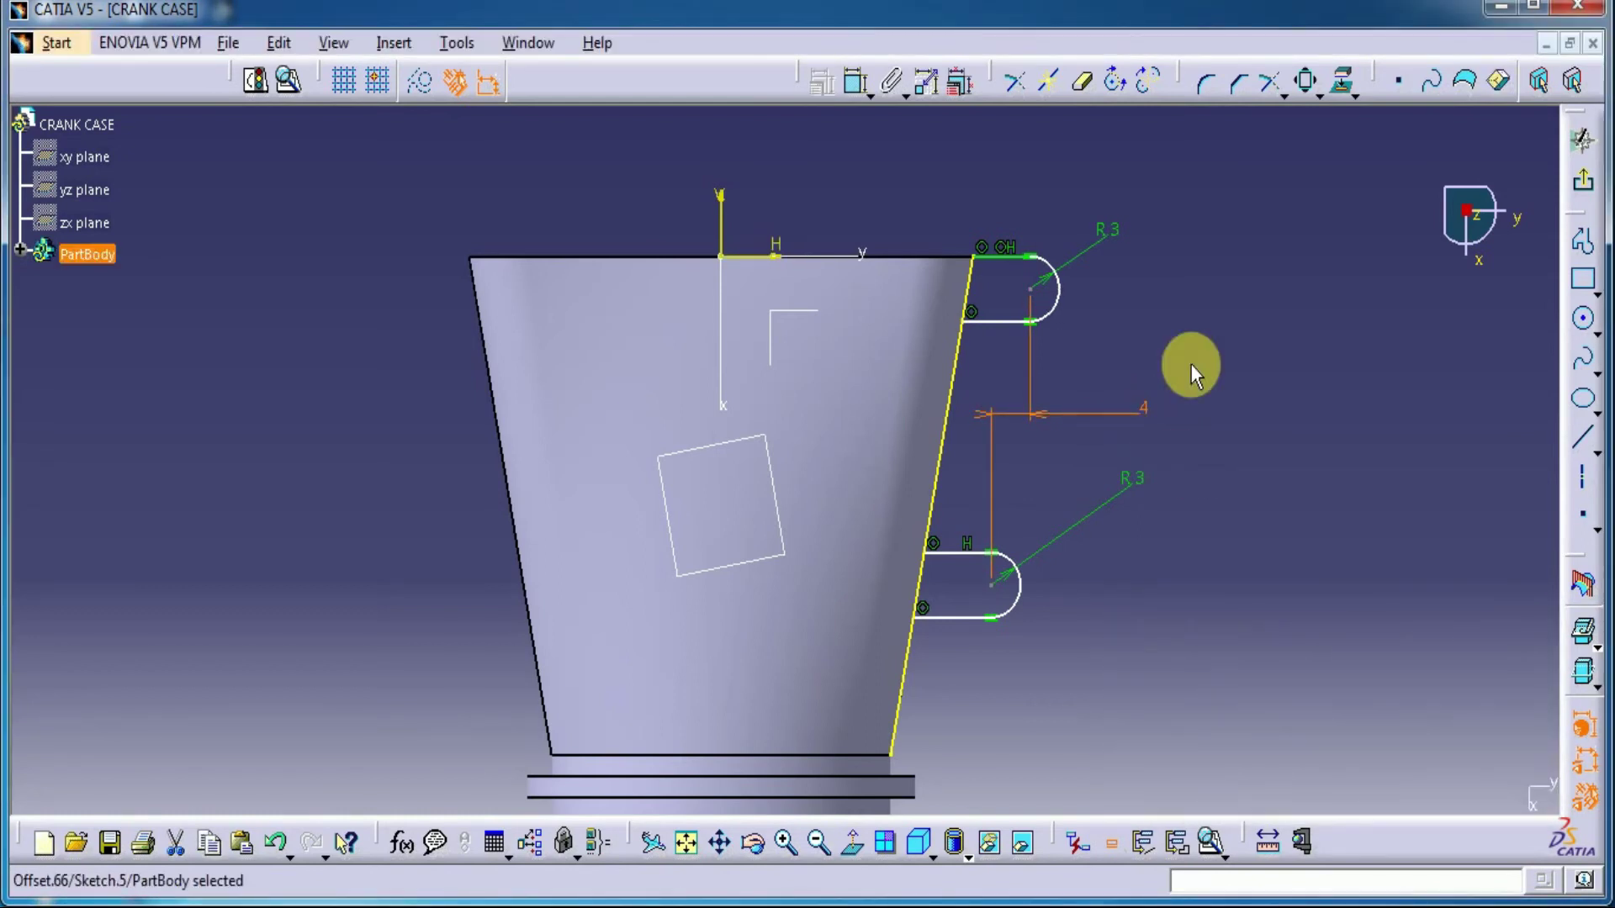
Add a vertical dimension of 17 mm between the centres of the two U-profile arcs.
left_click(855, 81)
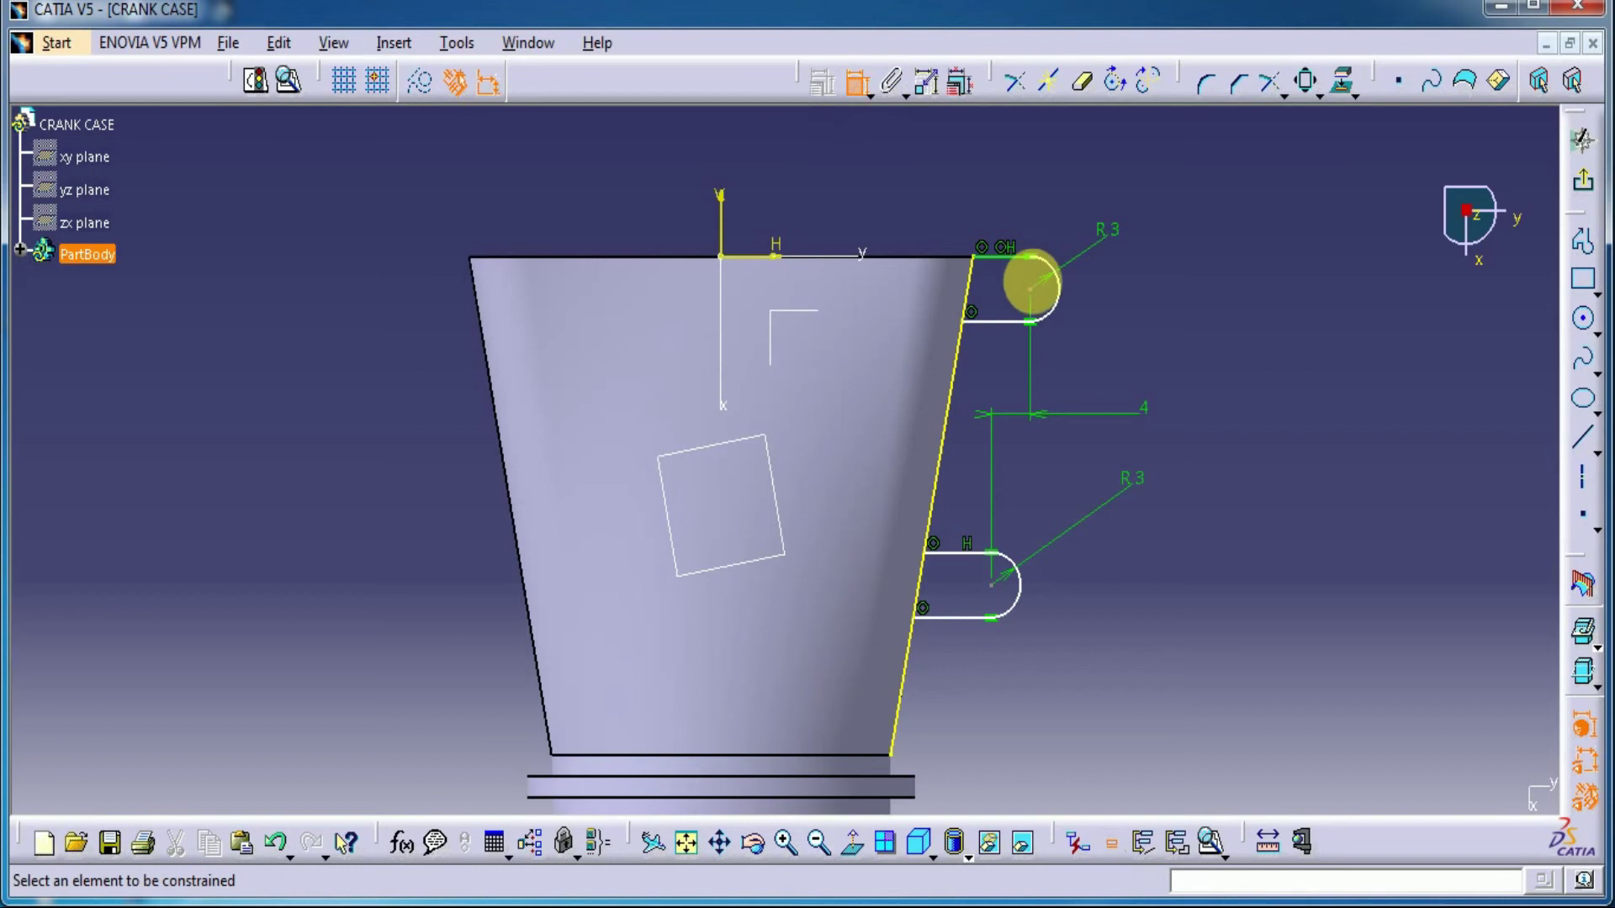
left_click(1047, 307)
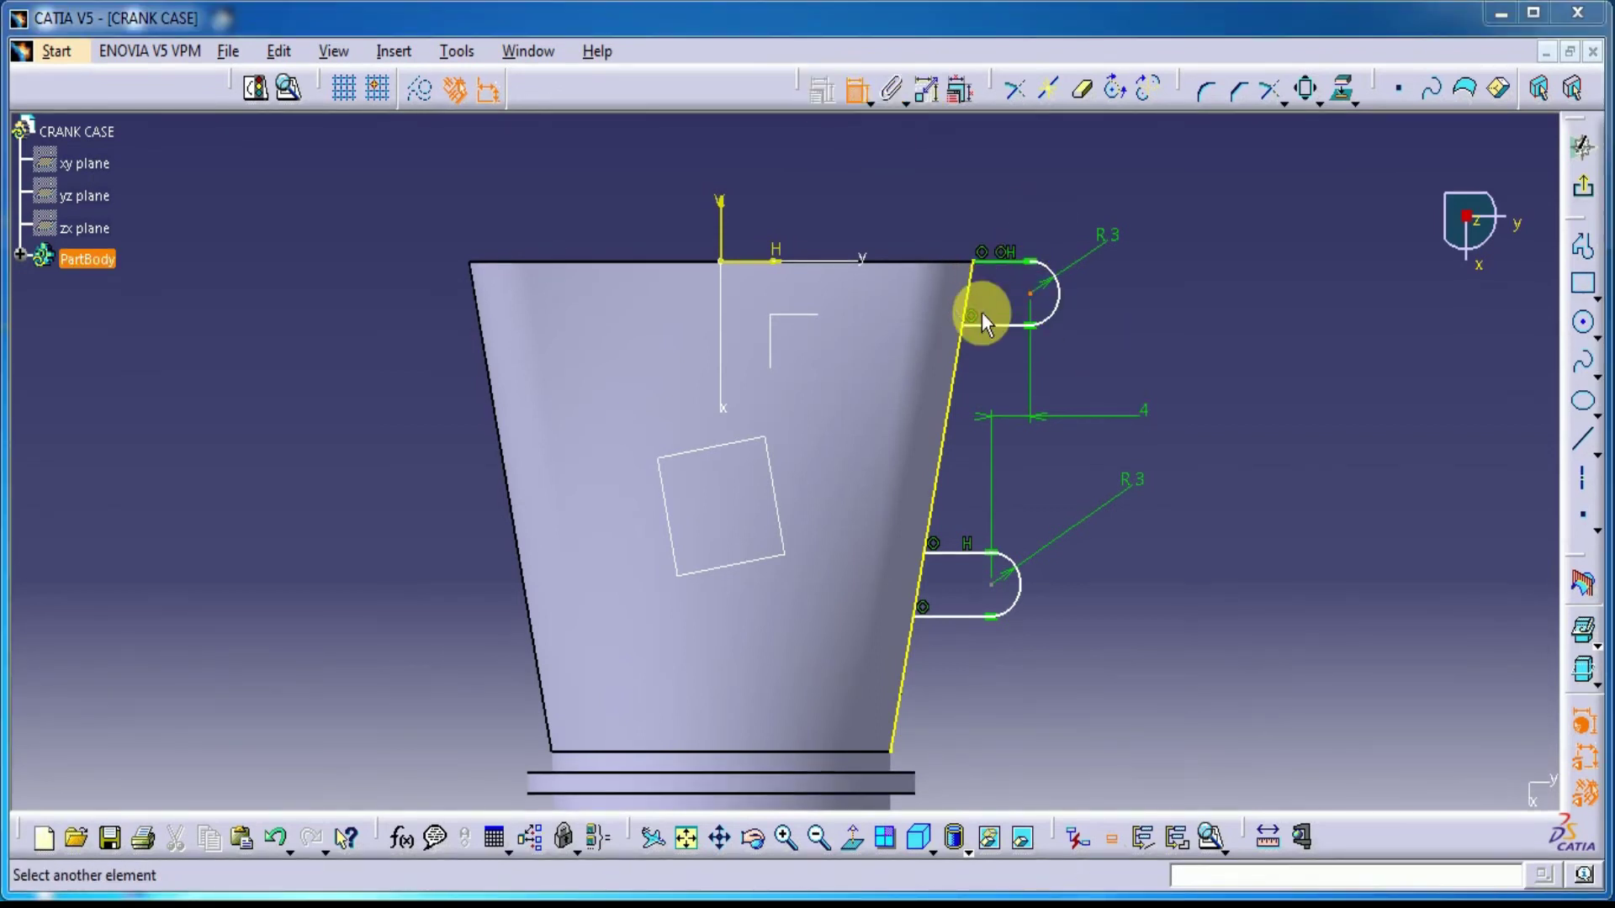
left_click(992, 582)
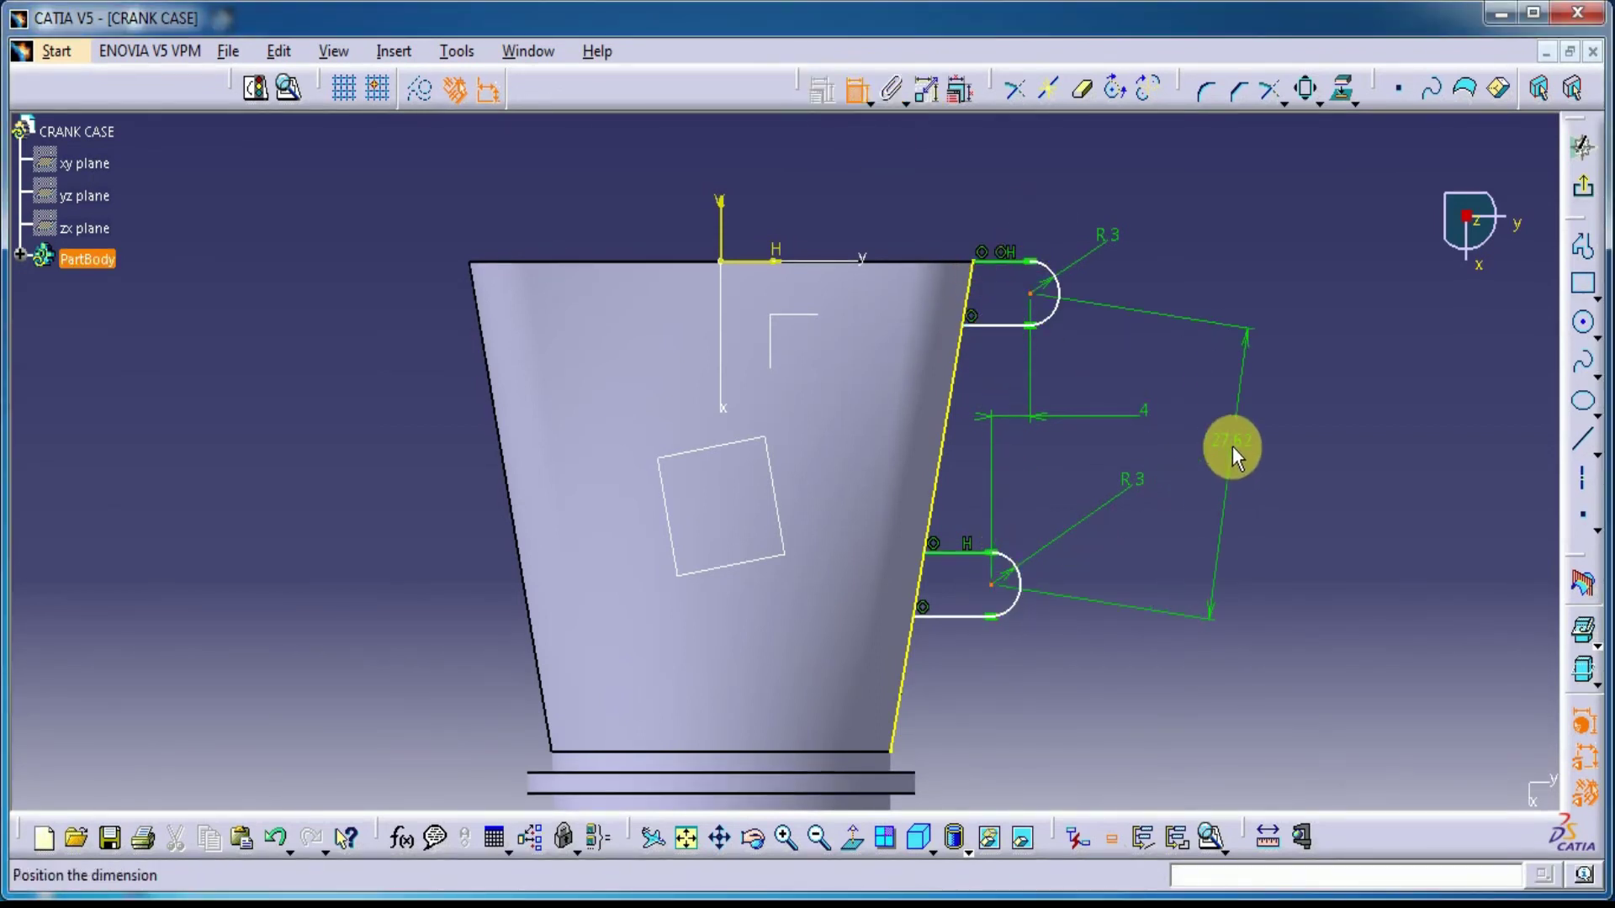
right_click(1233, 445)
left_click(1287, 547)
left_click(1256, 441)
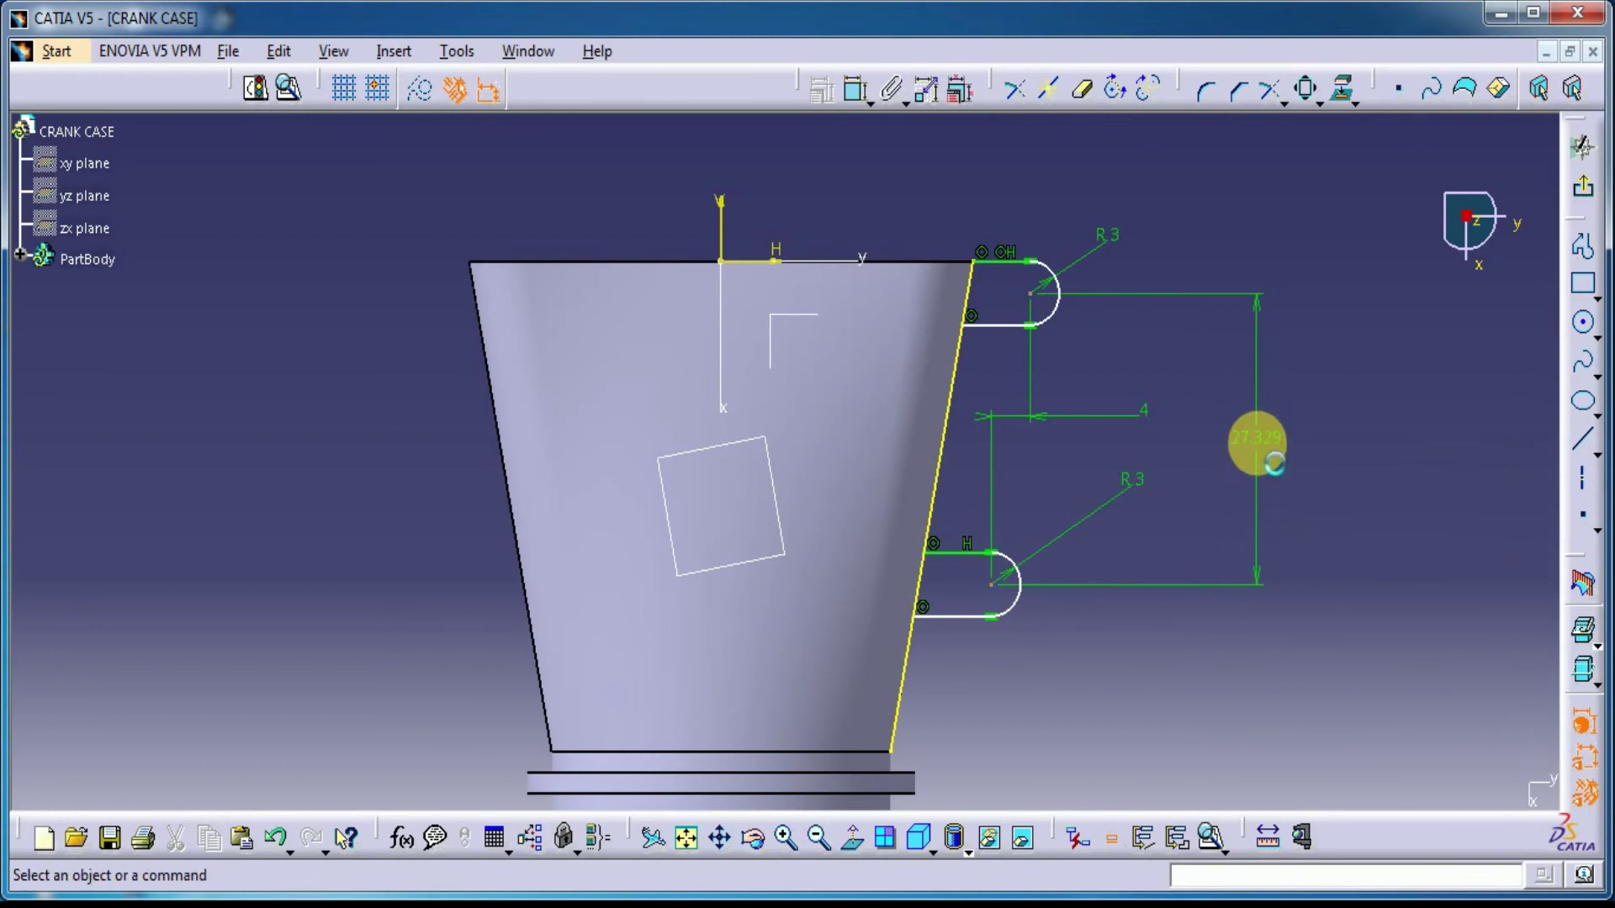
double_click(1256, 438)
type("17")
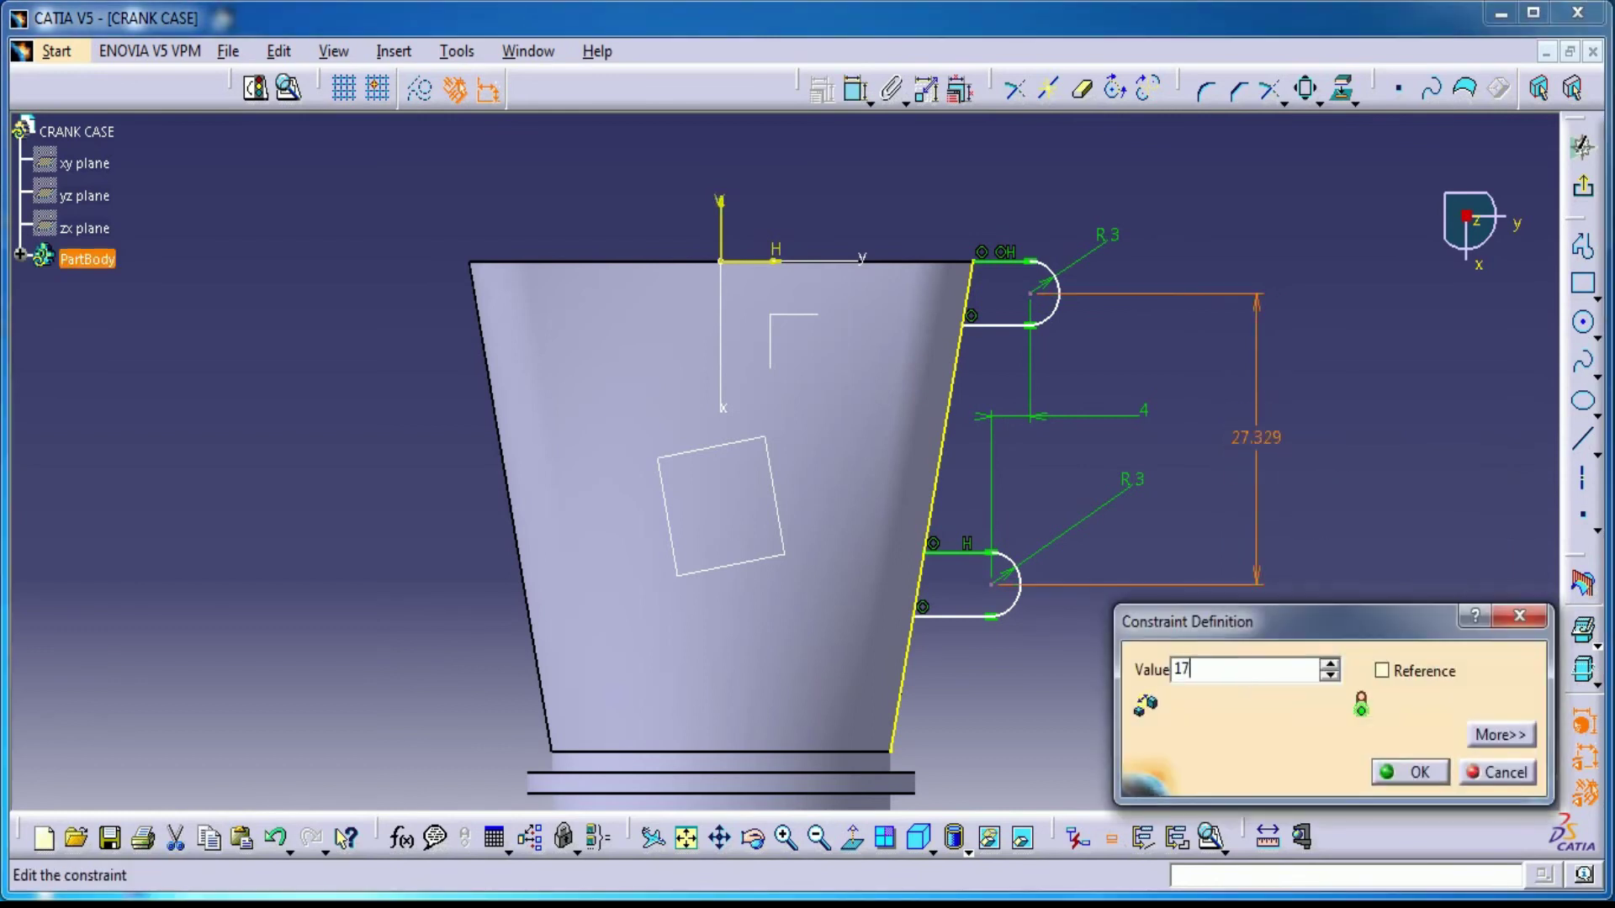
key("Return")
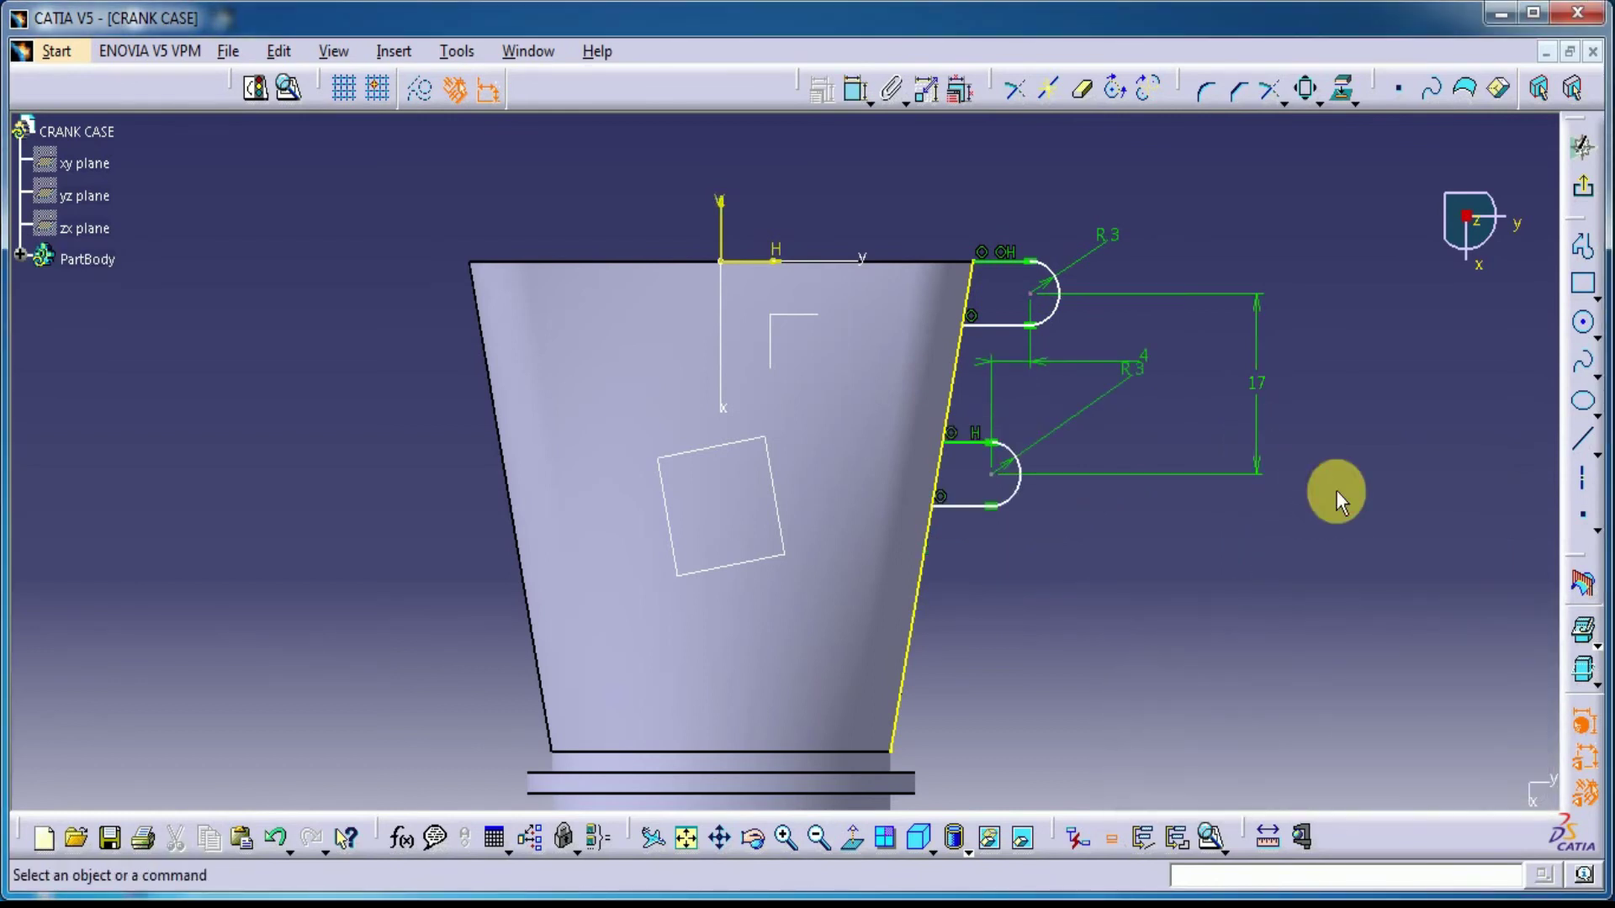
Dimension the upper arc's centre at 31 mm from the sketch's vertical axis.
left_click(856, 88)
left_click(721, 228)
left_click(907, 176)
double_click(911, 182)
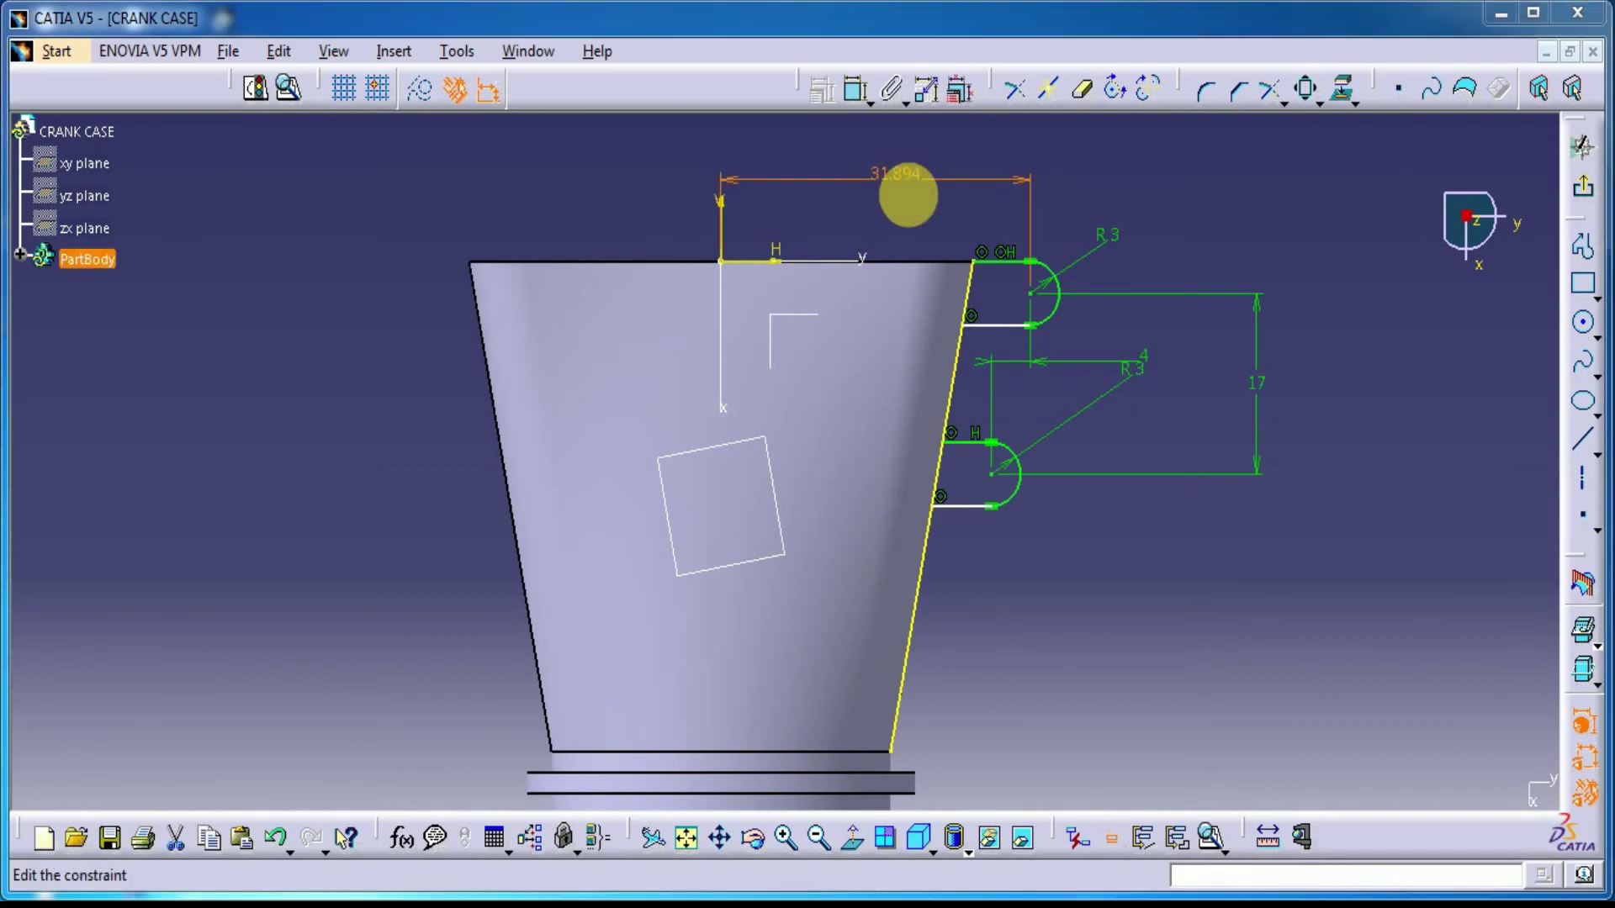
key("Return")
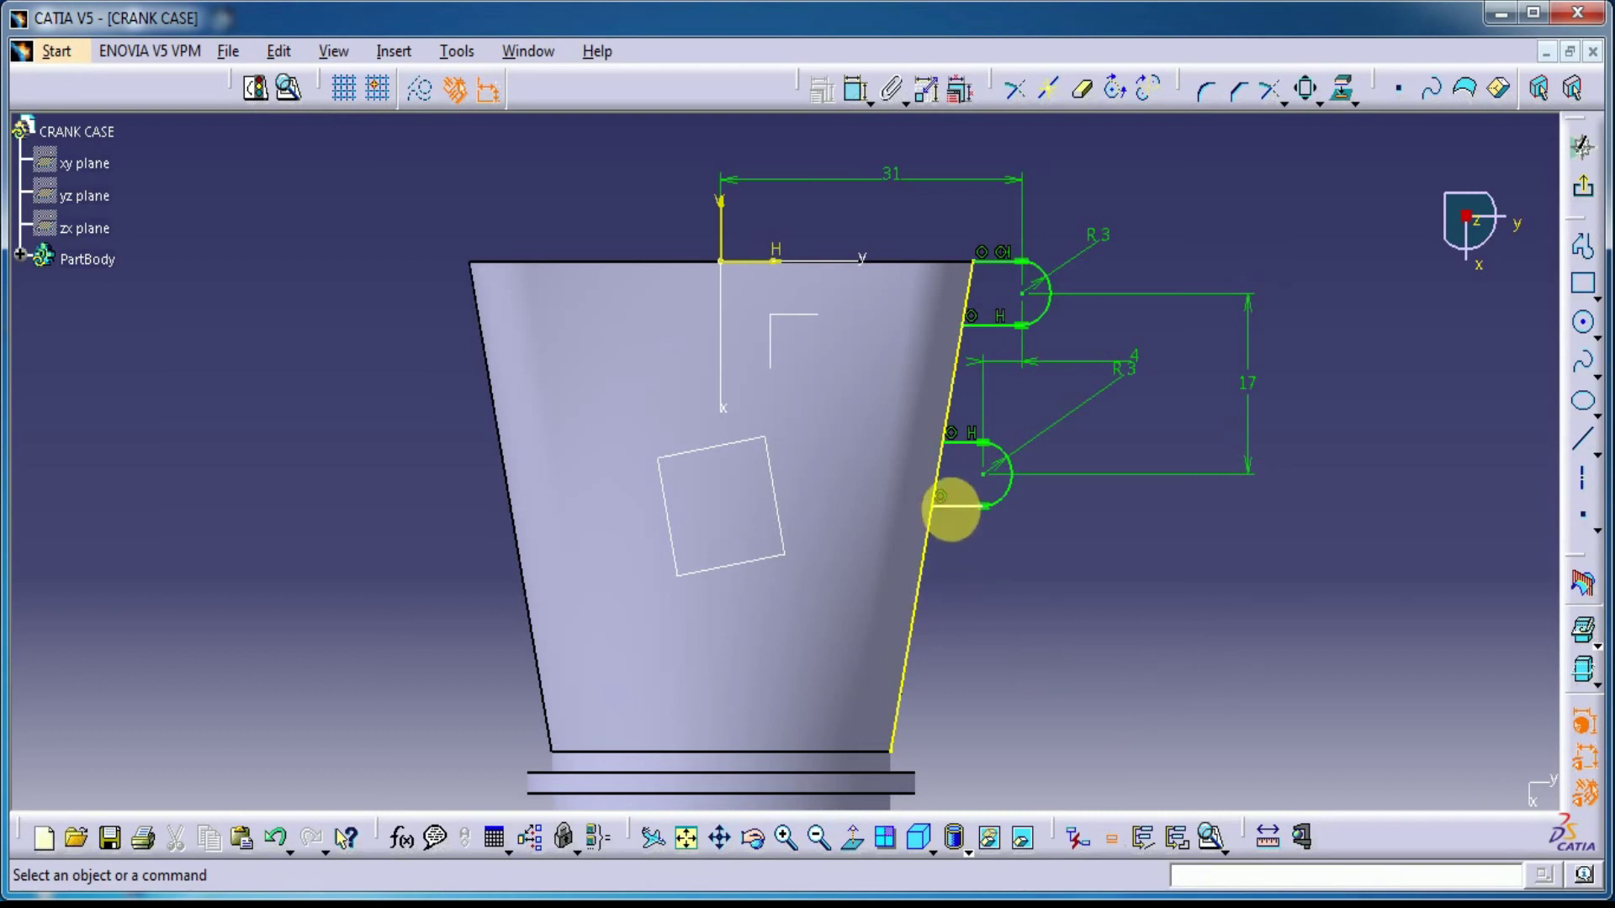
Apply a horizontal constraint to the lower line of the lower U profile.
left_click(950, 507)
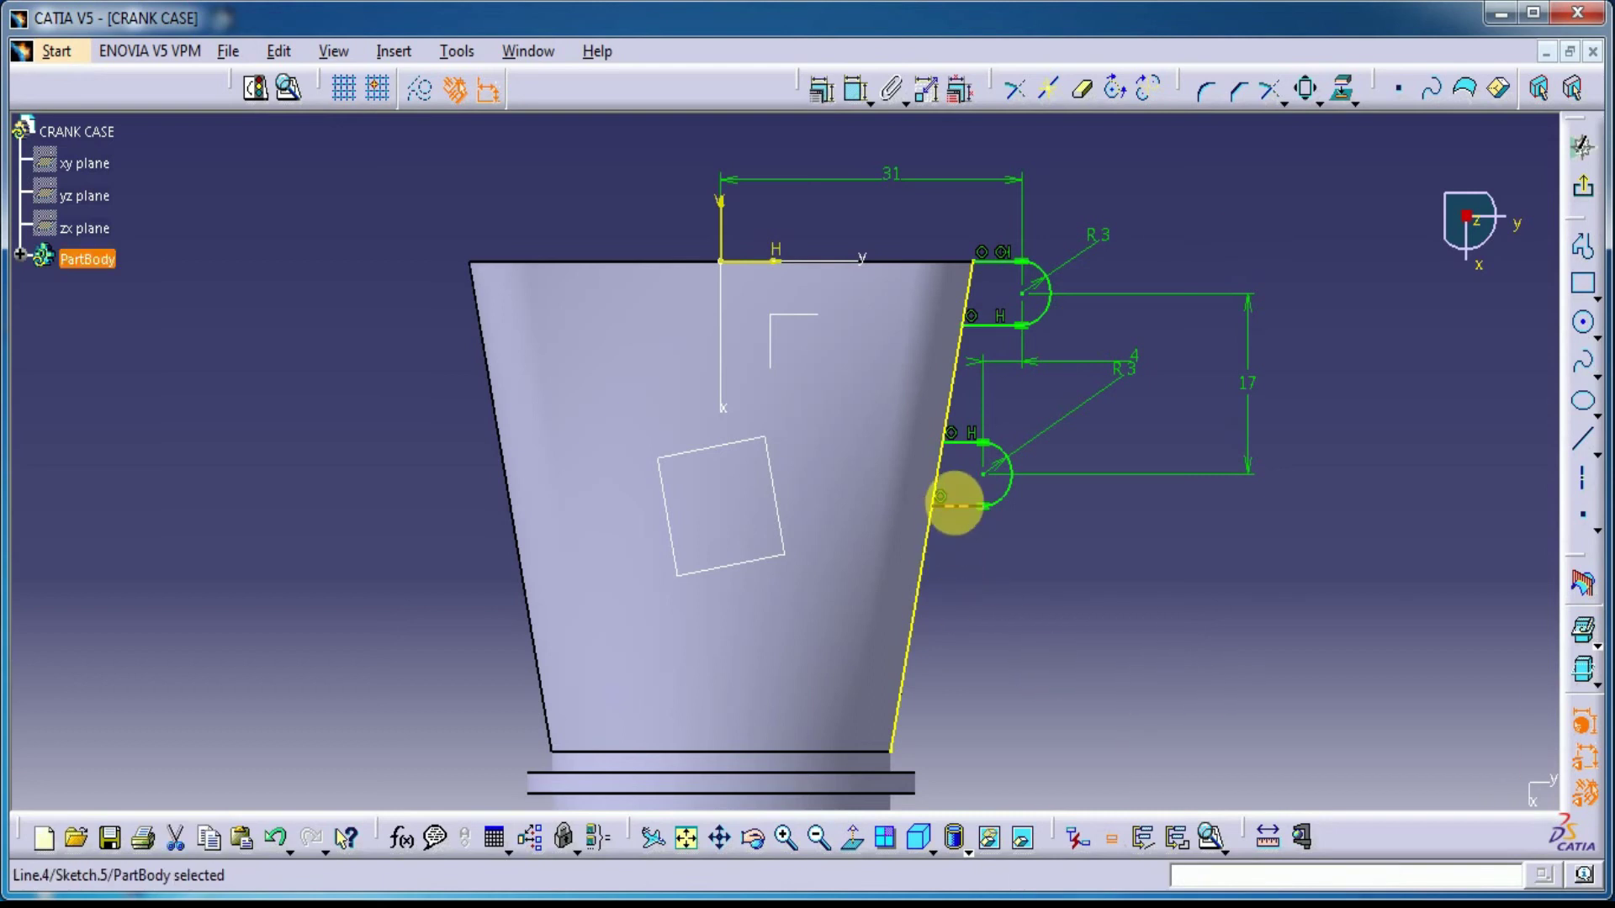
right_click(955, 505)
mouse_move(1157, 893)
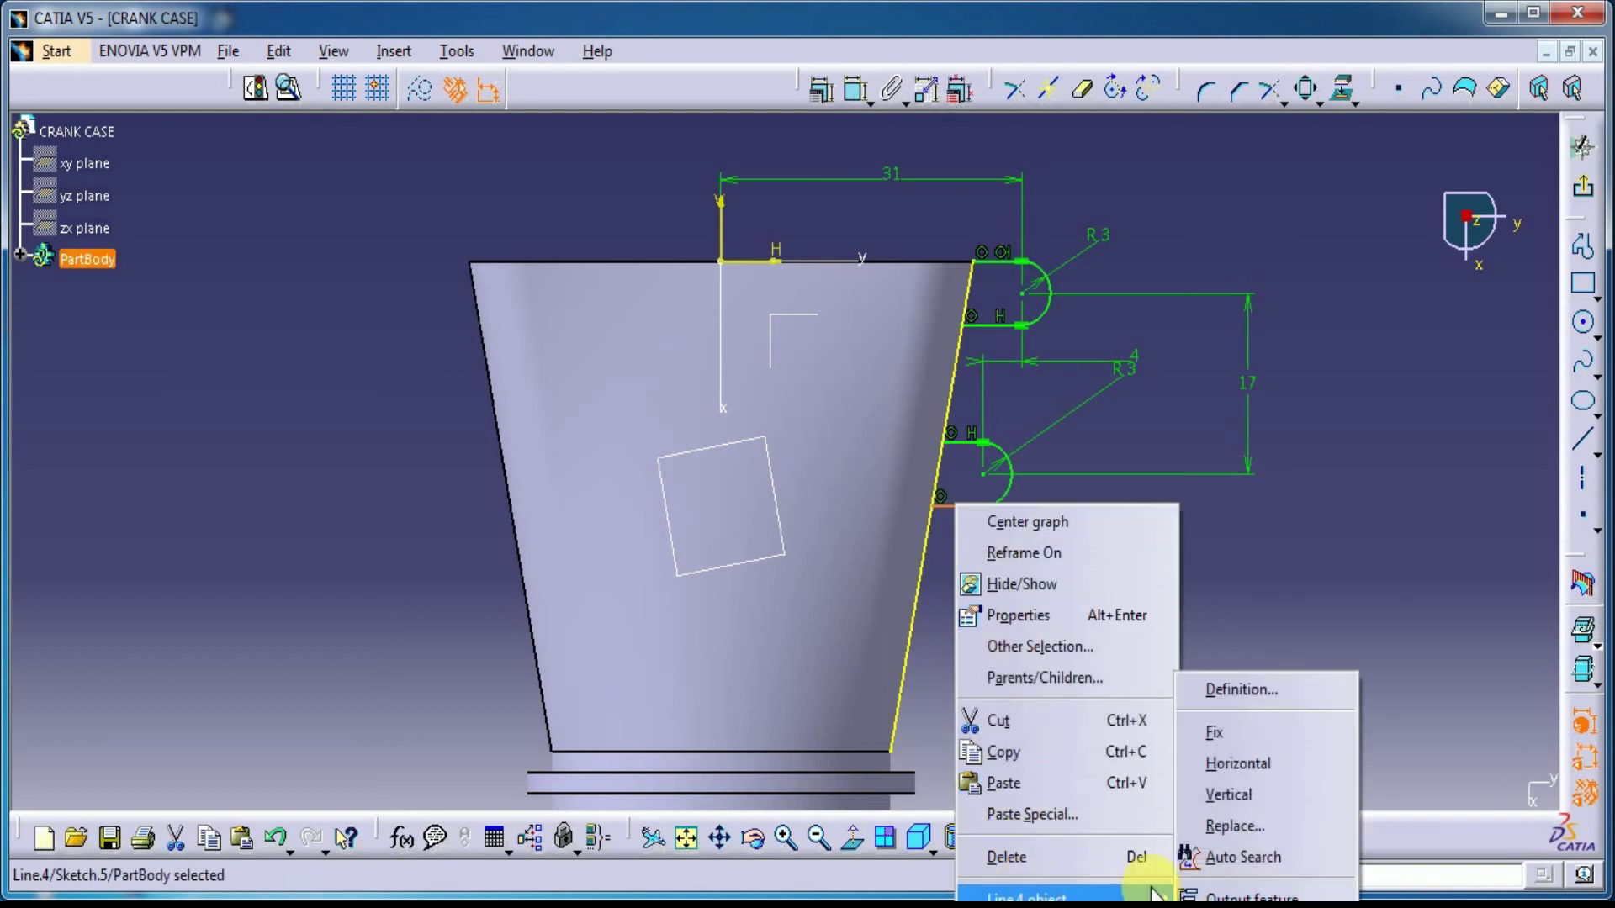
left_click(1223, 770)
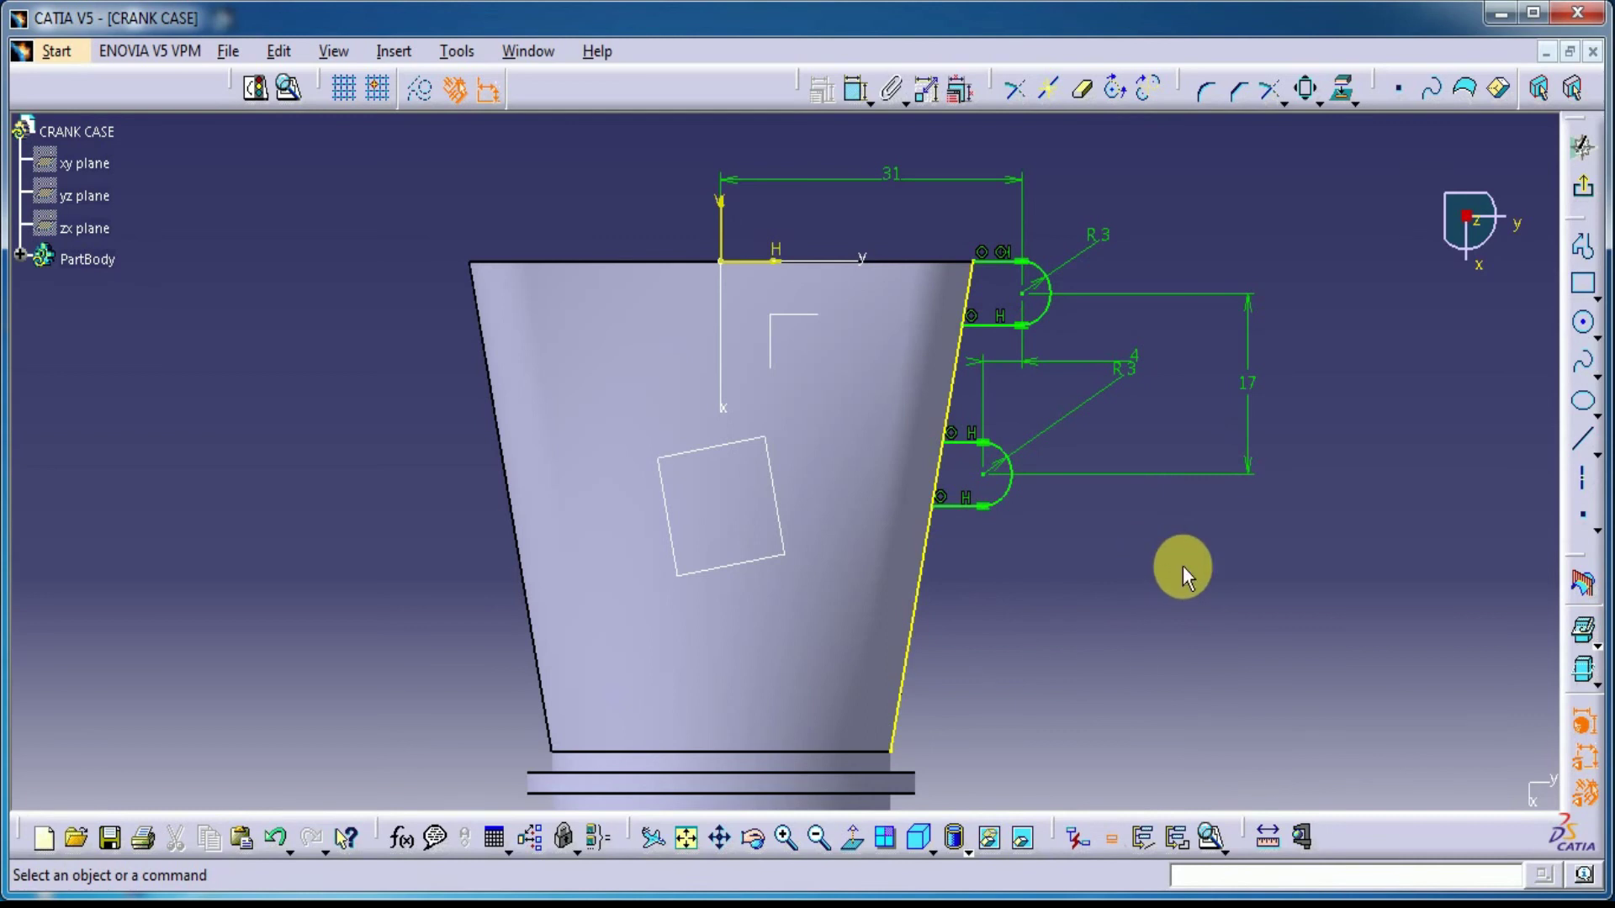
Quick Trim the projected slanted edge between the two U profiles and below the lower one.
left_click(1084, 96)
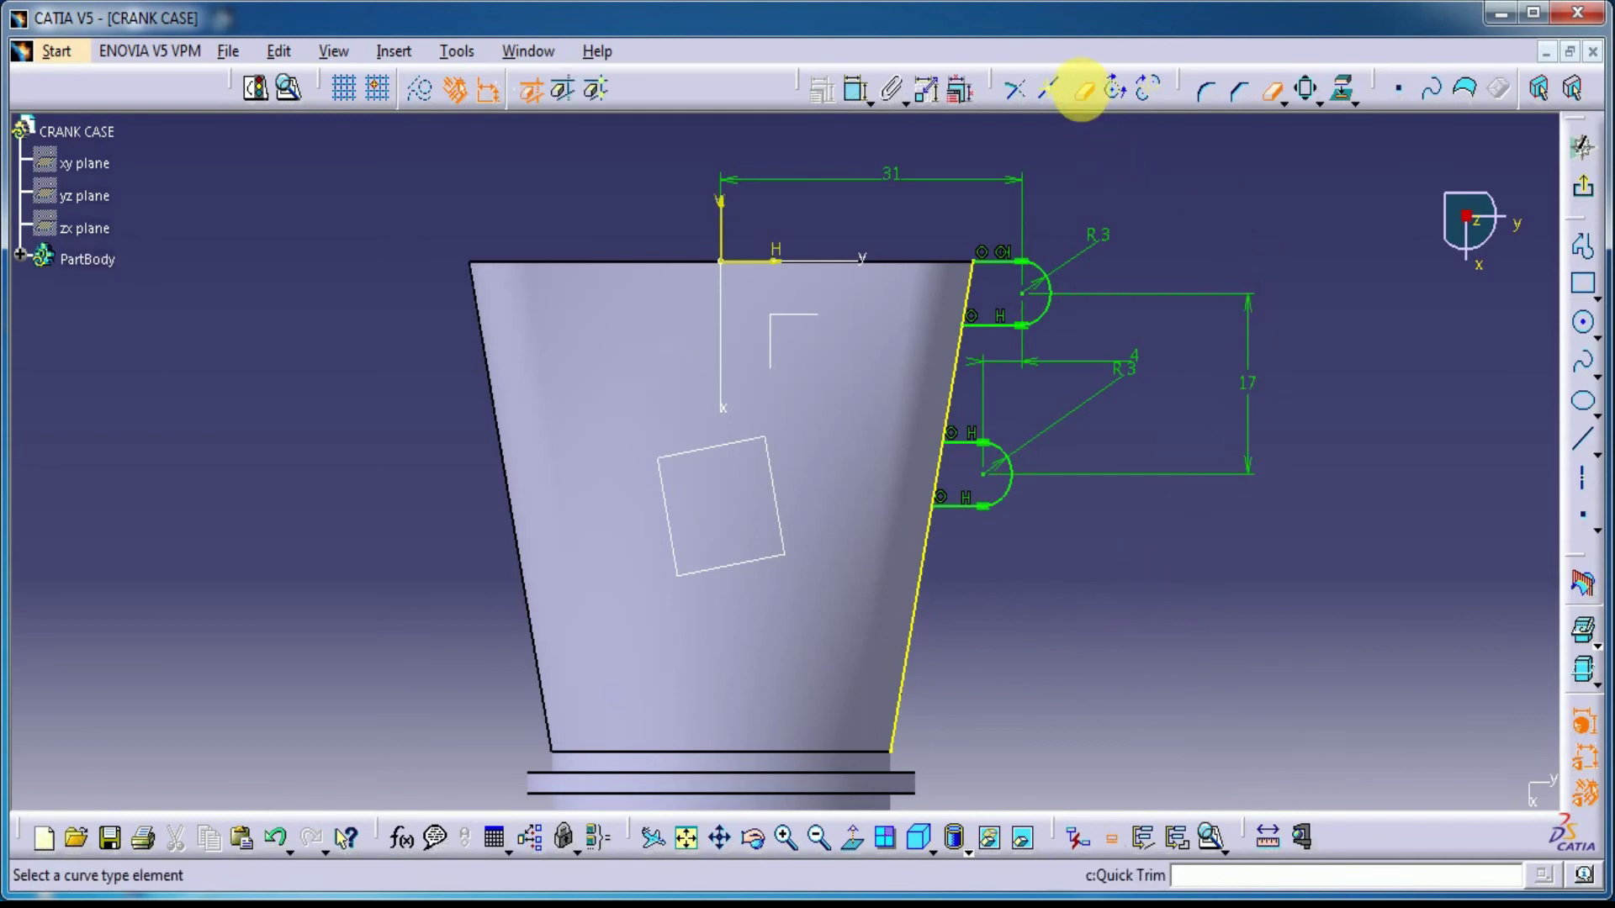
left_click(951, 390)
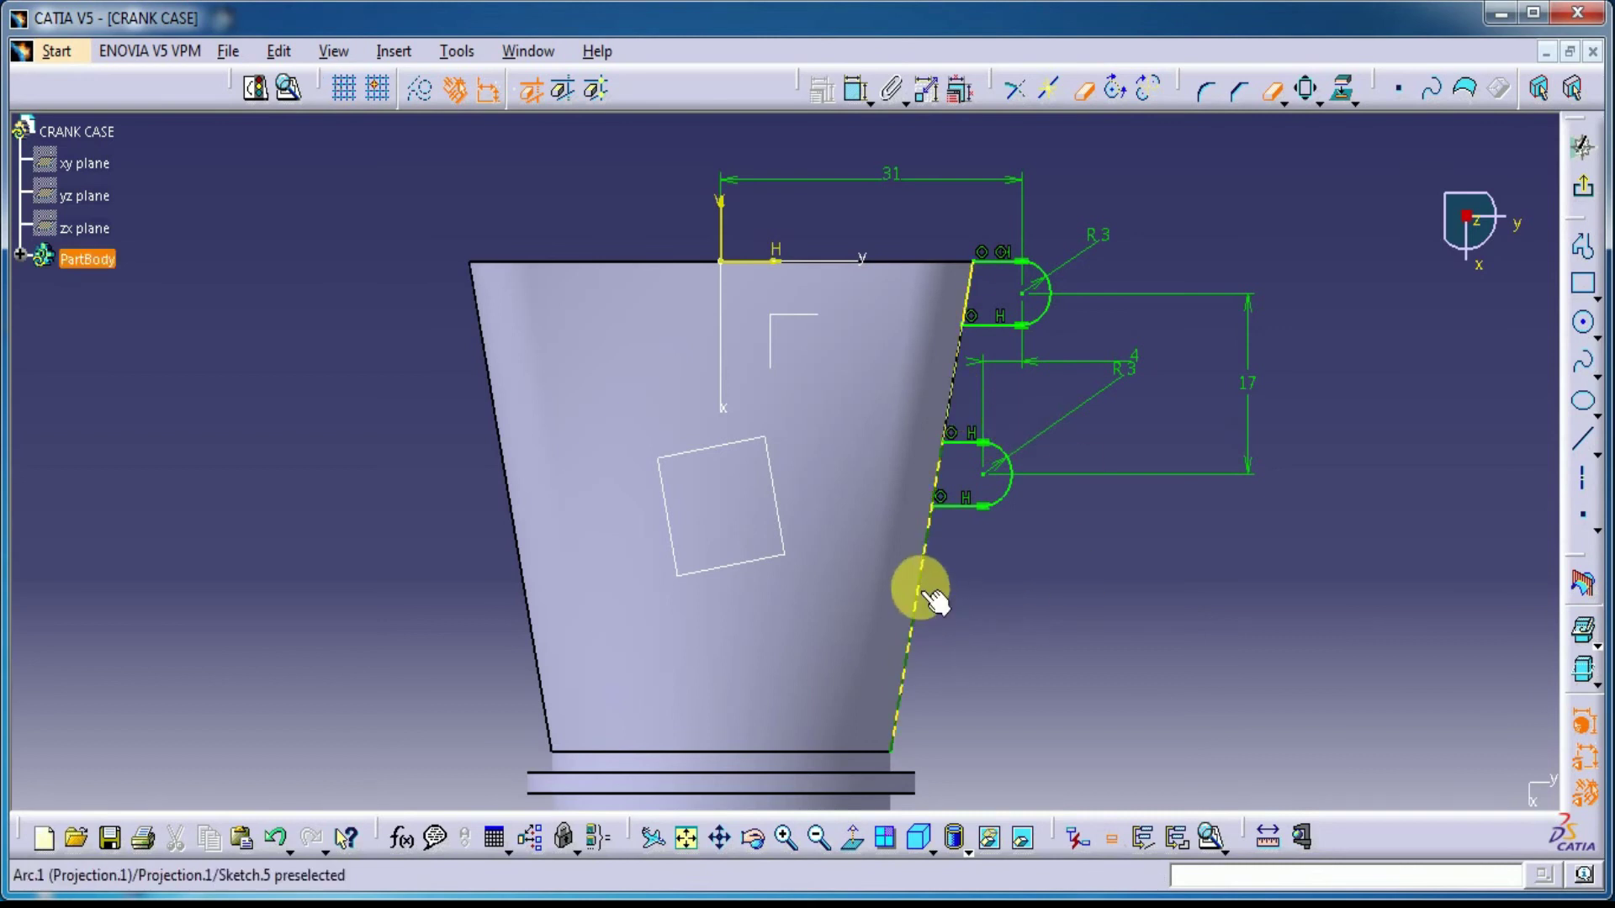
key("Escape")
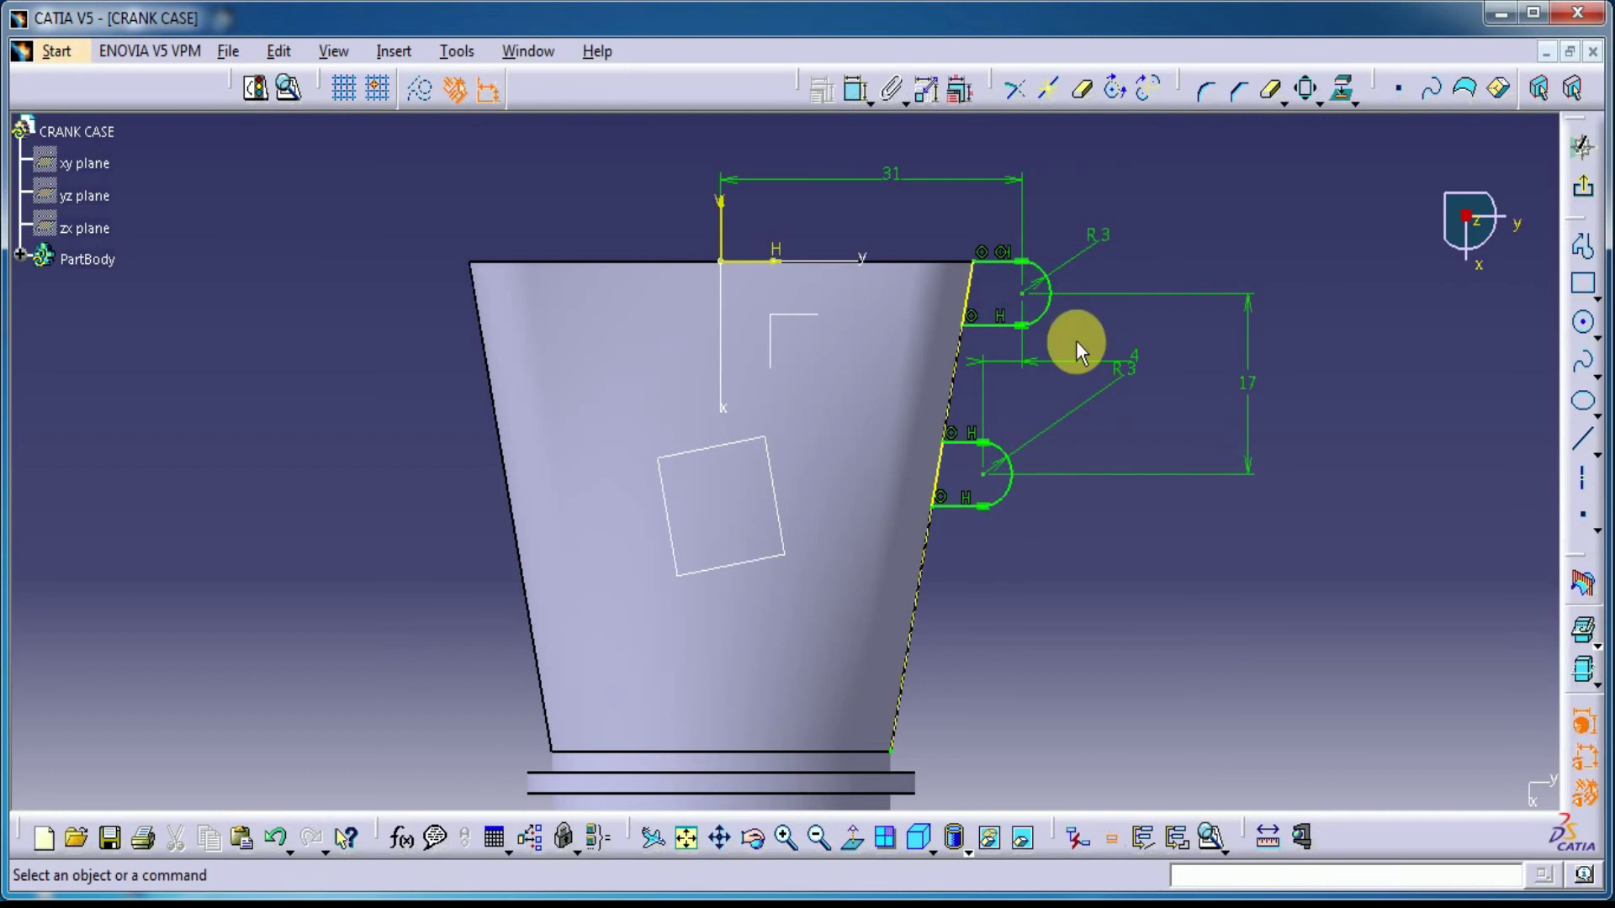
Mirror the closed upper U profile about the sketch's vertical axis and exit the sketch.
left_click(1053, 322)
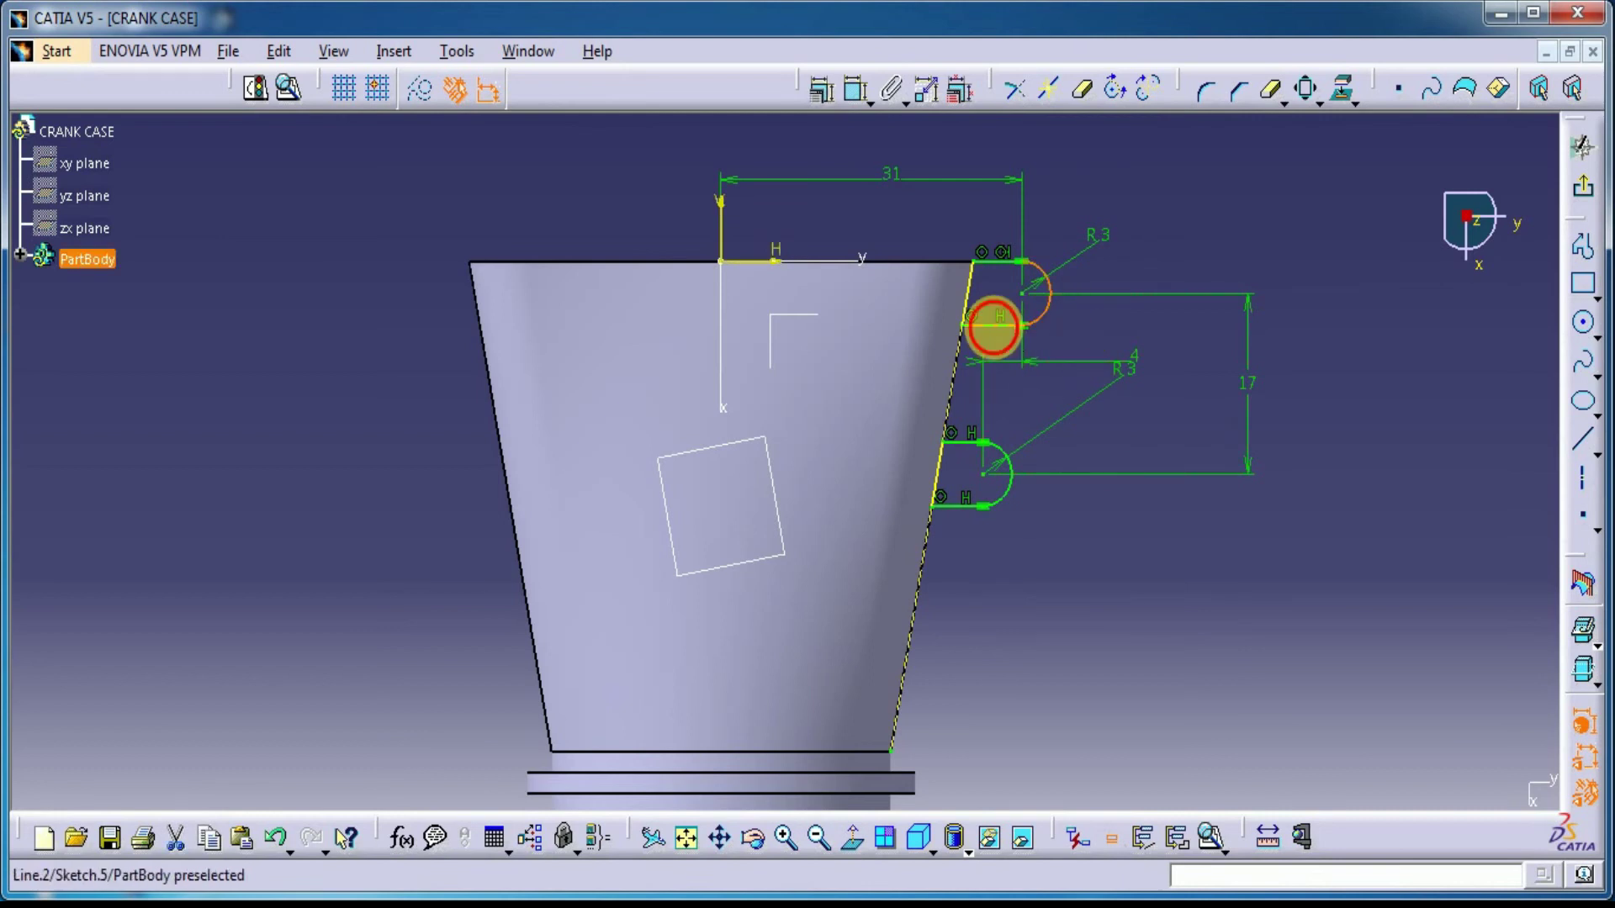
left_click(993, 327, "ctrl")
left_click(972, 280, "ctrl")
left_click(998, 264, "ctrl")
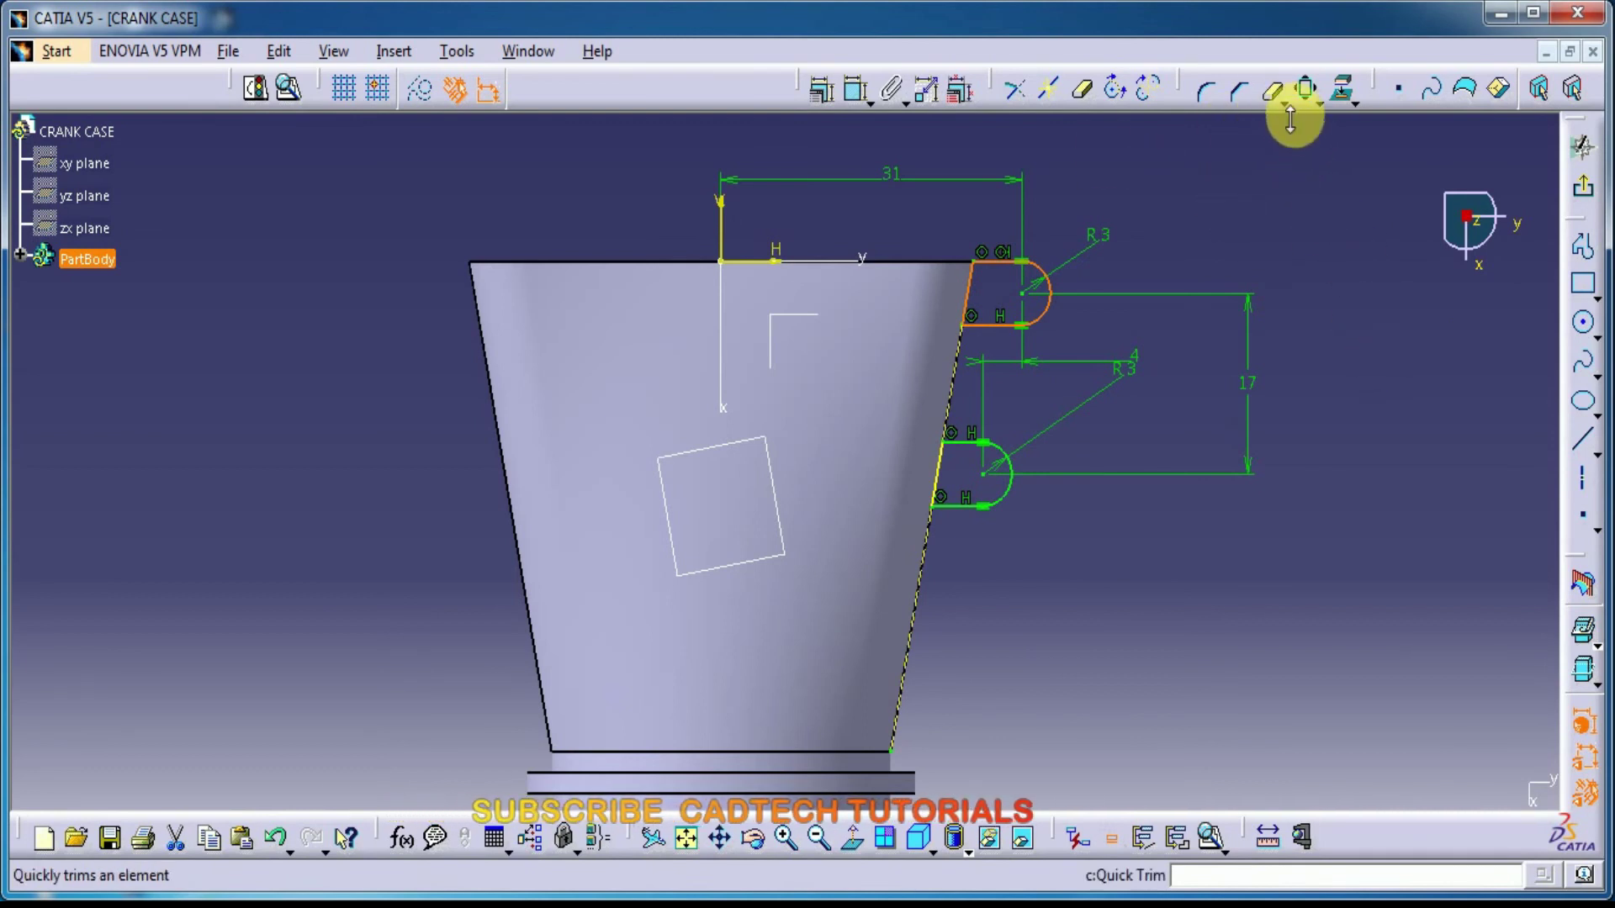
left_click(1316, 106)
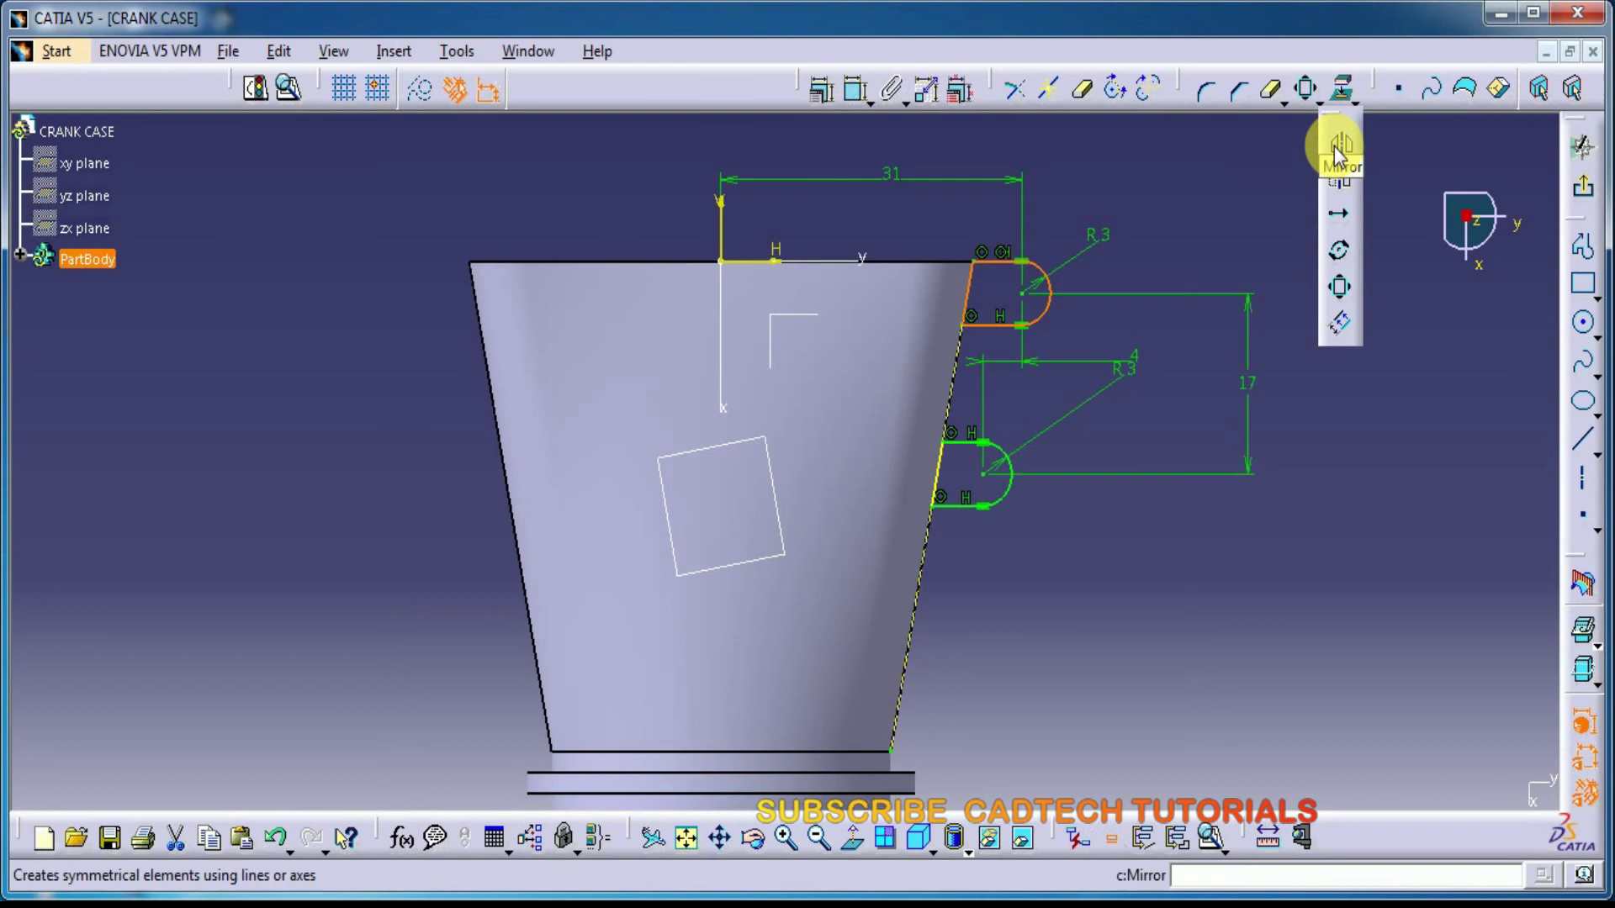
left_click(720, 225)
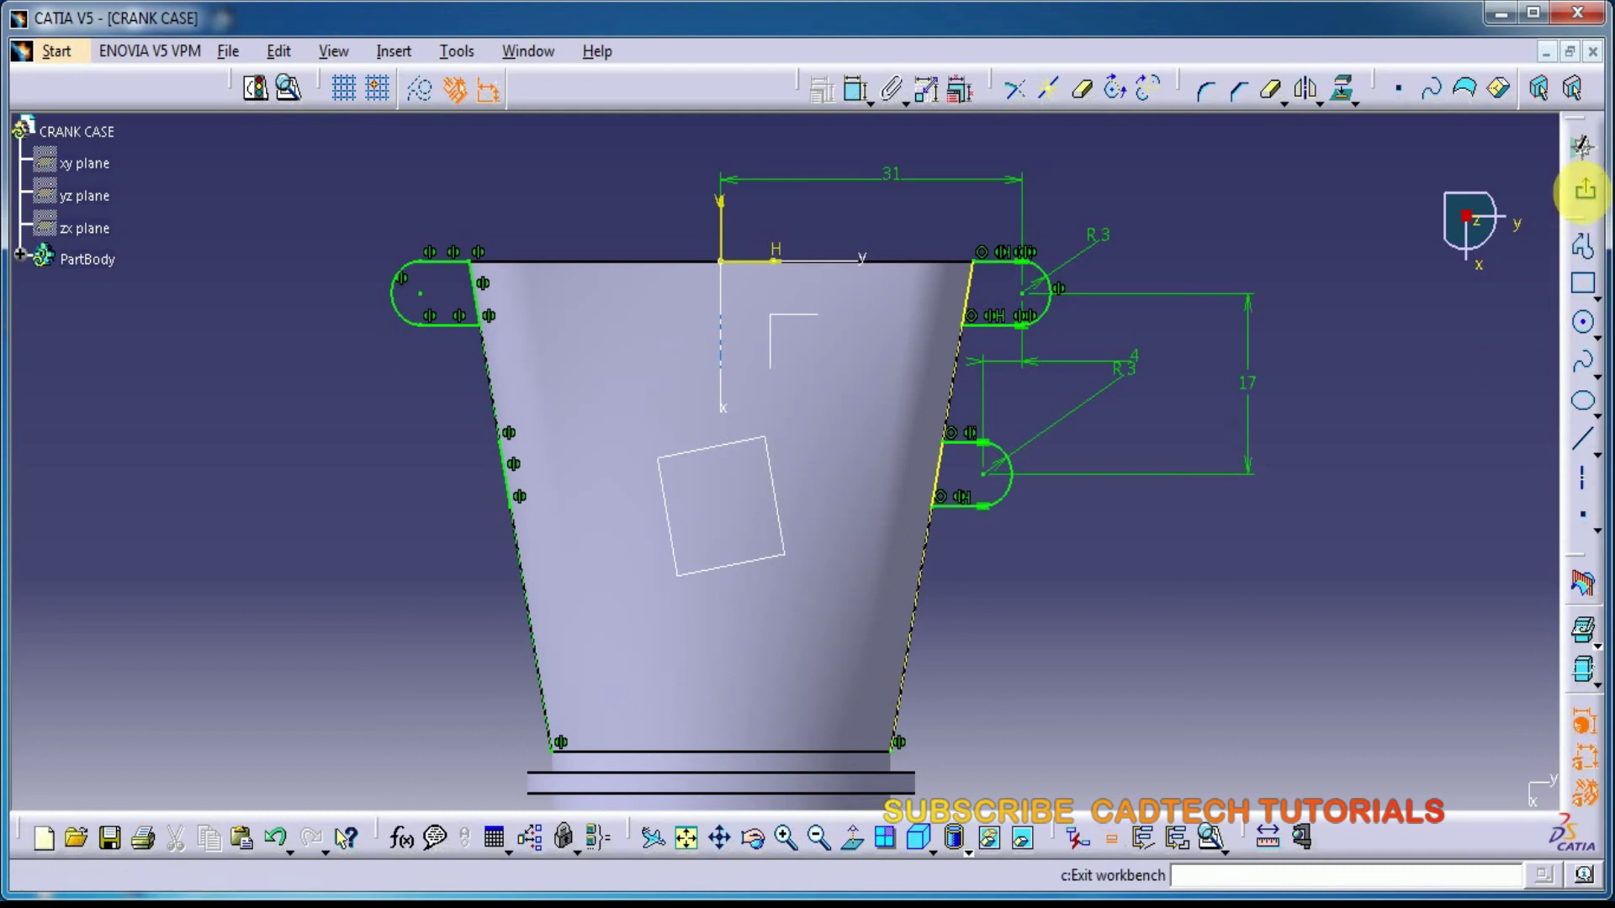
left_click(1584, 190)
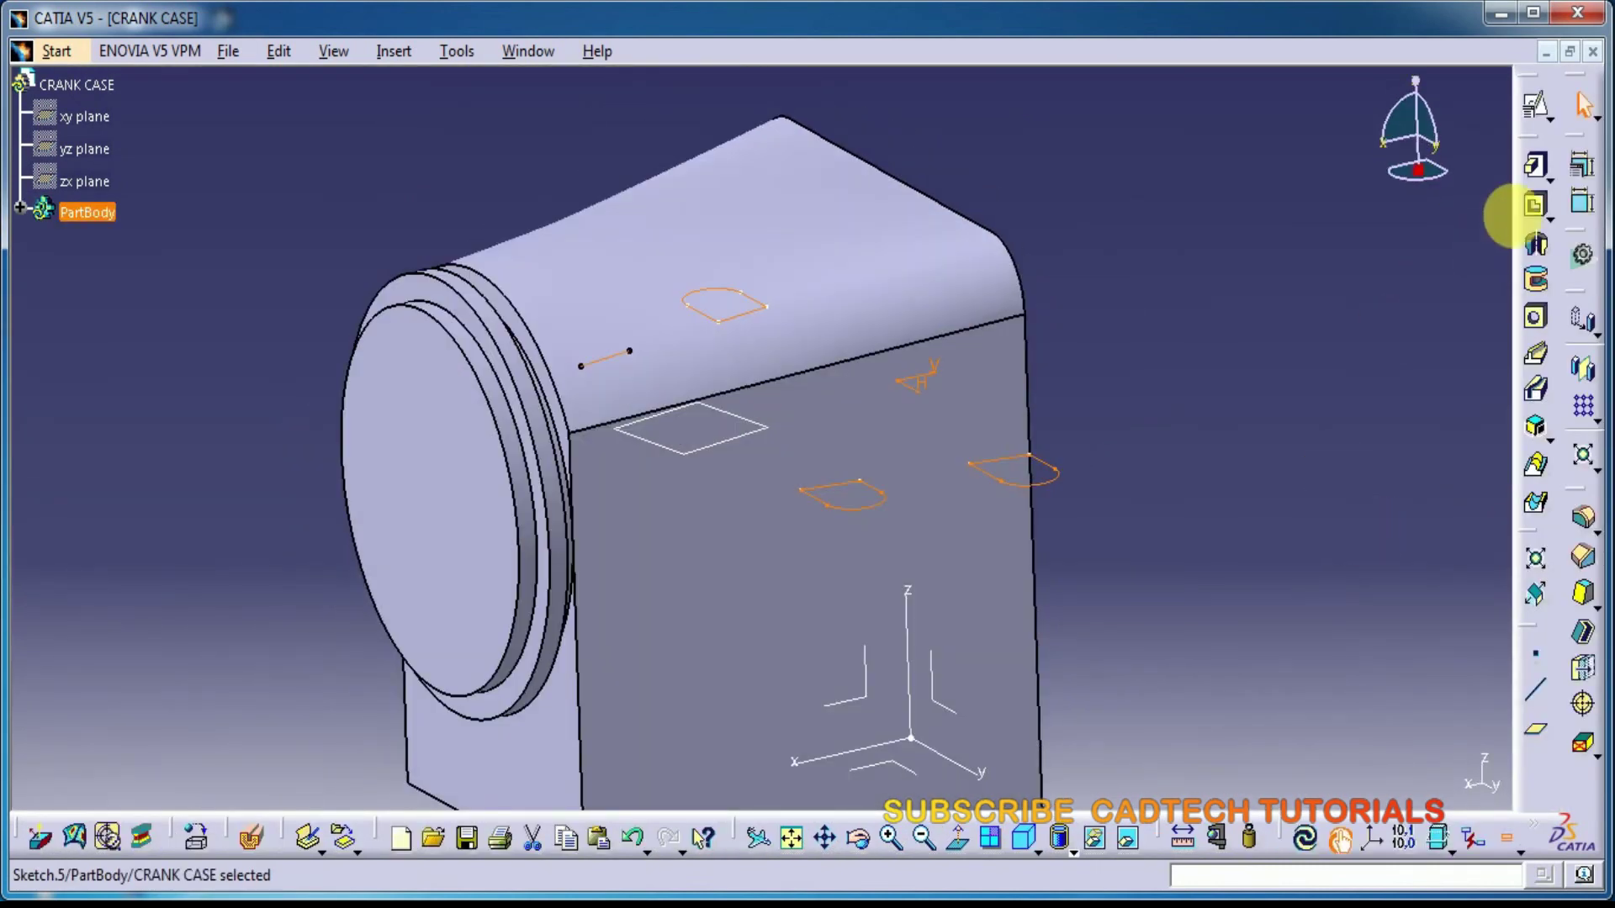
left_click(1536, 167)
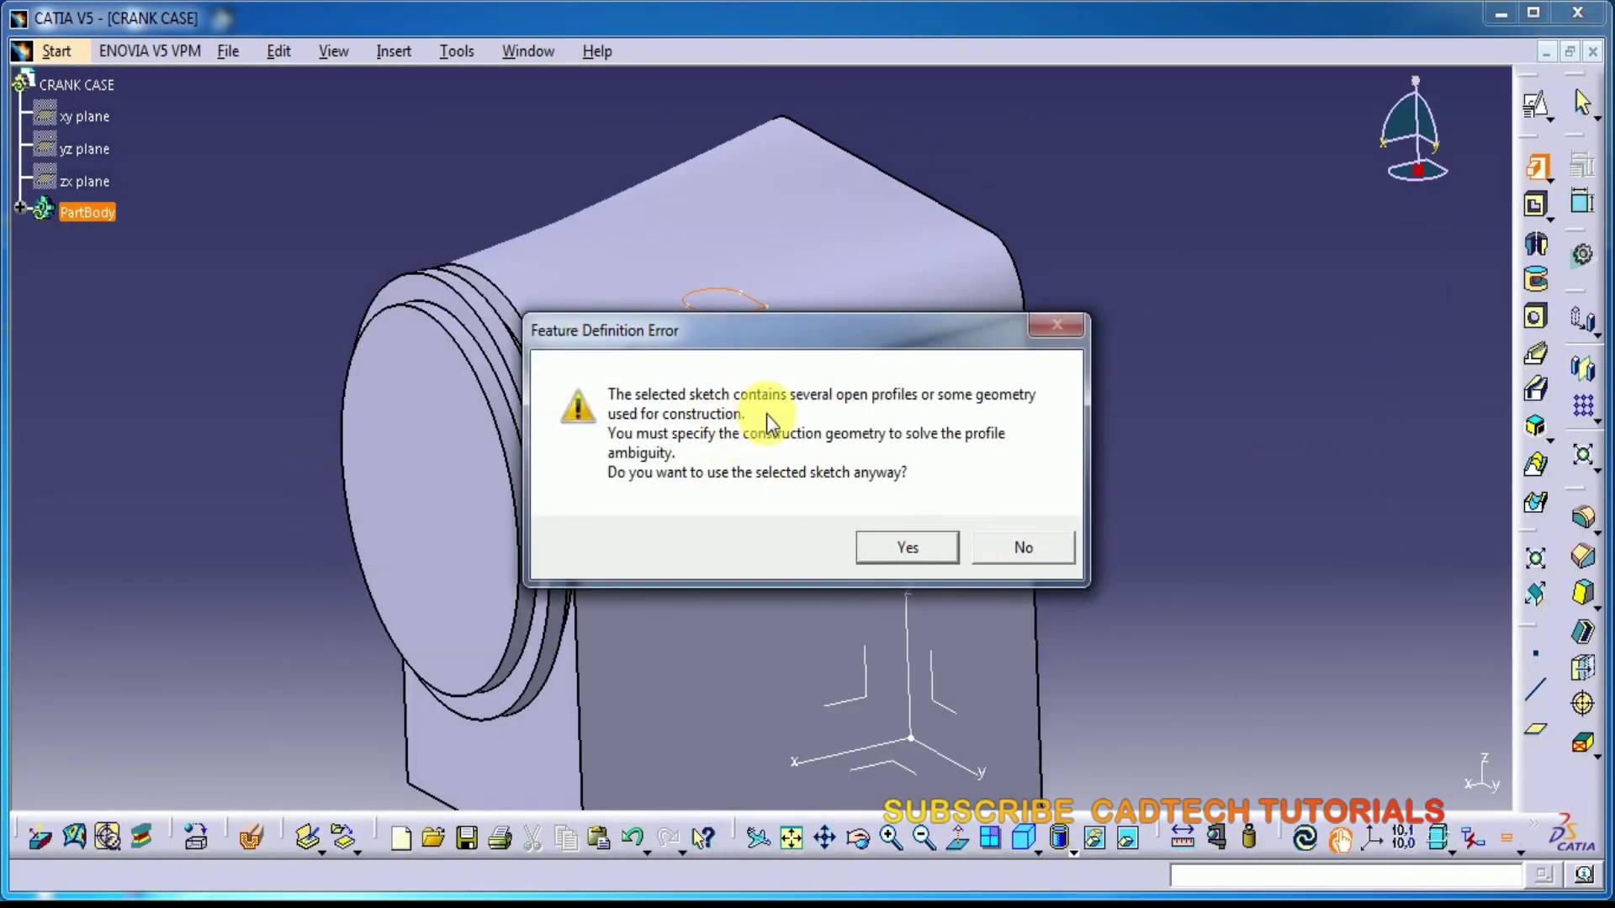
left_click(1025, 548)
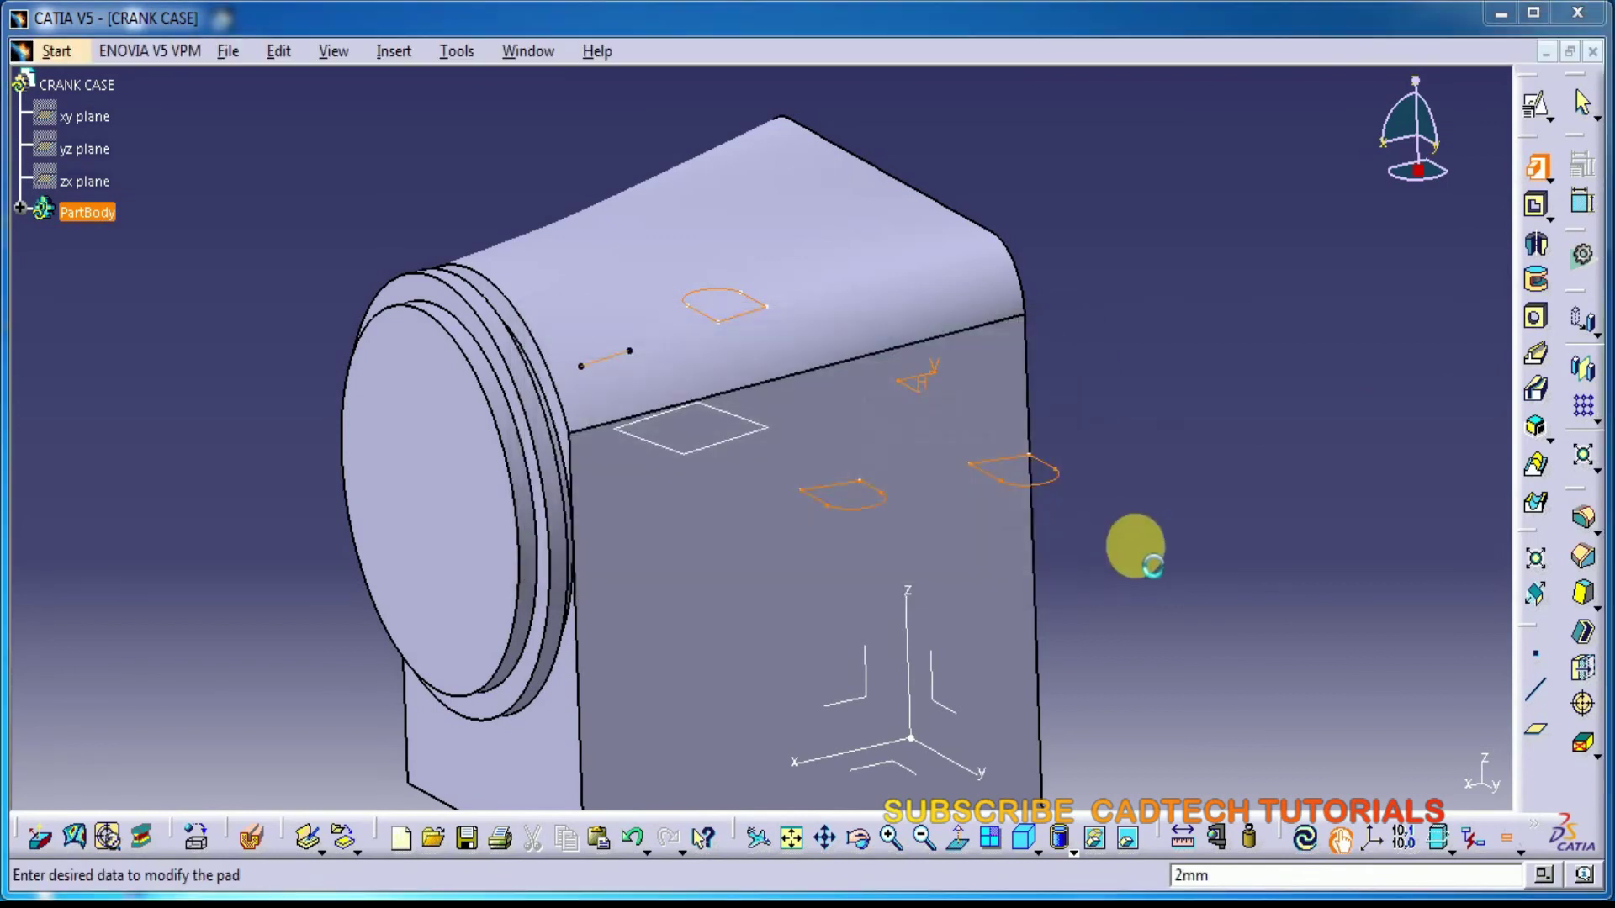
left_click(1194, 590)
Reopen the lug sketch, run Sketch Analysis, erase the isolated line among the three closed profiles, and exit the sketch.
double_click(1045, 476)
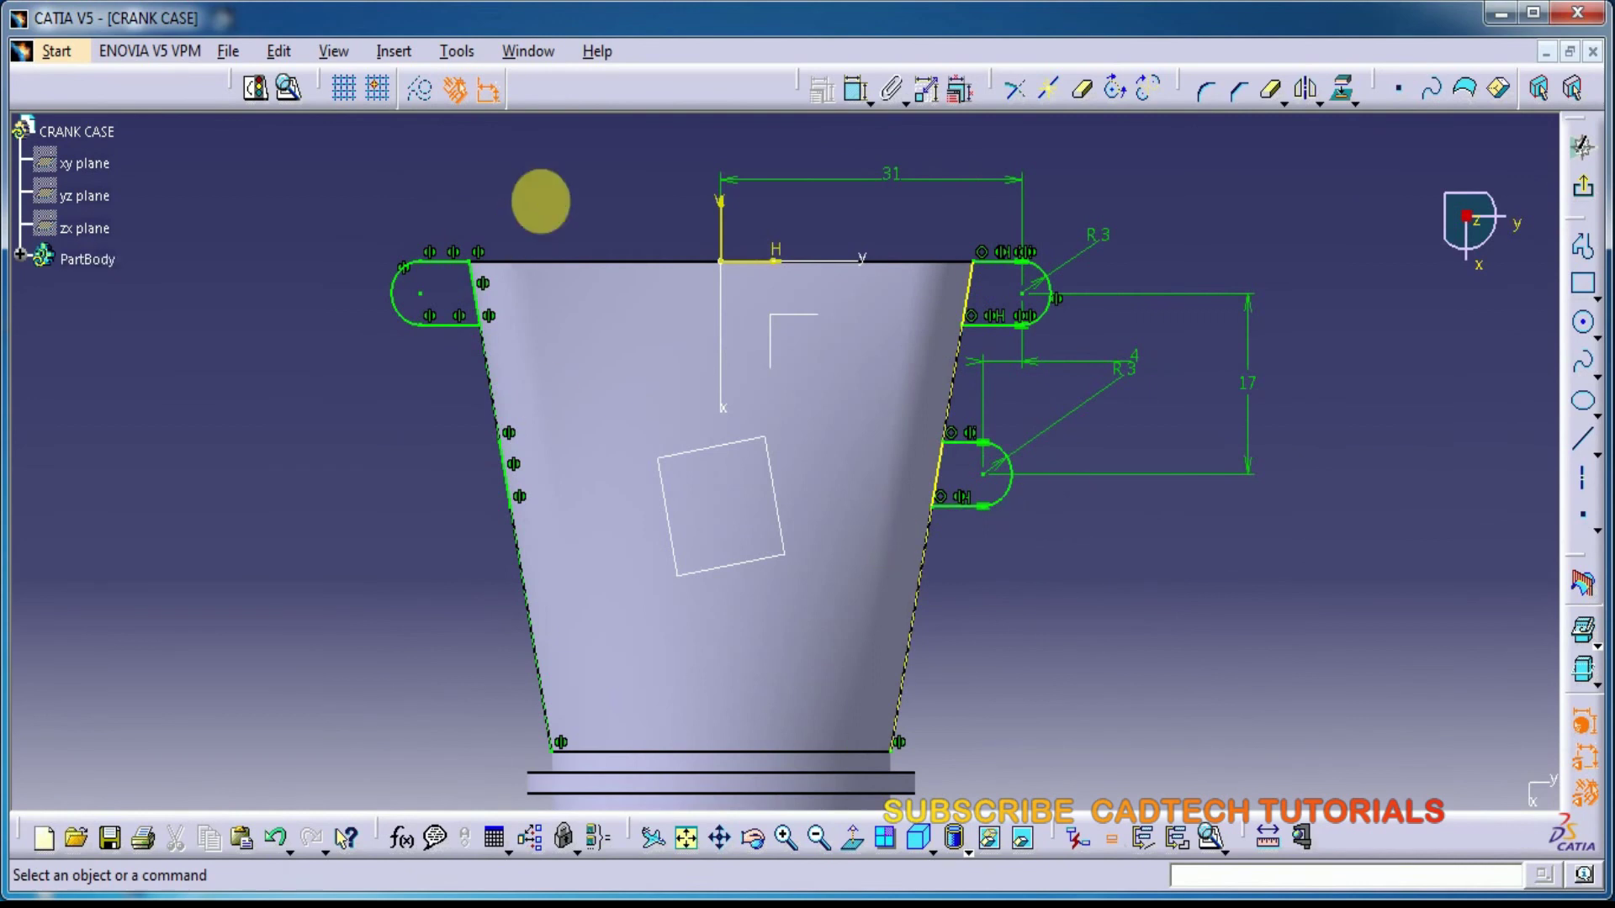
left_click(288, 87)
middle_click_drag(400, 623, 245, 631)
left_click(988, 383)
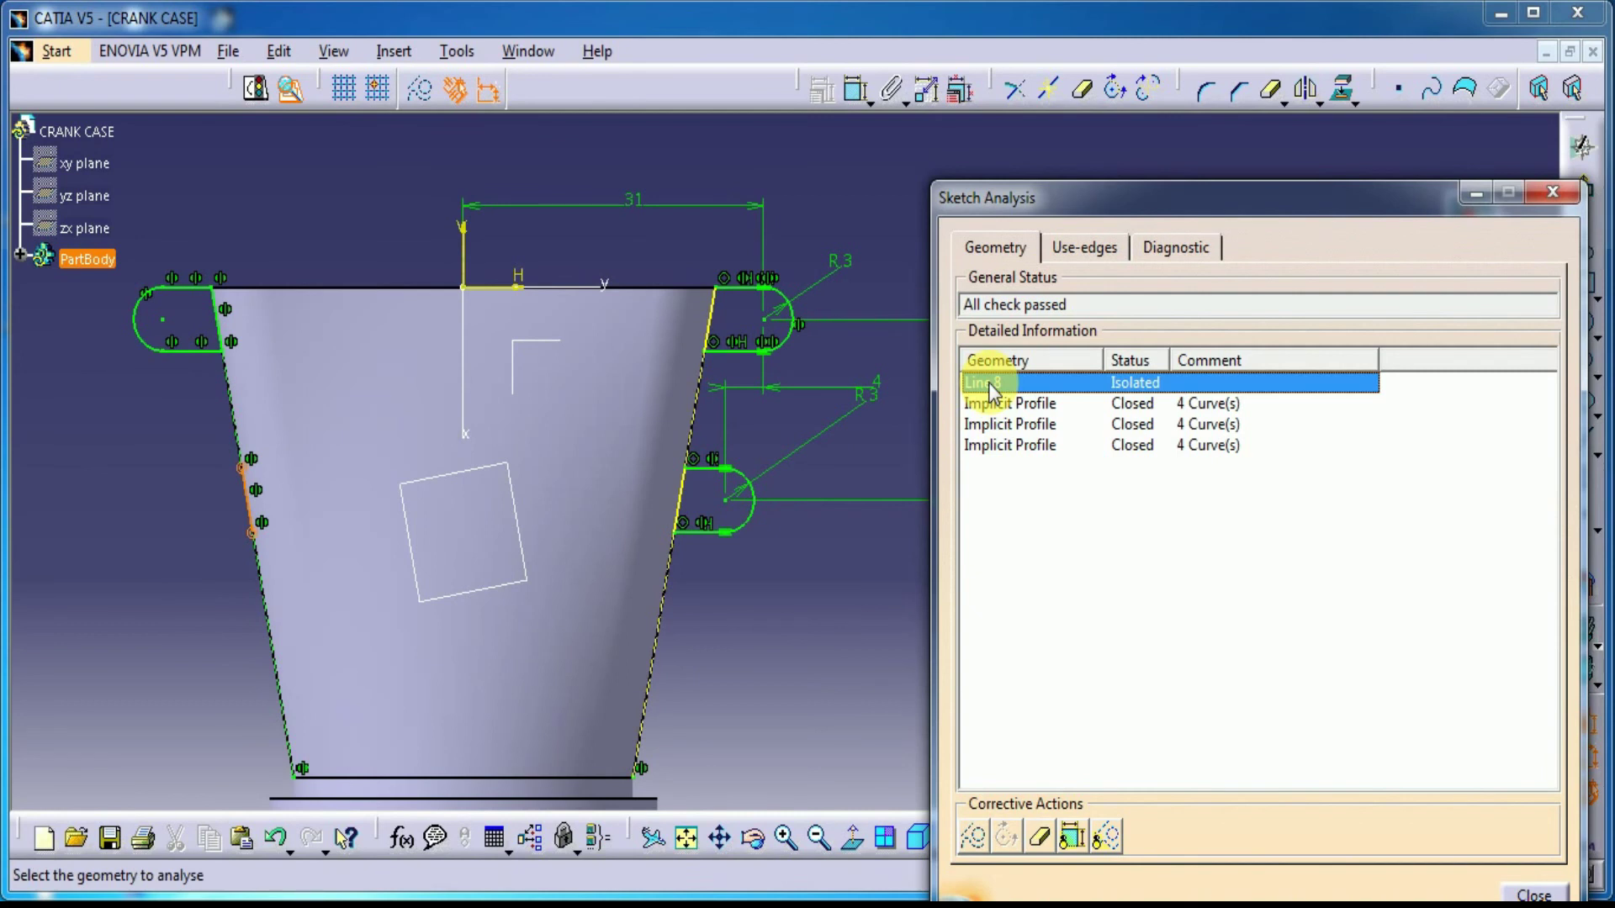
left_click(1041, 836)
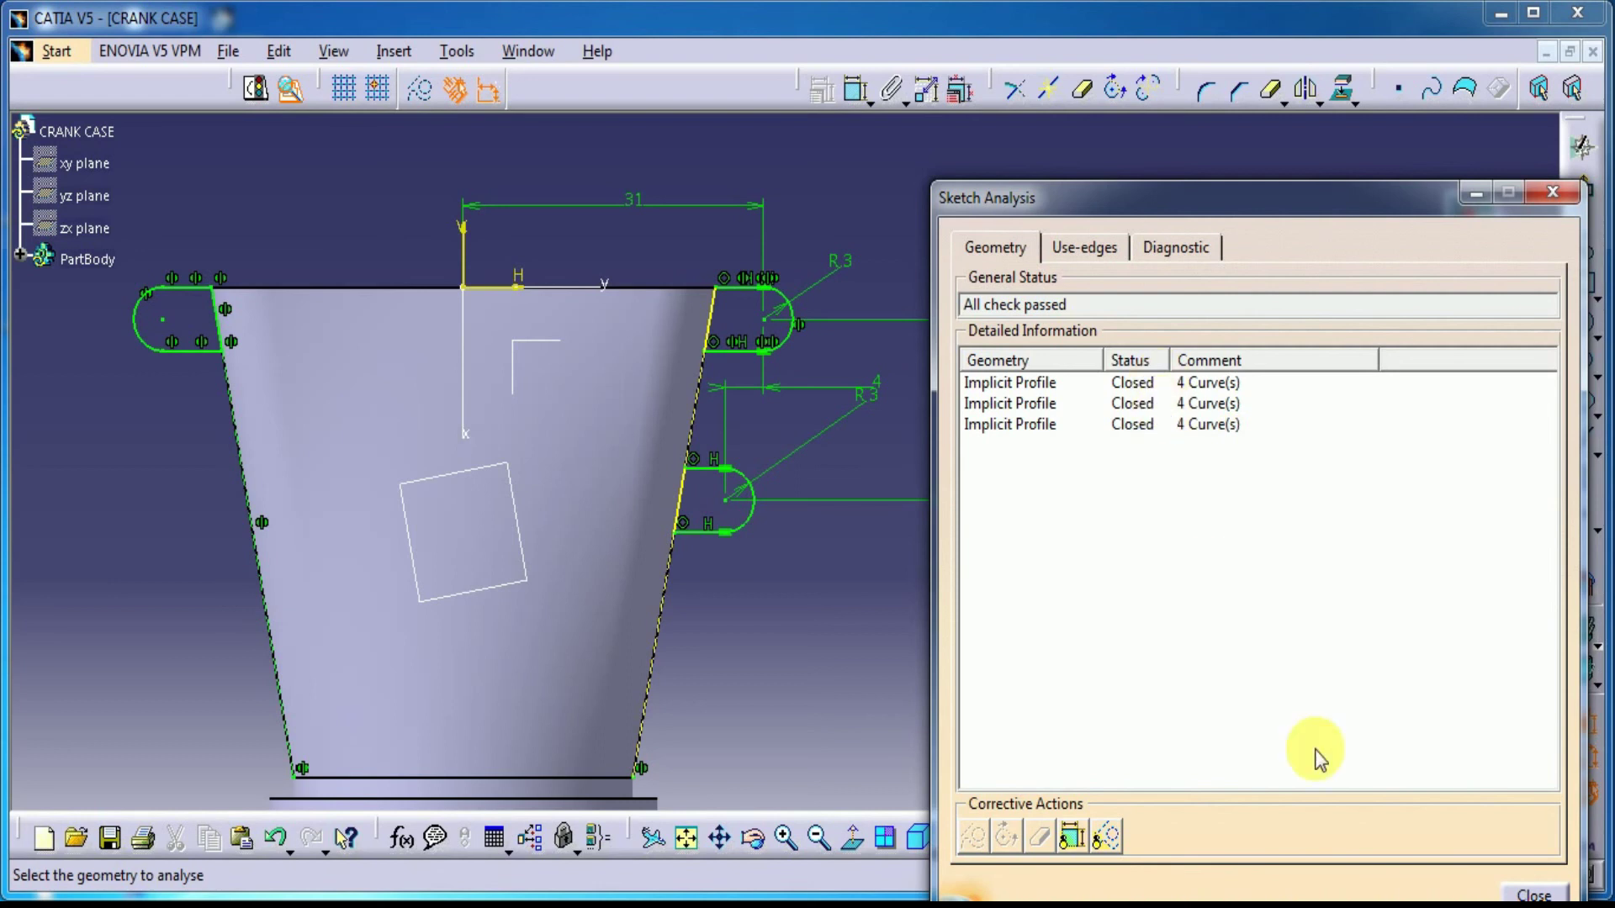
left_click(1532, 894)
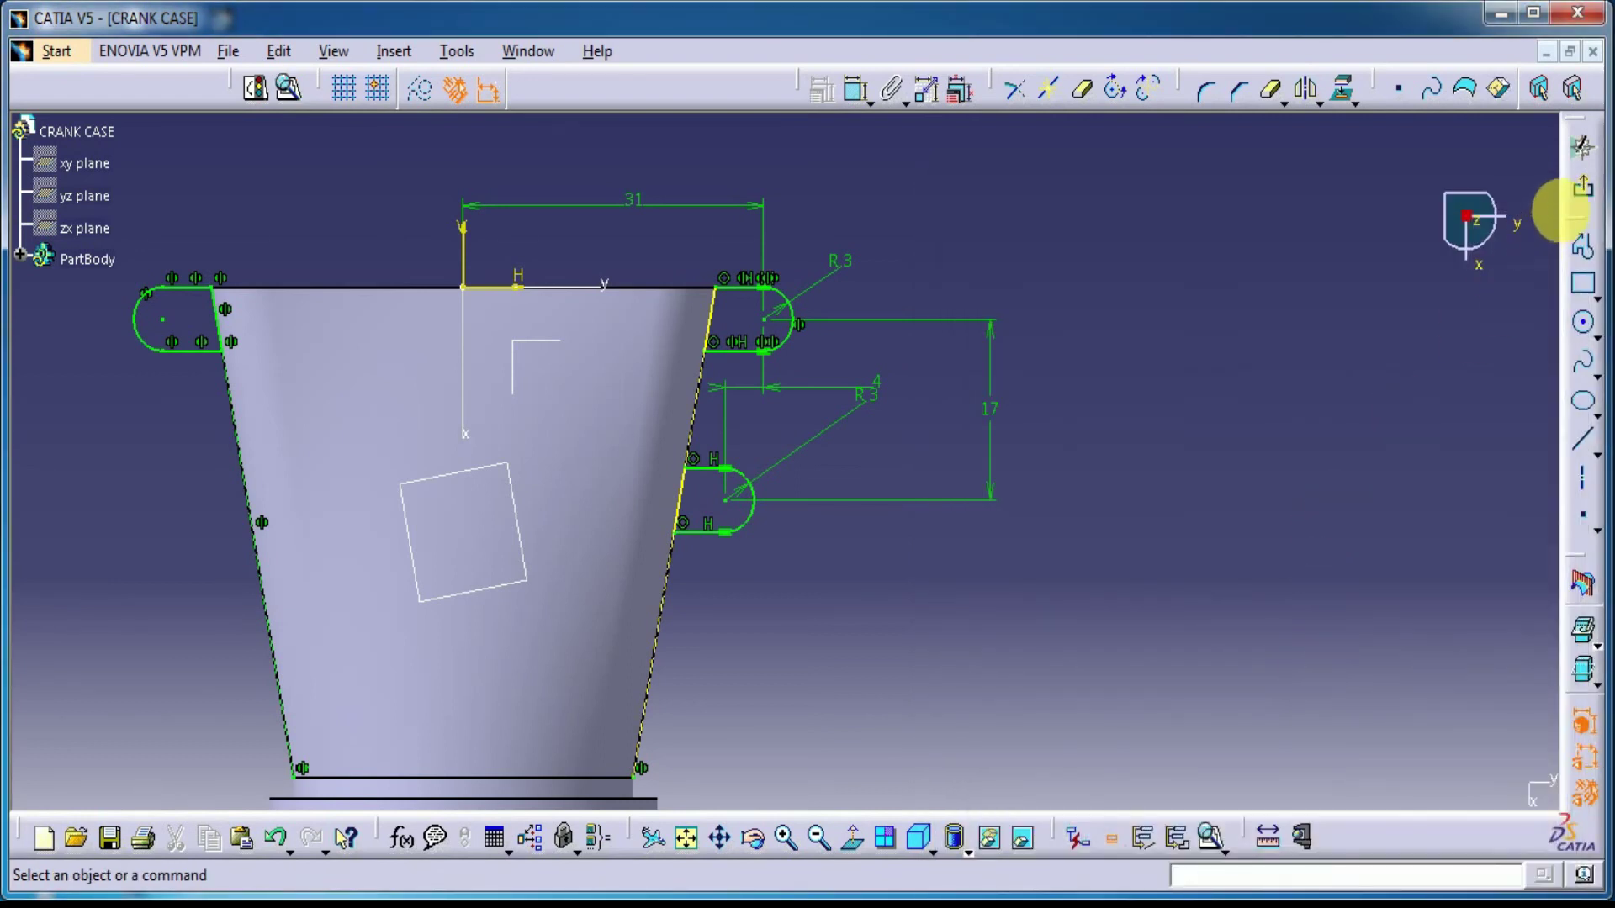
left_click(1586, 195)
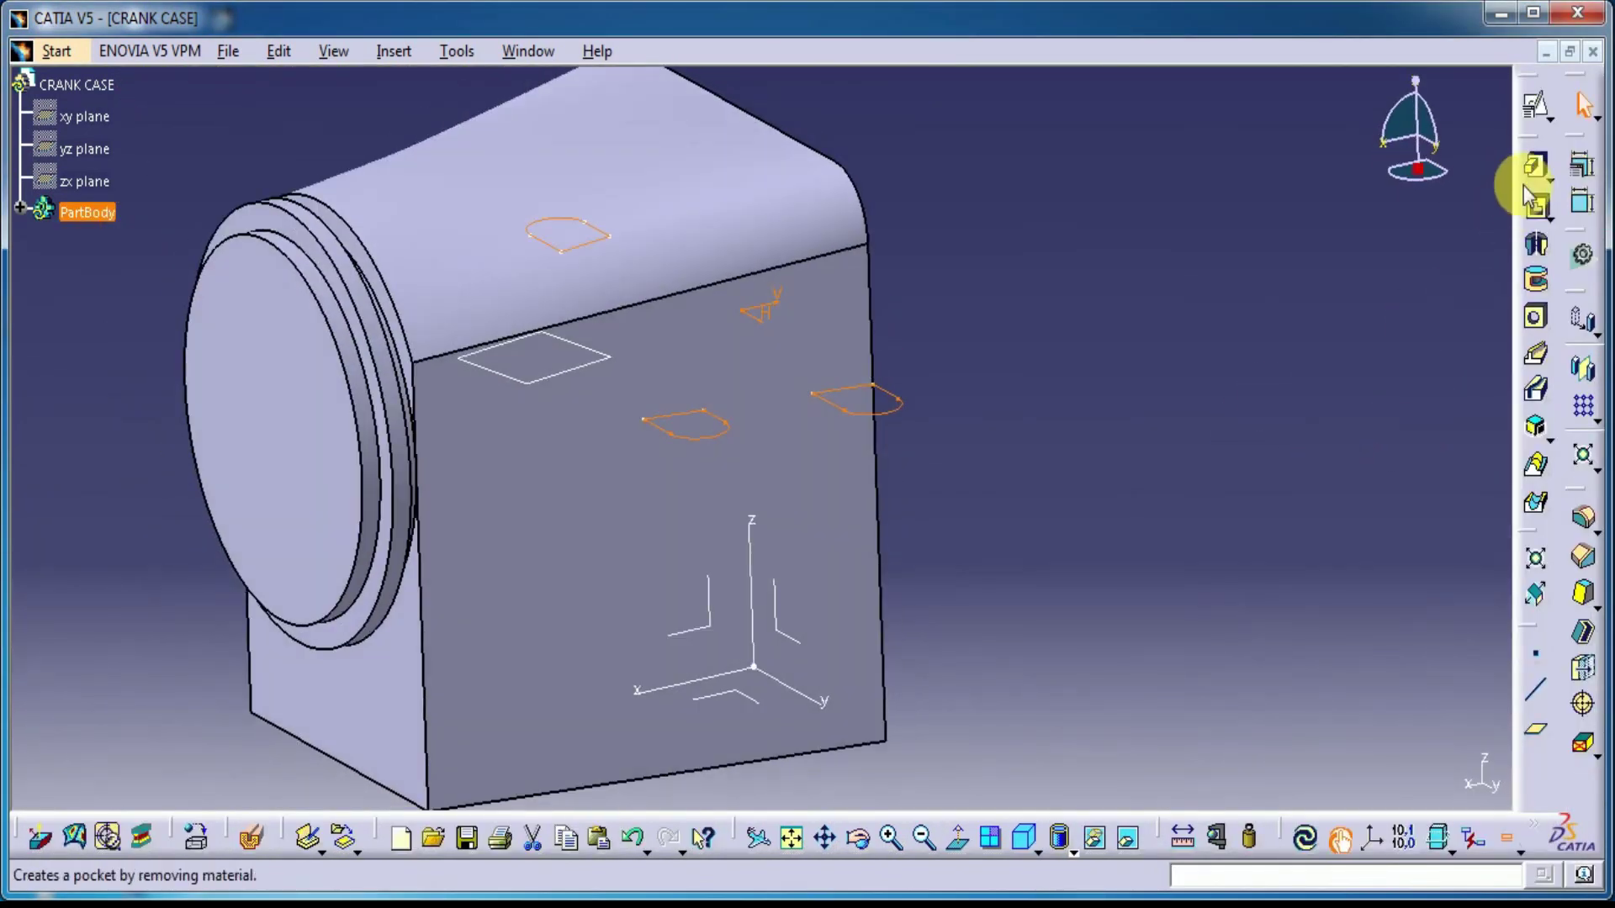
Pad the lug sketch 20 mm in the reversed direction, down along the sides of the crank case.
left_click(1536, 170)
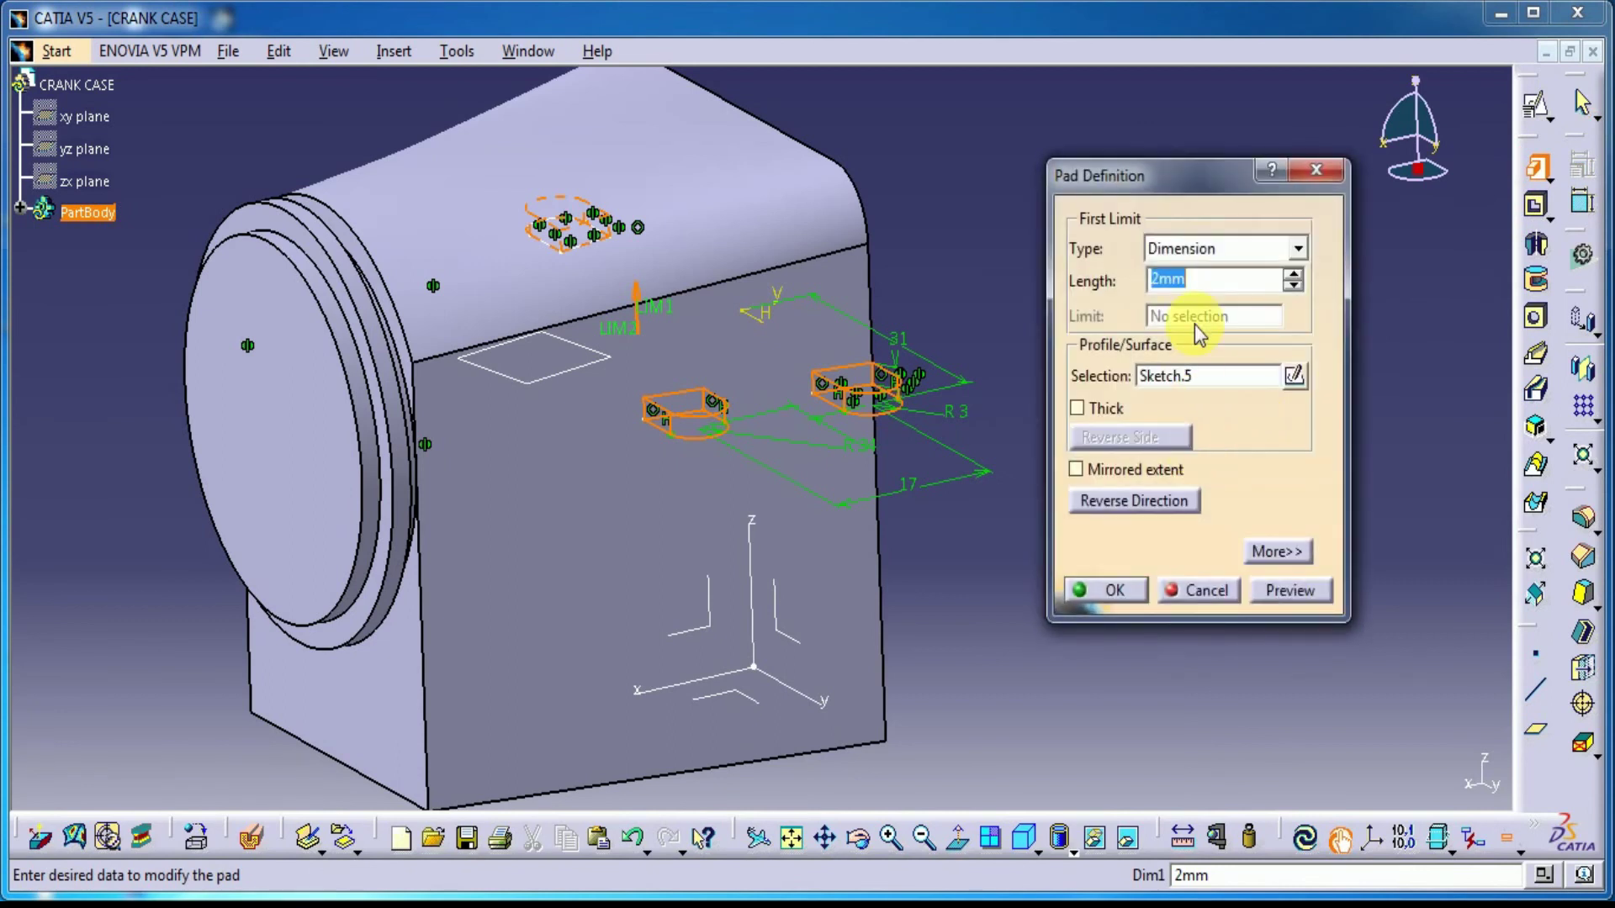
type("20")
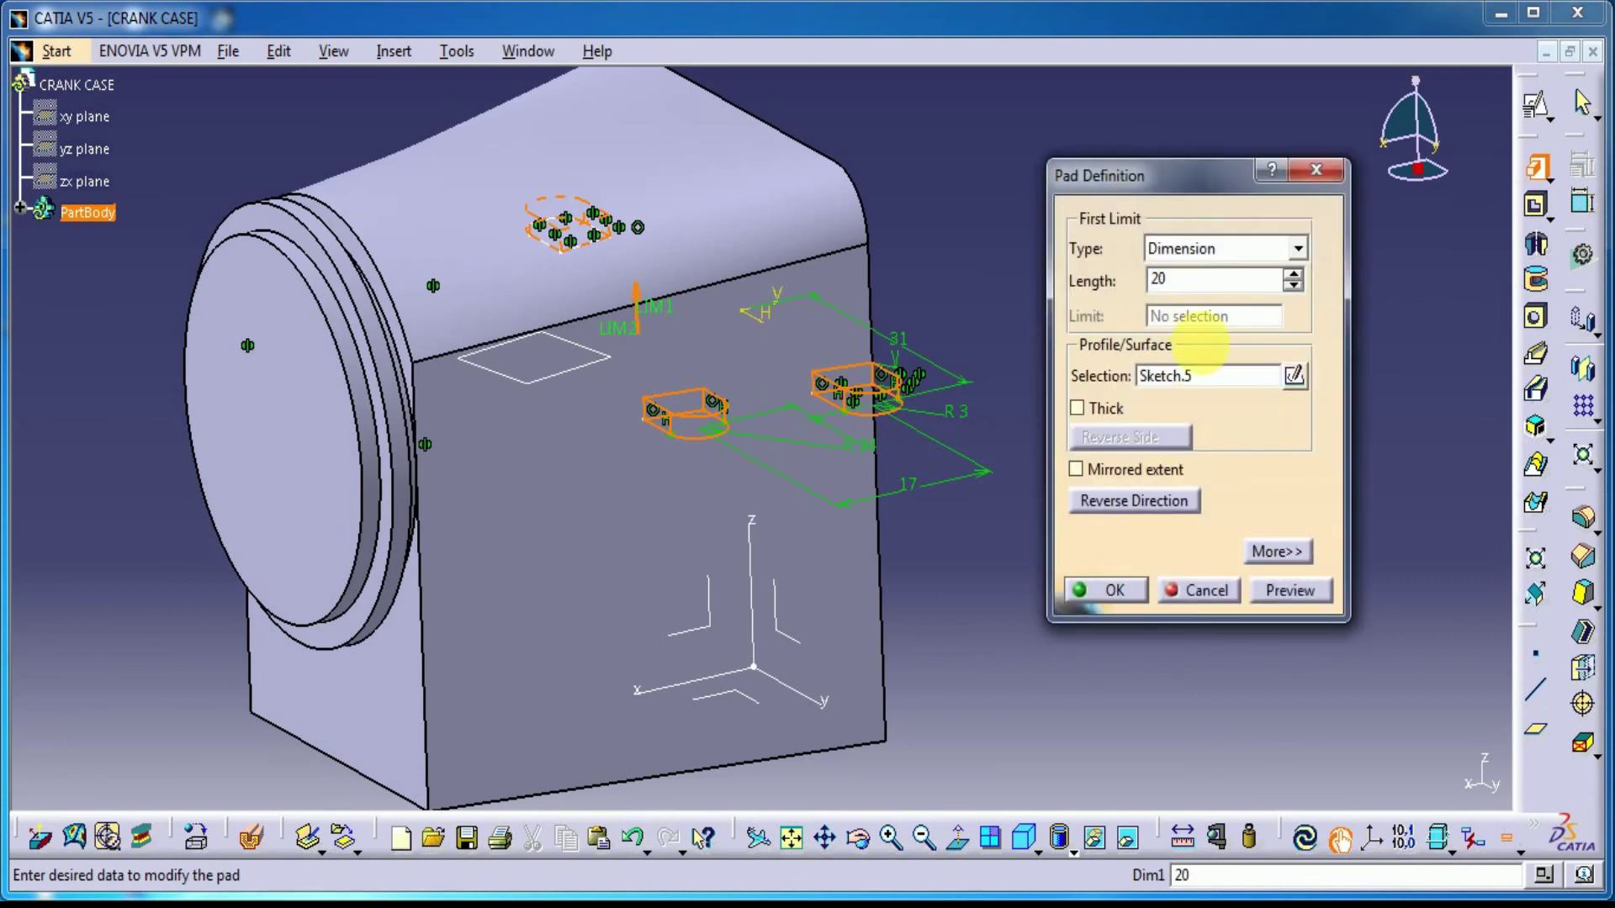
left_click(1274, 586)
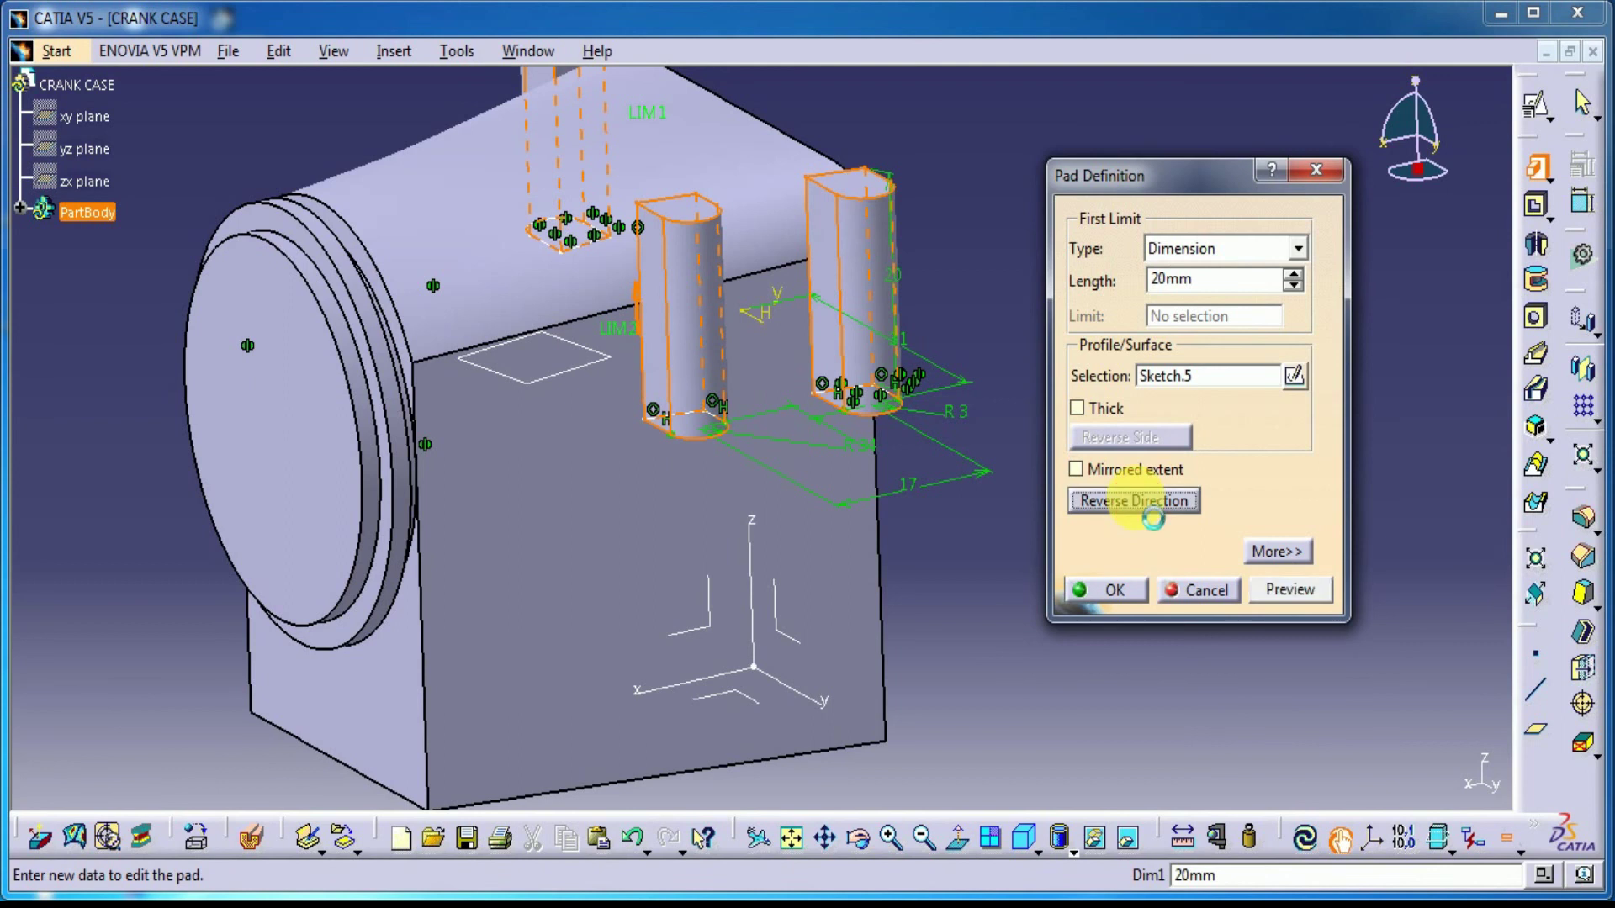
left_click(1152, 516)
left_click(1291, 595)
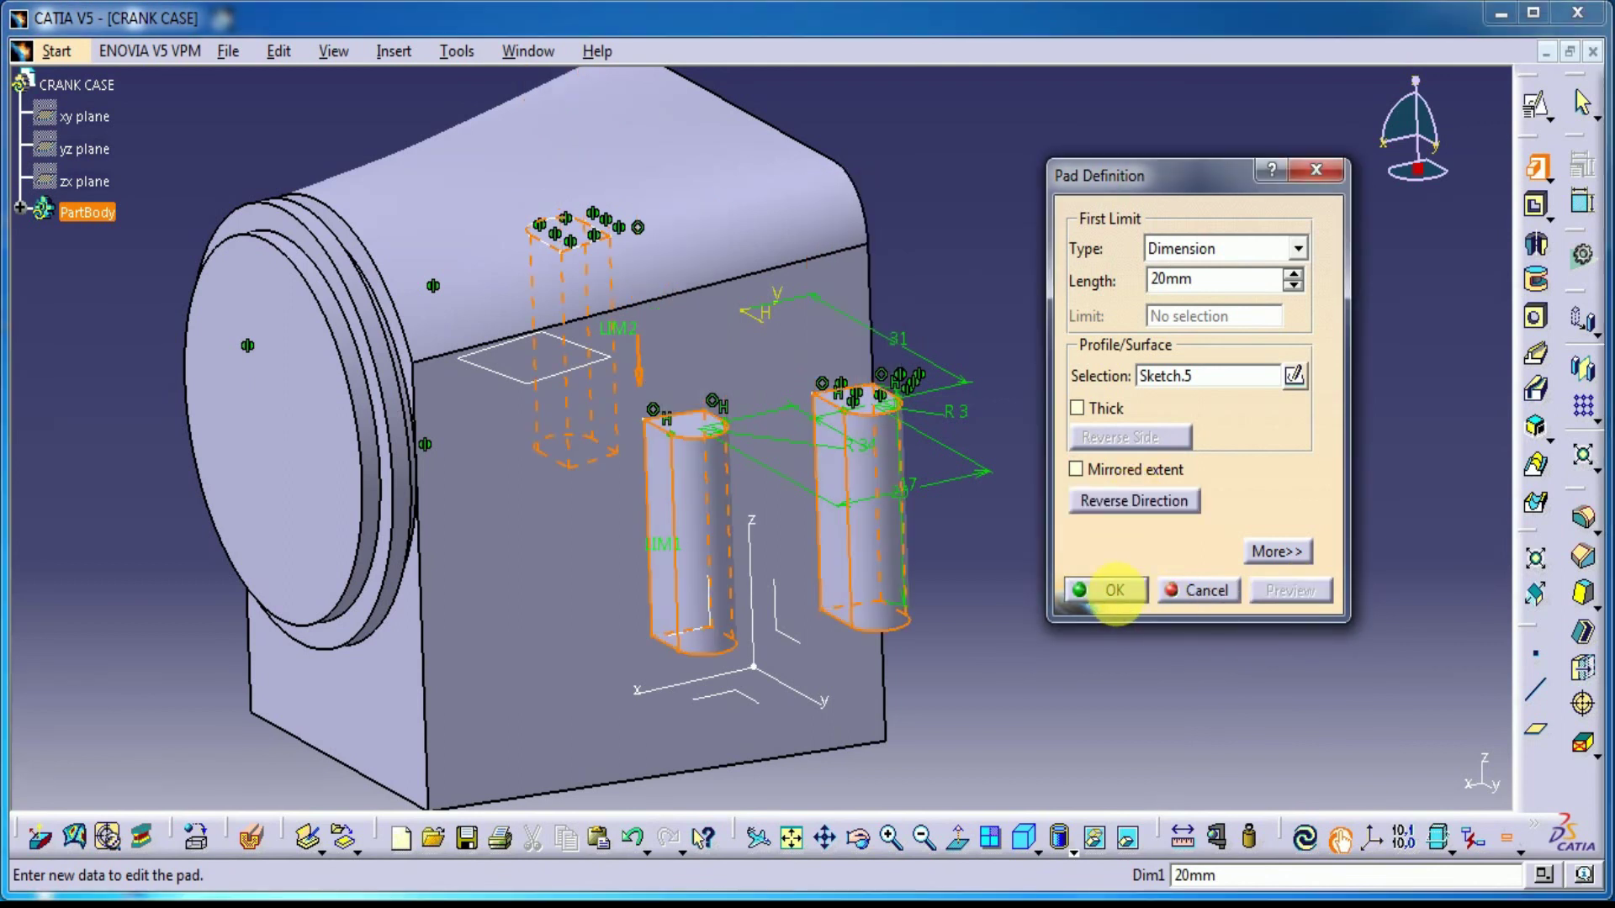
left_click(1115, 593)
Set the lug sketch plane's offset from the crank case's bottom face to 41 mm and update the part.
middle_click_drag(505, 619, 731, 620)
middle_click_drag(883, 371, 906, 511)
middle_click_drag(703, 343, 1028, 320)
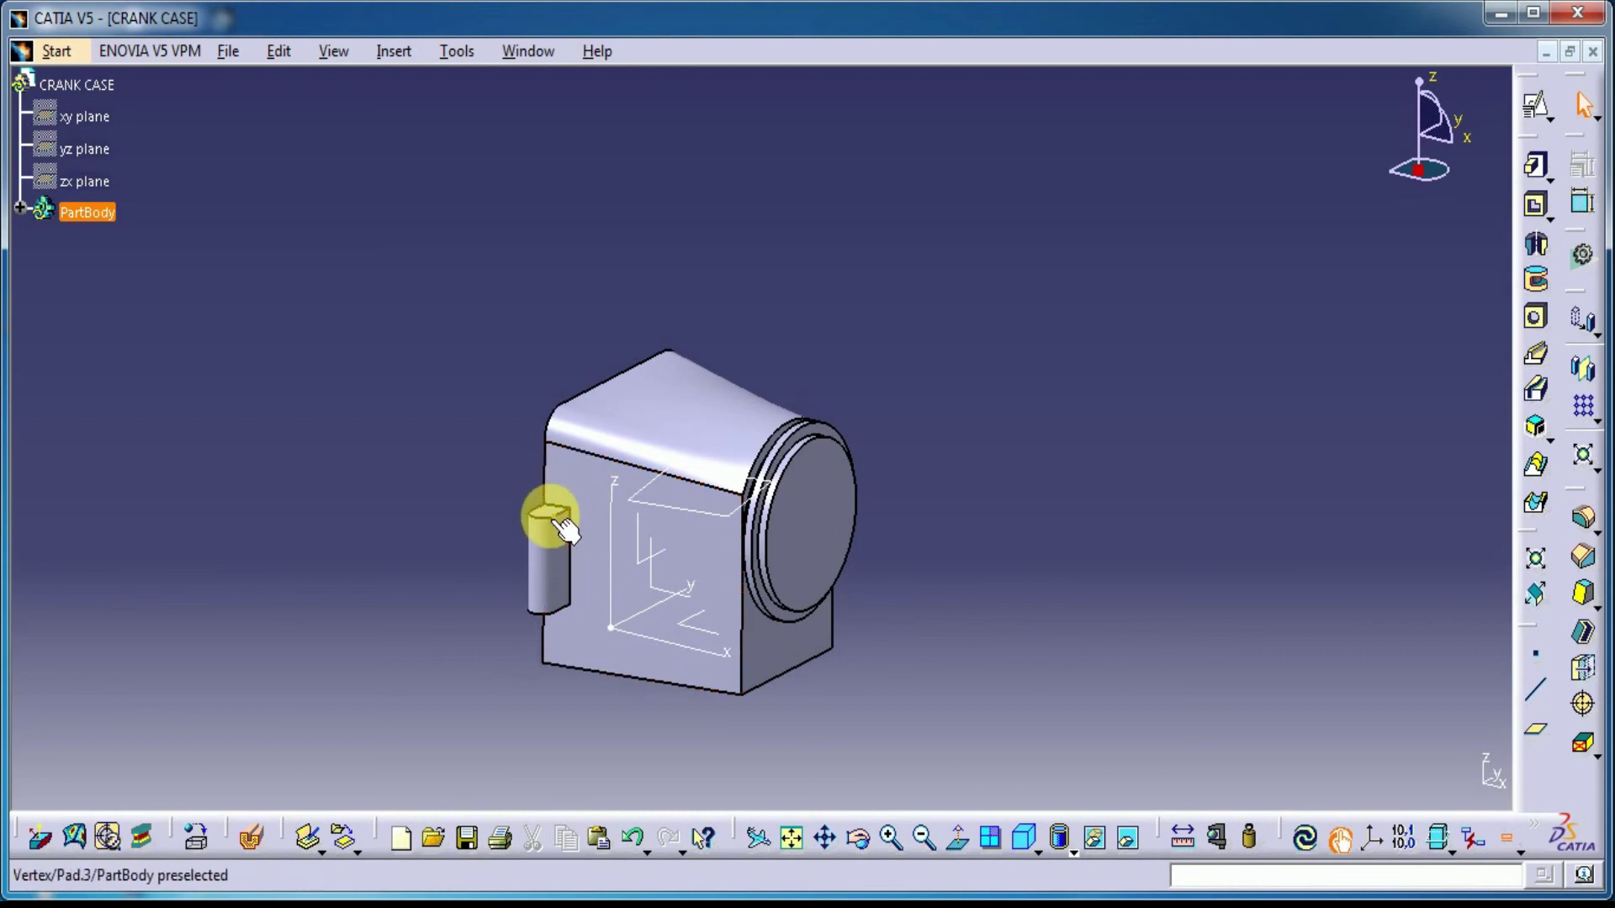
middle_click_drag(1001, 375, 824, 536)
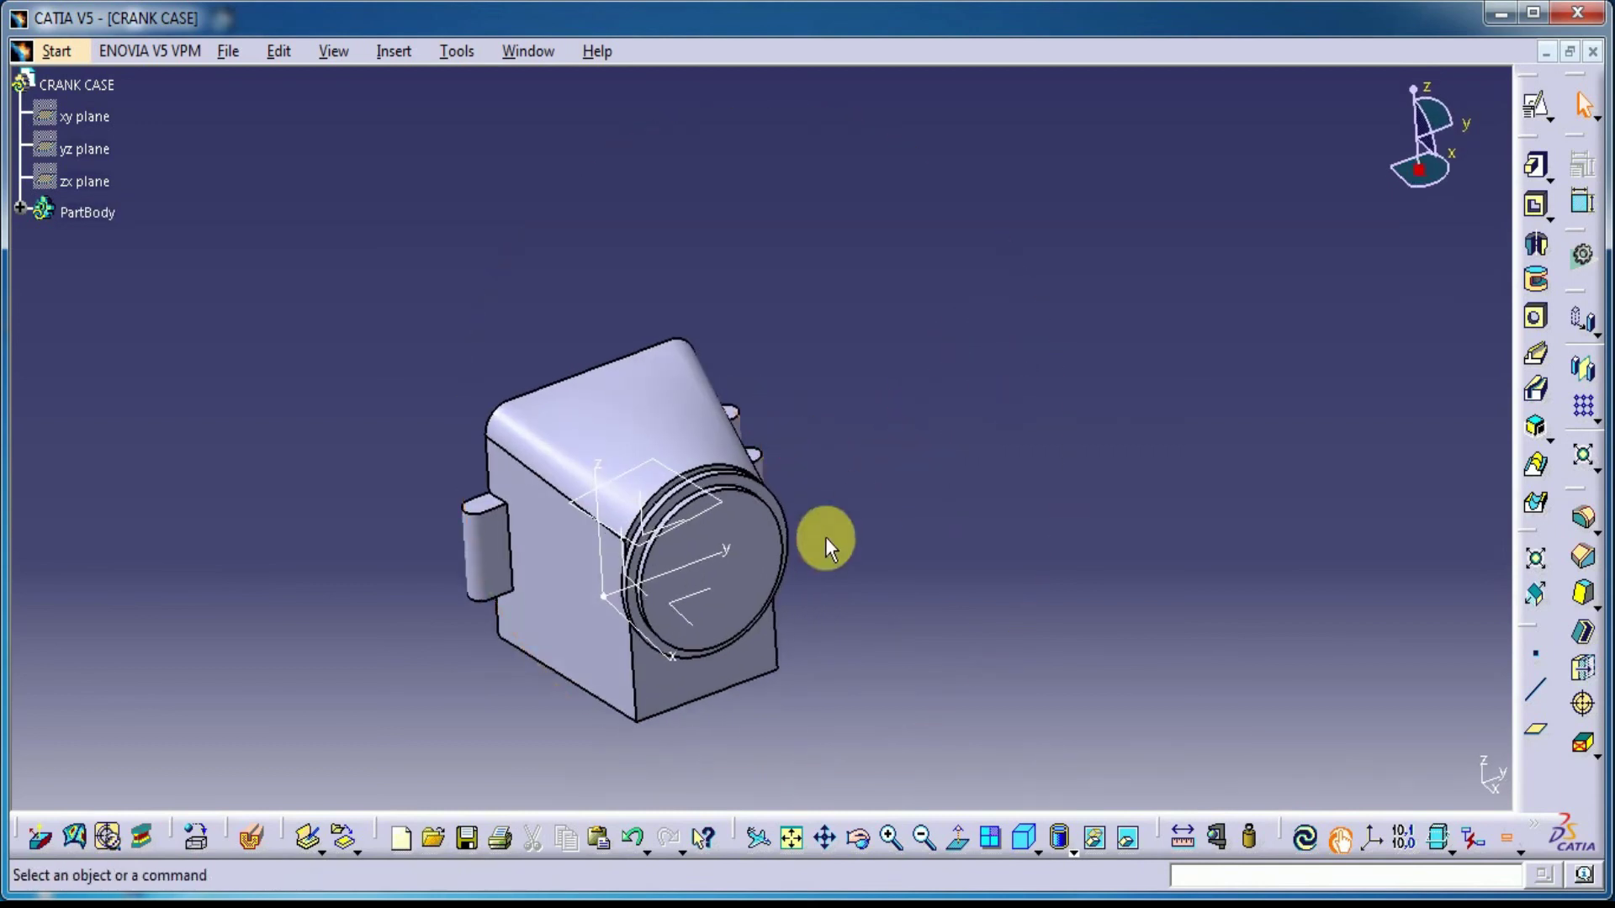
left_click(721, 526)
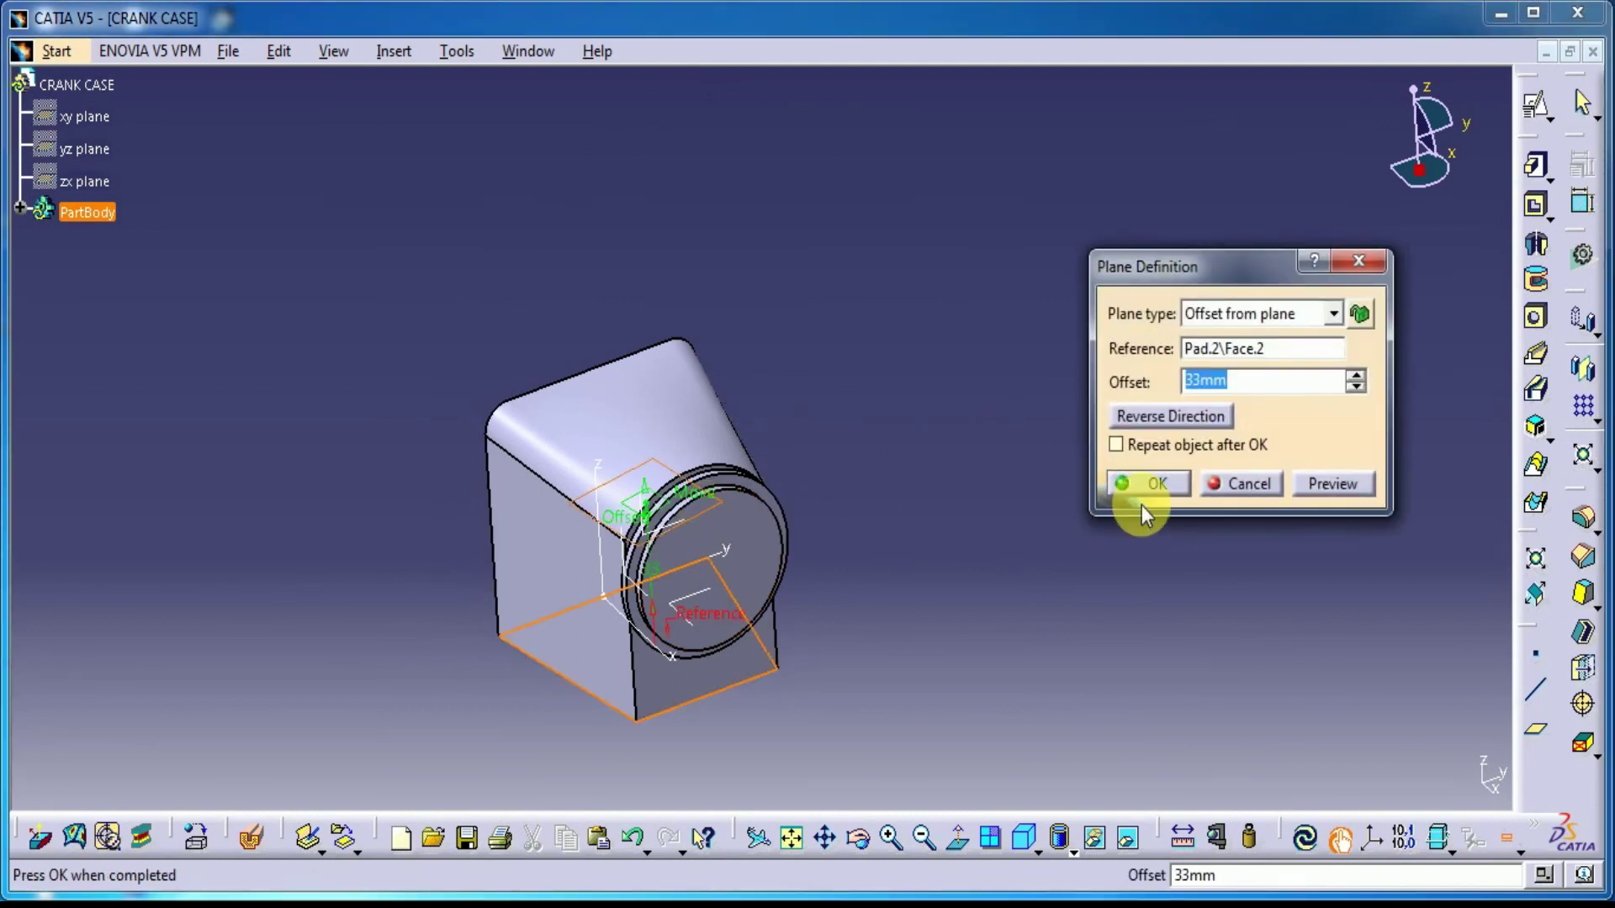
type("41")
left_click(1333, 485)
left_click(1148, 484)
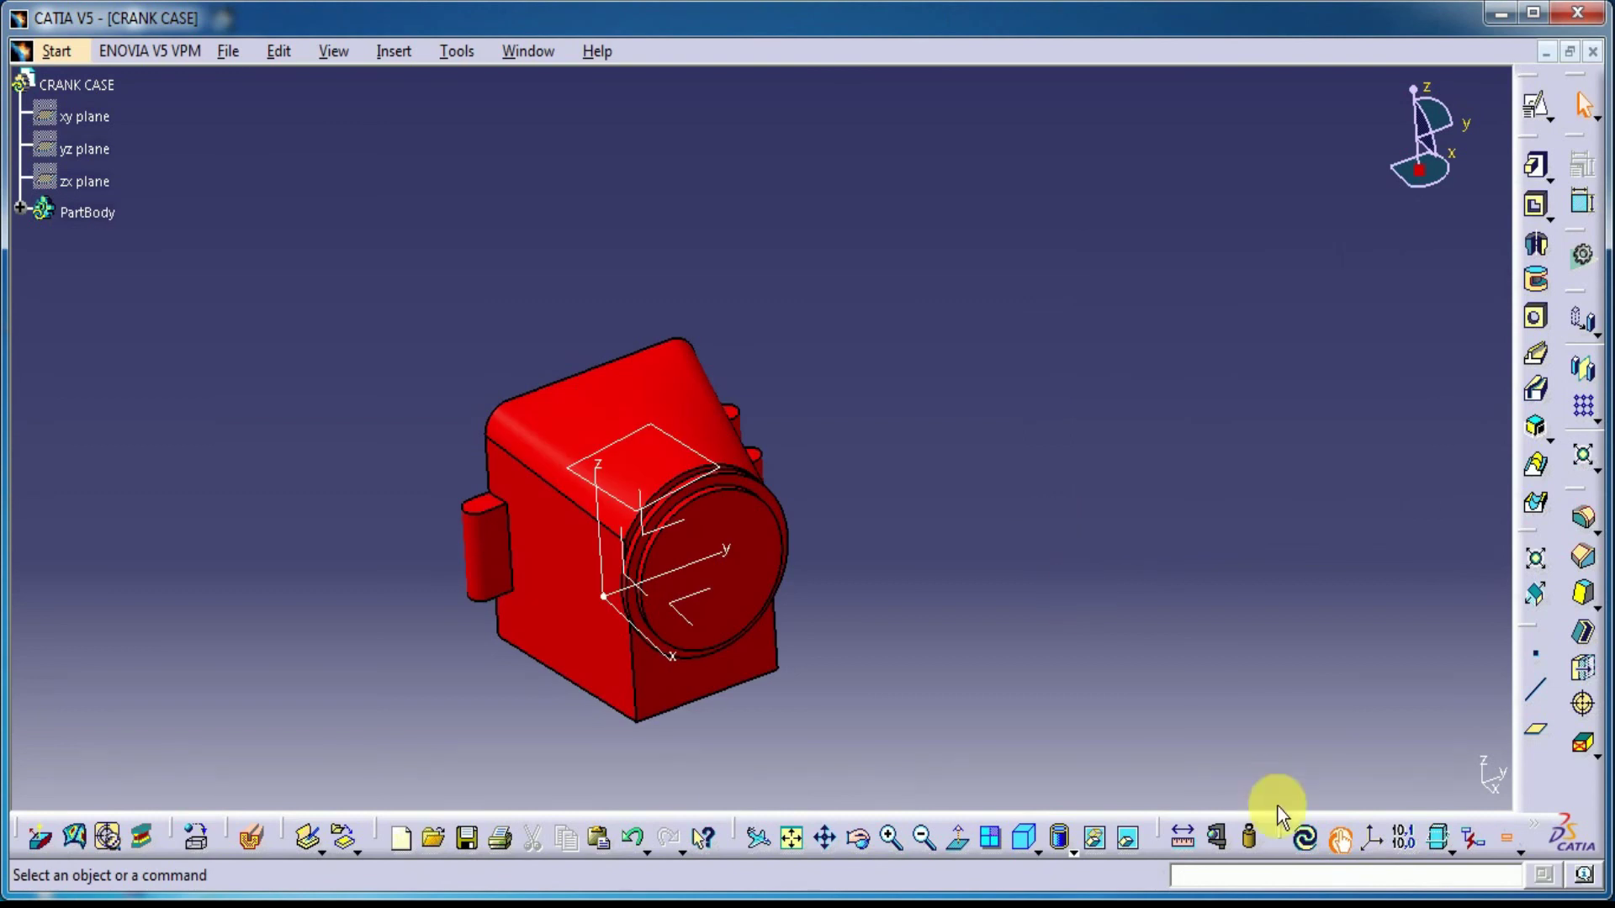
left_click(1307, 837)
Hide the offset plane used for the lug sketch.
middle_click_drag(1021, 527, 876, 527)
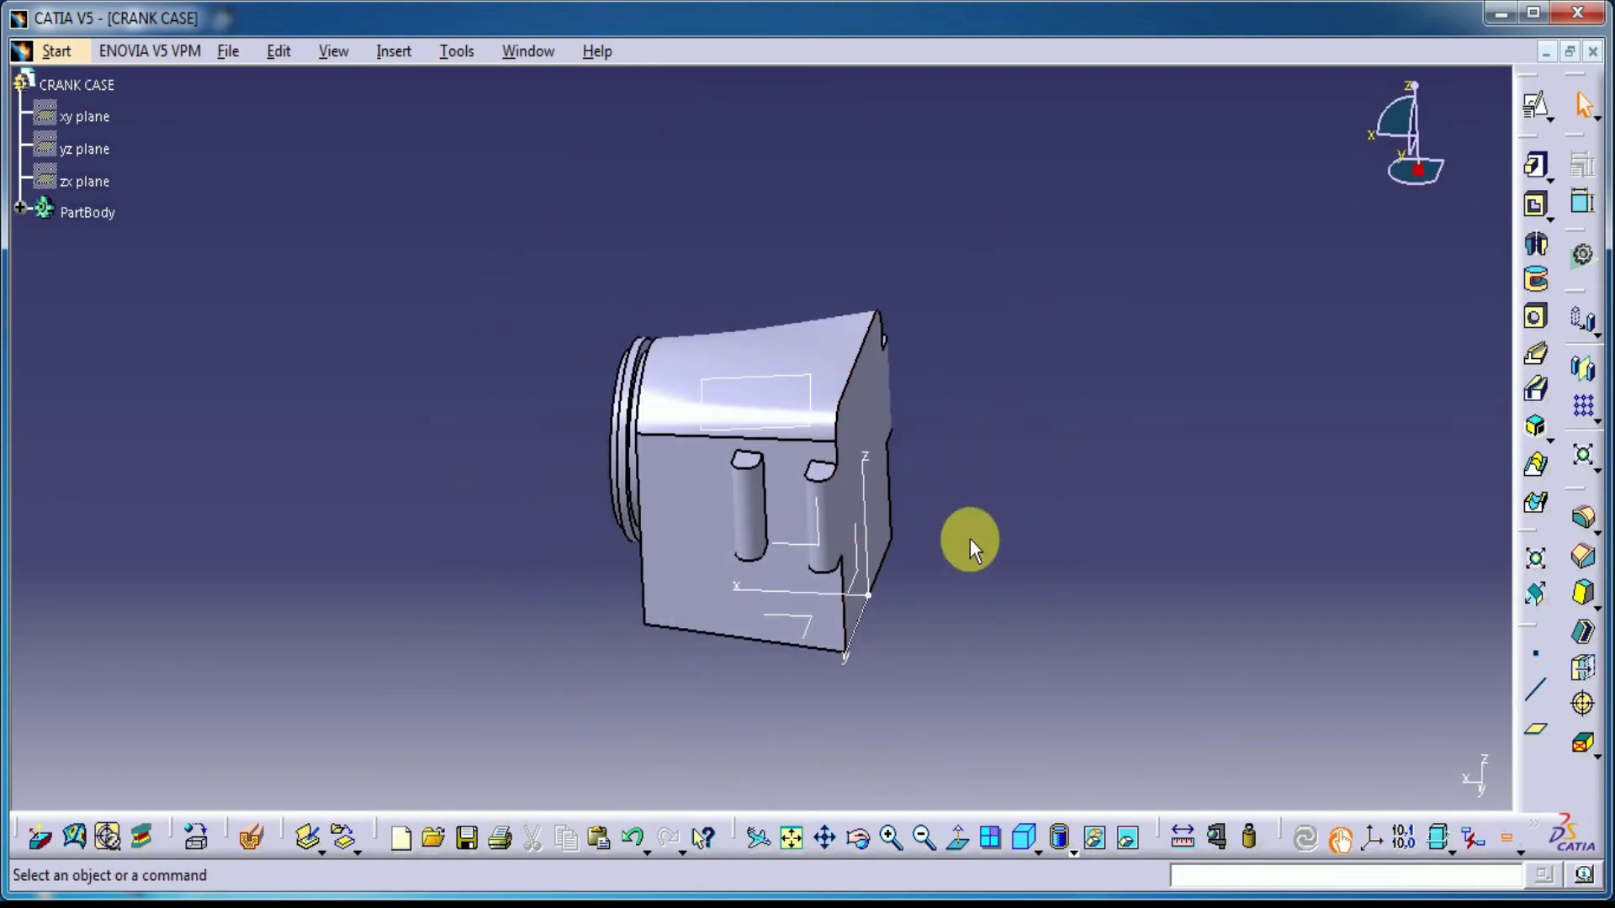
middle_click_drag(775, 701, 901, 538)
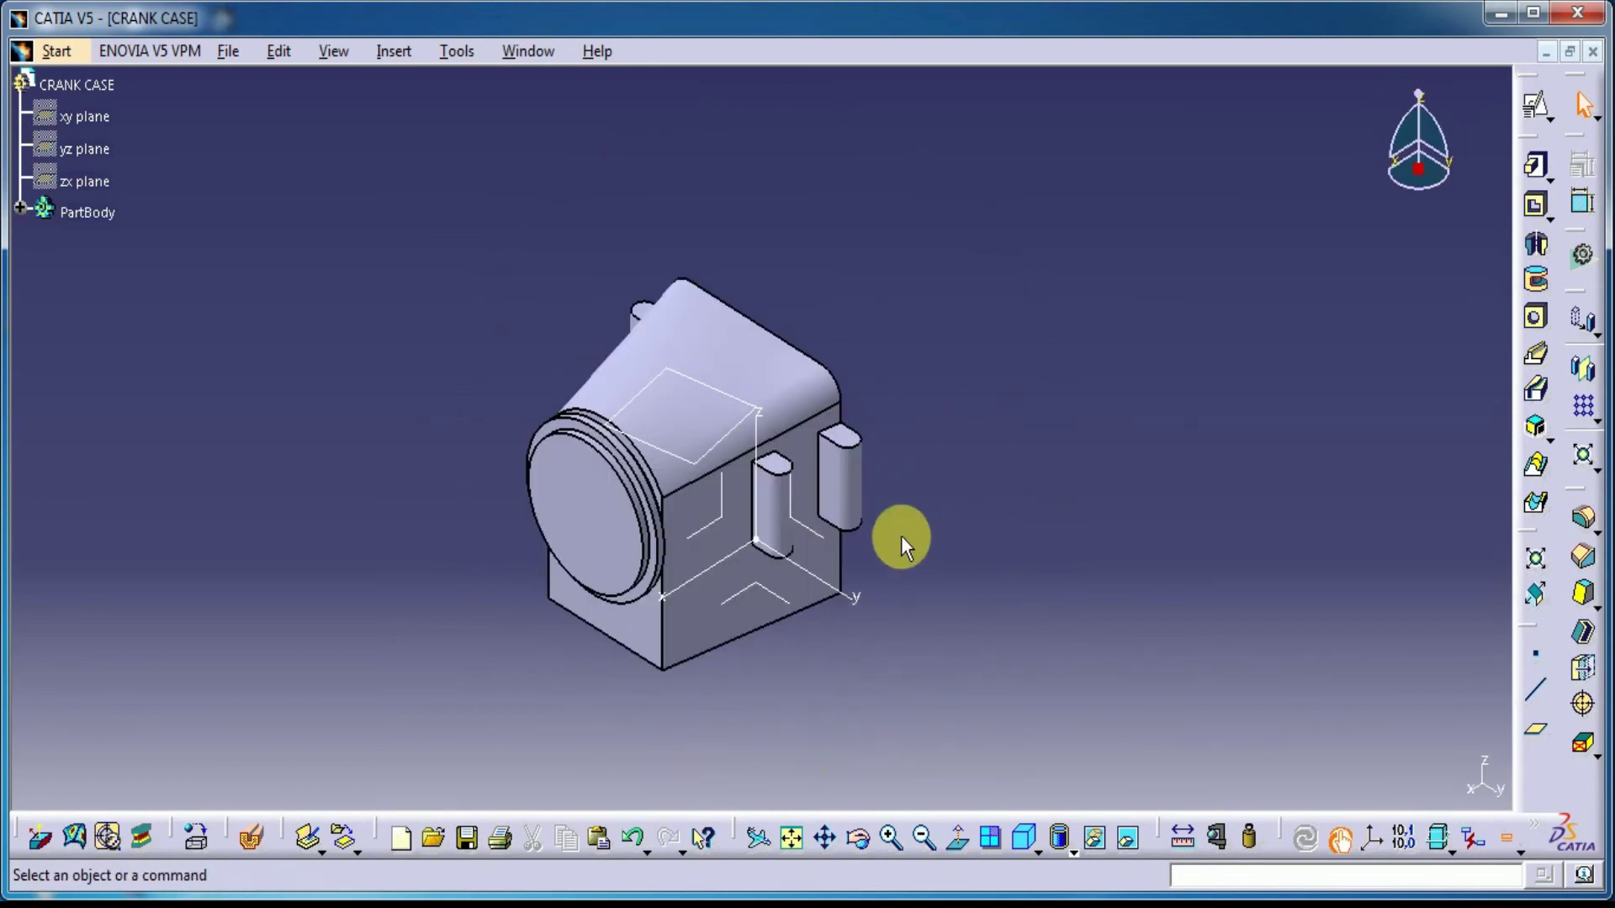
right_click(737, 464)
left_click(785, 505)
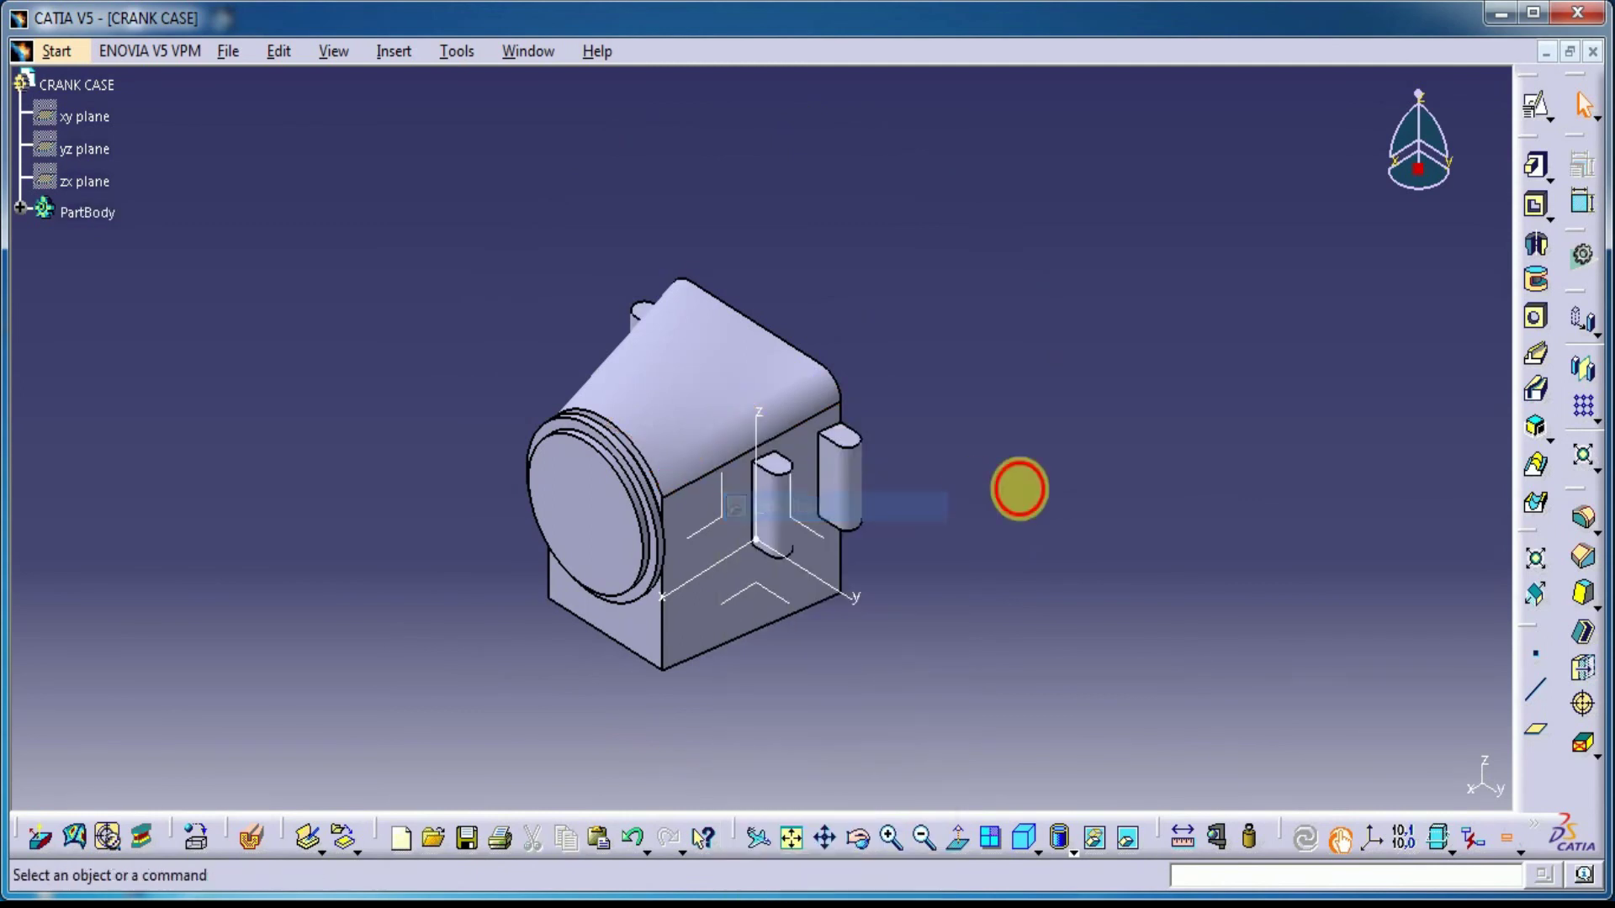
Add a blind flat-bottomed hole, 3 mm diameter and 20 mm deep, centred on the rounded top of the lug farthest from the front boss.
left_click(1535, 317)
middle_click_drag(900, 607, 925, 404)
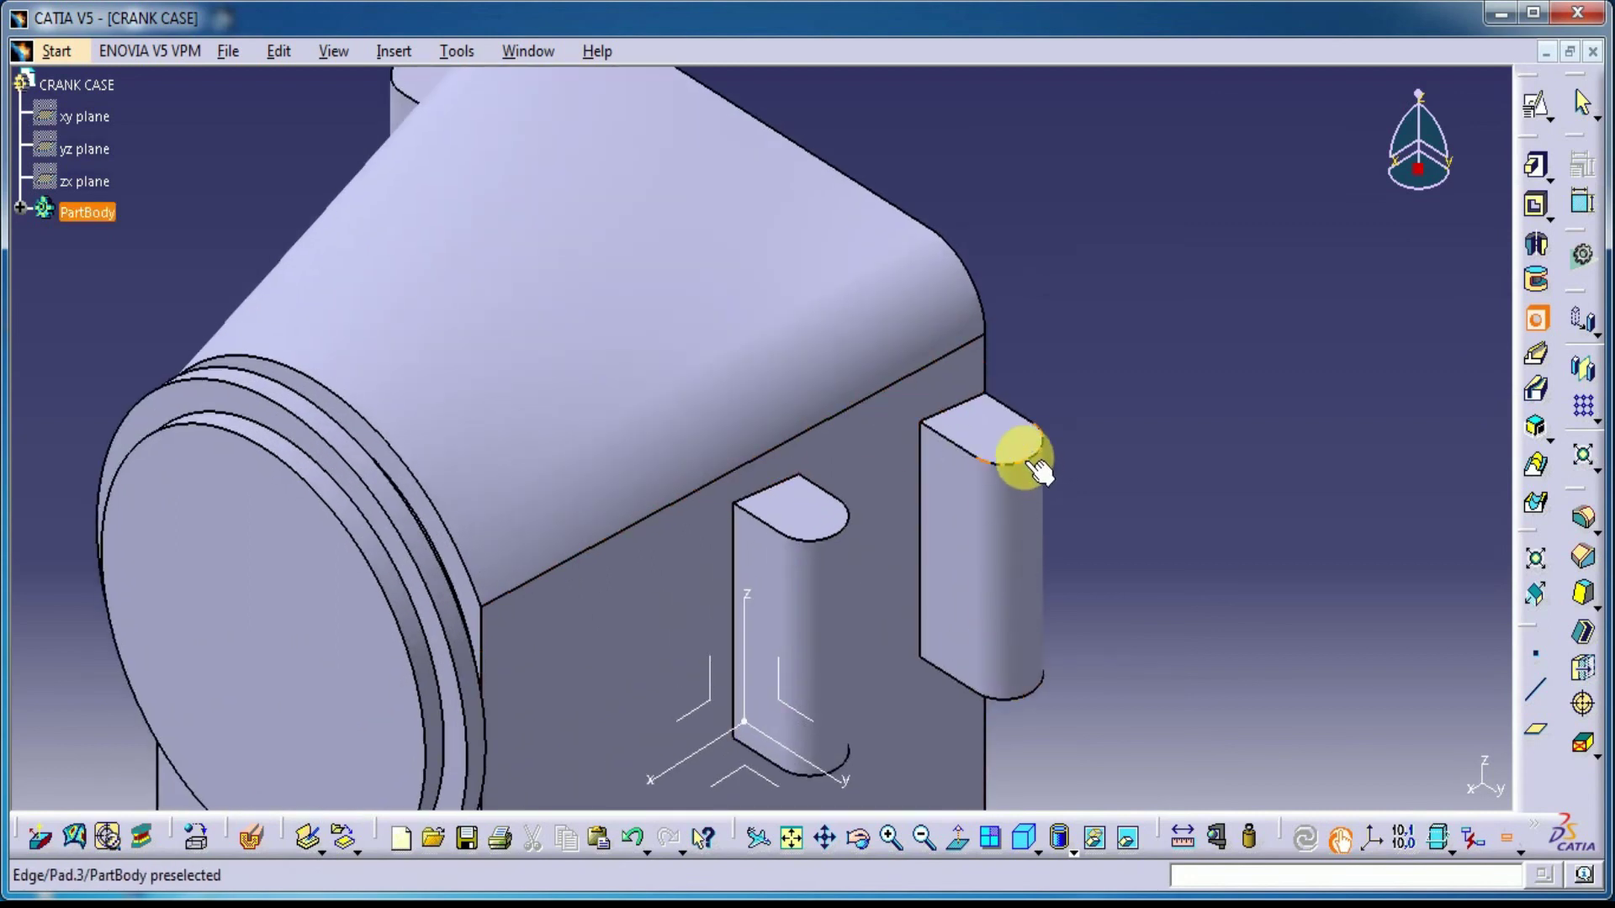
left_click(1020, 447)
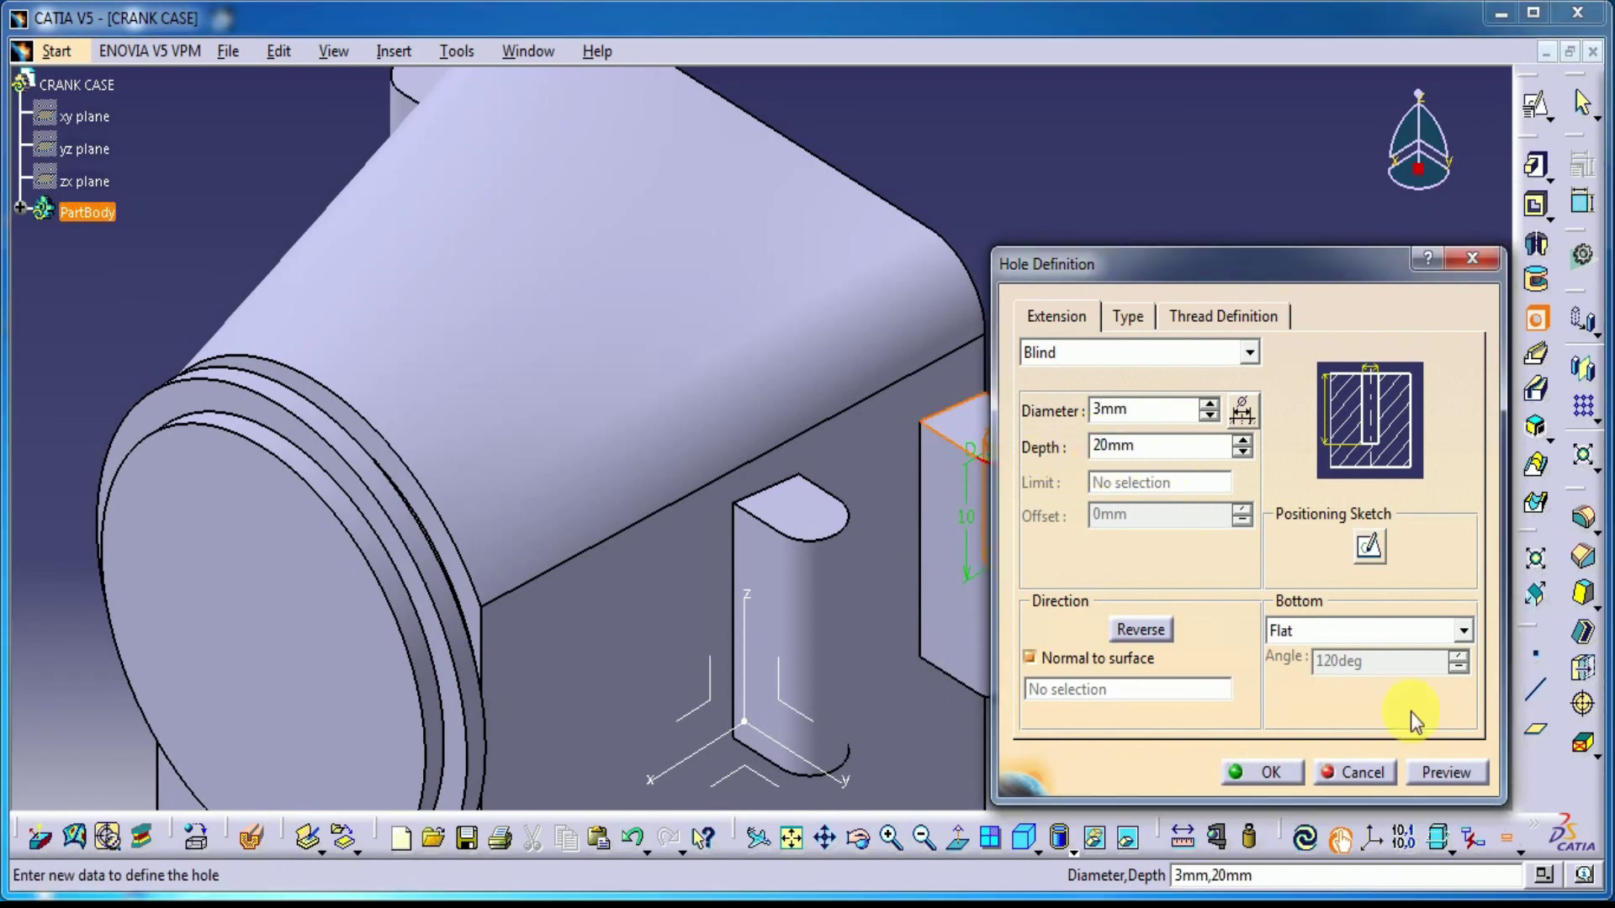
left_click(1469, 776)
left_click(1224, 775)
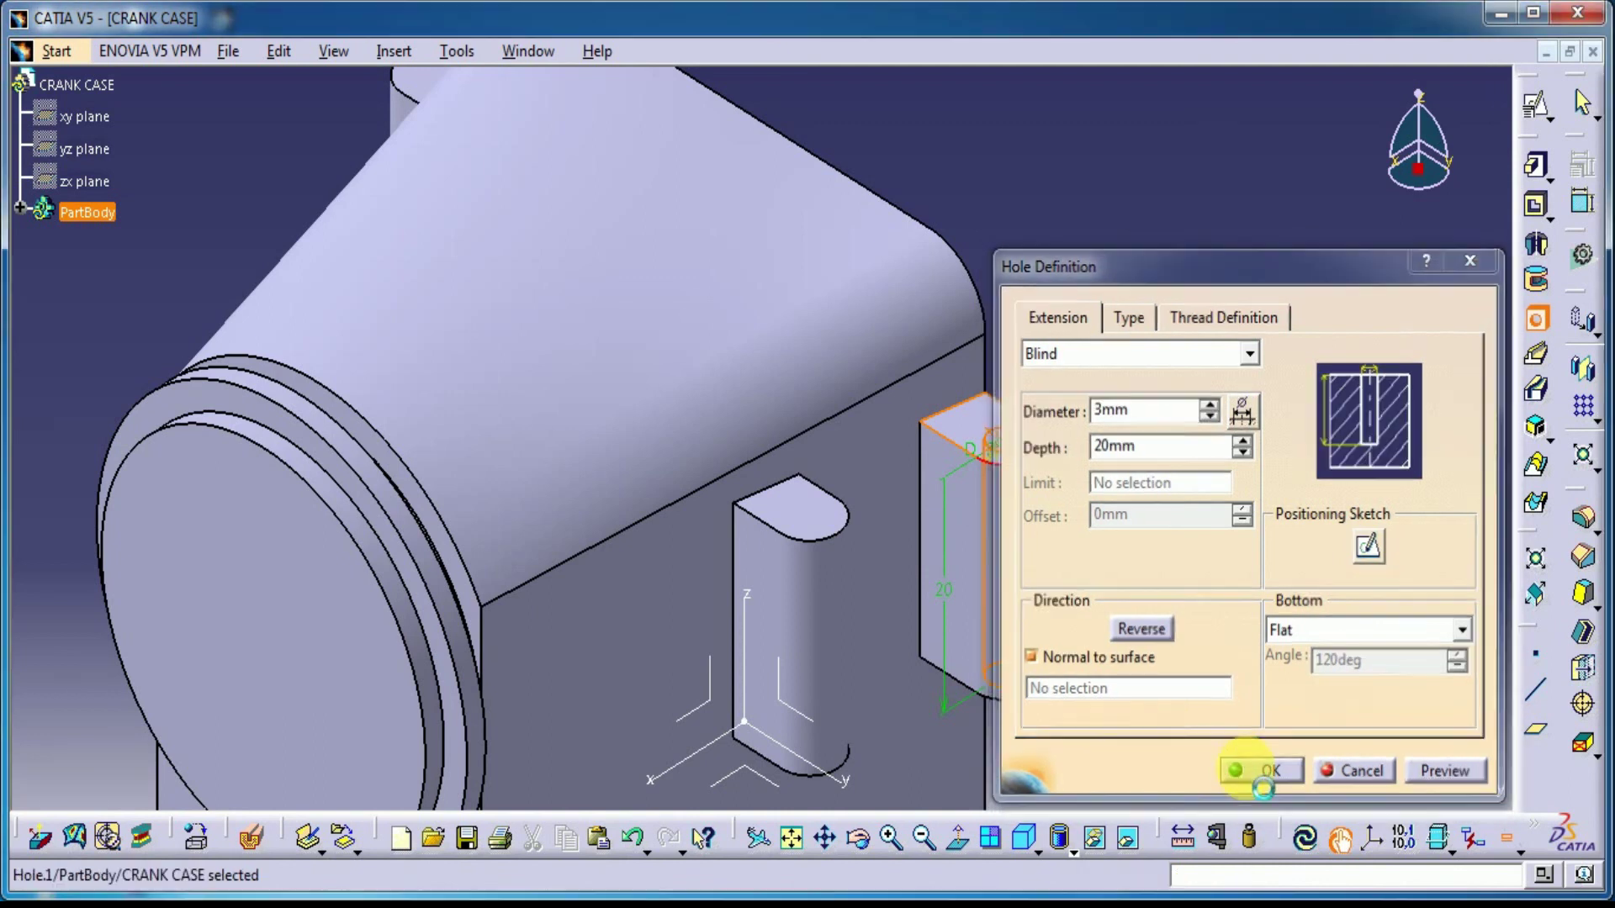
middle_click_drag(1208, 564, 1198, 472)
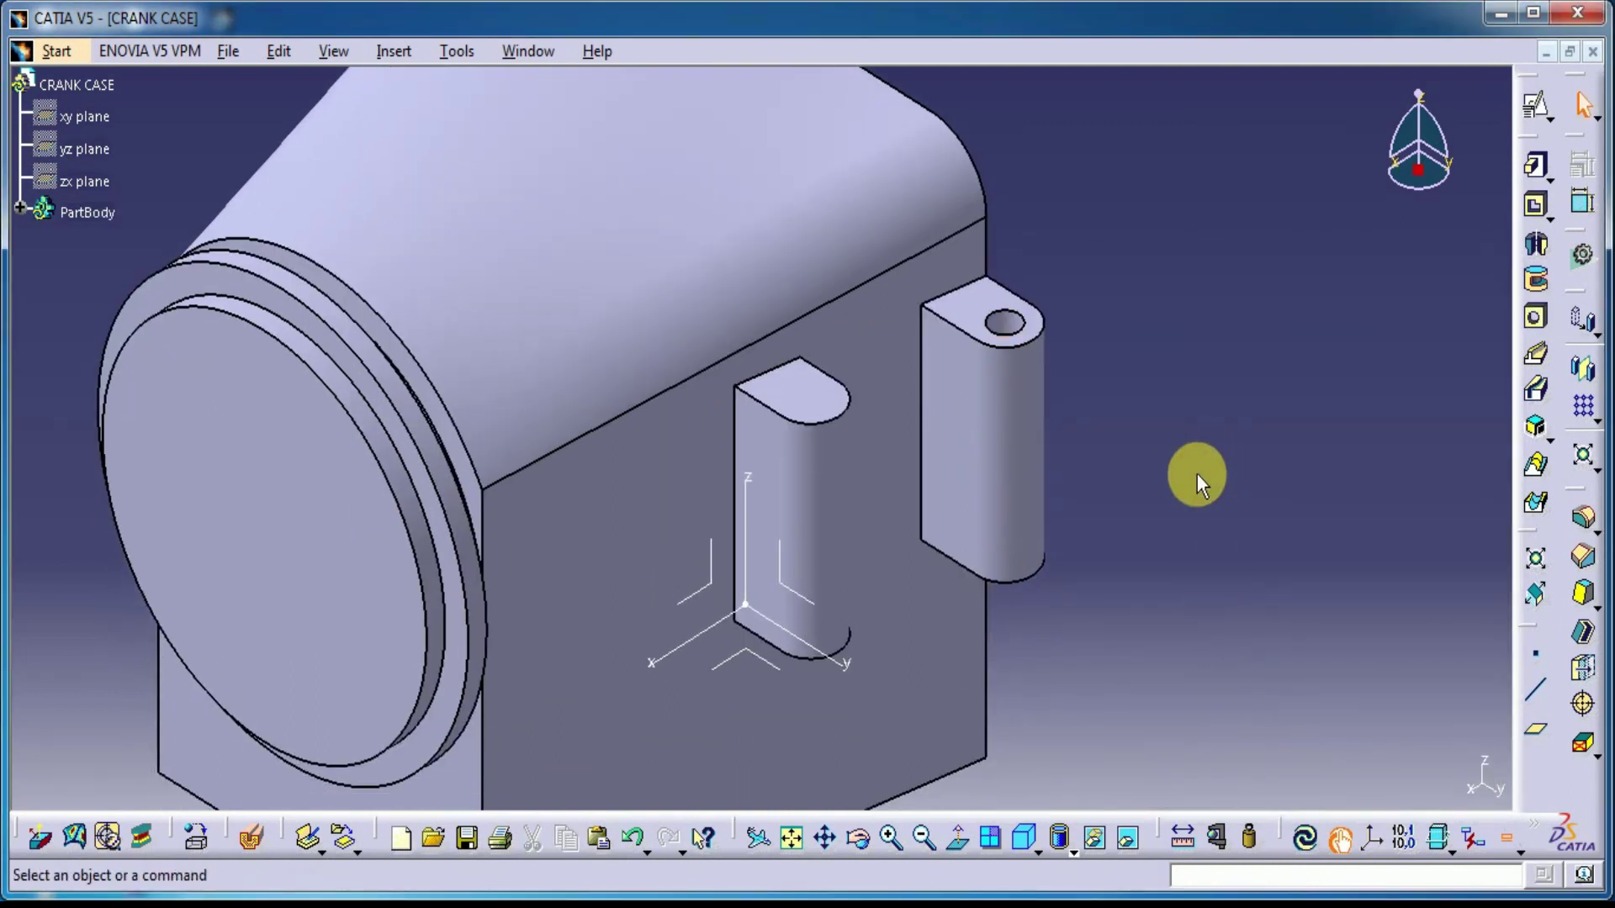
Add the same 3 mm by 20 mm blind hole to the top of the lug nearer the front boss.
left_click(1534, 317)
left_click(829, 416)
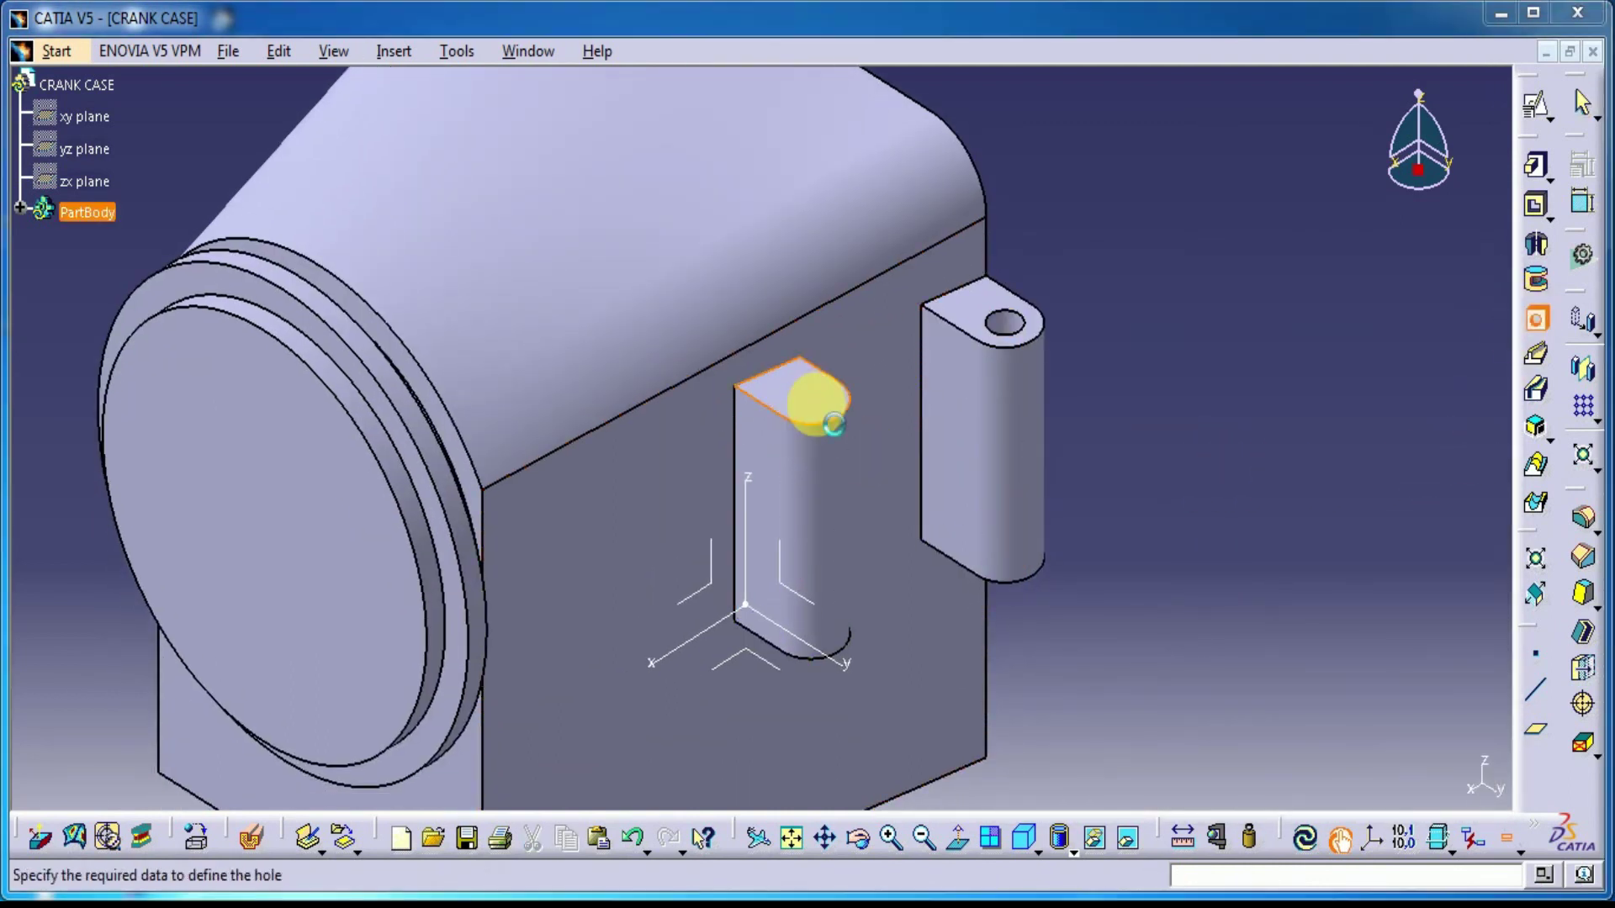
left_click(1271, 772)
Add a blind 3 mm diameter, 20 mm deep hole in the top of the single lug on the opposite side.
middle_click_drag(1083, 626, 454, 294)
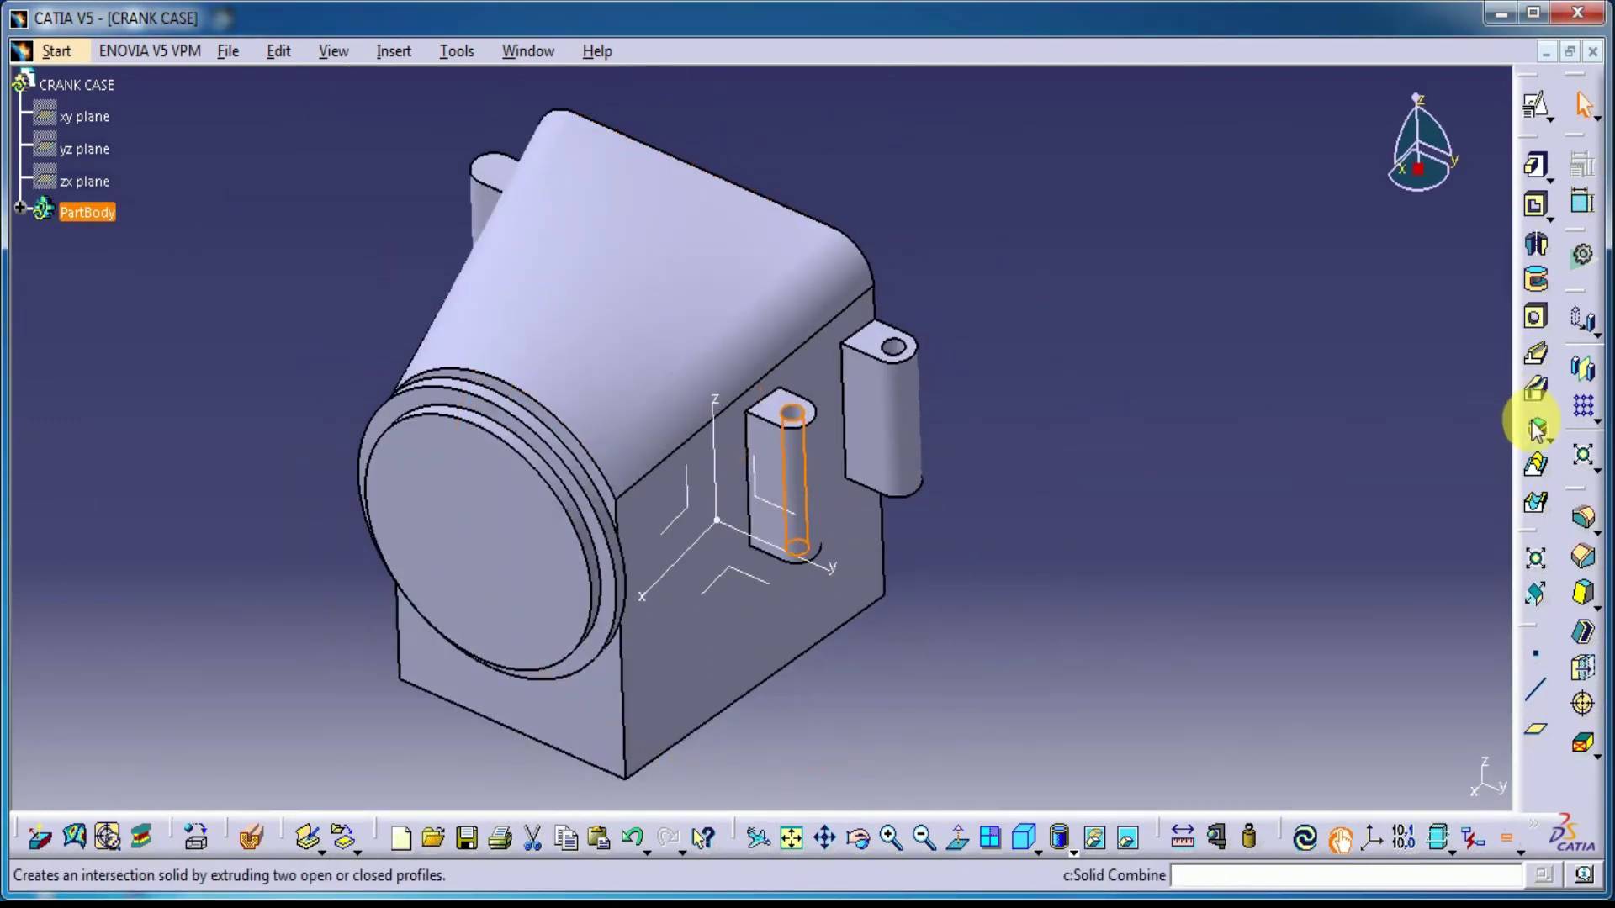
left_click(1537, 321)
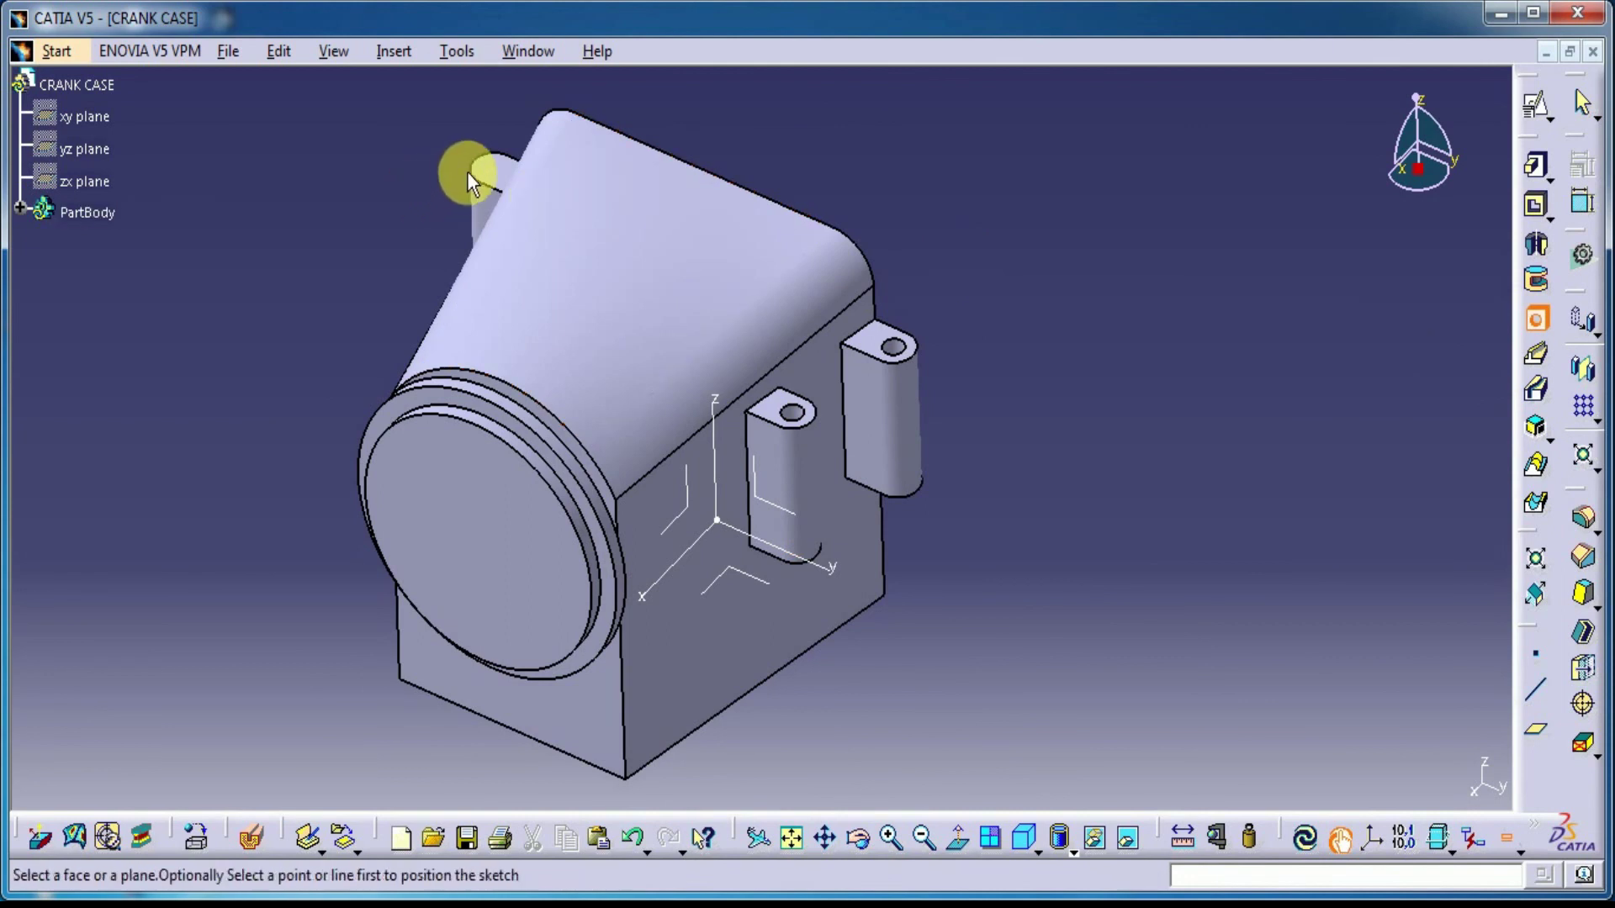
left_click(496, 176)
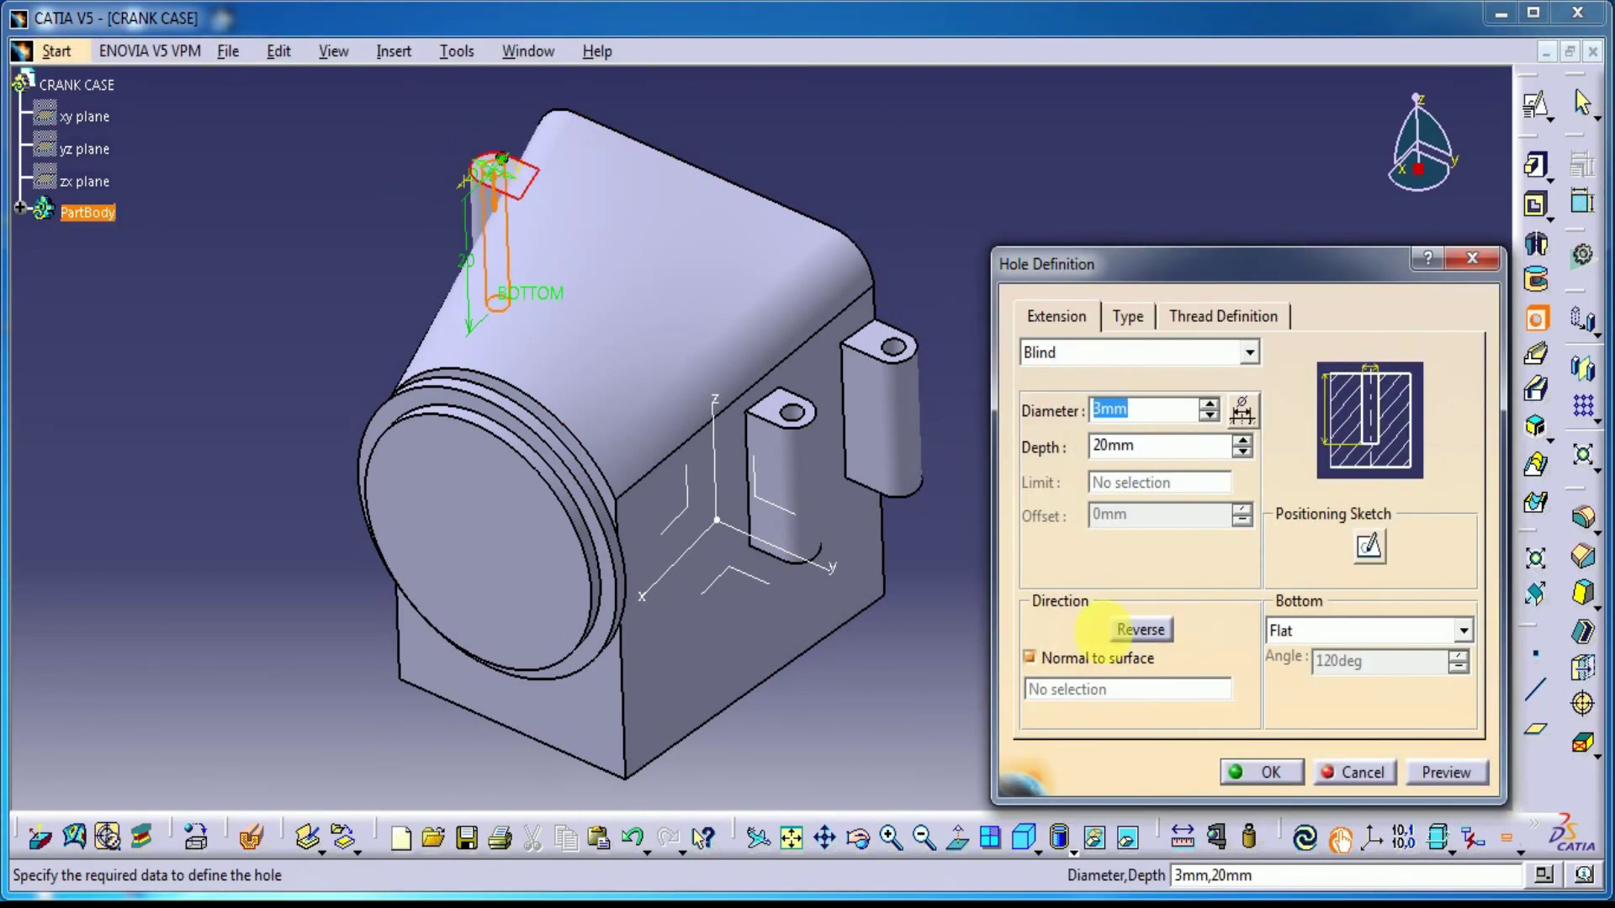
left_click(1269, 772)
middle_click_drag(945, 246, 332, 350)
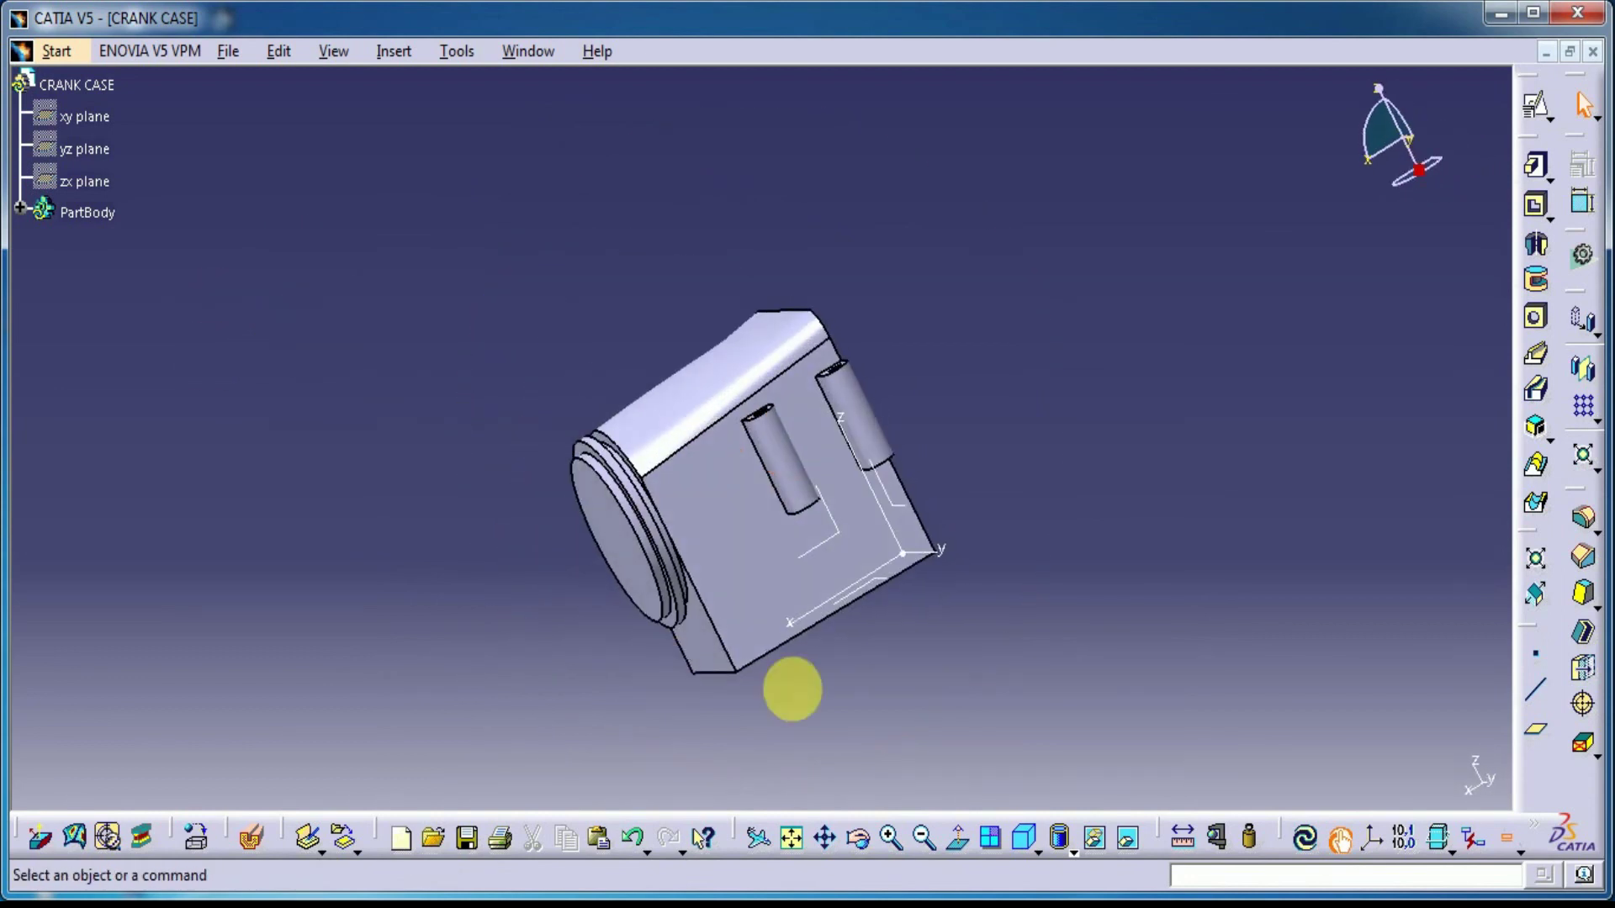
middle_click_drag(929, 673, 775, 673)
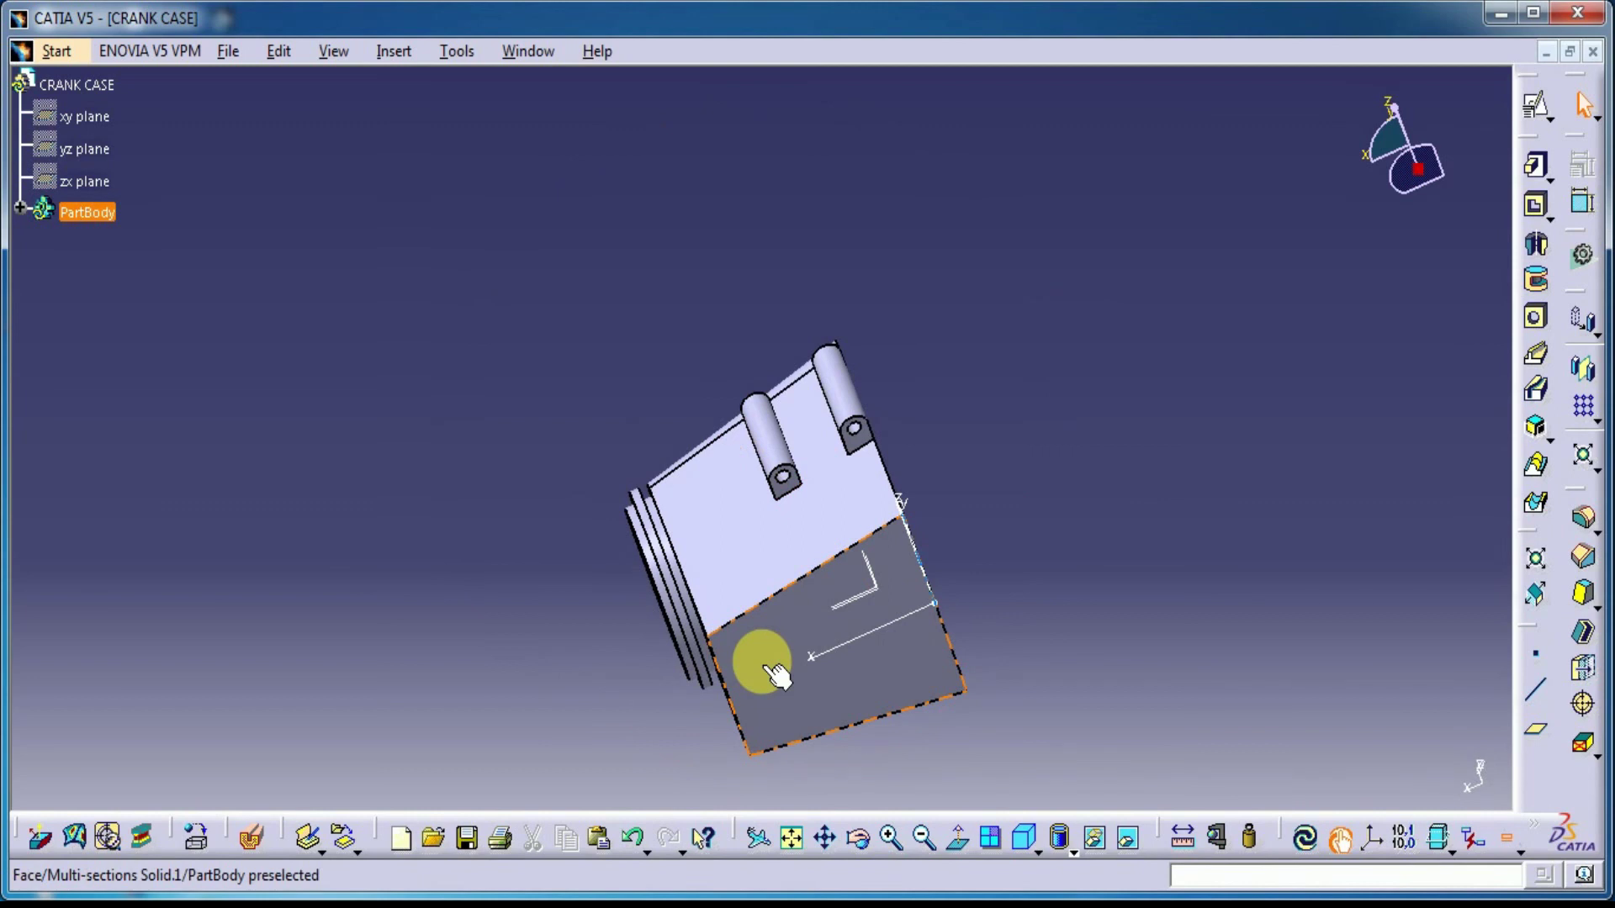
left_click(776, 673)
left_click(1536, 107)
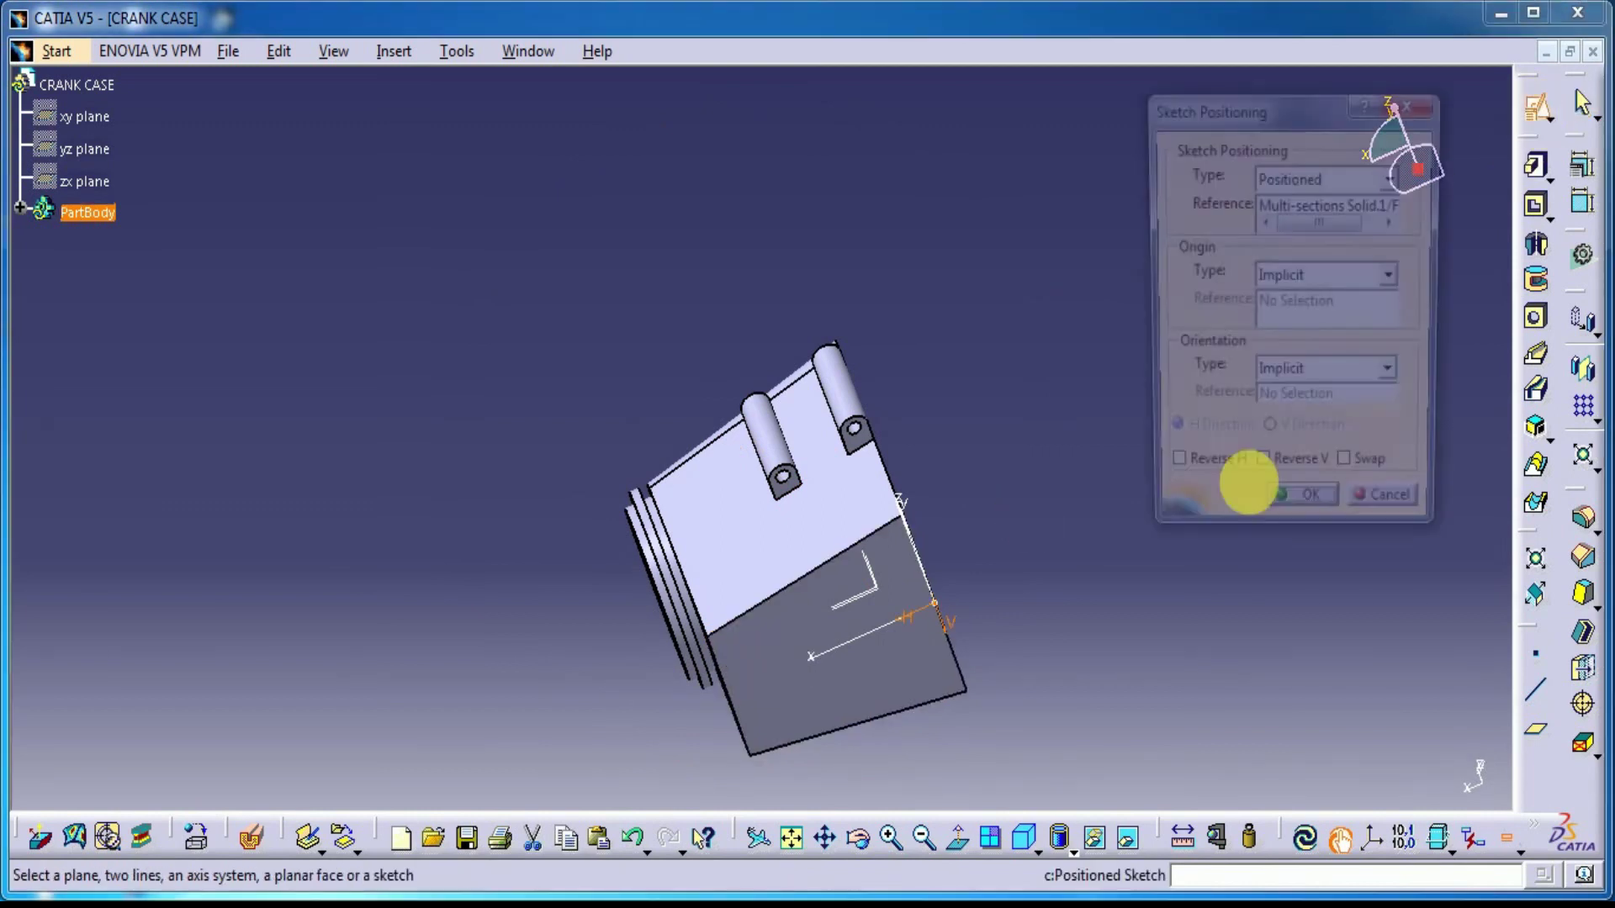
mouse_move(1038, 476)
middle_mouse_down()
mouse_move(893, 296)
mouse_move(874, 219)
middle_mouse_up()
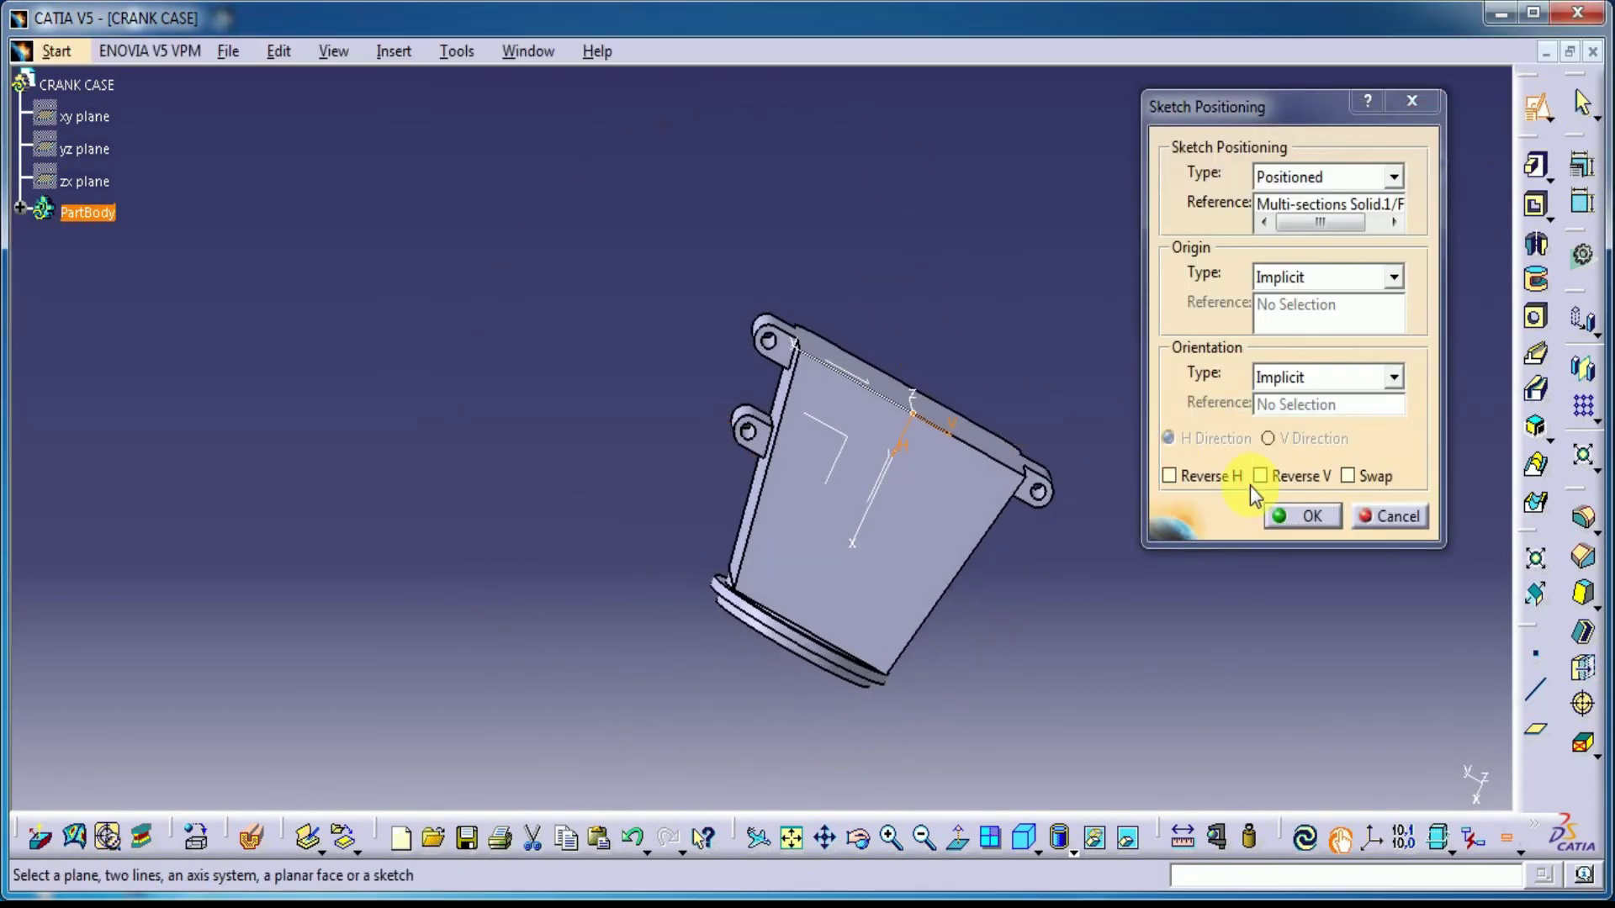
left_click(1233, 481)
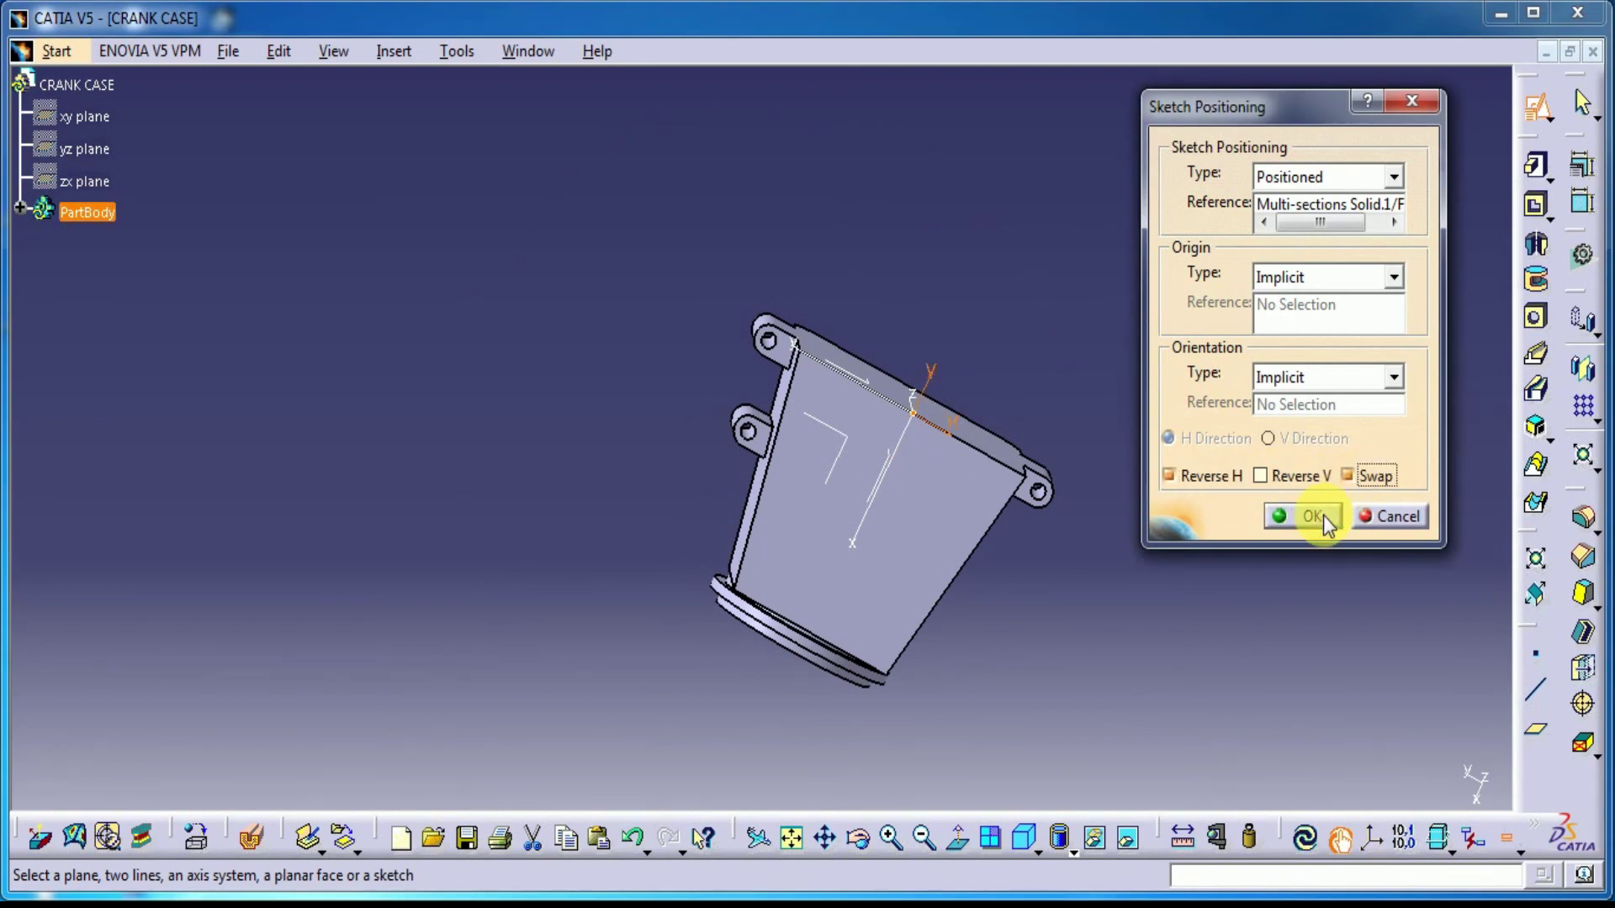
left_click(1325, 519)
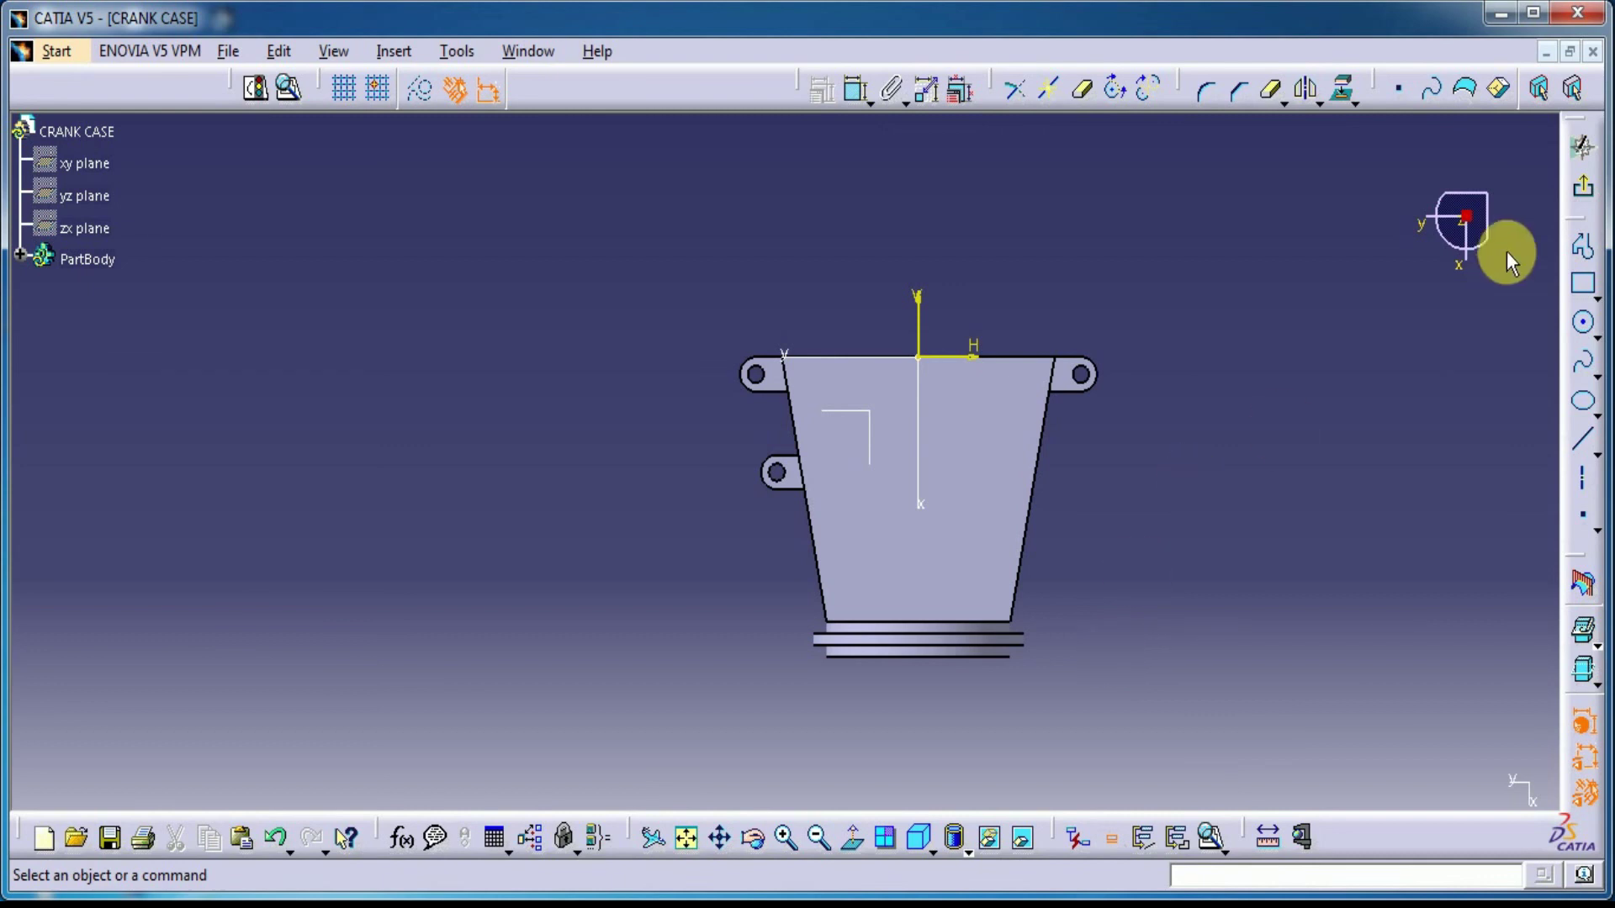
left_click(1582, 186)
Open a positioned sketch with implicit origin and orientation on the flat back face opposite the front boss.
mouse_move(900, 235)
middle_mouse_down()
mouse_move(934, 446)
mouse_move(1038, 627)
mouse_move(867, 623)
mouse_move(901, 434)
middle_mouse_up()
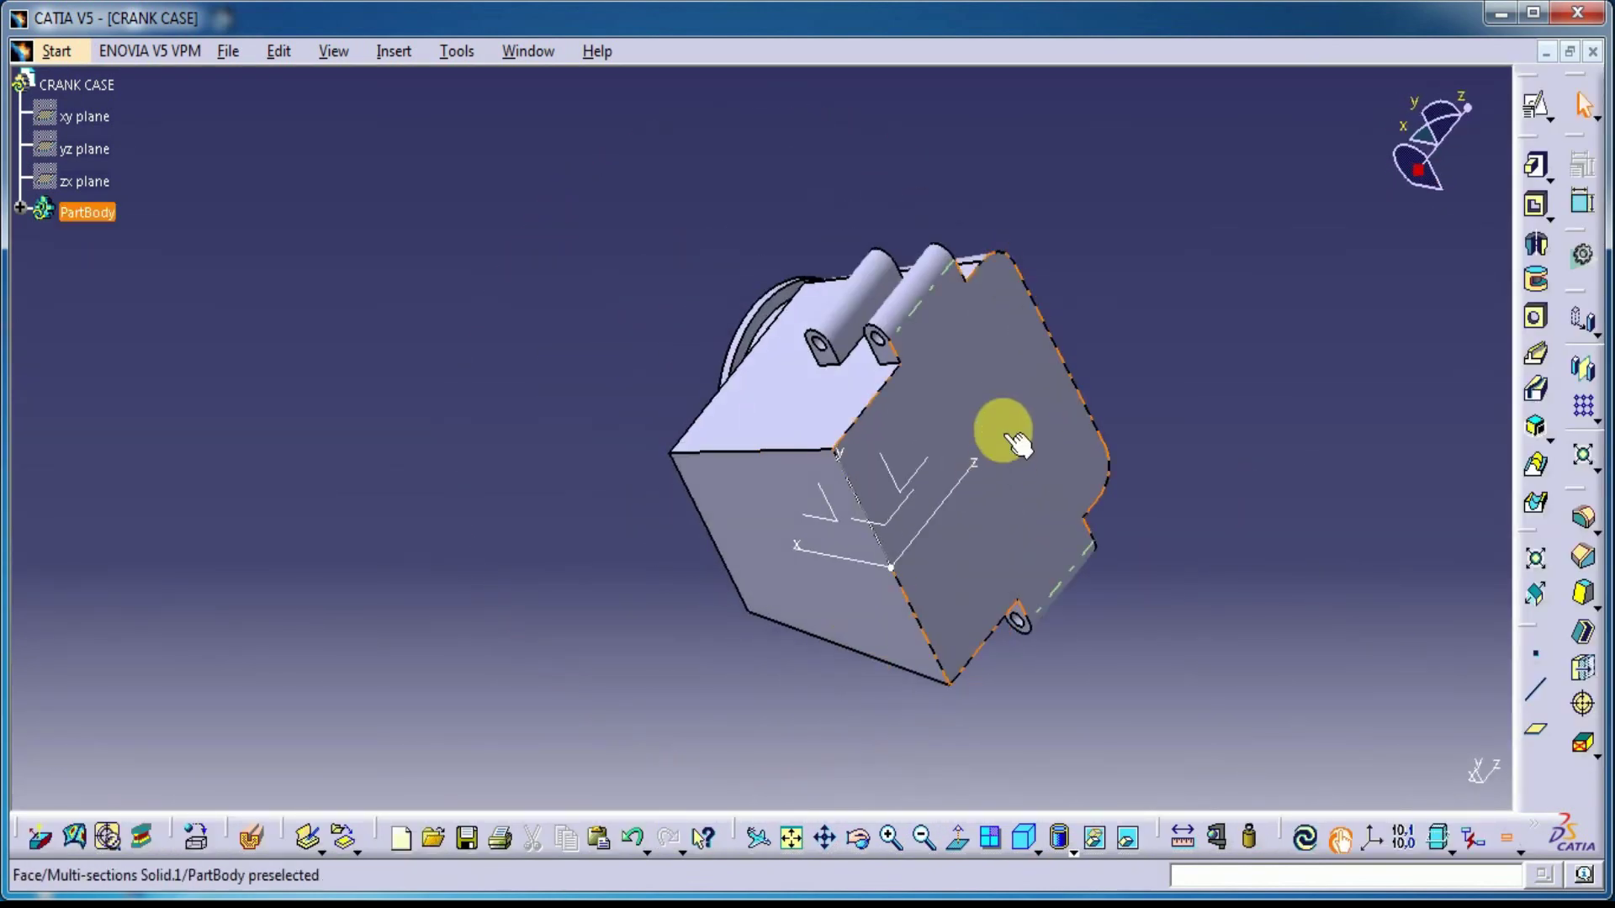
left_click(1146, 360)
left_click(1535, 105)
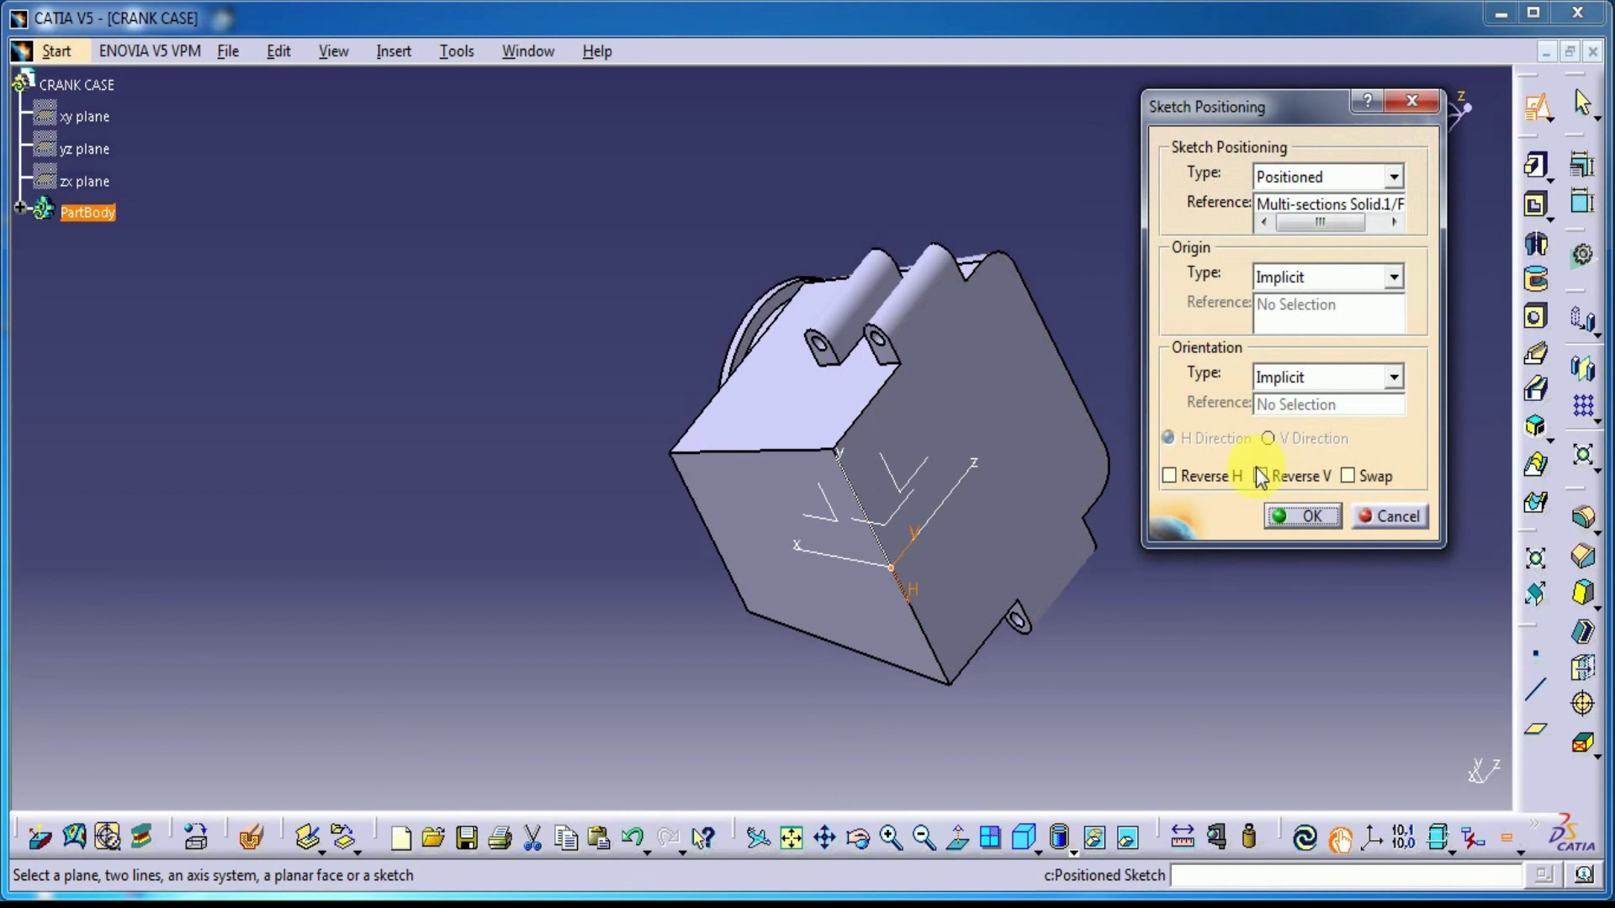
left_click(1299, 516)
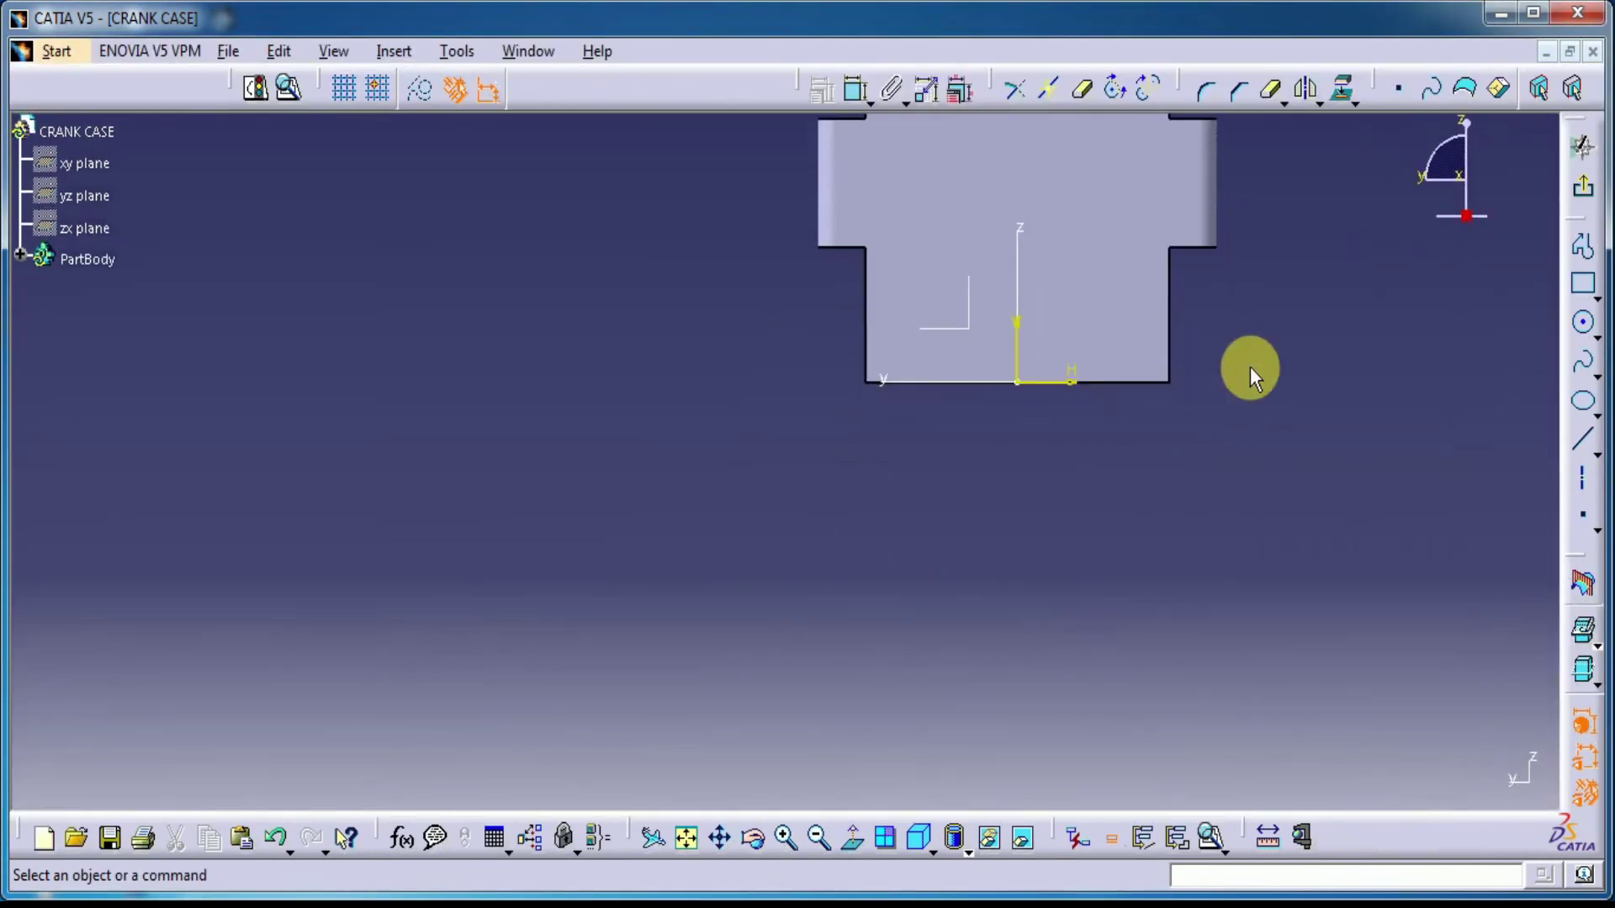
Sketch a rectangle about 44 mm wide between the lugs and make its two vertical sides symmetric about the vertical axis.
left_click(1583, 284)
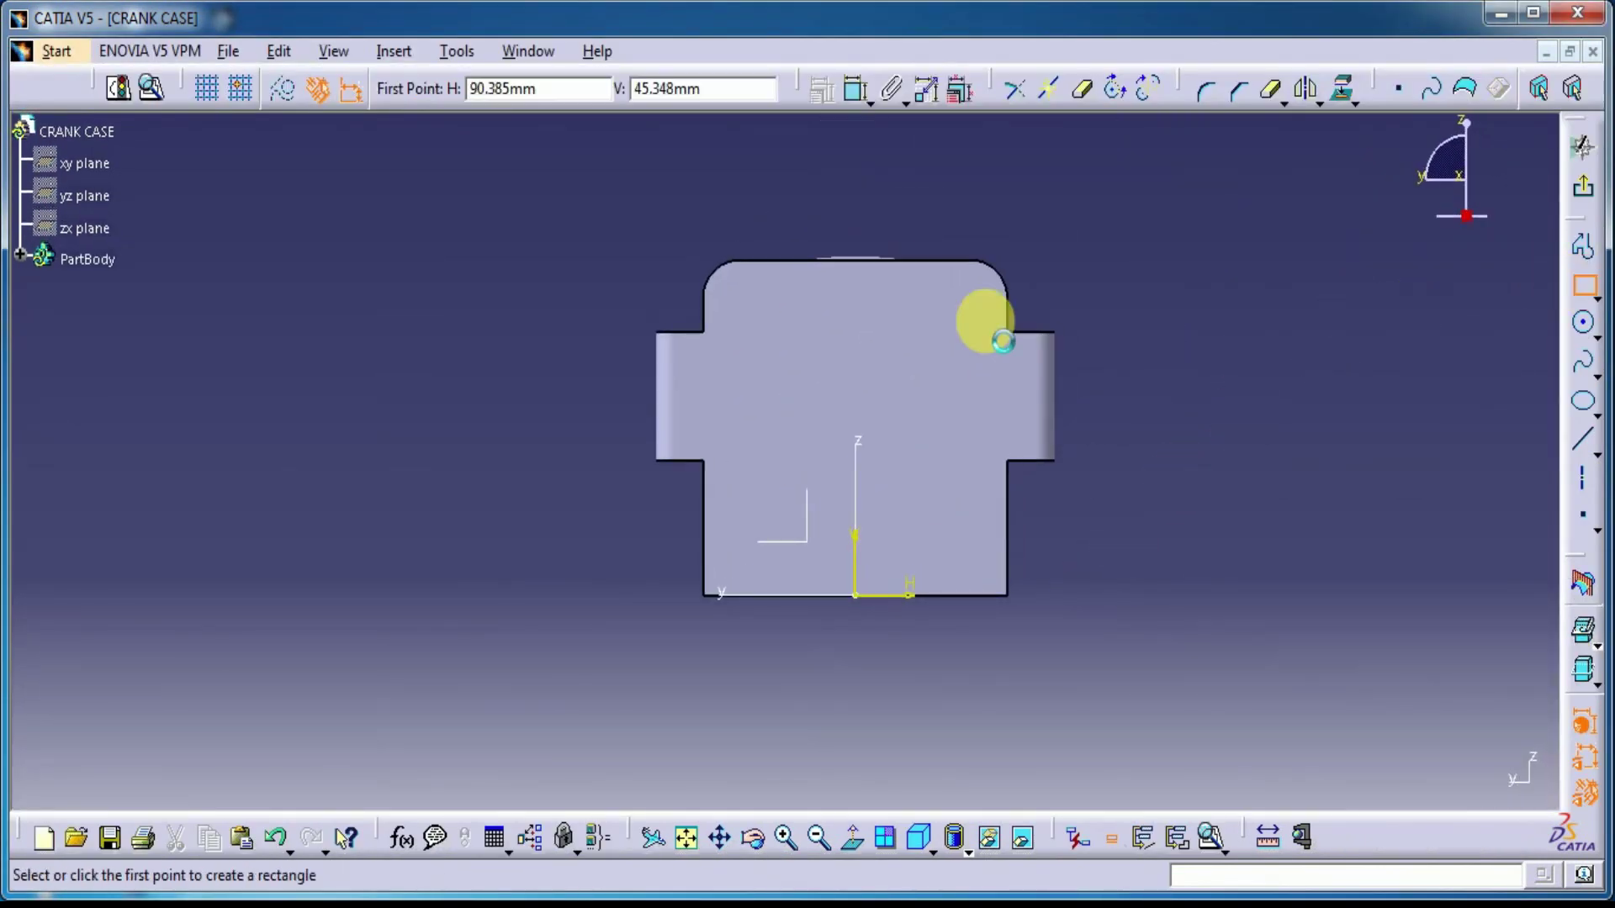
left_click(989, 455)
left_click(855, 88)
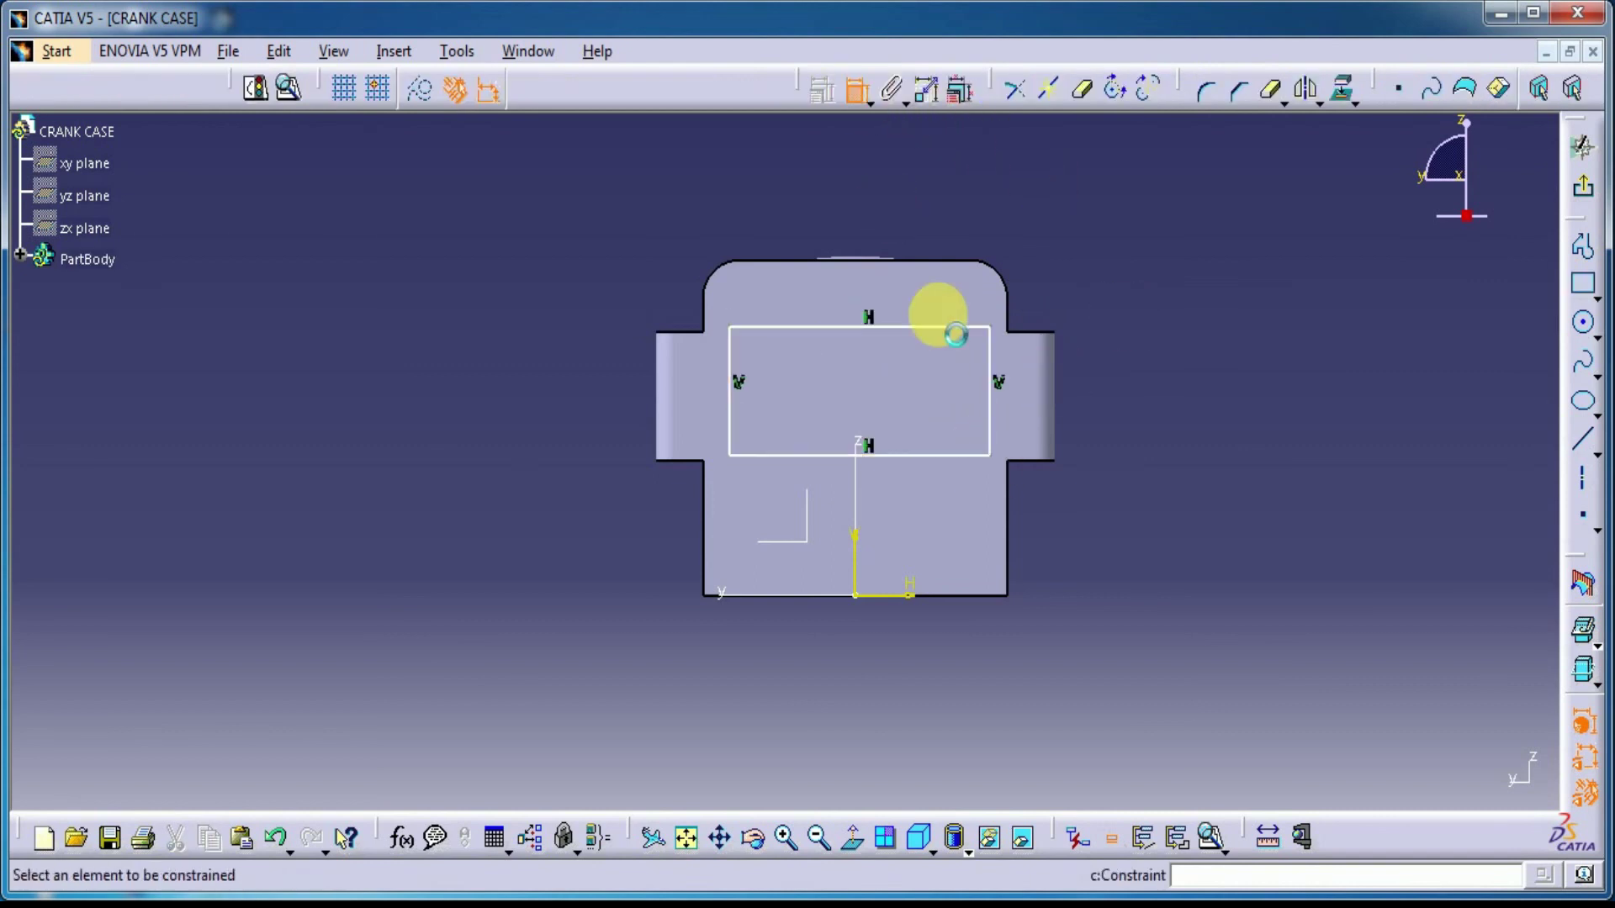
left_click(989, 361)
left_click(730, 353)
right_click(1056, 232)
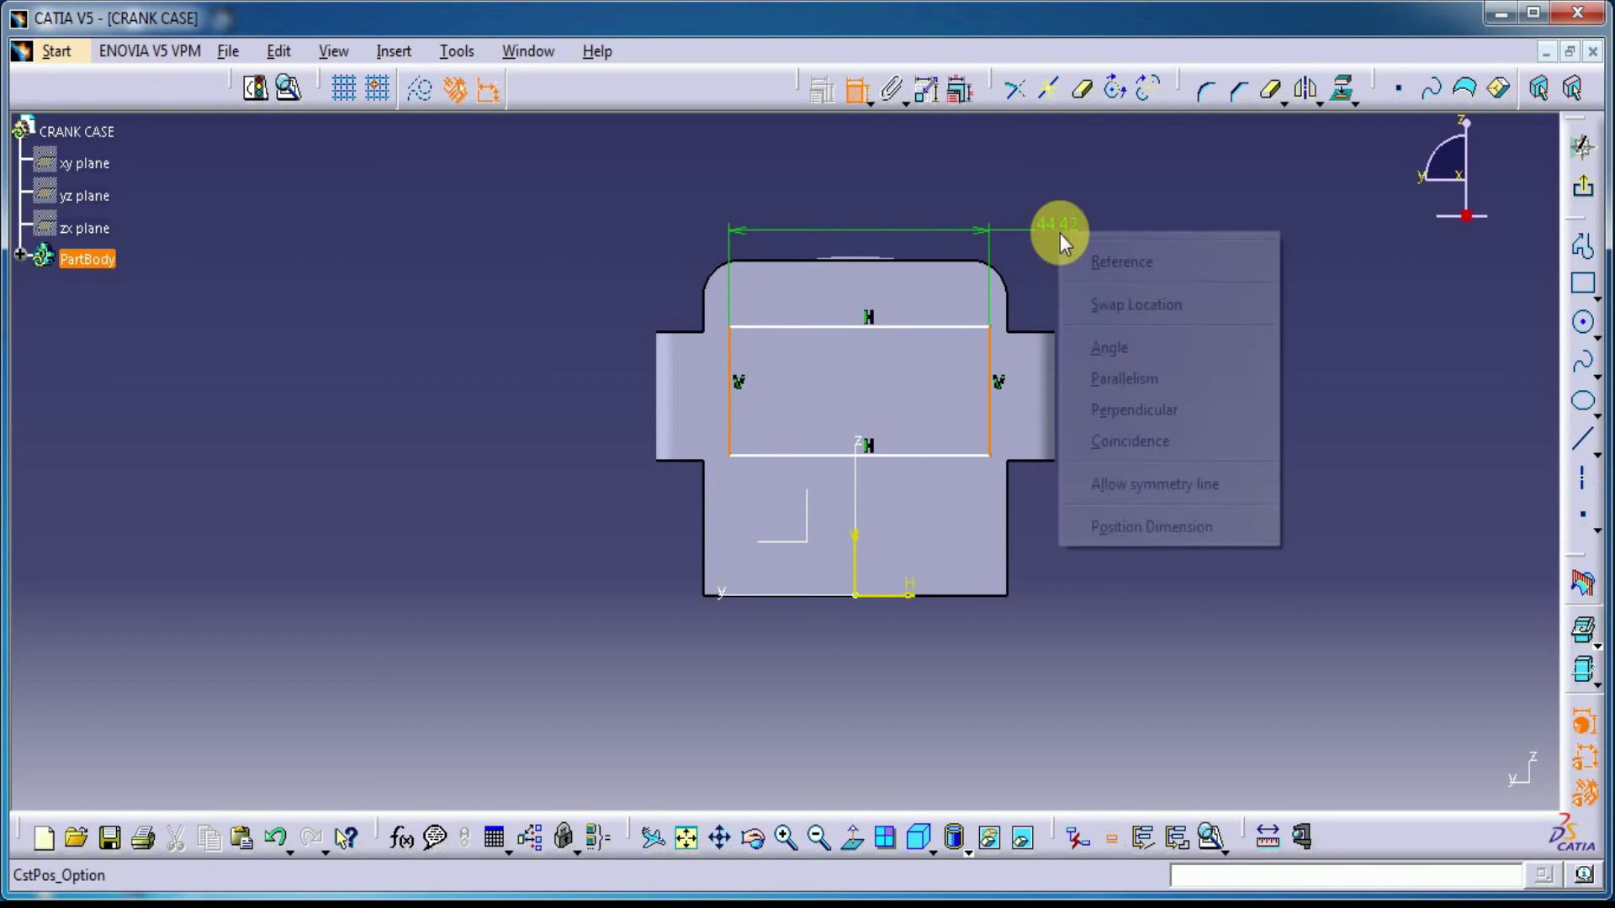
left_click(855, 505)
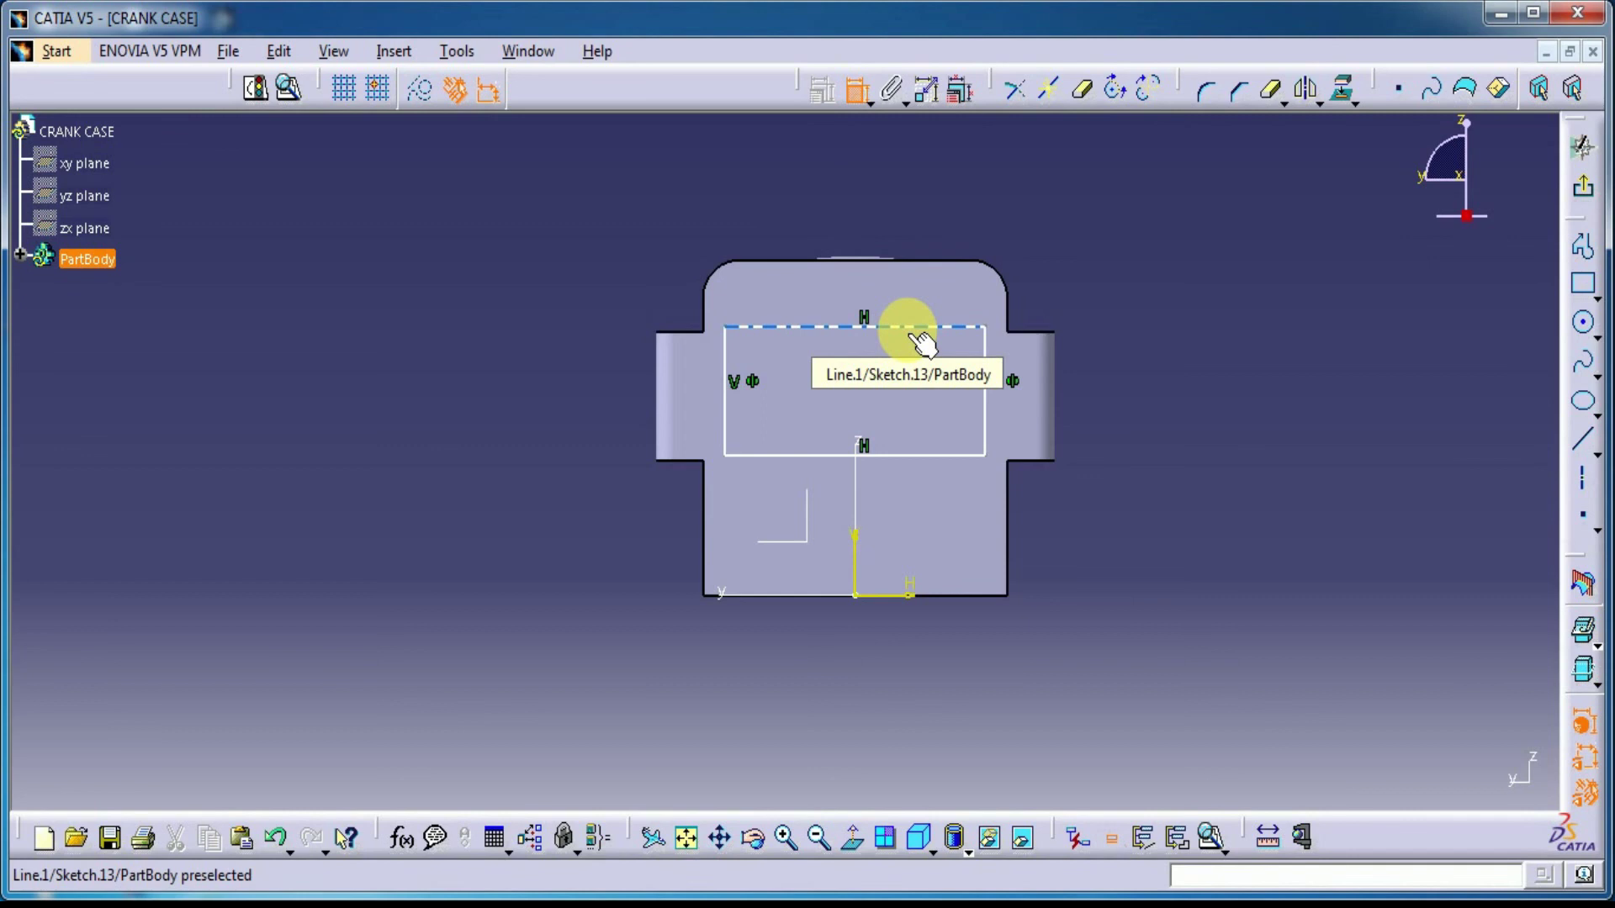
Dimension the rectangle's height and set it to 20 mm.
left_click(986, 358)
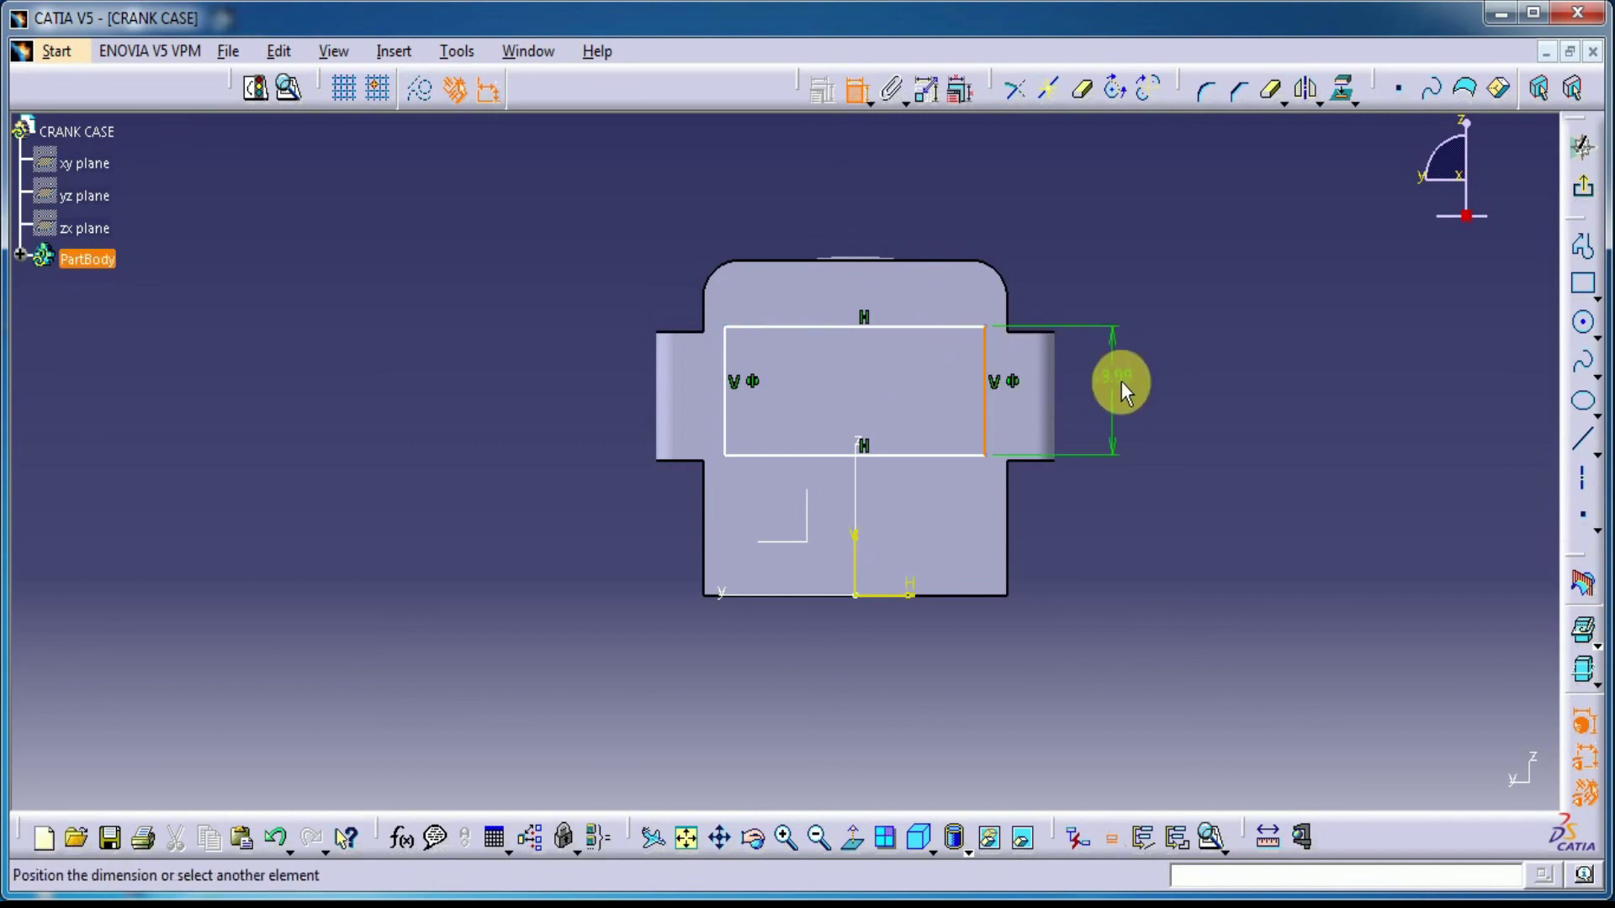
left_click(1131, 380)
double_click(1138, 386)
type("20")
key("Return")
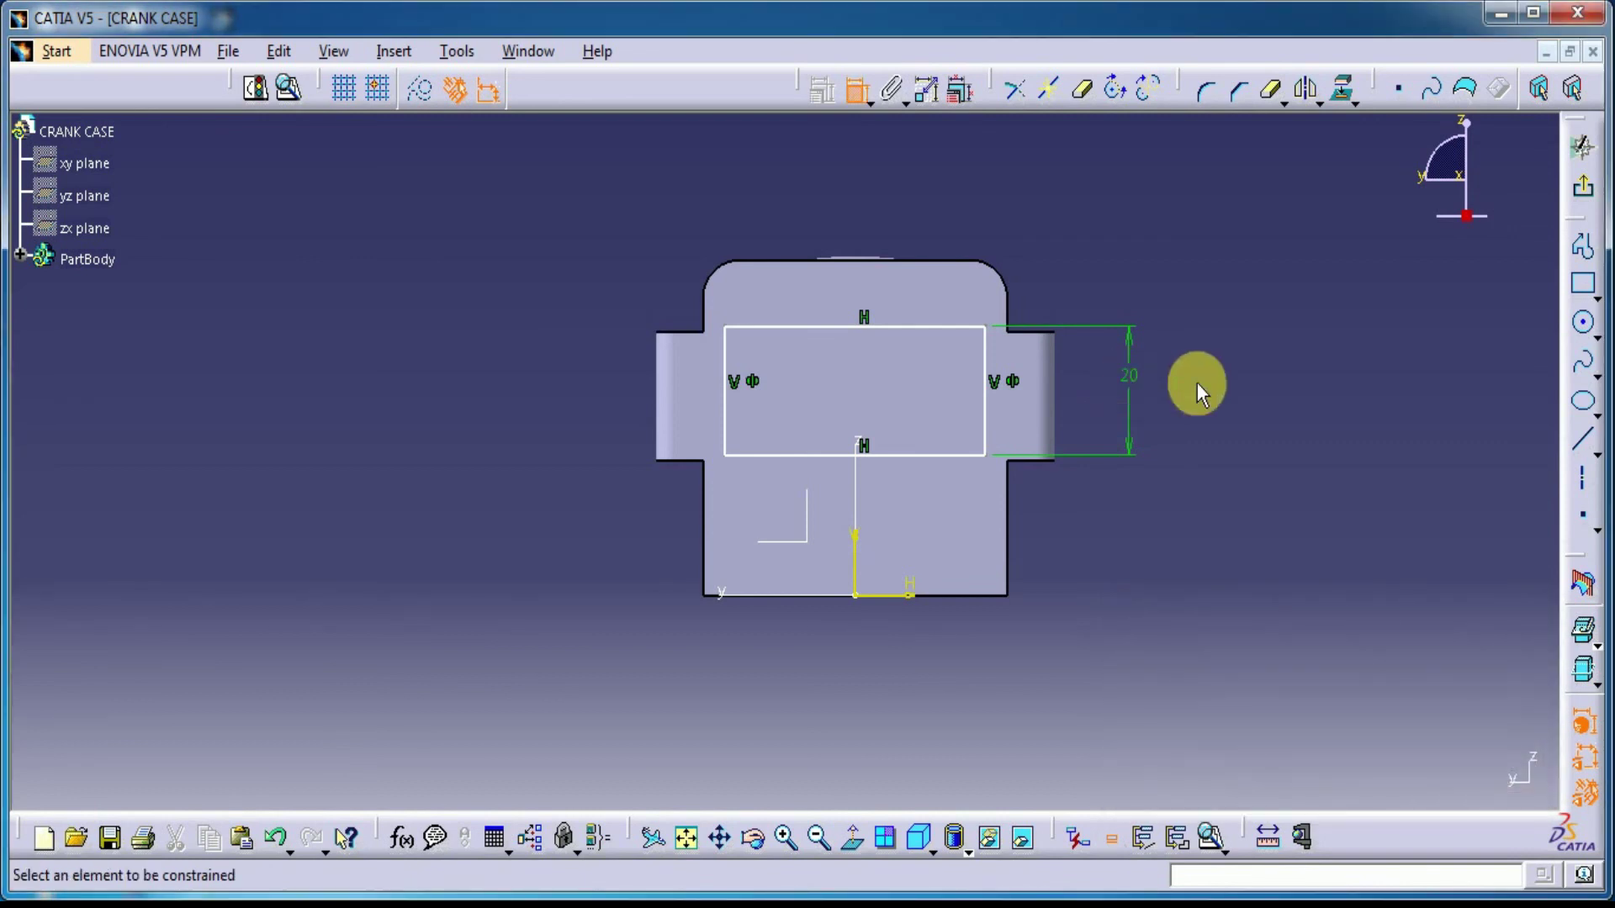
Dimension the rectangle's width along its upper edge and set it to 42 mm.
left_click(906, 328)
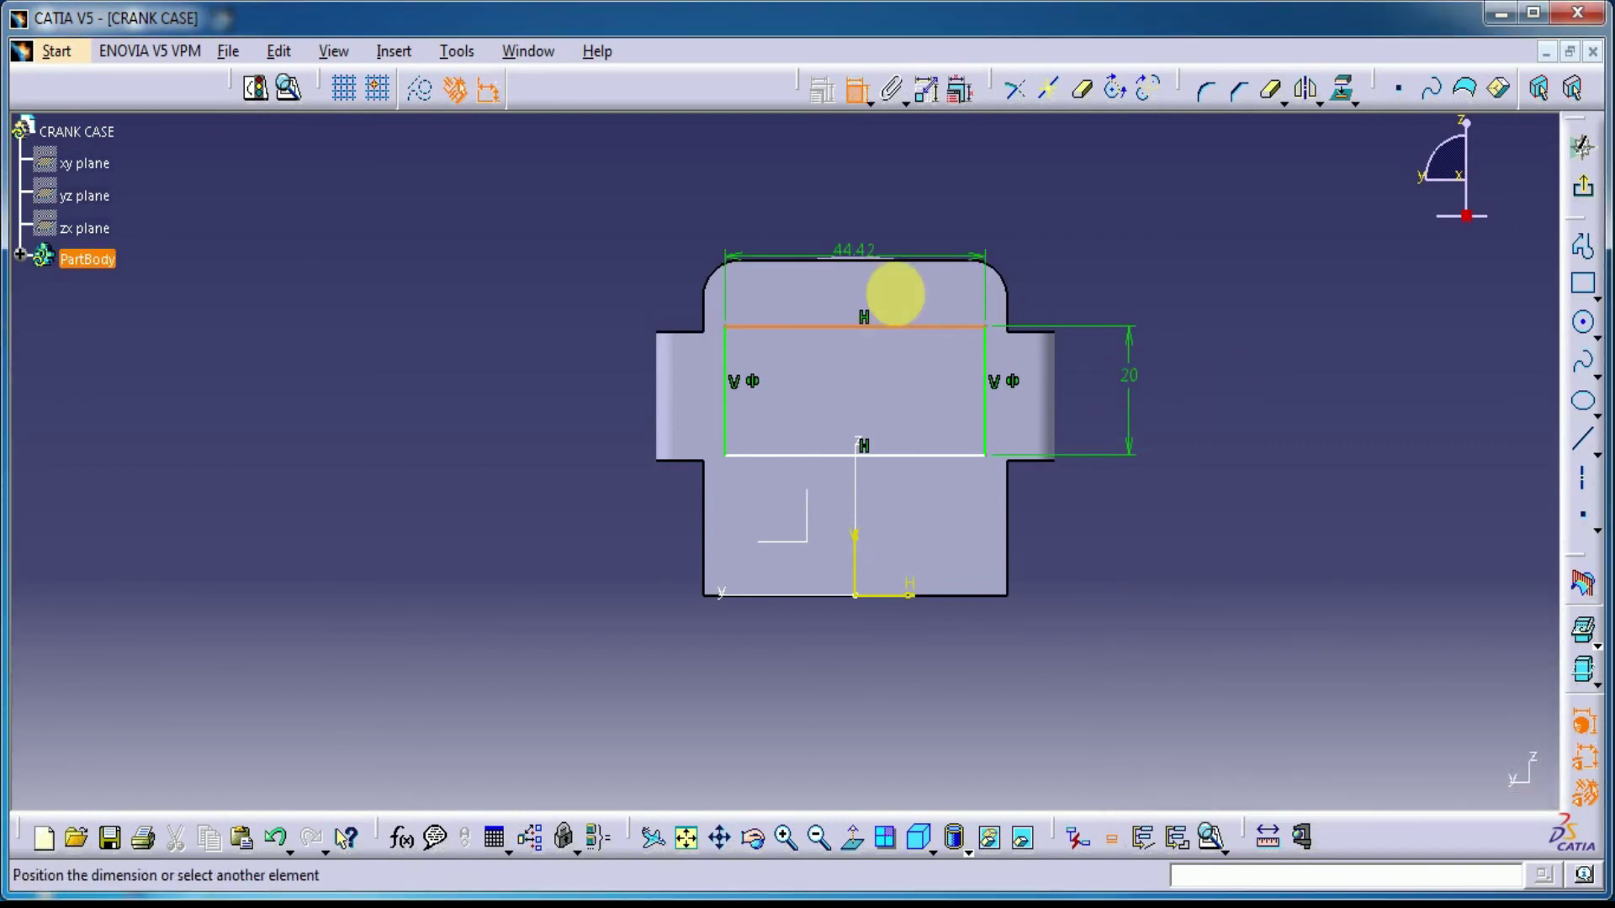
left_click(931, 200)
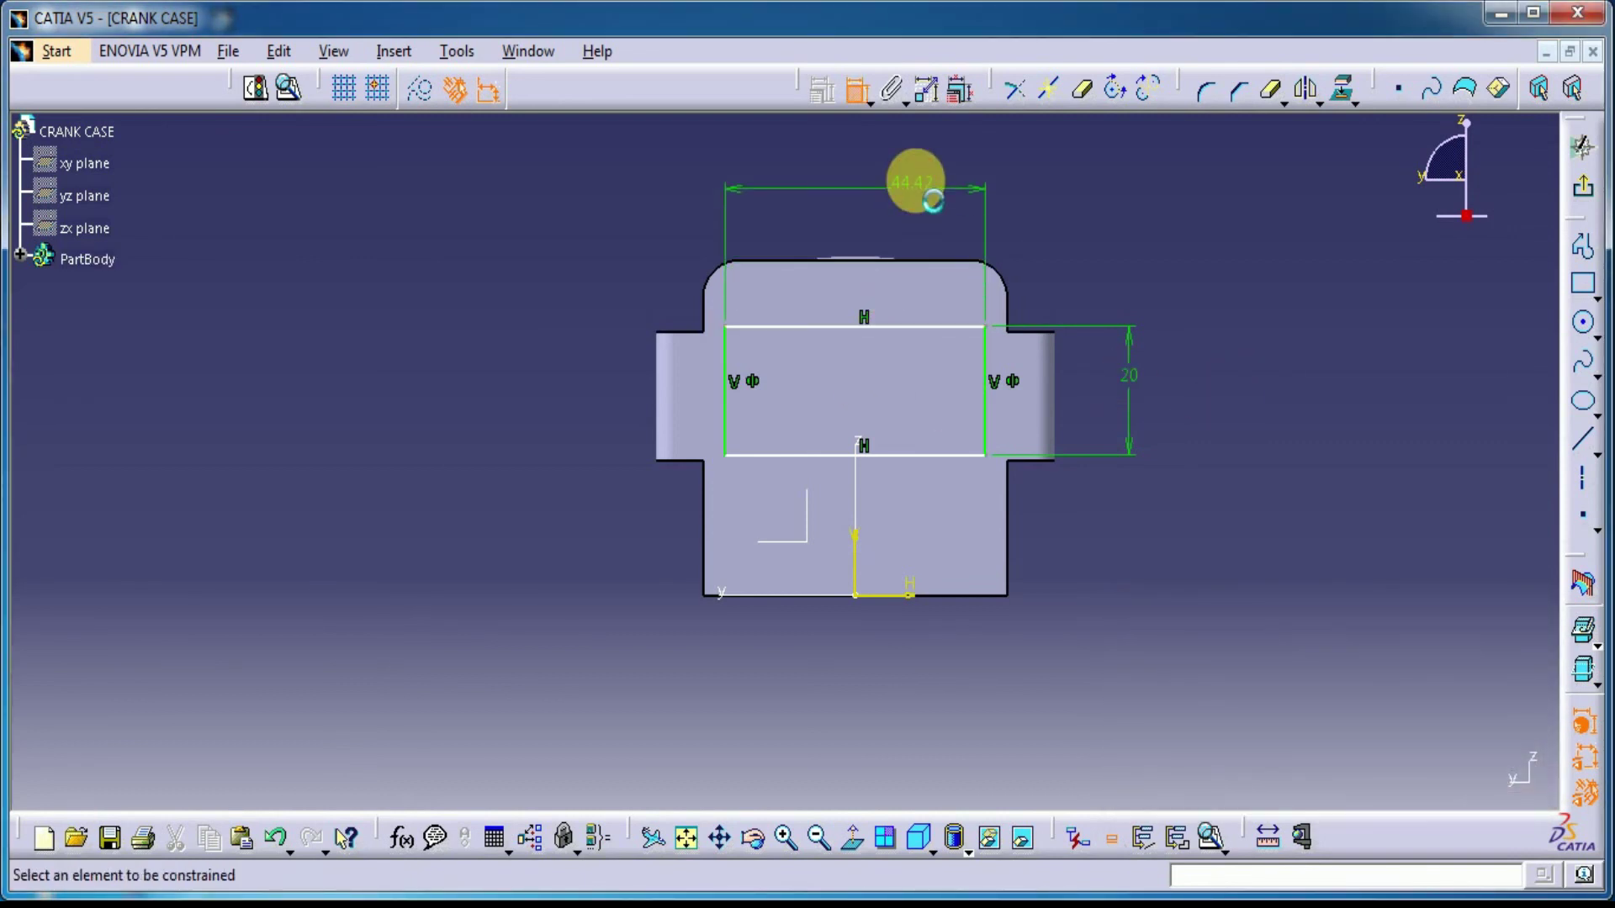
left_click(861, 98)
middle_click_drag(1229, 294, 1162, 345)
double_click(849, 240)
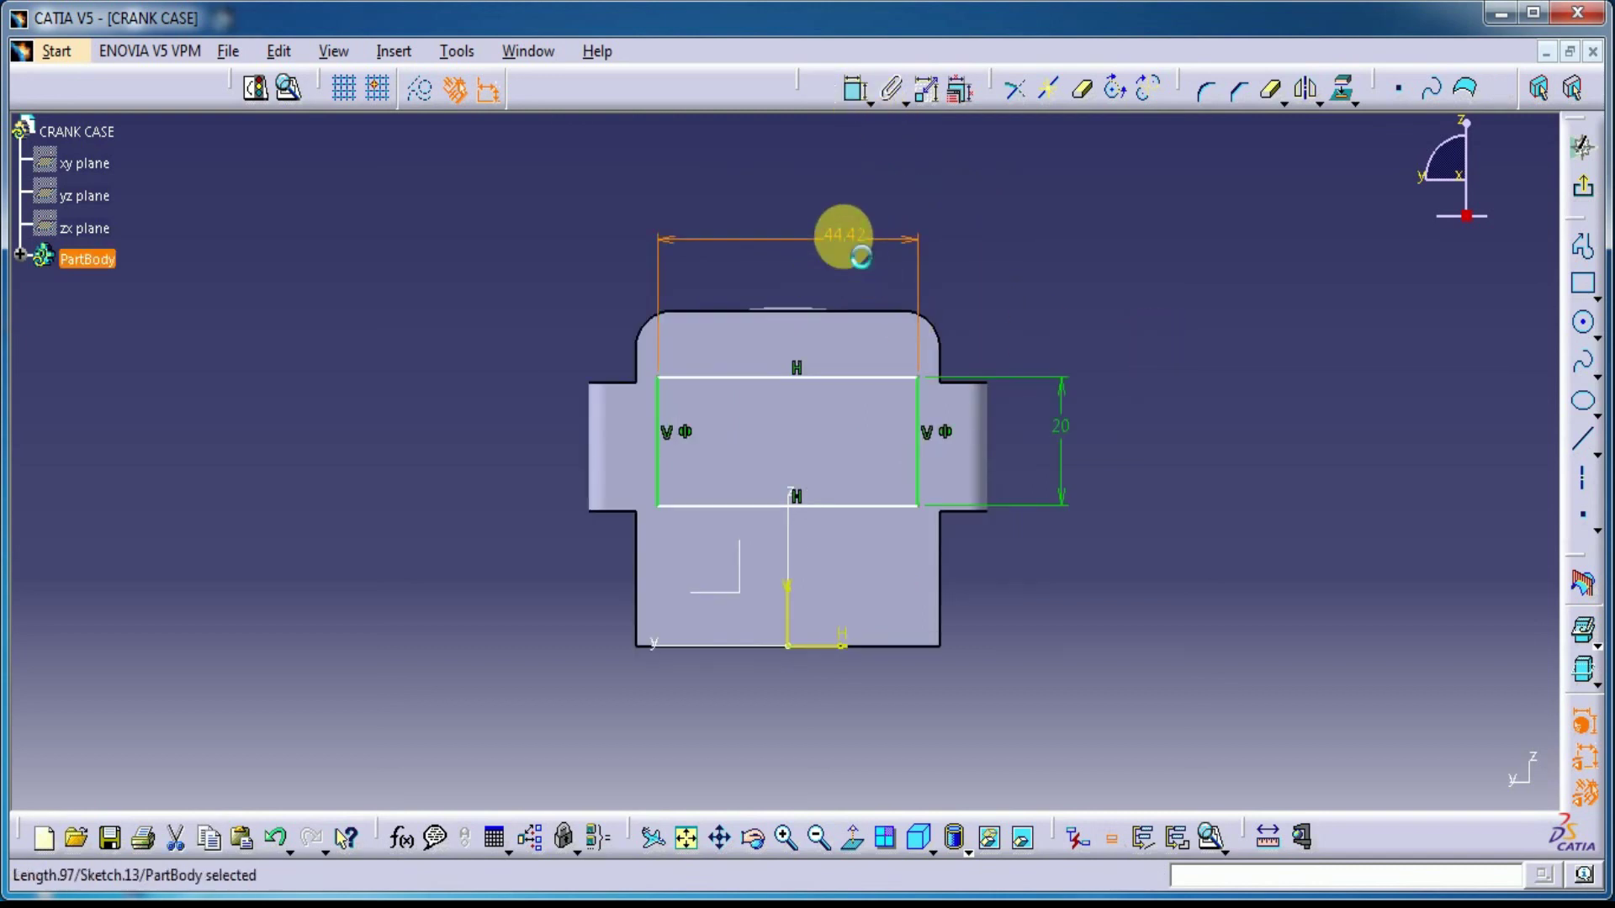
type("42")
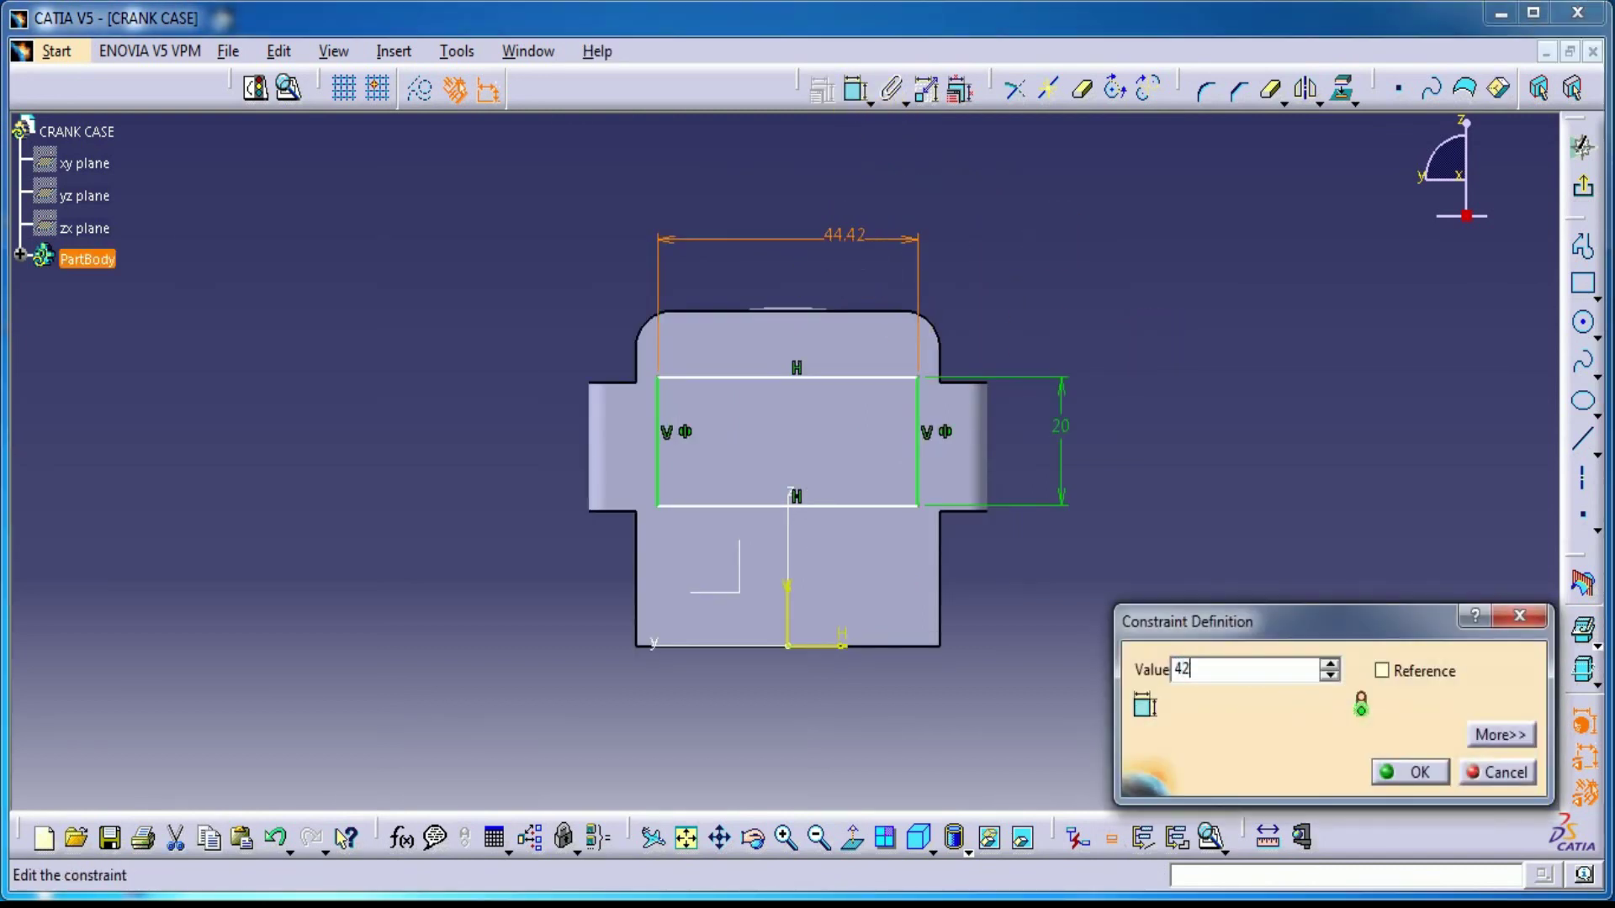
key("Return")
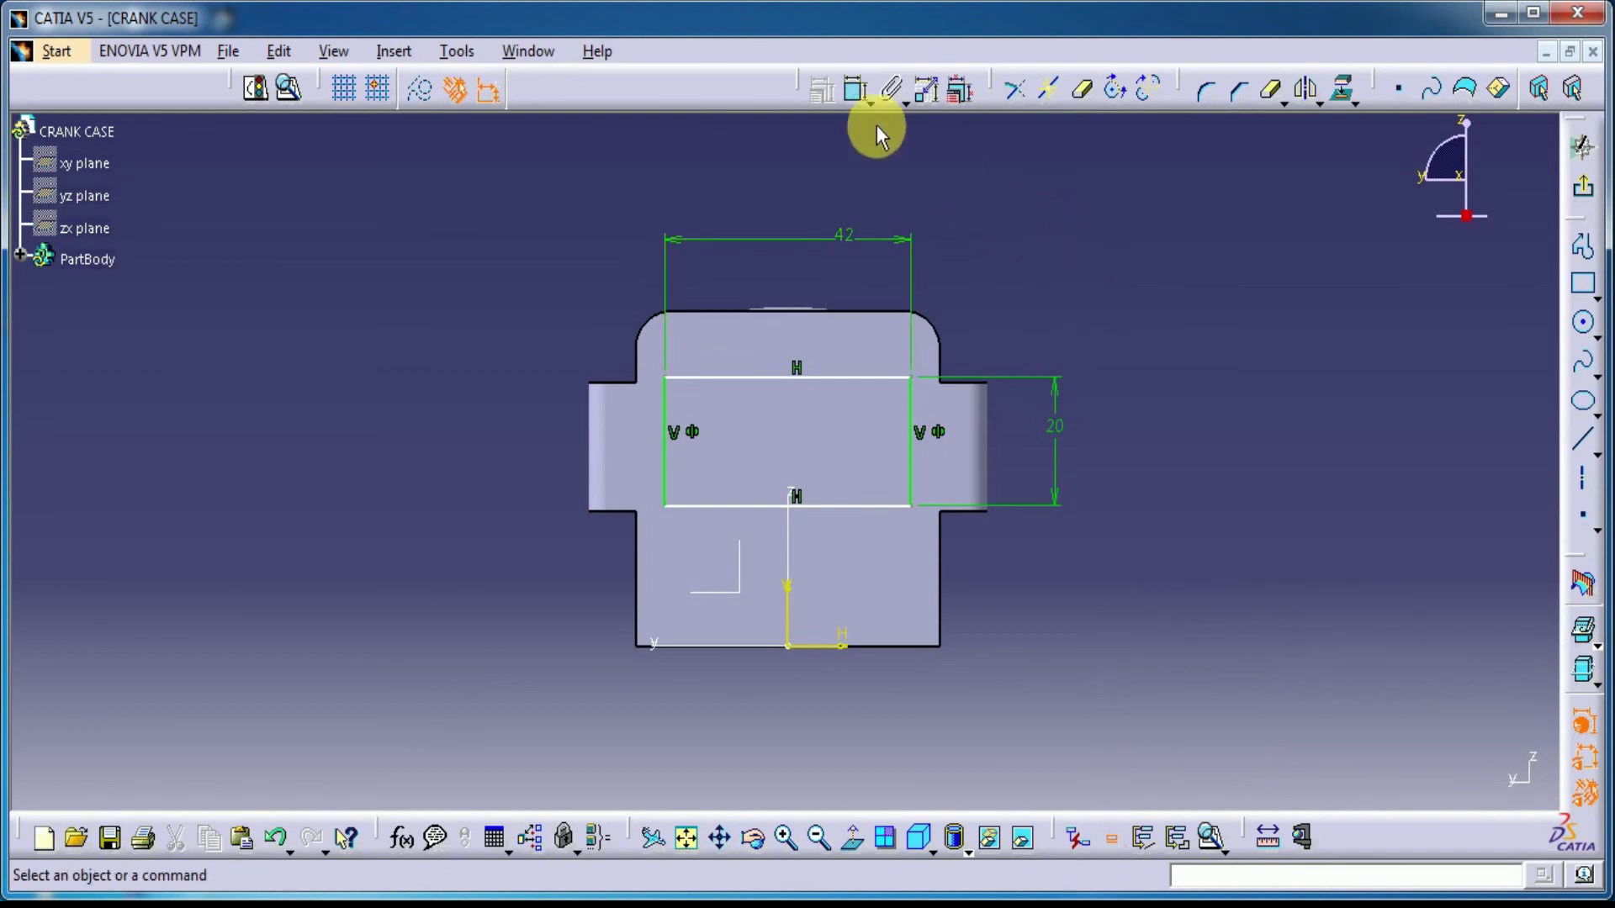
Constrain the rectangle's upper edge to be coincident with the upper edge of the side lug.
left_click(855, 93)
left_click(875, 378)
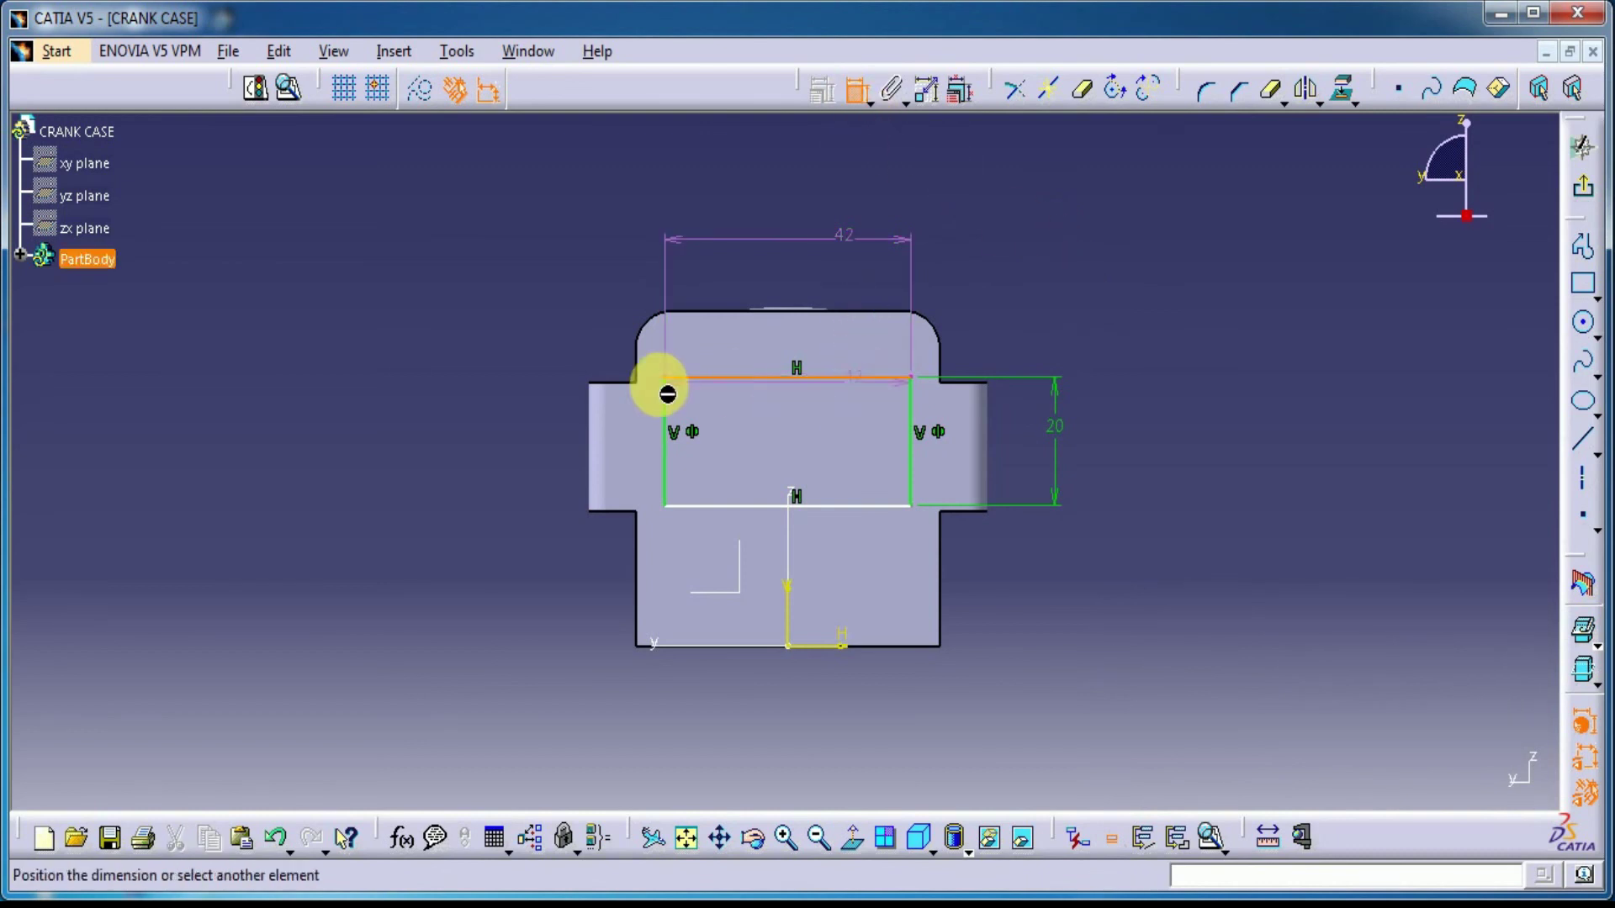
left_click(620, 384)
right_click(506, 300)
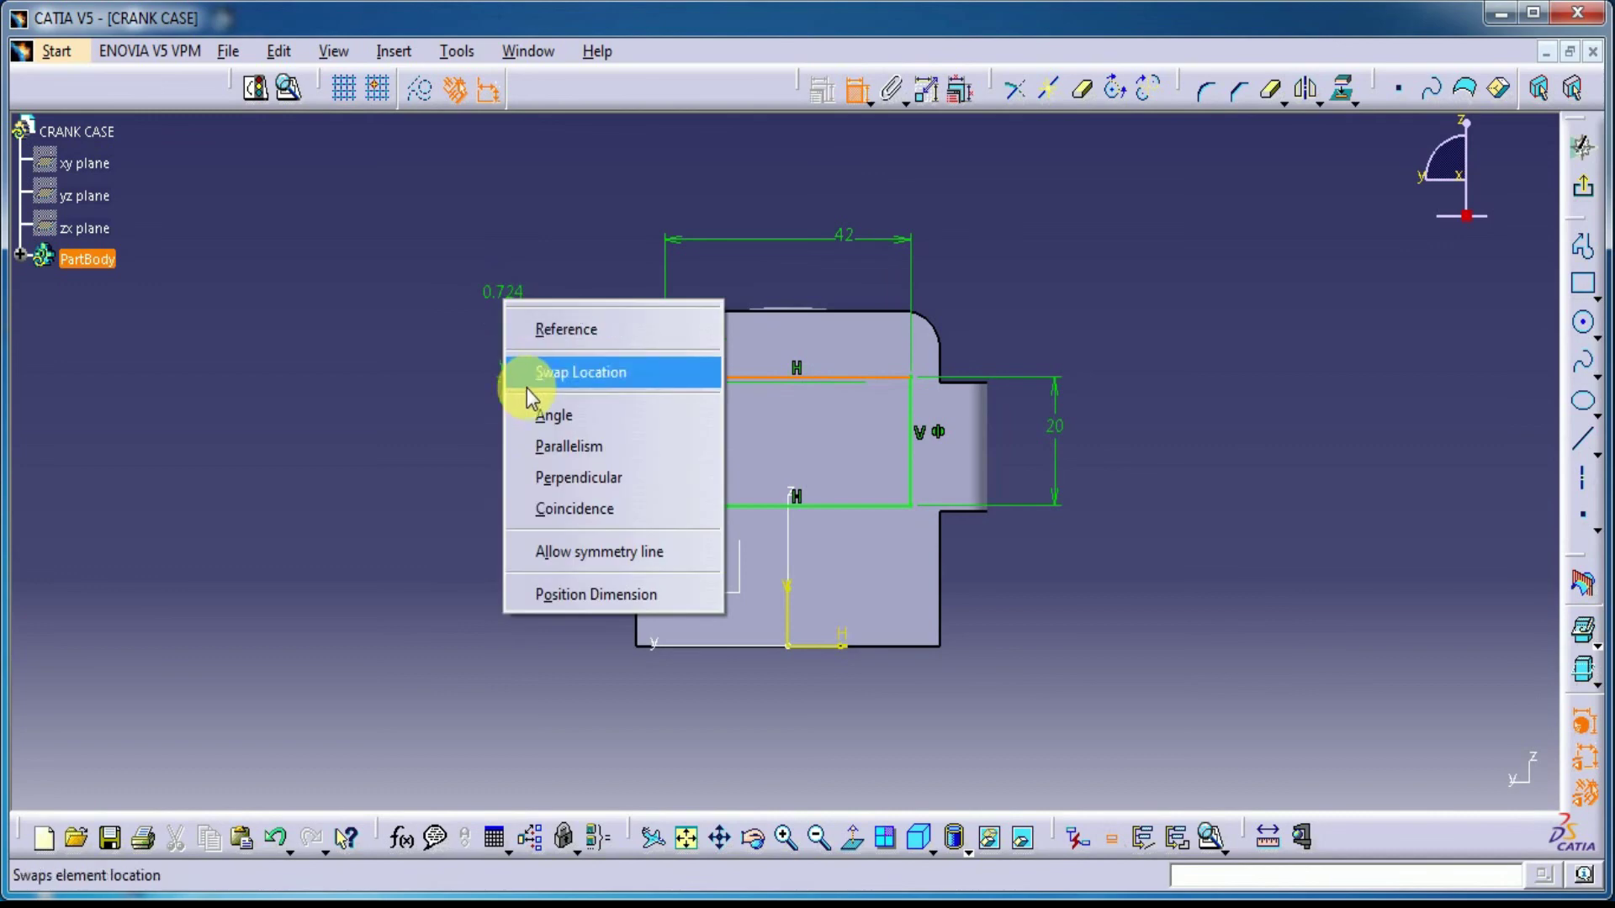
left_click(551, 509)
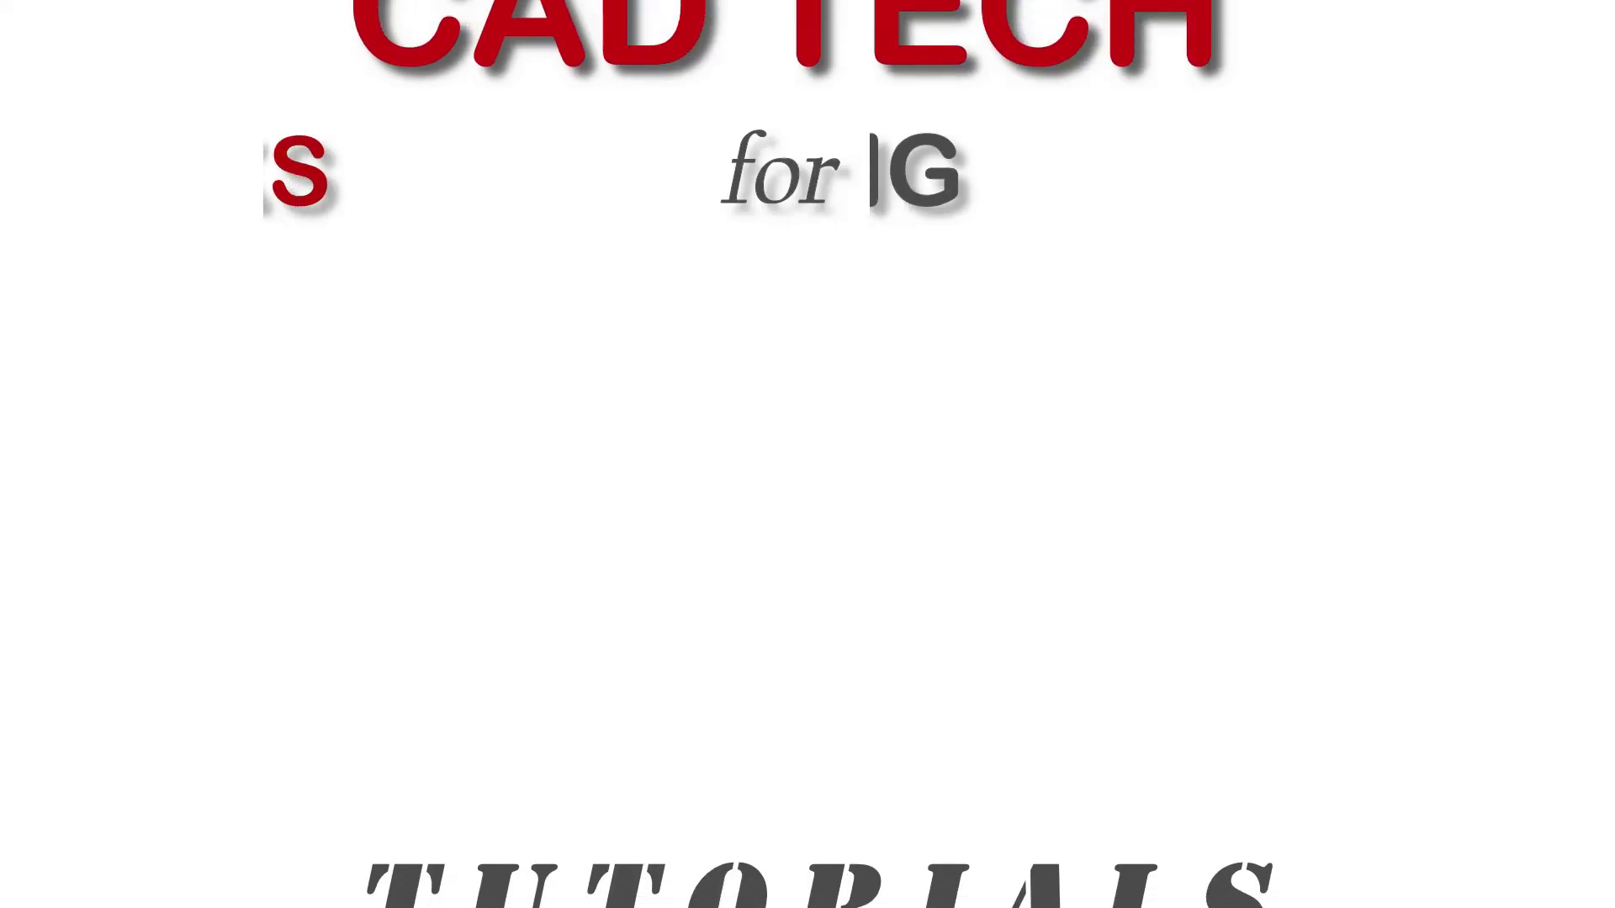